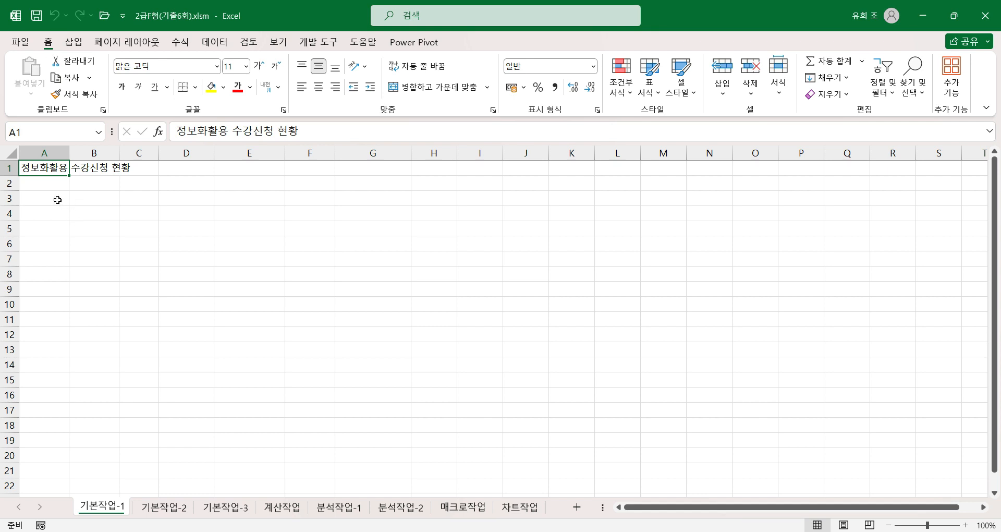
{"action": "left_click", "coordinate": [58, 200]}
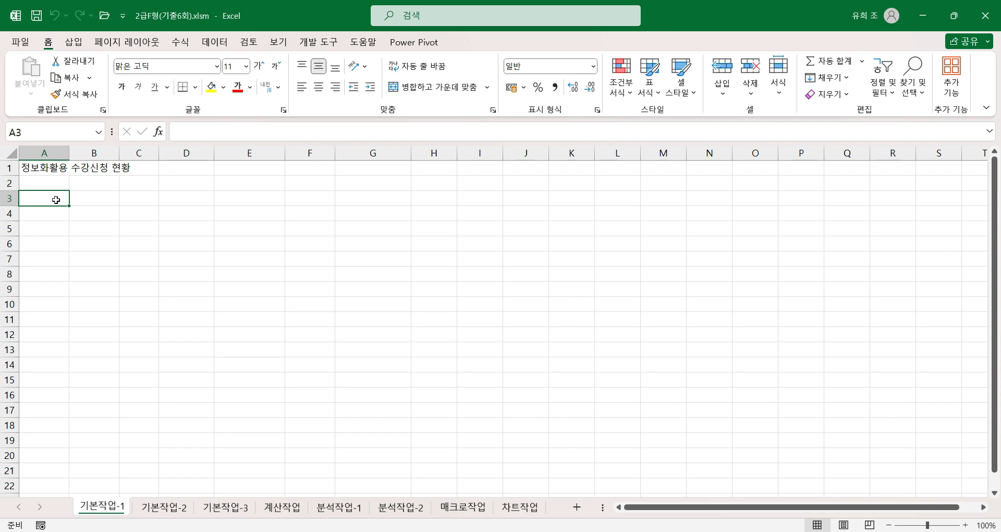
{"action": "left_click_drag", "start_coordinate": [56, 200], "coordinate": [392, 304]}
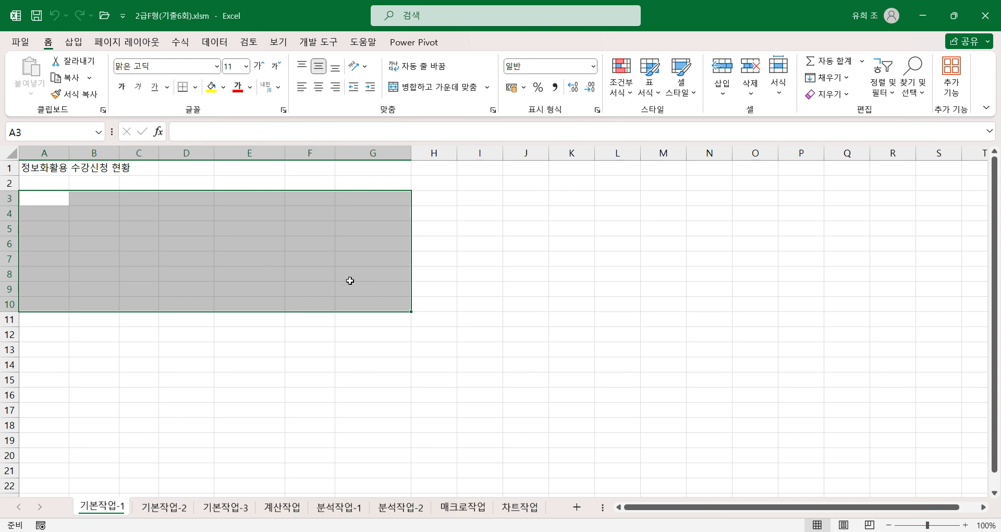
Step: On the 기본작업-2 sheet, merge and center the title across A1:F1
{"action": "left_click", "coordinate": [167, 510]}
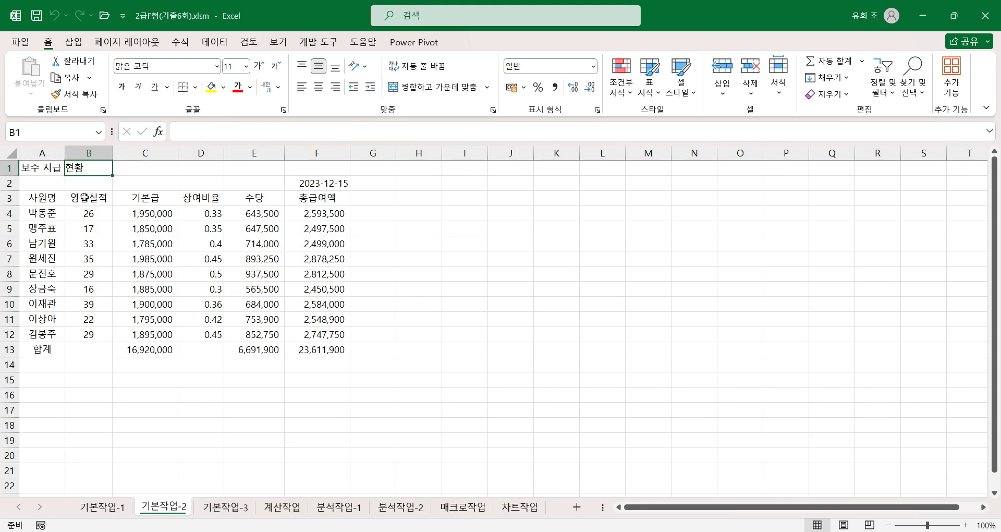
{"action": "left_click_drag", "start_coordinate": [50, 167], "coordinate": [312, 167]}
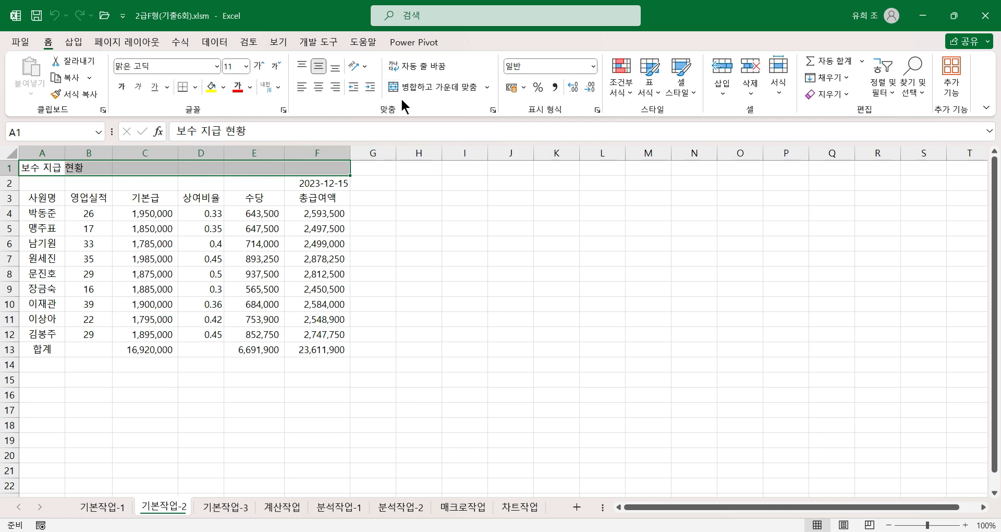
{"action": "left_click", "coordinate": [433, 86]}
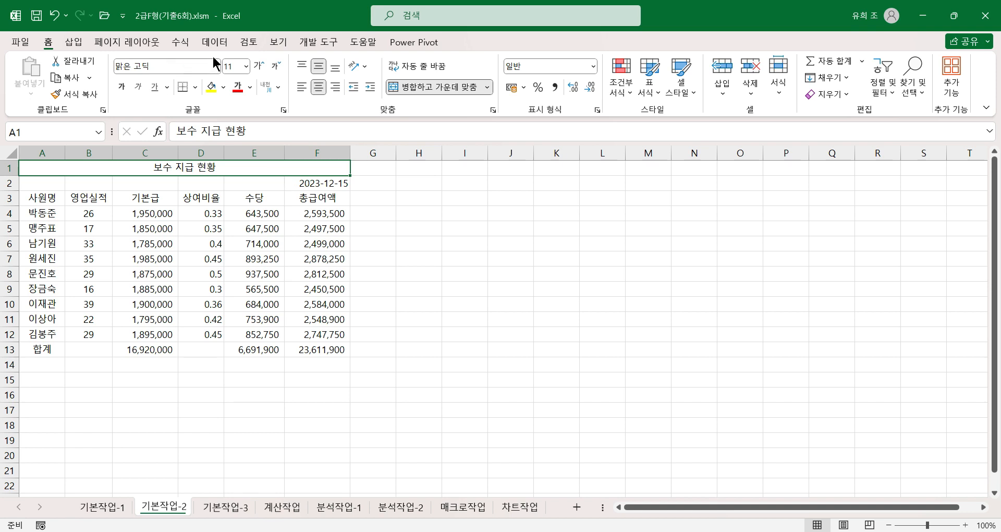
Step: Format the merged title as 20 pt bold text in the standard blue (파랑) font color
{"action": "left_click", "coordinate": [246, 66]}
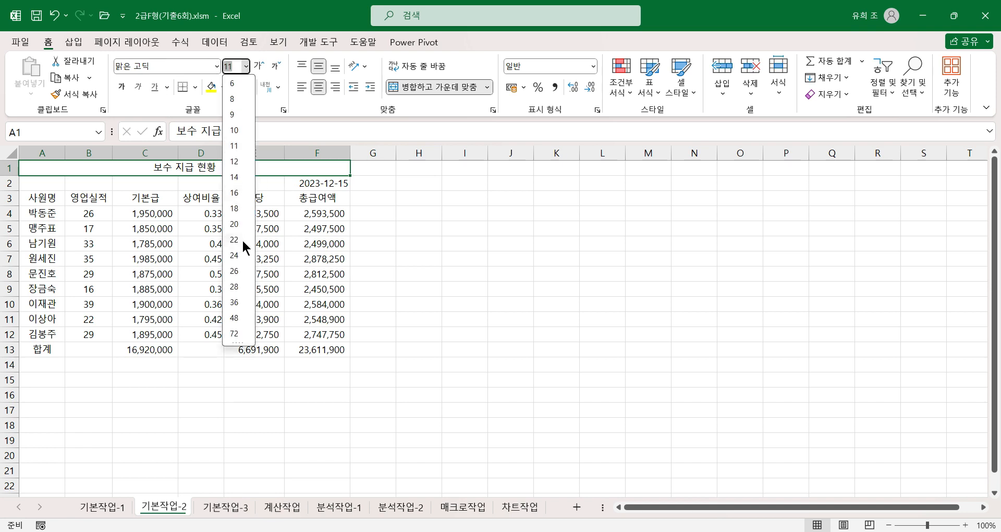
{"action": "left_click", "coordinate": [234, 221]}
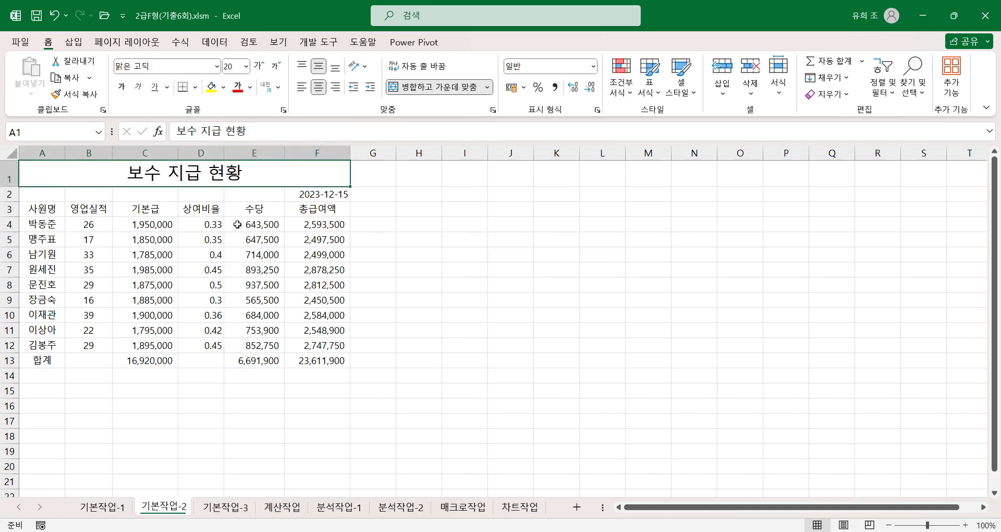
{"action": "left_click", "coordinate": [122, 86]}
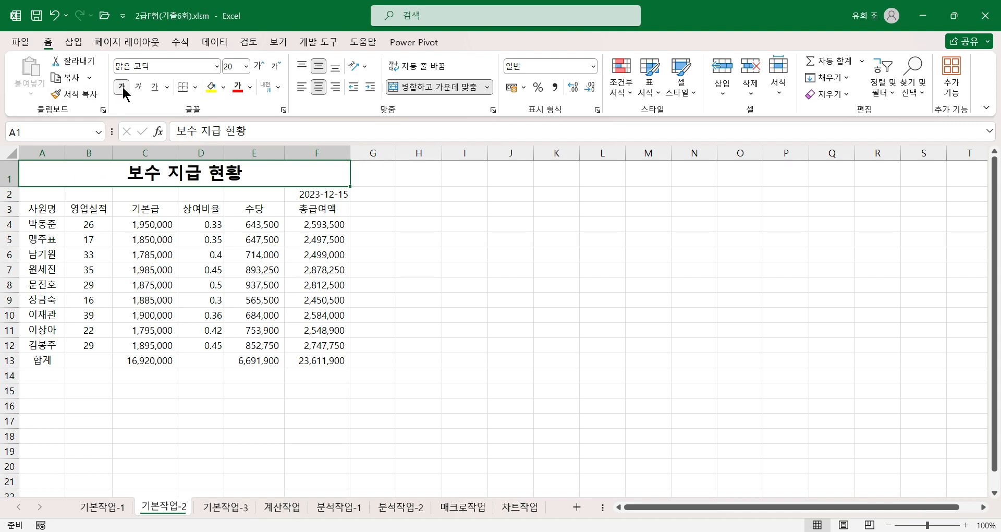
{"action": "left_click", "coordinate": [250, 87]}
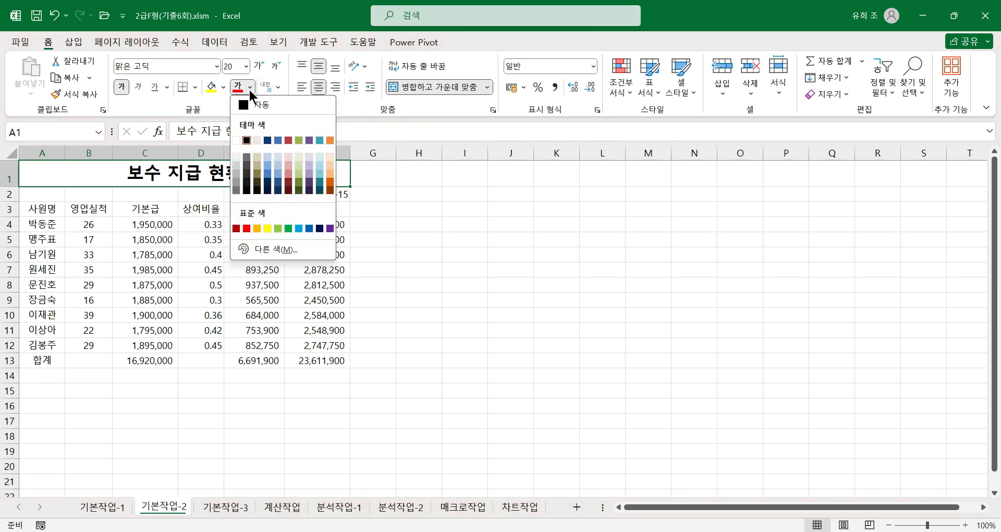
{"action": "left_click", "coordinate": [309, 228]}
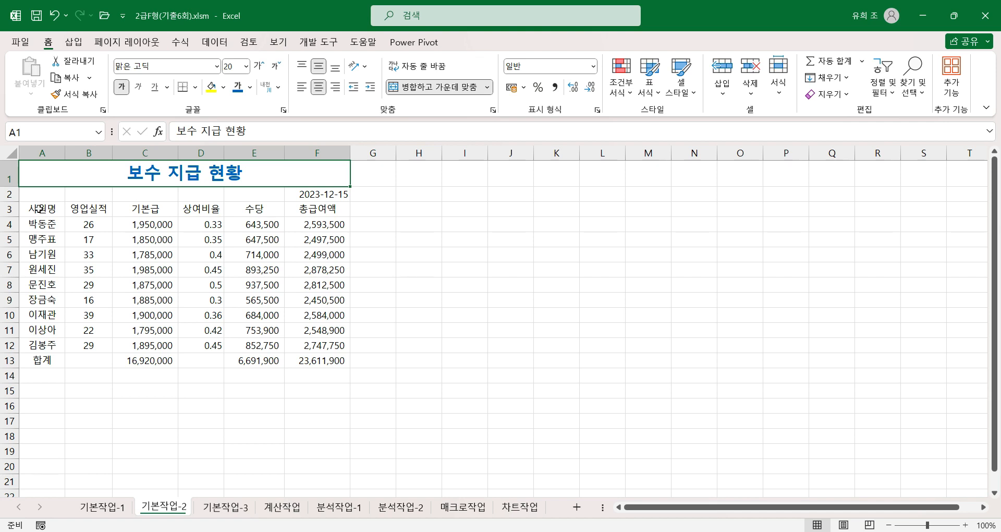
Step: Apply the 파랑, 강조색1 cell style to the header row A3:F3
{"action": "left_click_drag", "start_coordinate": [39, 210], "coordinate": [312, 207]}
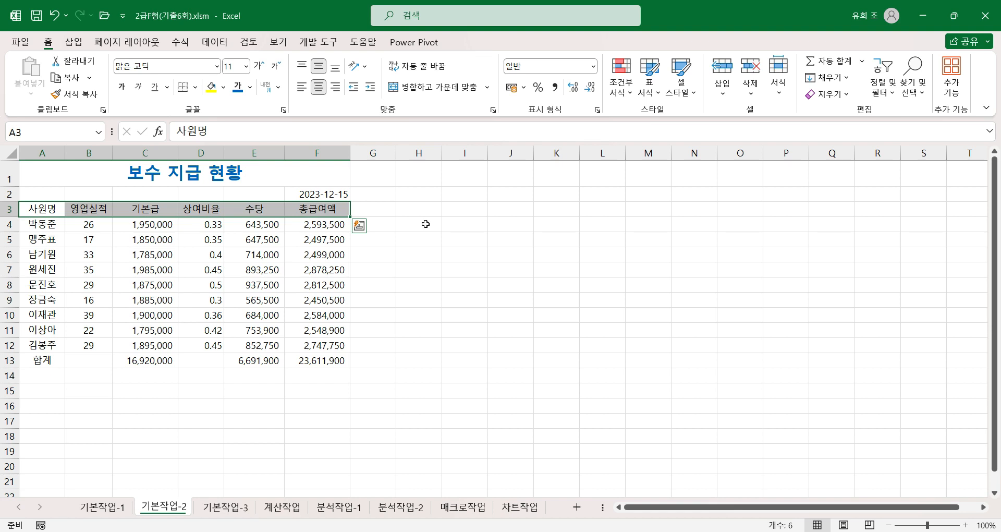
{"action": "left_click", "coordinate": [695, 94]}
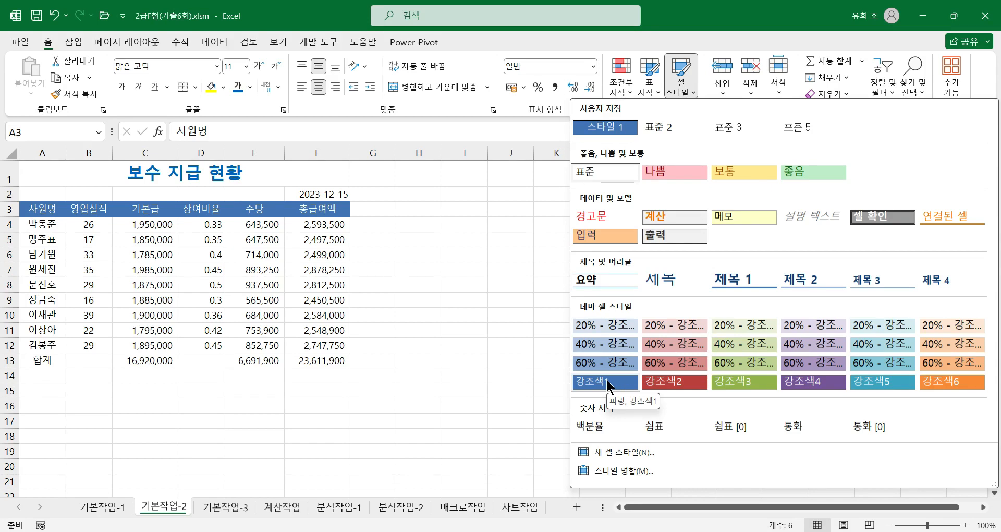
{"action": "left_click", "coordinate": [606, 379]}
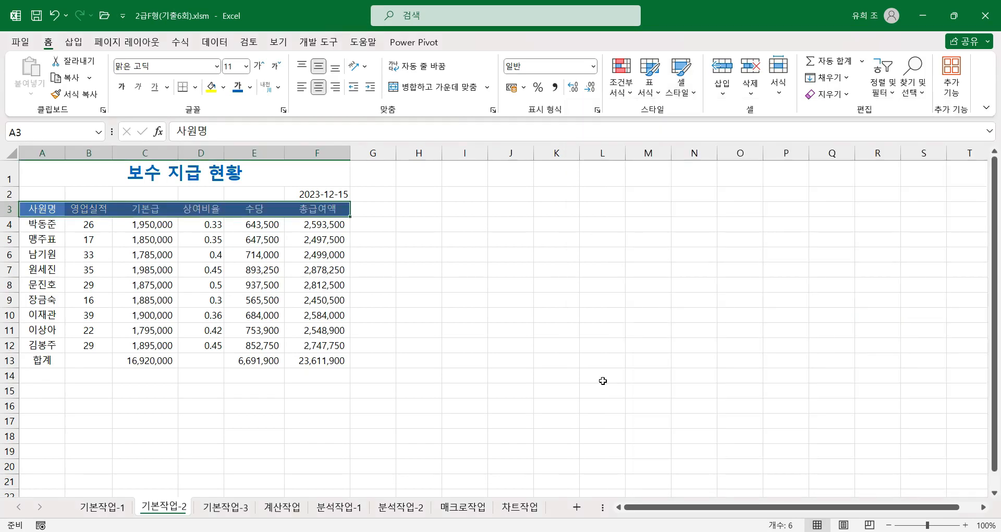
{"action": "left_click", "coordinate": [330, 209]}
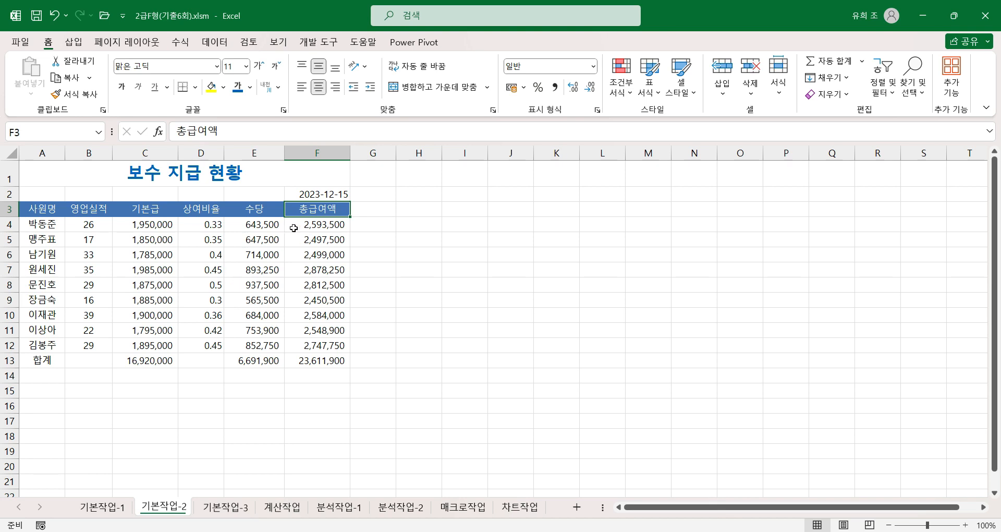
Step: Apply the percent style to the bonus rates in D4:D12
{"action": "left_click", "coordinate": [202, 228]}
{"action": "left_click_drag", "start_coordinate": [202, 228], "coordinate": [210, 345]}
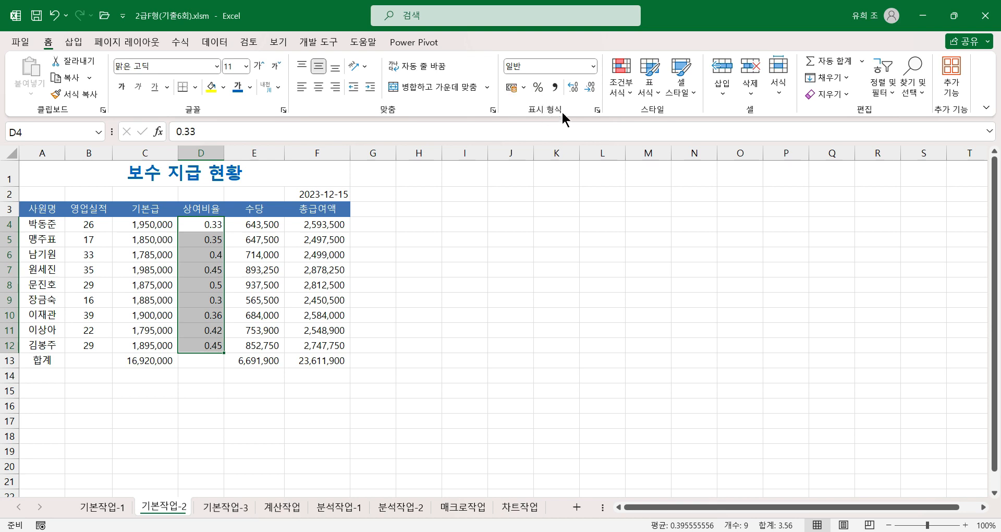
{"action": "left_click", "coordinate": [538, 87]}
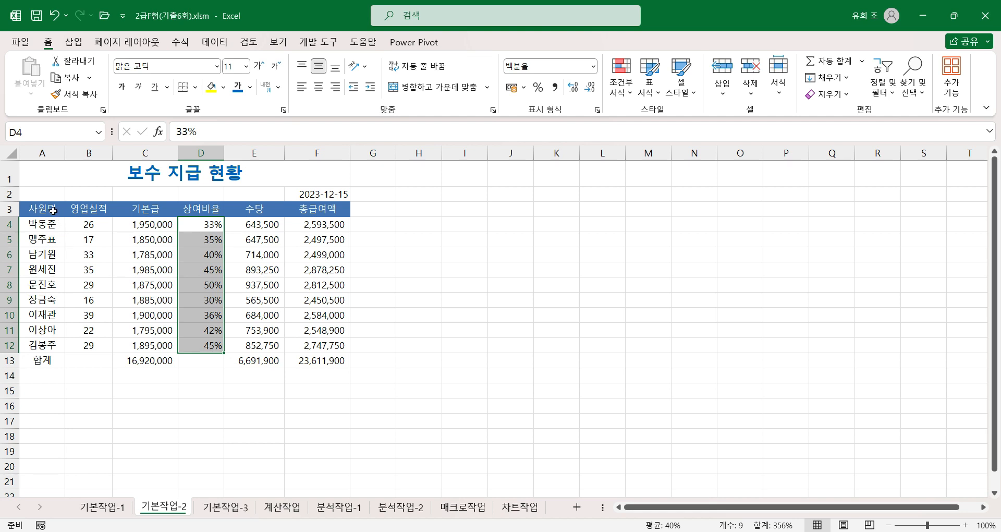
Step: Convert the word 합계 in A13 to the Hanja 合計
{"action": "left_click", "coordinate": [52, 359]}
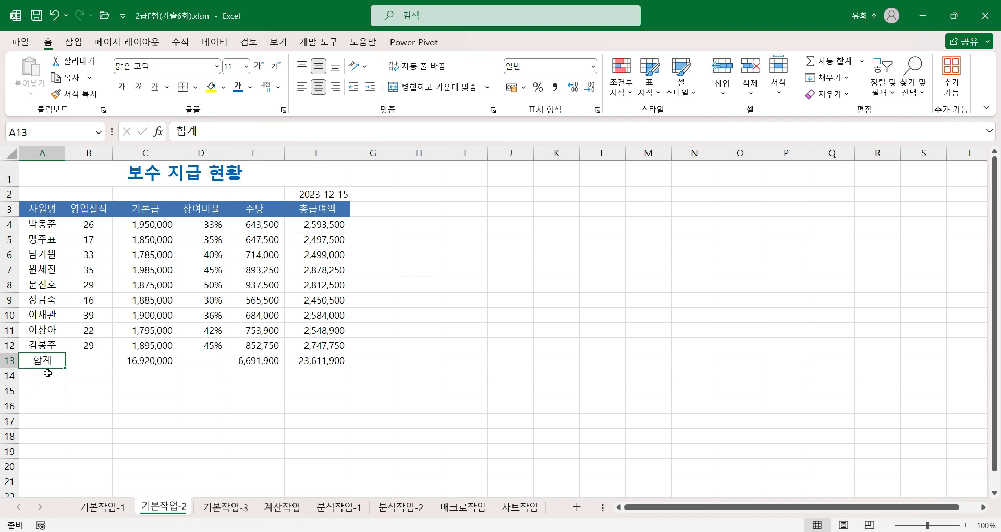
{"action": "key", "text": "F2"}
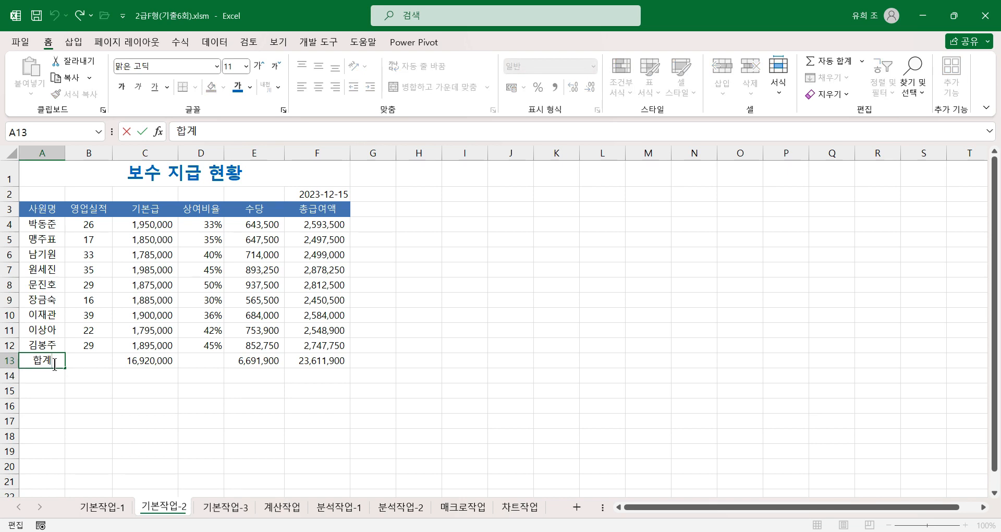
{"action": "key", "text": "Hangul_Hanja"}
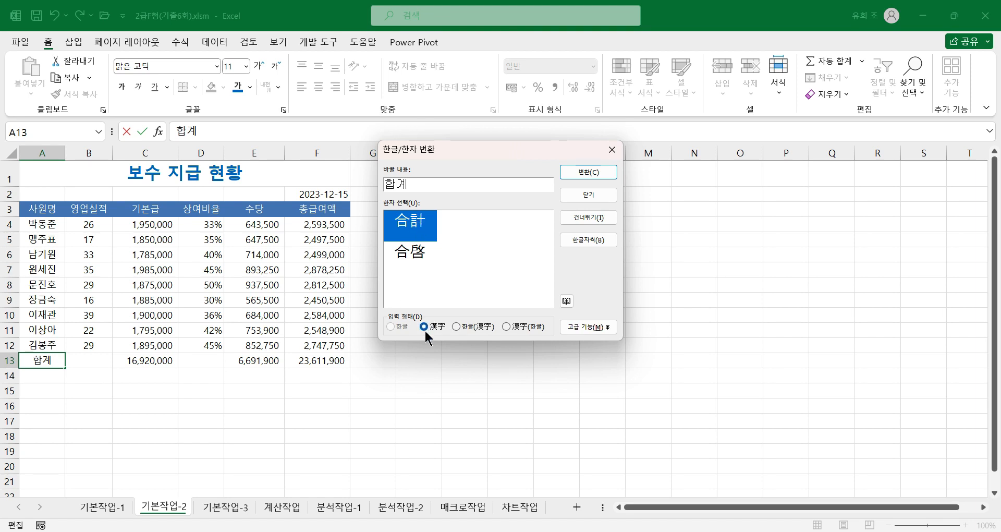
{"action": "left_click", "coordinate": [588, 172]}
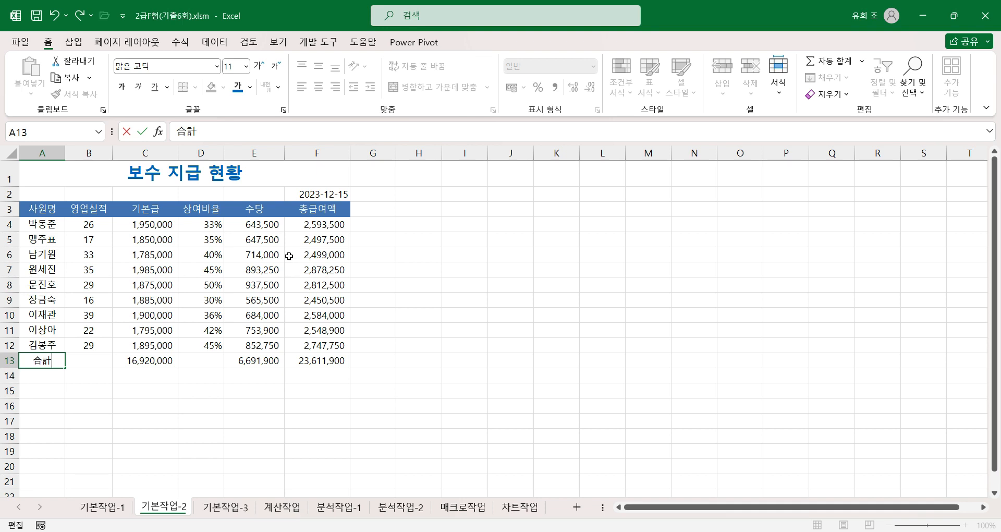
Step: Give F2 a custom year-and-month format ending in 분, so the date displays as 2023년 12월분, and autofit column F
{"action": "left_click", "coordinate": [330, 194]}
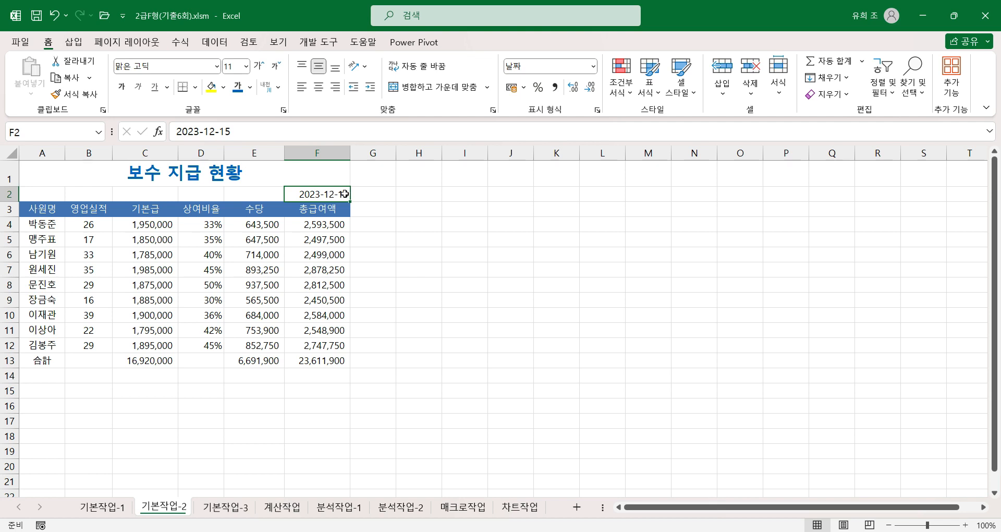
{"action": "key", "text": "ctrl+1"}
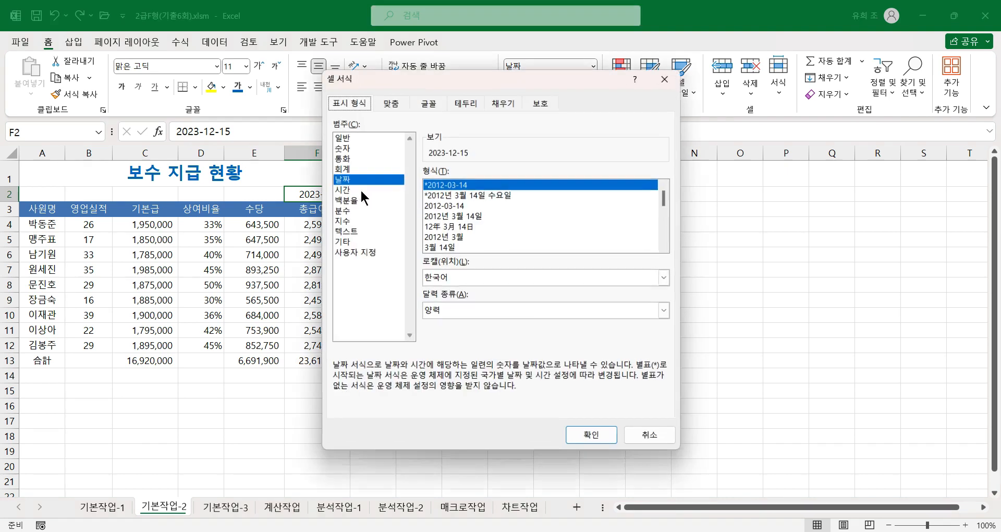
{"action": "left_click_drag", "start_coordinate": [417, 83], "coordinate": [526, 85]}
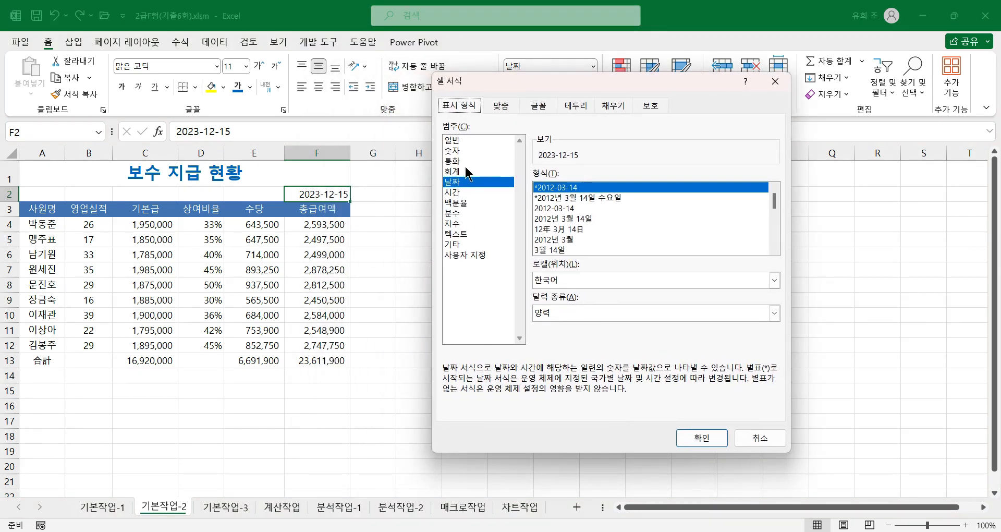
{"action": "left_click", "coordinate": [468, 255]}
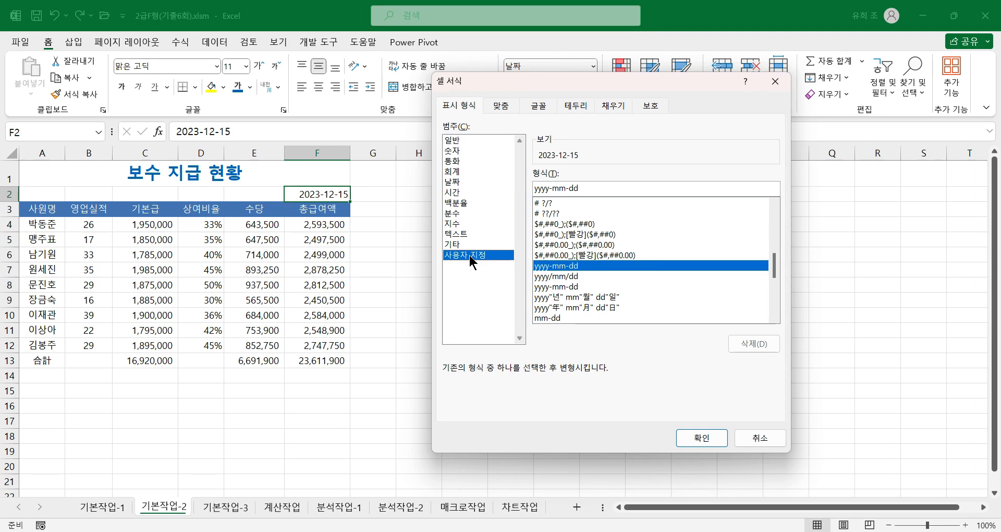
{"action": "left_click", "coordinate": [557, 297]}
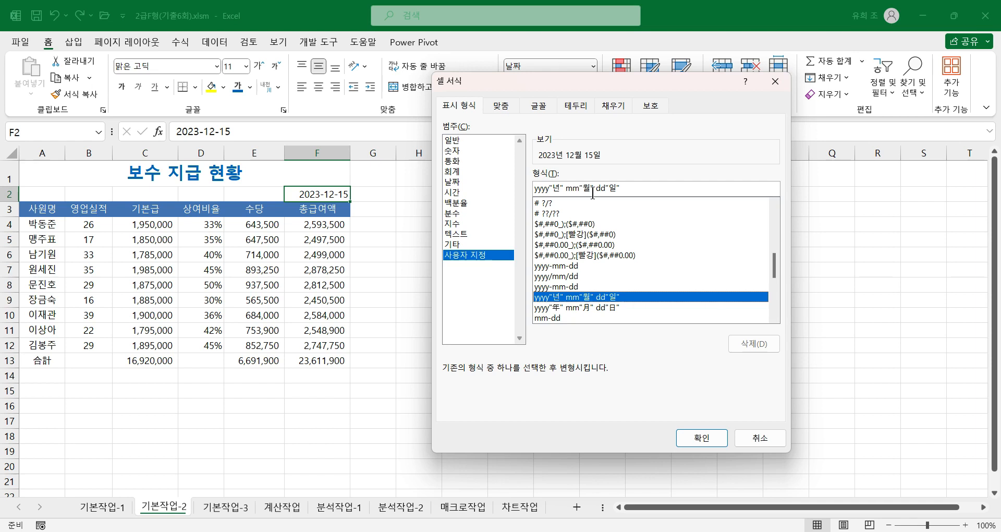
{"action": "left_click", "coordinate": [632, 186]}
{"action": "key", "text": "BackSpace"}
{"action": "key", "text": "BackSpace"}
{"action": "key", "text": "BackSpace"}
{"action": "key", "text": "BackSpace"}
{"action": "key", "text": "BackSpace"}
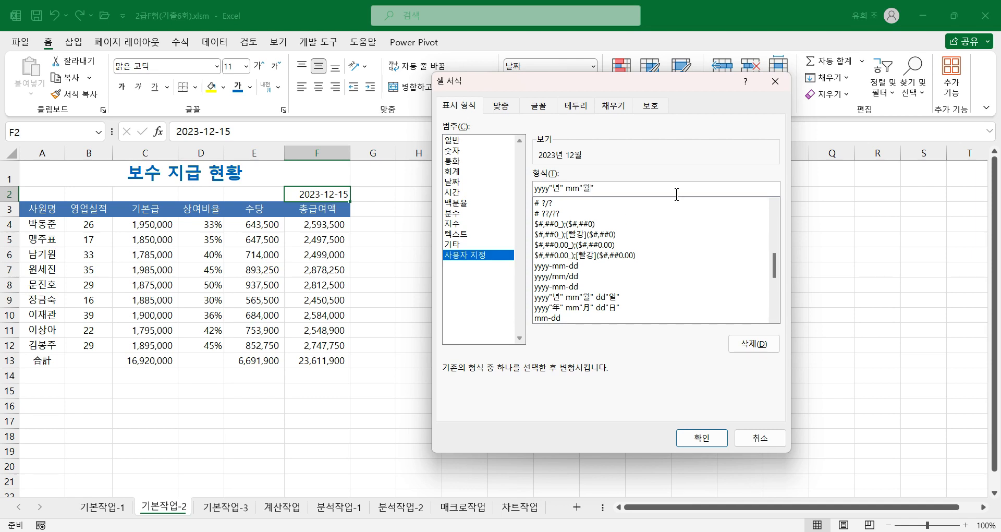
{"action": "type", "text": "부"}
{"action": "left_click", "coordinate": [613, 188]}
{"action": "left_click", "coordinate": [698, 439]}
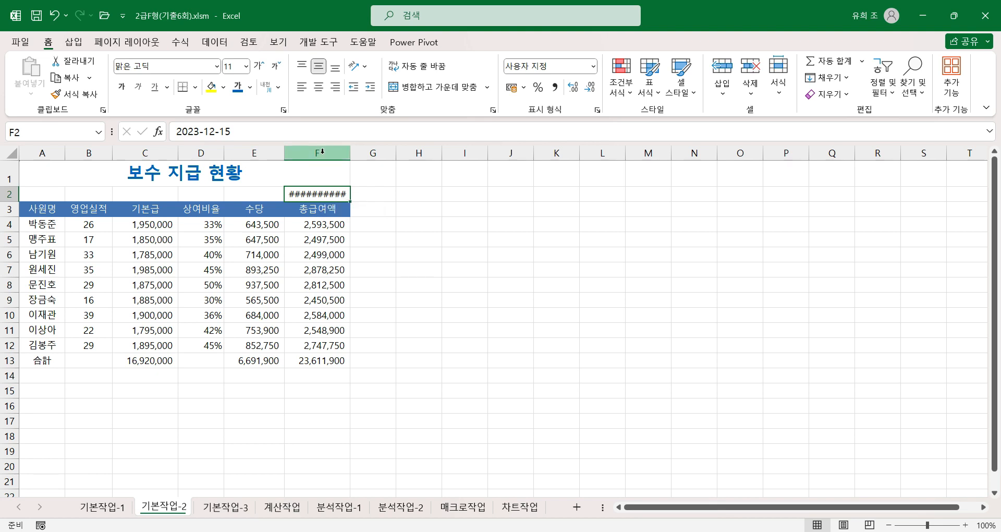
{"action": "double_click", "coordinate": [350, 152]}
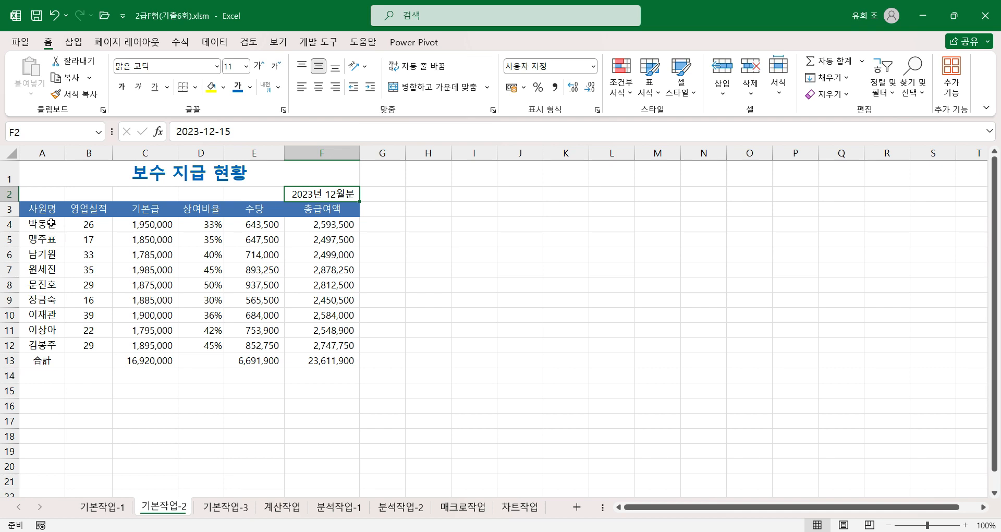
Step: Apply all borders (모든 테두리) to the table range A3:F13
{"action": "left_click_drag", "start_coordinate": [43, 210], "coordinate": [336, 356]}
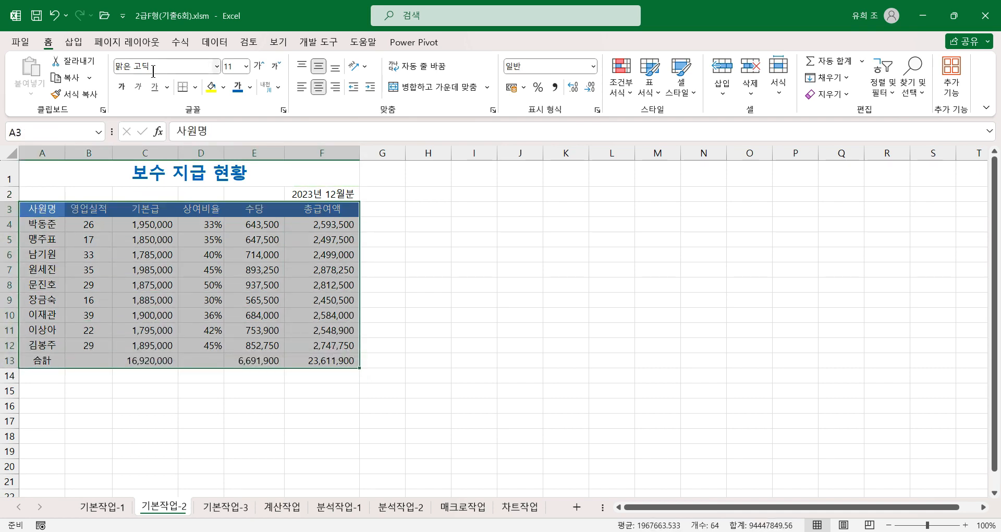
{"action": "left_click", "coordinate": [195, 87]}
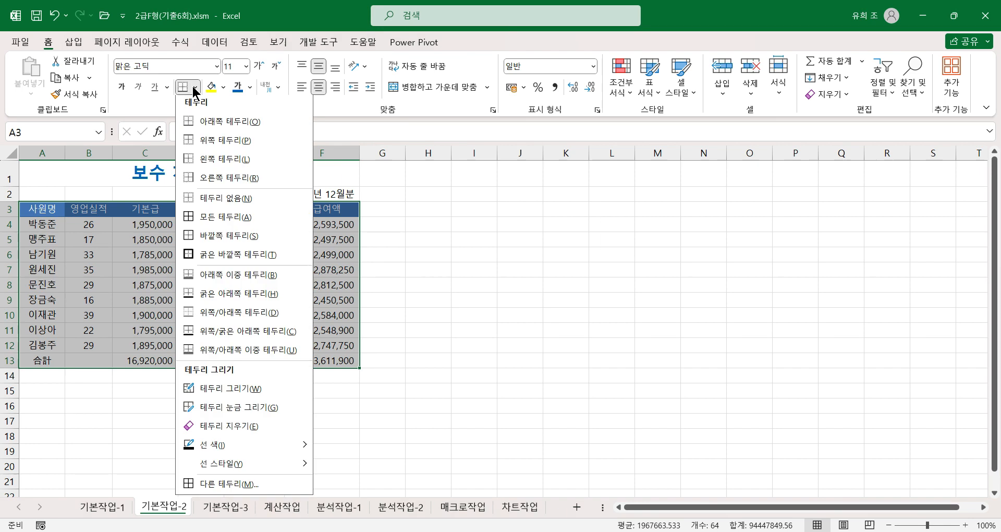
{"action": "left_click", "coordinate": [214, 219]}
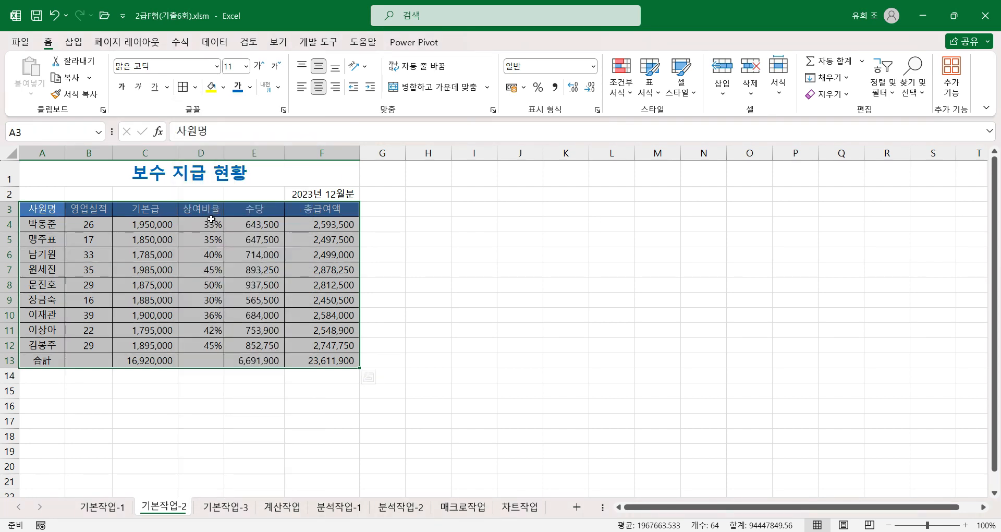
Step: Add a rising diagonal line border to the empty total-row cells B13 and D13
{"action": "left_click", "coordinate": [94, 363]}
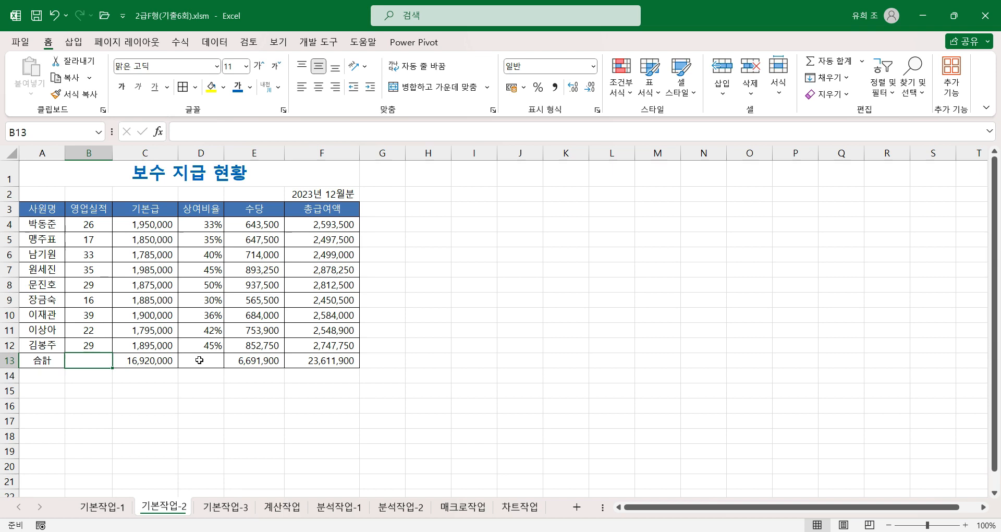
{"action": "left_click", "coordinate": [199, 360], "text": "ctrl"}
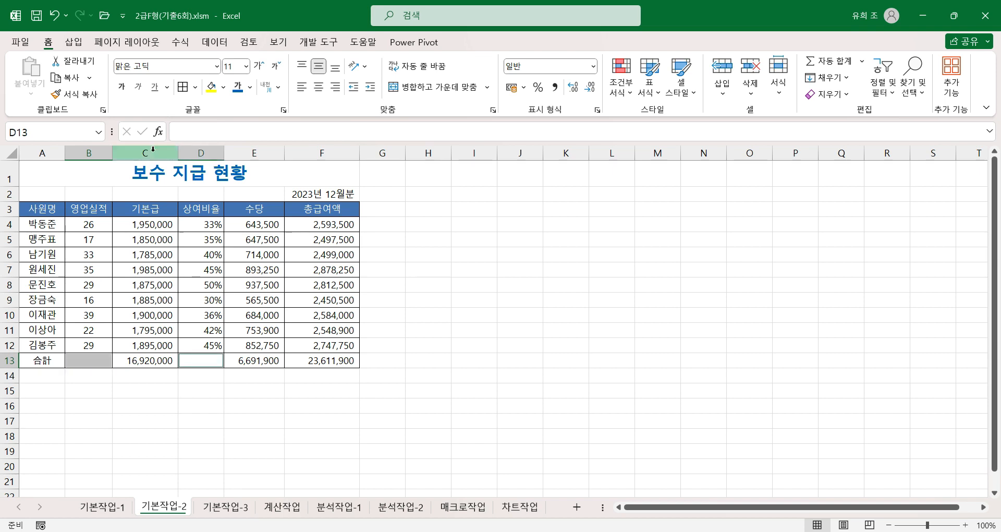
{"action": "left_click", "coordinate": [195, 87]}
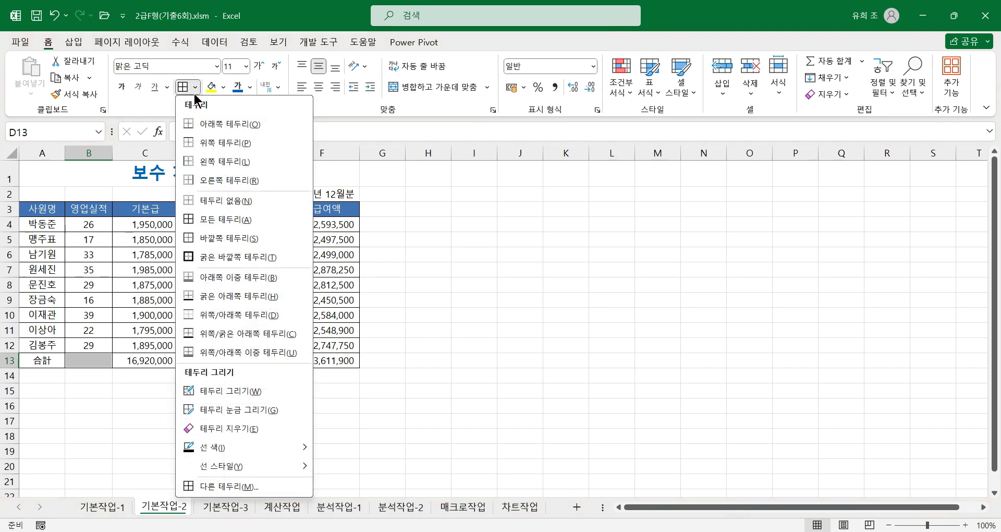
{"action": "mouse_move", "coordinate": [236, 458]}
{"action": "left_click", "coordinate": [261, 485]}
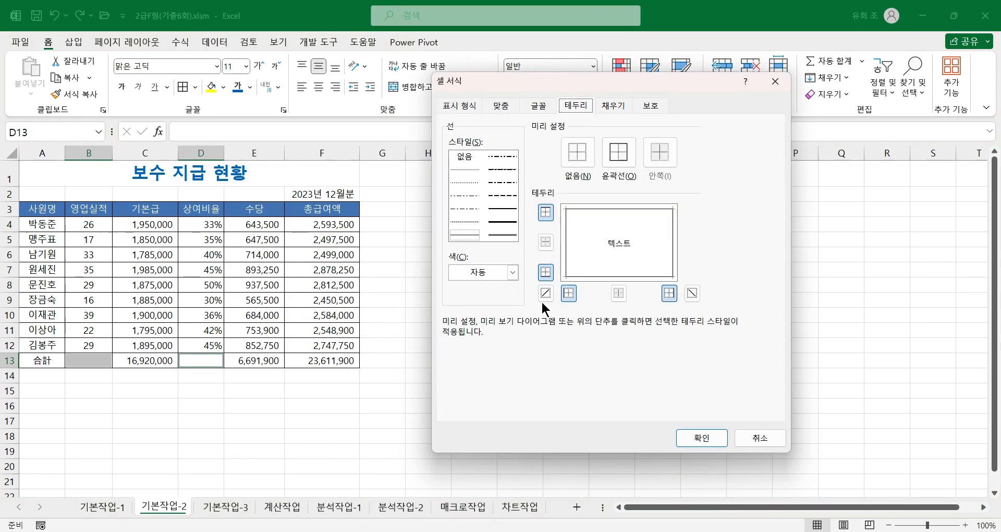
{"action": "left_click", "coordinate": [545, 291]}
{"action": "left_click", "coordinate": [699, 443]}
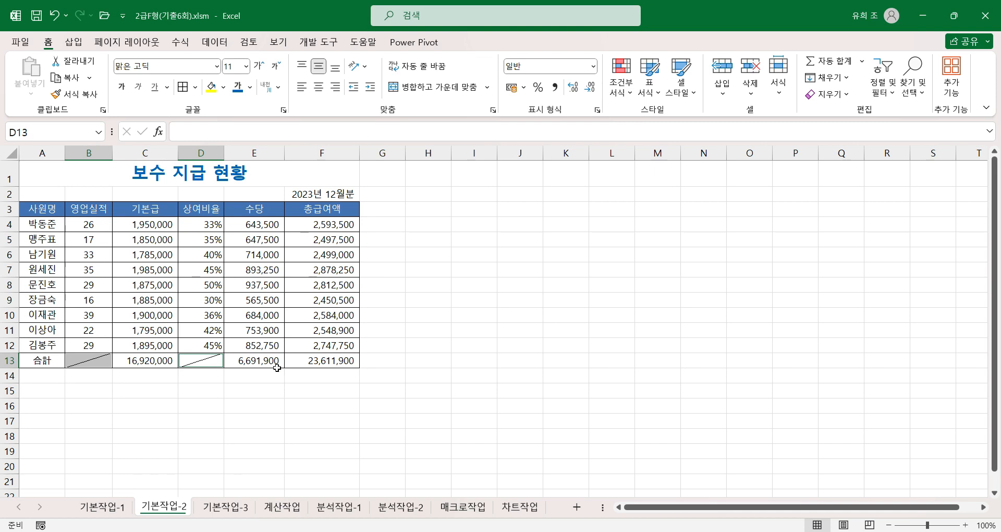
{"action": "left_click", "coordinate": [331, 363]}
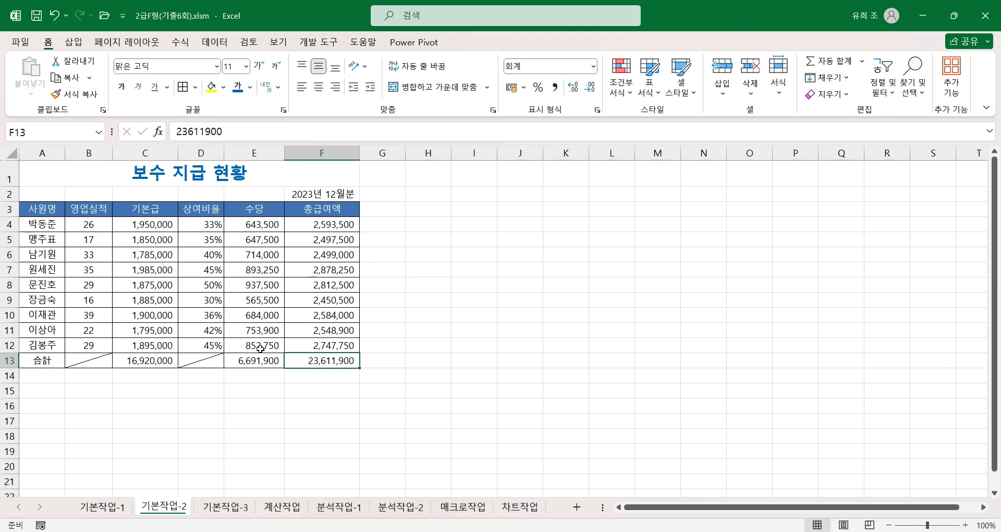
Step: Switch to the 기본작업-3 sheet and look over the score table and the empty area from row 18
{"action": "left_click", "coordinate": [236, 508]}
{"action": "left_click", "coordinate": [442, 403]}
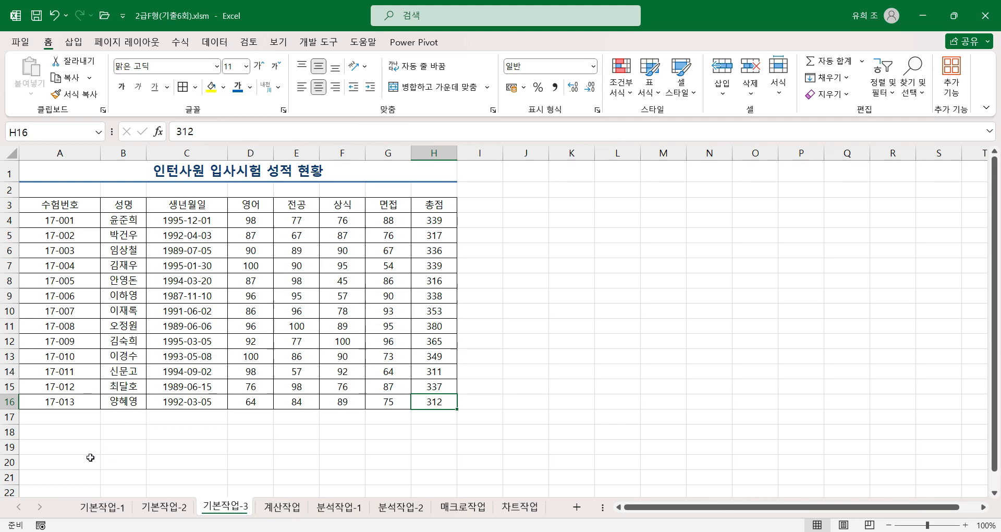
{"action": "left_click_drag", "start_coordinate": [88, 432], "coordinate": [415, 488]}
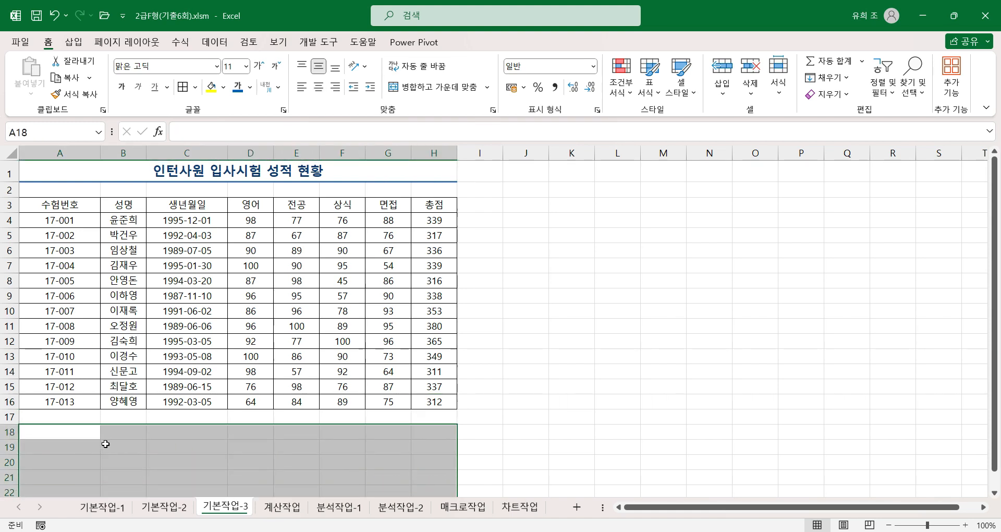
{"action": "left_click", "coordinate": [86, 433]}
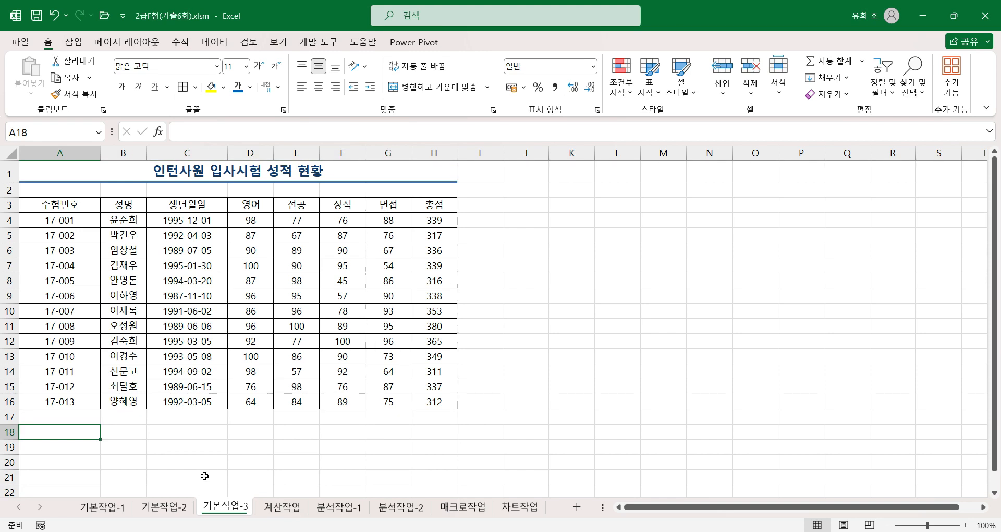
{"action": "scroll", "coordinate": [203, 474], "scroll_direction": "down", "scroll_amount": 1}
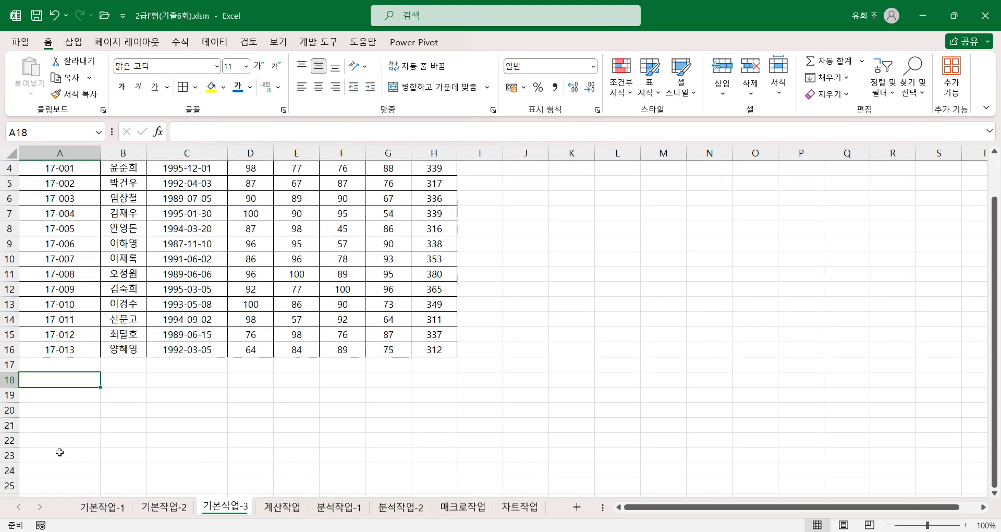
{"action": "scroll", "coordinate": [61, 452], "scroll_direction": "up", "scroll_amount": 1}
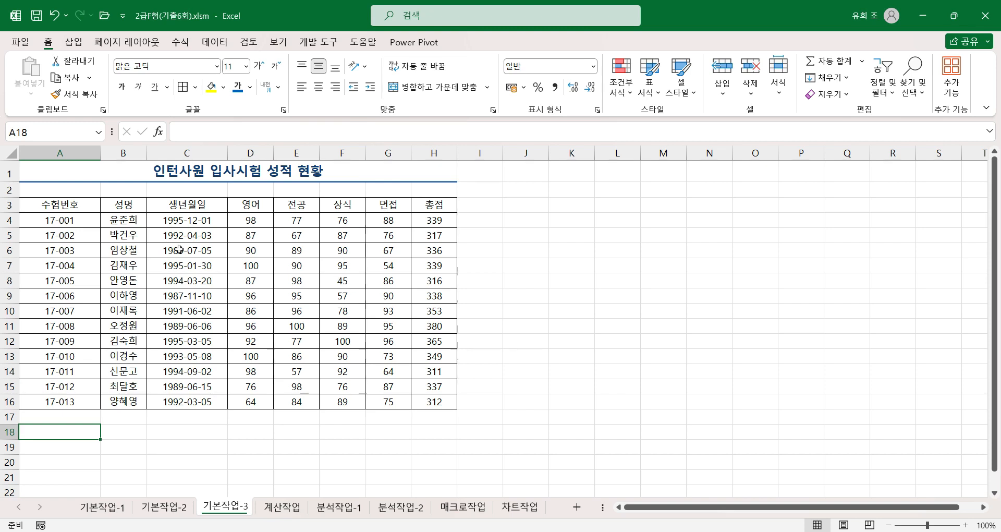
Step: Copy the headings 생년월일 and 영어 from C3:D3 to A19:B19 as criteria headings
{"action": "left_click", "coordinate": [201, 205]}
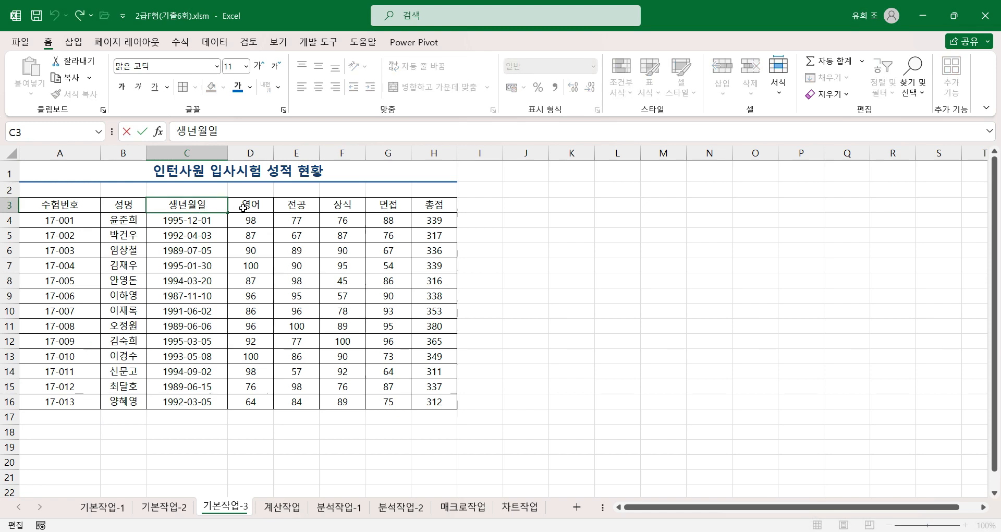
{"action": "left_click", "coordinate": [260, 208]}
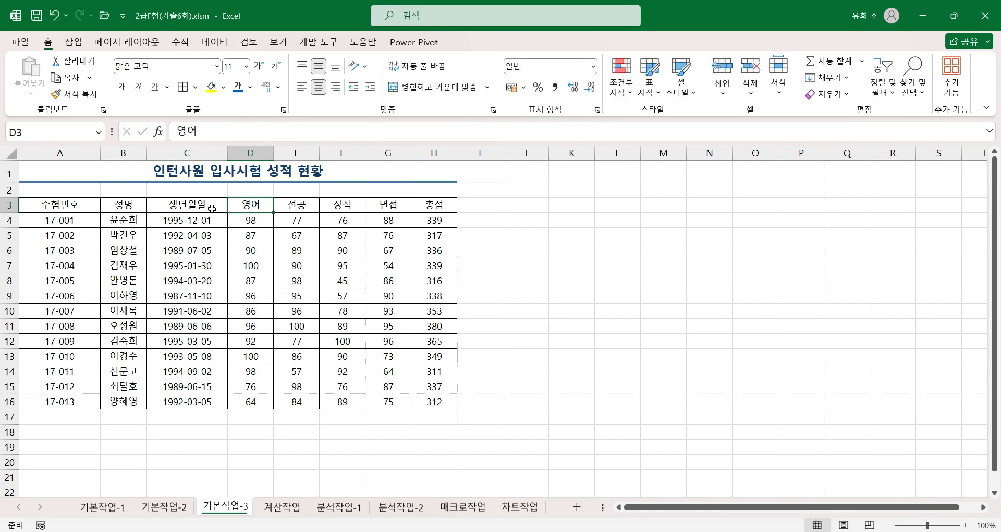
{"action": "left_click_drag", "start_coordinate": [185, 205], "coordinate": [244, 204]}
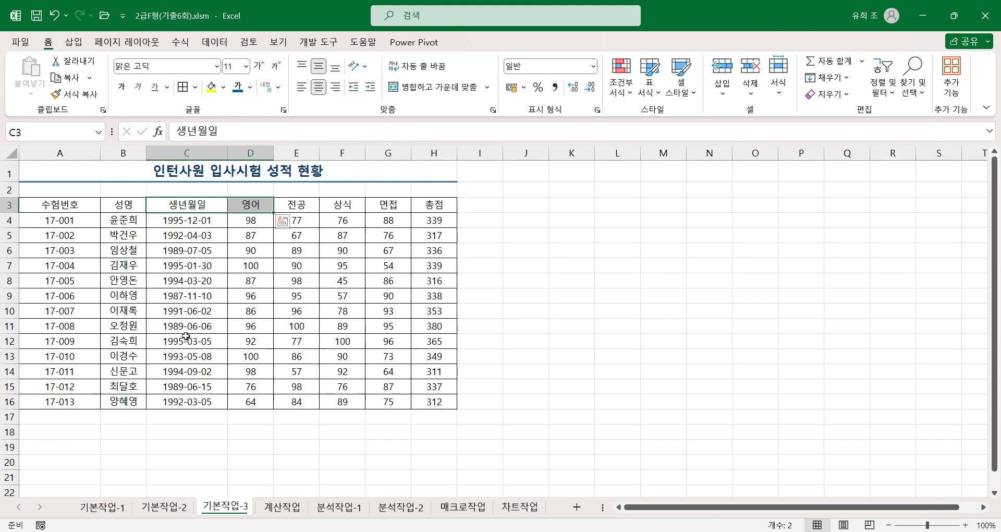
{"action": "key", "text": "ctrl+c"}
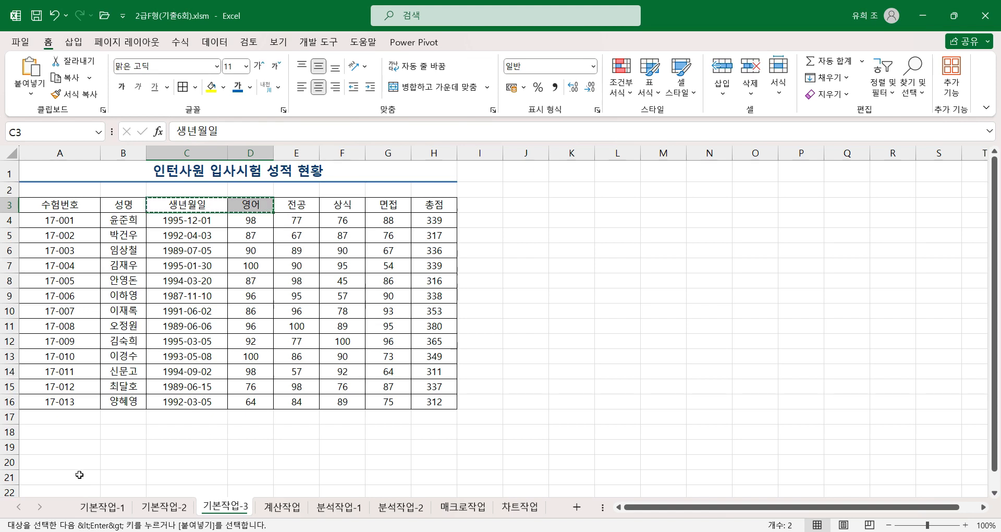
{"action": "left_click", "coordinate": [67, 449]}
{"action": "key", "text": "ctrl+v"}
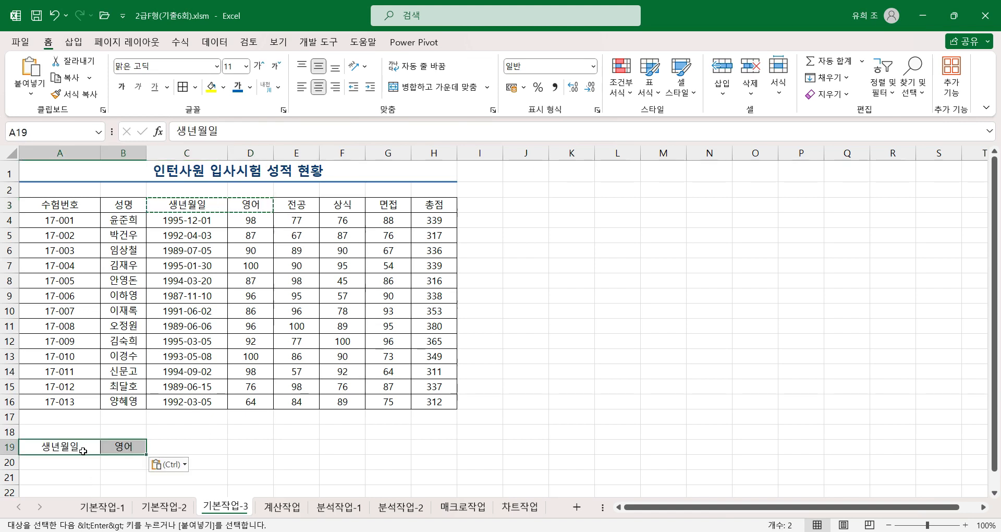
{"action": "left_click", "coordinate": [108, 446]}
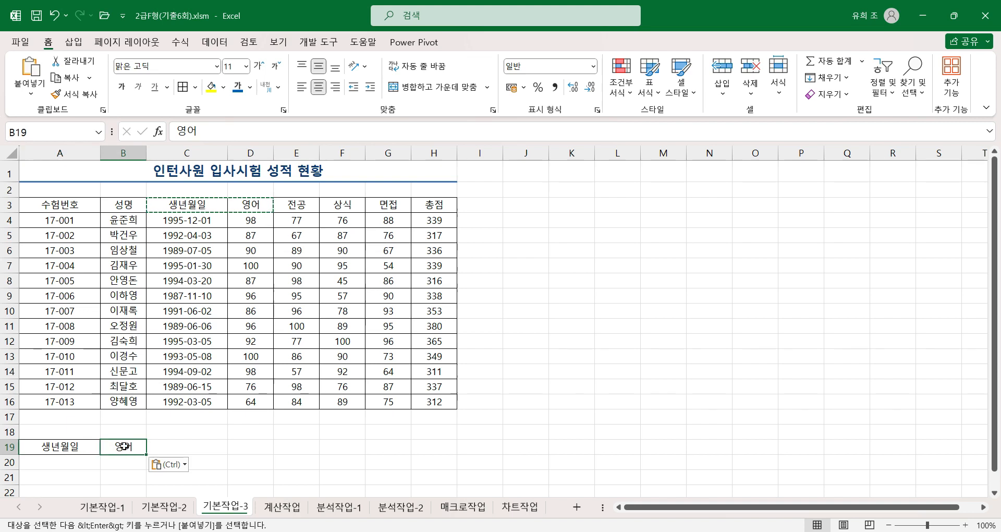
{"action": "left_click", "coordinate": [78, 447]}
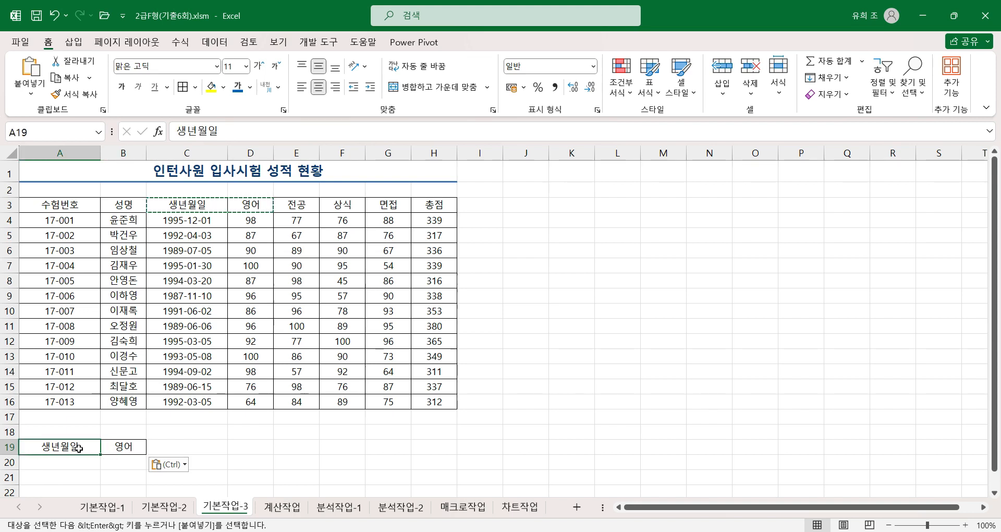
Step: Enter the birth-date condition >=1994-1-1 in A20 under 생년월일
{"action": "left_click", "coordinate": [82, 464]}
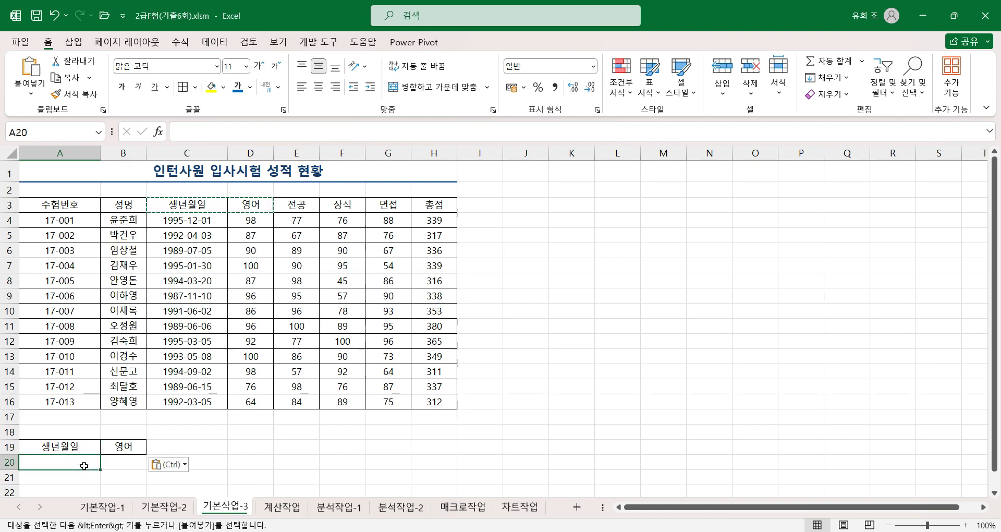
{"action": "type", "text": ">="}
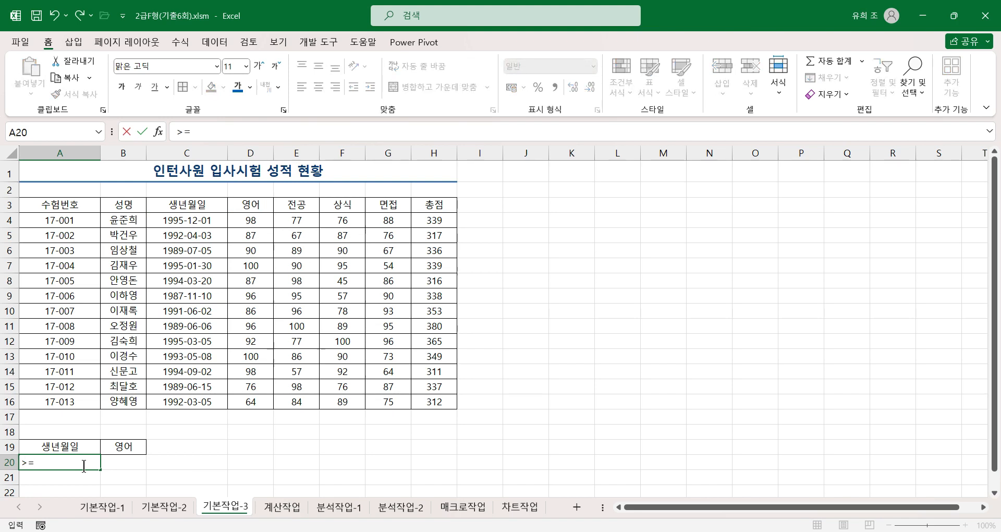
{"action": "type", "text": "1994-1-1"}
{"action": "key", "text": "Return"}
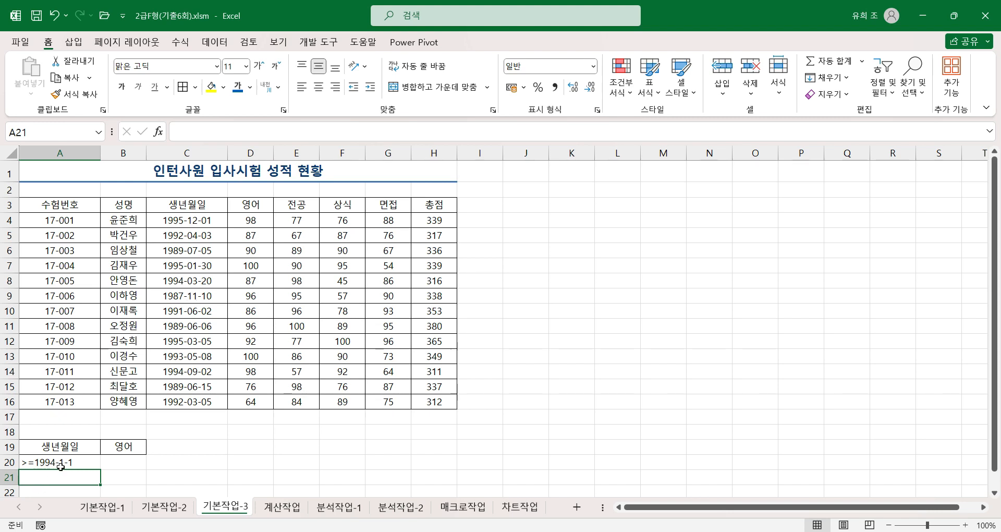
Step: Enter the English score condition >=90 in B20 under 영어
{"action": "left_click", "coordinate": [130, 460]}
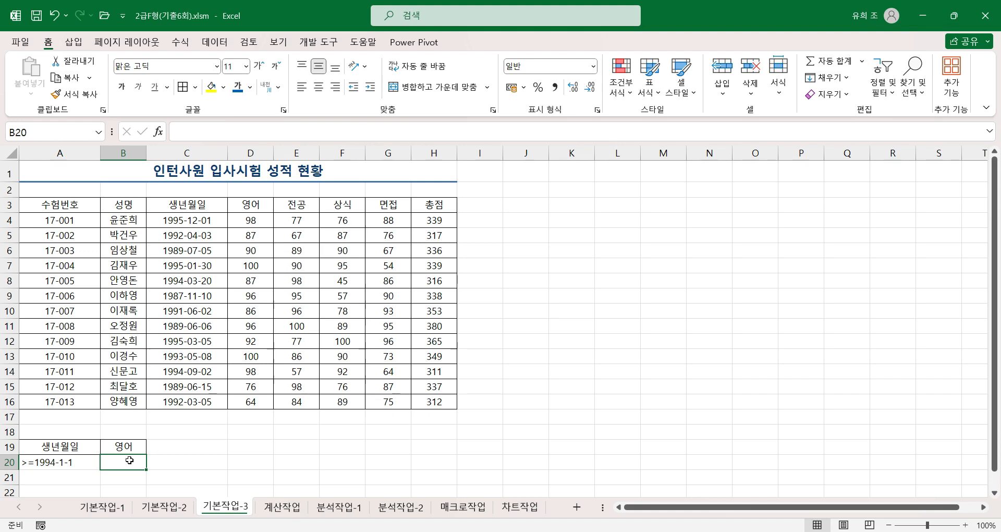
{"action": "left_click", "coordinate": [79, 463]}
{"action": "left_click", "coordinate": [120, 461]}
{"action": "type", "text": ">"}
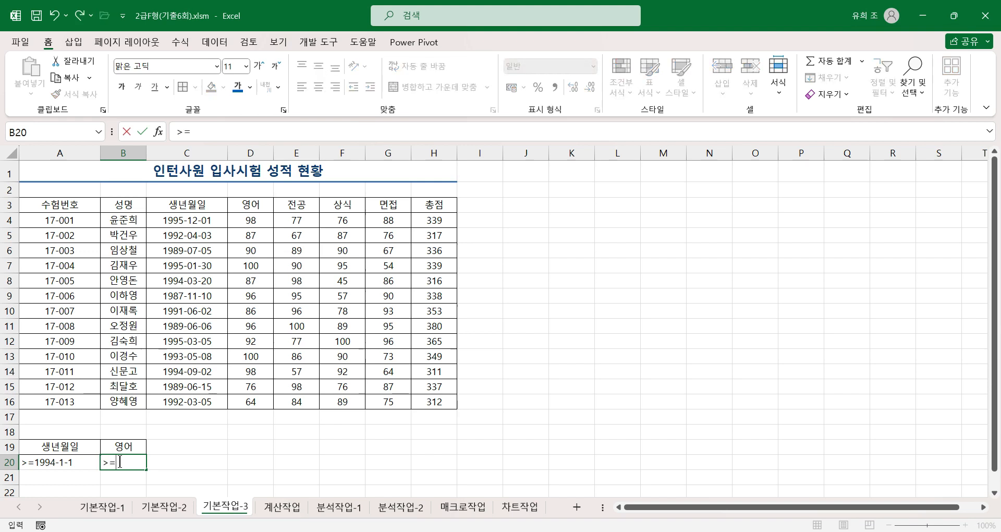
{"action": "type", "text": "=90"}
{"action": "key", "text": "Return"}
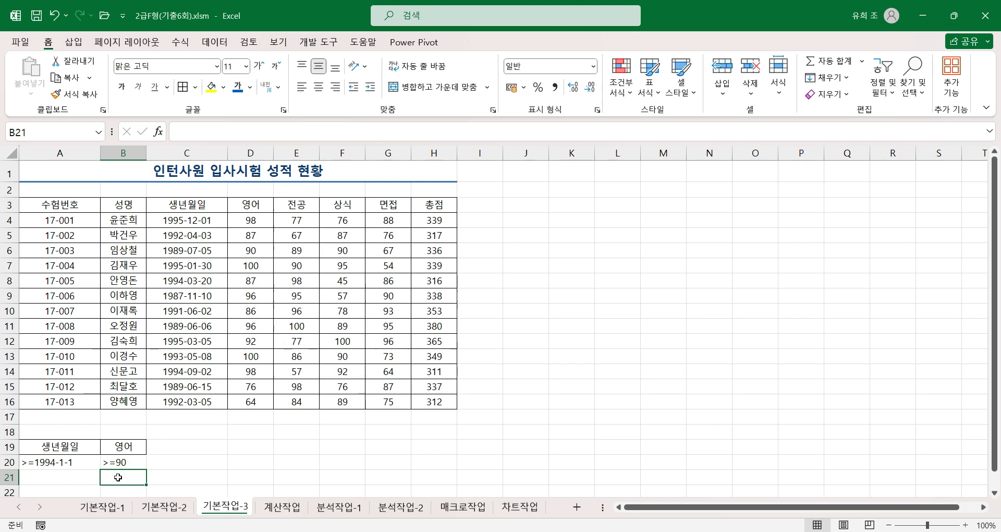
Step: Enter the second birth-date condition <=1989-12-31 in A21, on the row below the first
{"action": "left_click", "coordinate": [58, 478]}
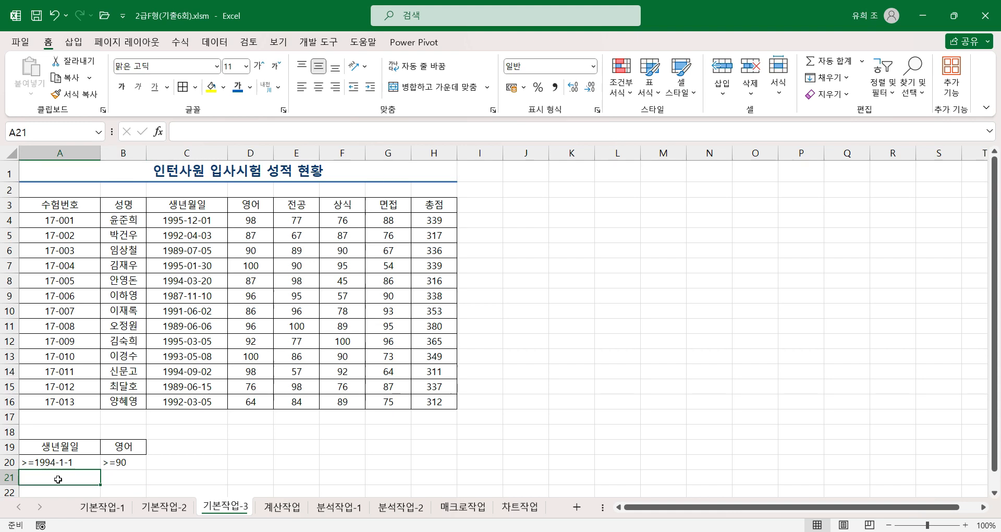
{"action": "type", "text": "<=198"}
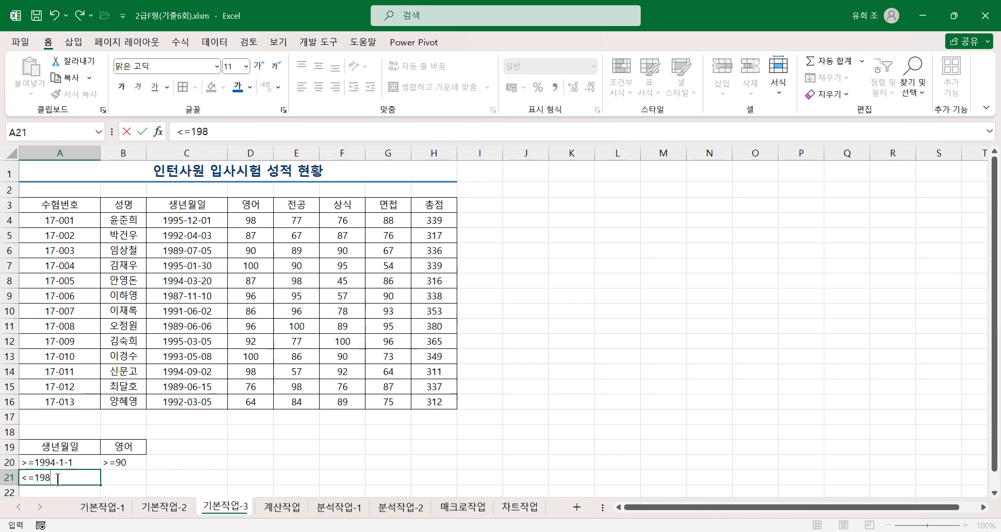
{"action": "type", "text": "9-12-31"}
Step: Rewrite the date condition in A20 with two-digit month and day, as >=1994-01-01
{"action": "left_click", "coordinate": [61, 462]}
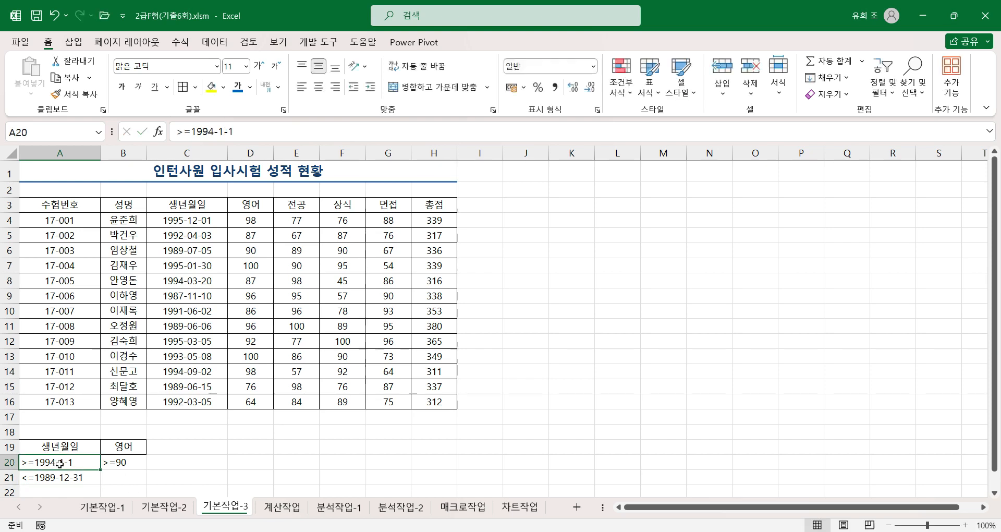
{"action": "double_click", "coordinate": [60, 462]}
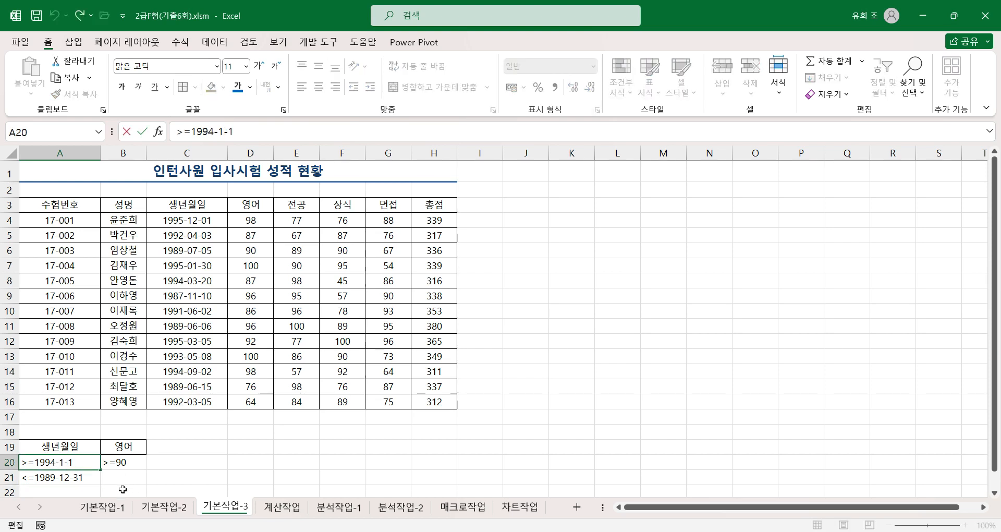
{"action": "type", "text": "01-0"}
{"action": "left_click", "coordinate": [128, 479]}
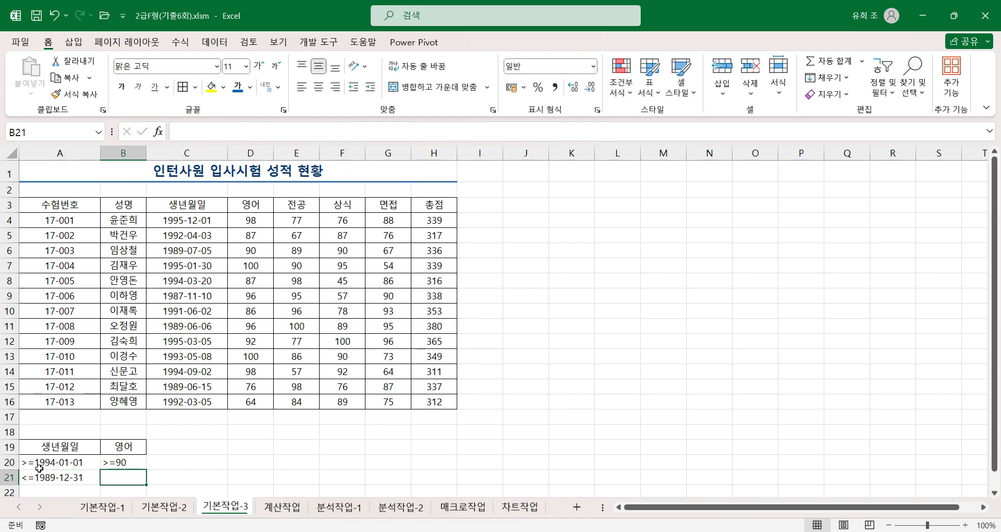
{"action": "left_click", "coordinate": [108, 462]}
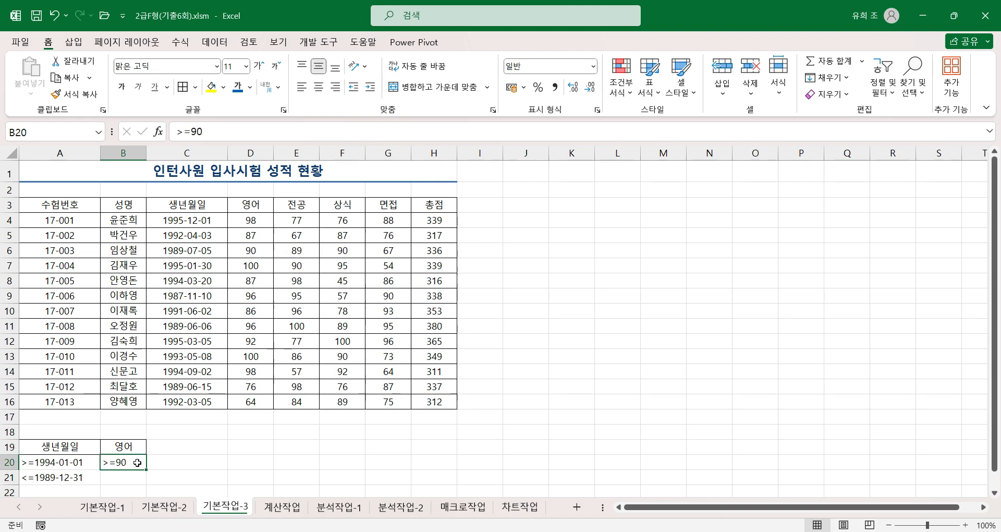
{"action": "left_click", "coordinate": [65, 479]}
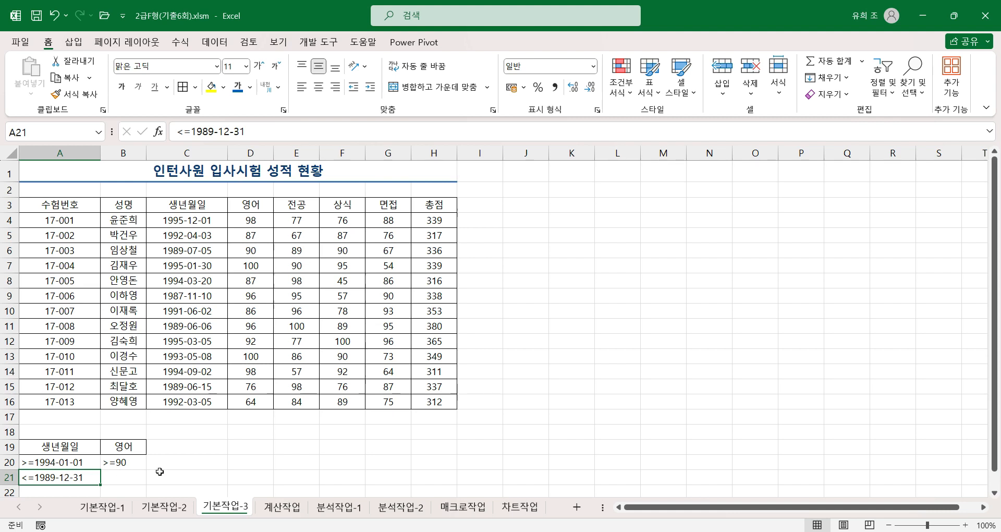
{"action": "key", "text": "Tab"}
{"action": "left_click", "coordinate": [77, 480]}
{"action": "left_click", "coordinate": [176, 477]}
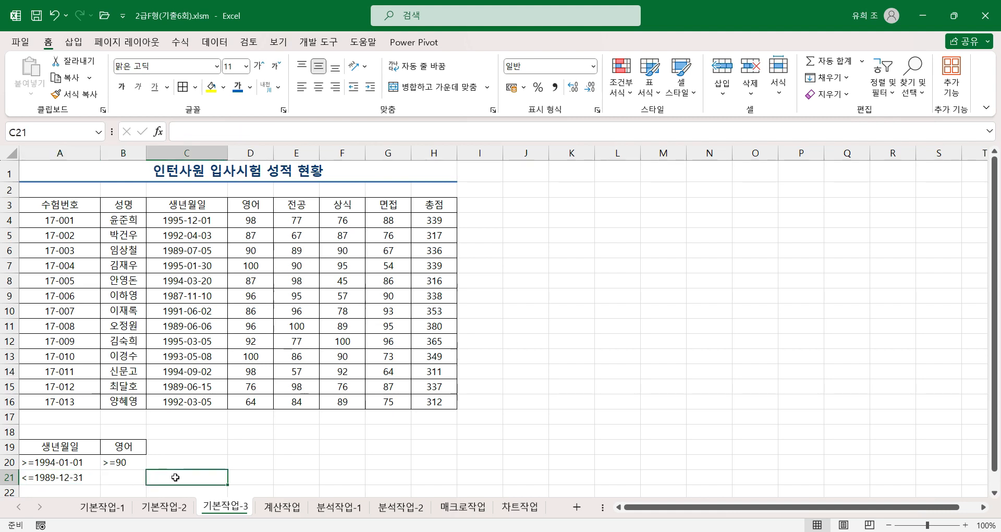
Step: Copy the heading 면접 from G3 to C19, beside the 영어 criteria heading
{"action": "left_click", "coordinate": [396, 205]}
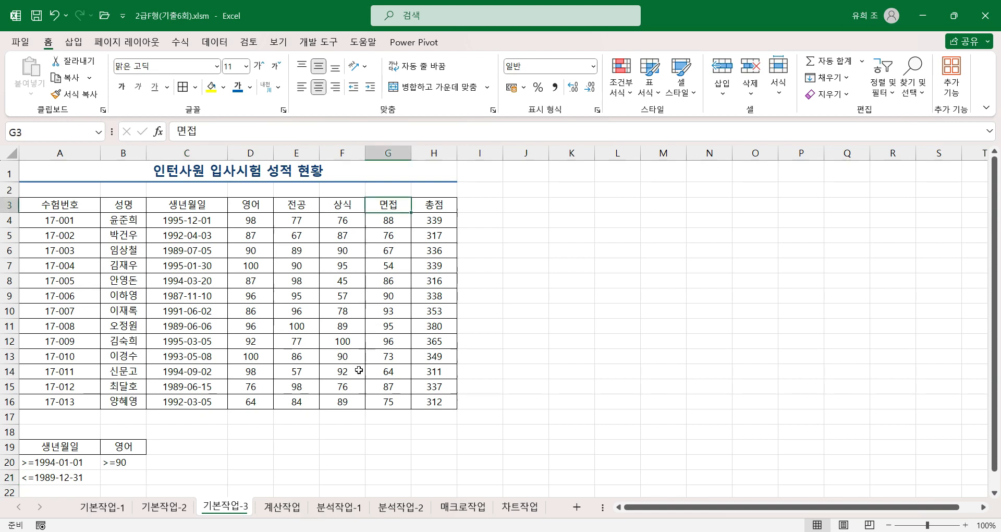
{"action": "key", "text": "ctrl+c"}
{"action": "left_click", "coordinate": [180, 447]}
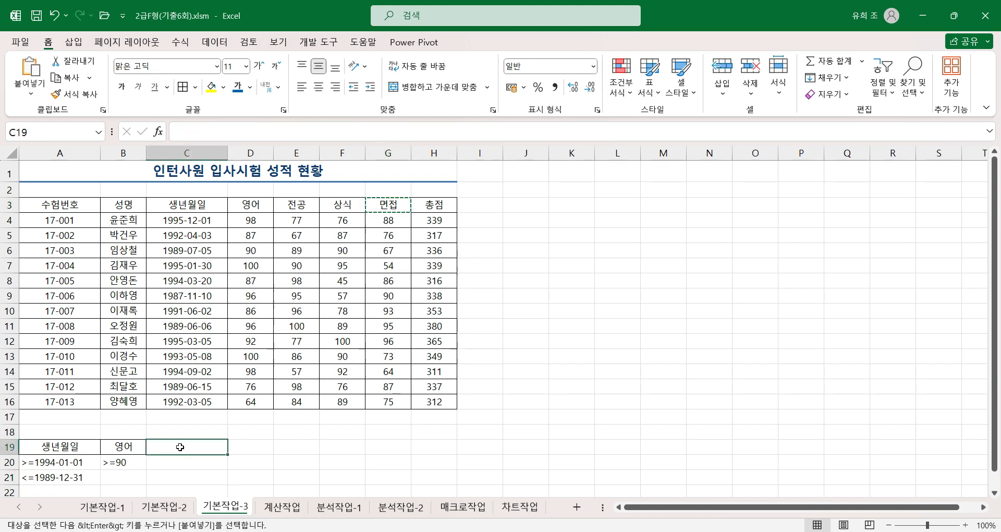
{"action": "key", "text": "Return"}
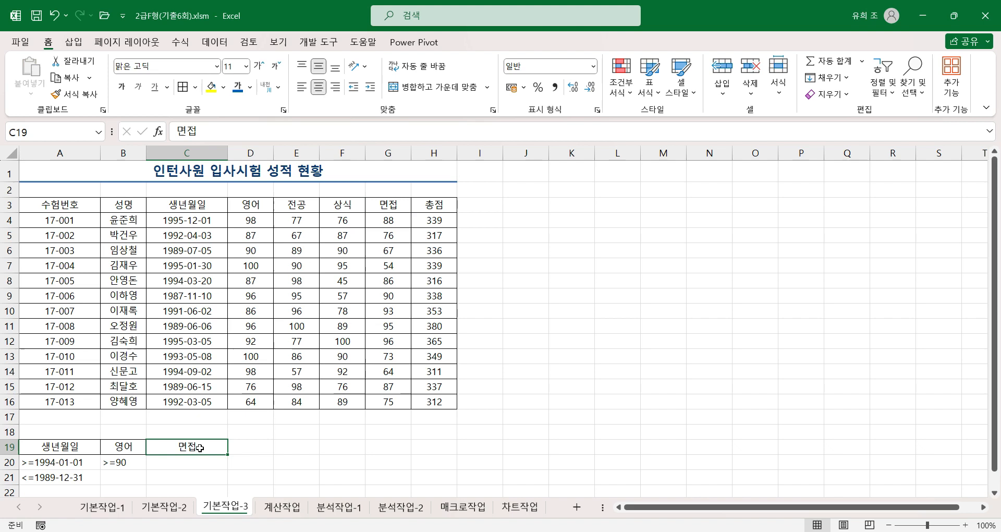
Step: Enter the interview score condition >=90 in C21 under 면접, on the second criteria row
{"action": "left_click", "coordinate": [186, 477]}
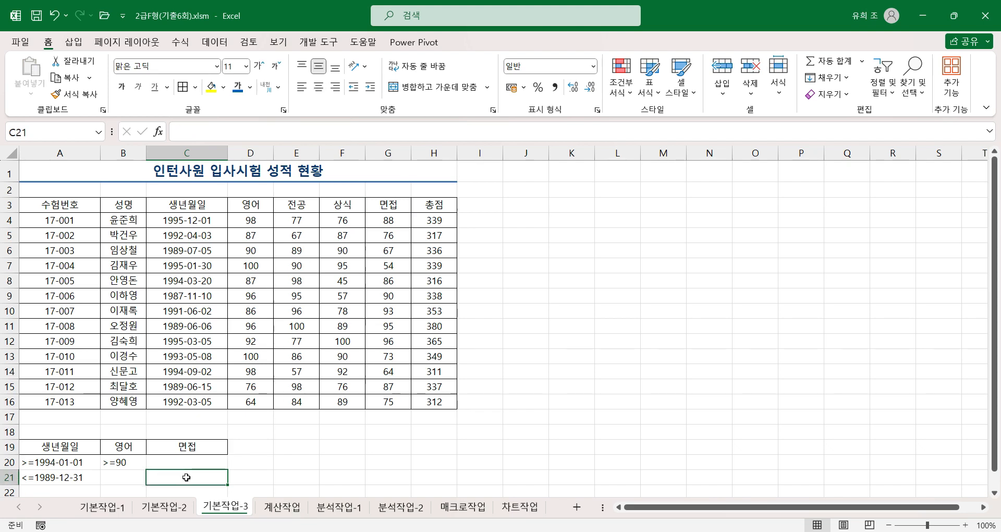
{"action": "type", "text": ">=90"}
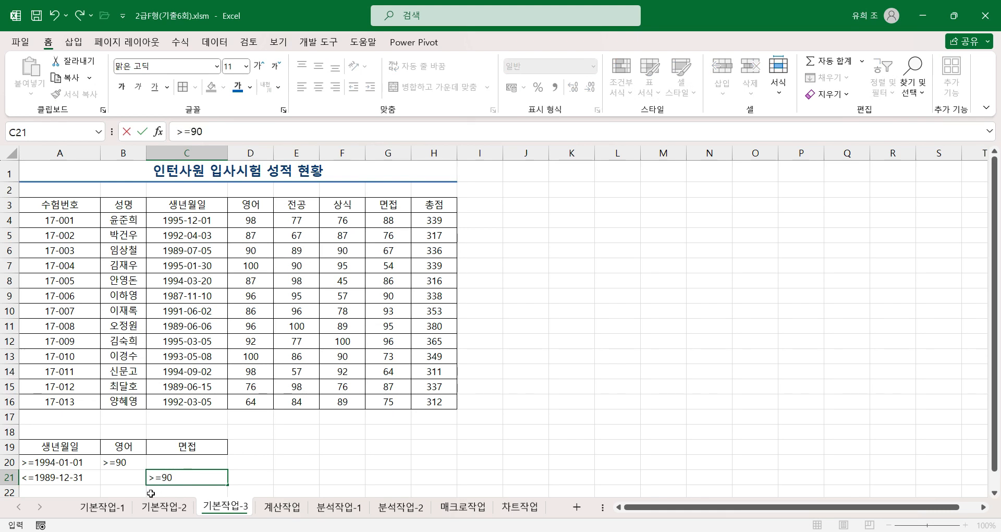
{"action": "left_click", "coordinate": [250, 478]}
Step: Review the conditions in the criteria range A20:C21 row by row and the empty area below them
{"action": "left_click", "coordinate": [69, 460]}
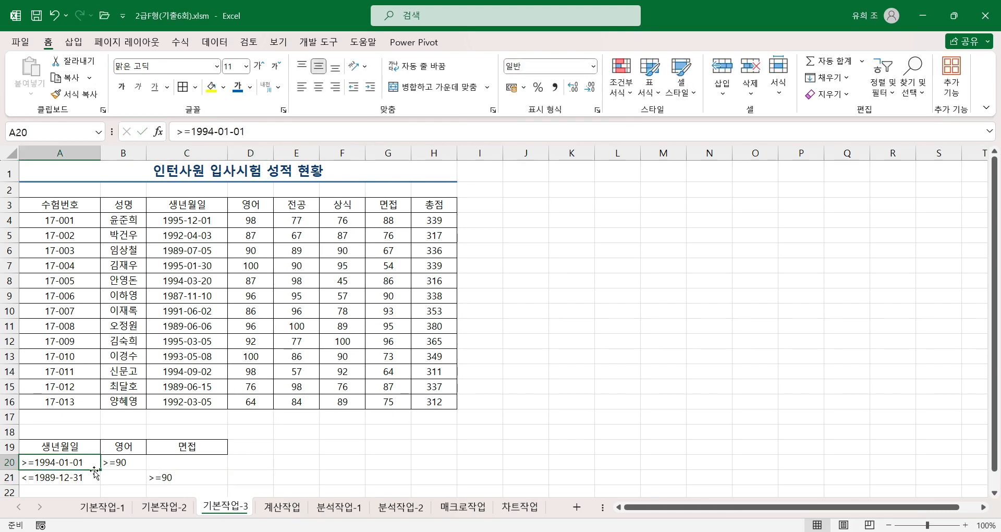
{"action": "left_click", "coordinate": [57, 479]}
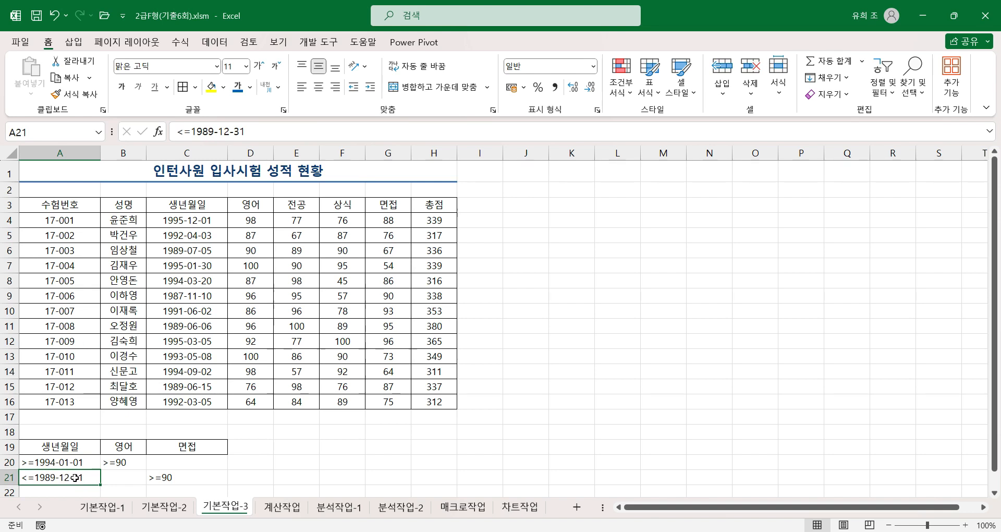
{"action": "left_click", "coordinate": [175, 476]}
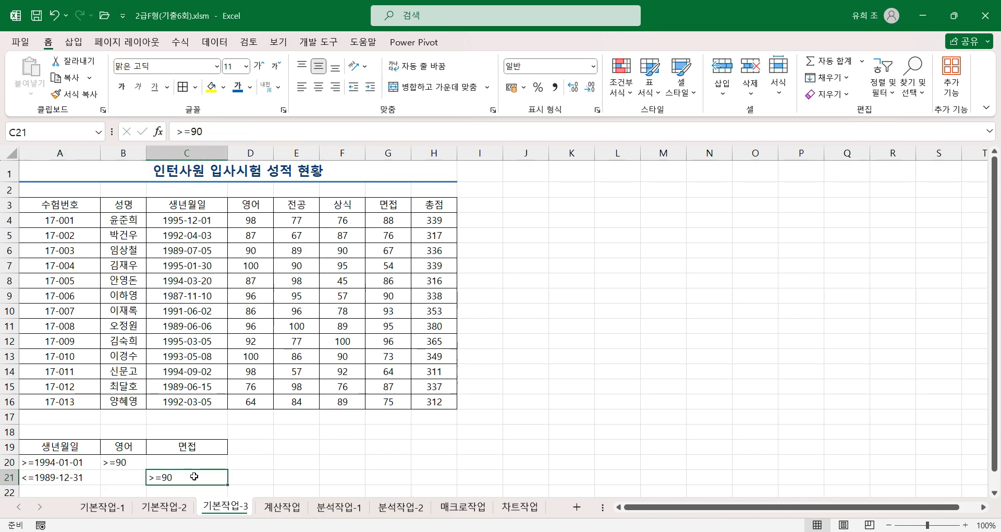
{"action": "left_click", "coordinate": [76, 462]}
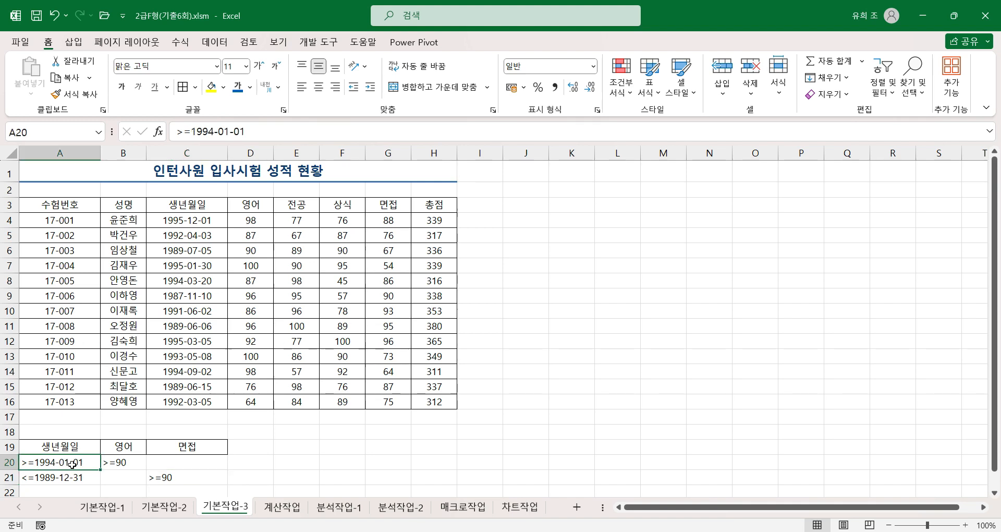
{"action": "left_click", "coordinate": [132, 459]}
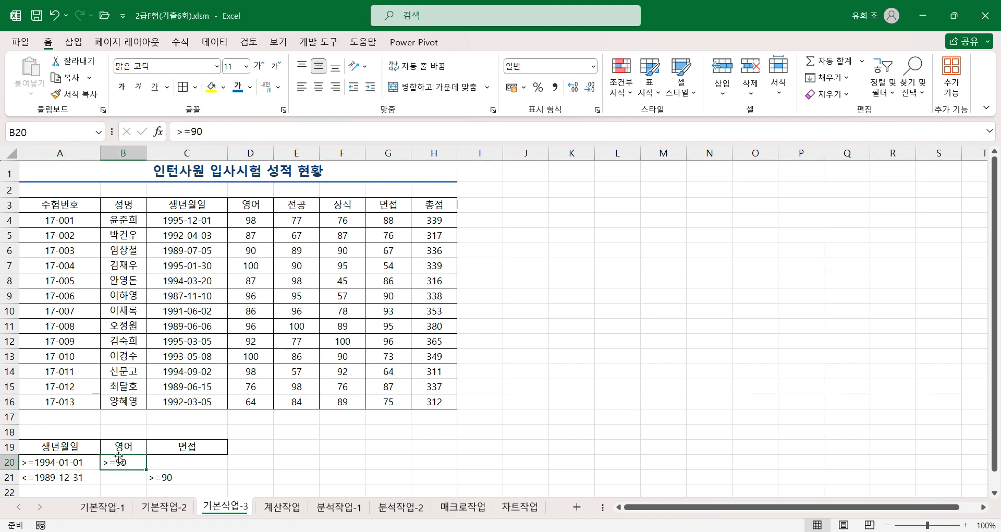
{"action": "scroll", "coordinate": [127, 451], "scroll_direction": "down", "scroll_amount": 1}
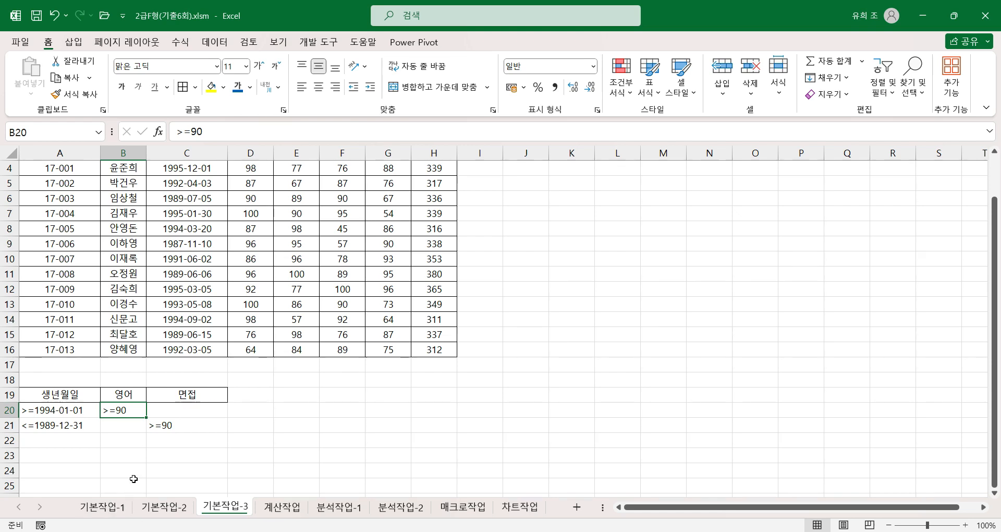
{"action": "scroll", "coordinate": [134, 480], "scroll_direction": "up", "scroll_amount": 1}
Step: Copy the headings 수험번호, 성명, 생년월일 and 총점 from row 3 to A23:D23 as the output headings
{"action": "left_click_drag", "start_coordinate": [84, 208], "coordinate": [200, 203]}
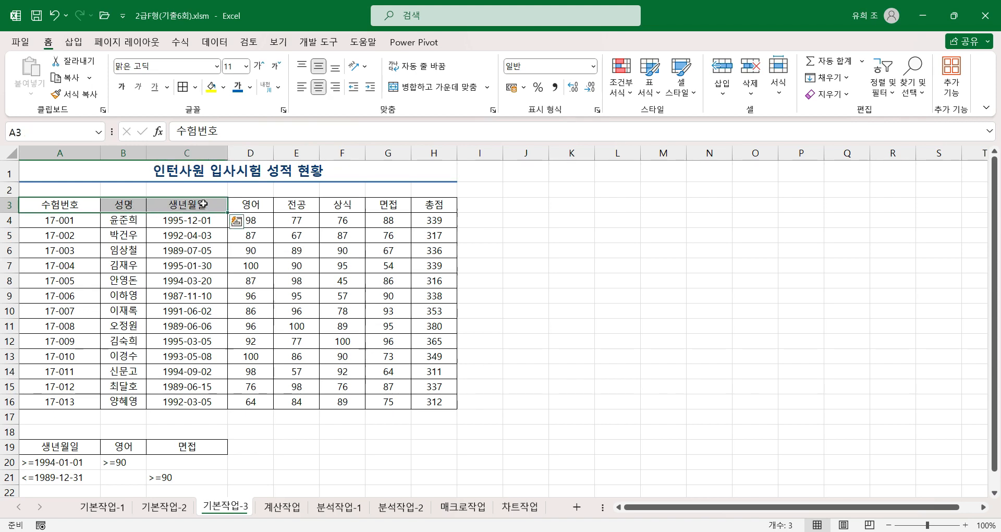
{"action": "left_click", "coordinate": [436, 205], "text": "ctrl"}
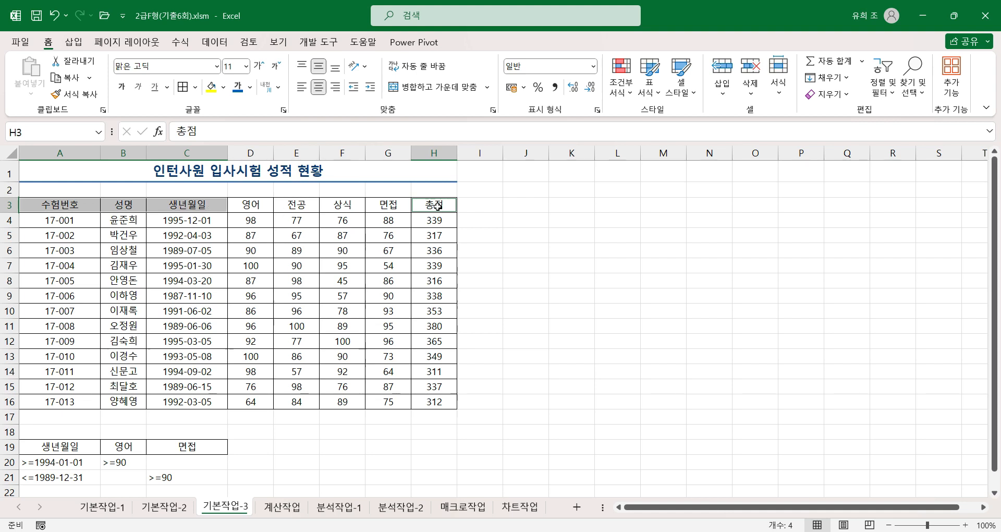
{"action": "key", "text": "ctrl+c"}
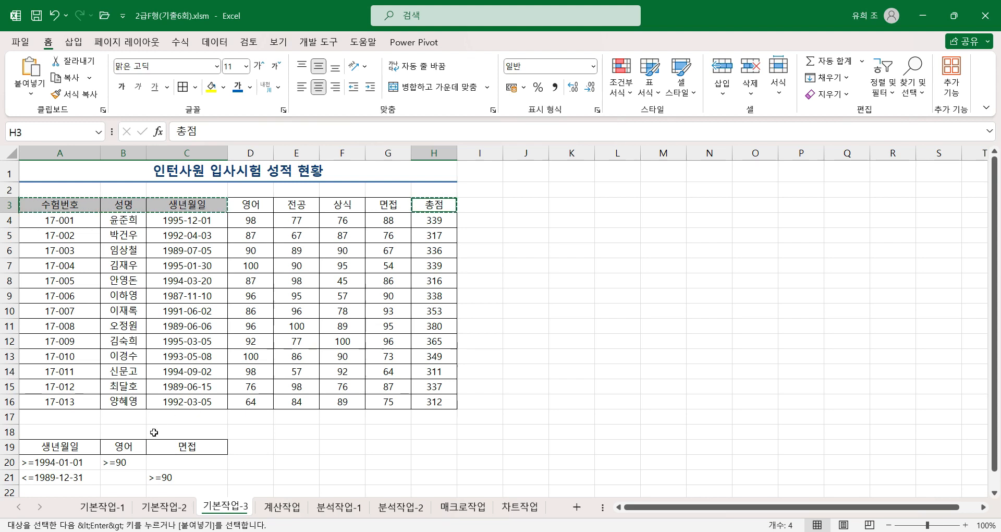
{"action": "scroll", "coordinate": [157, 441], "scroll_direction": "down", "scroll_amount": 1}
{"action": "scroll", "coordinate": [154, 440], "scroll_direction": "down", "scroll_amount": 1}
{"action": "left_click", "coordinate": [60, 410]}
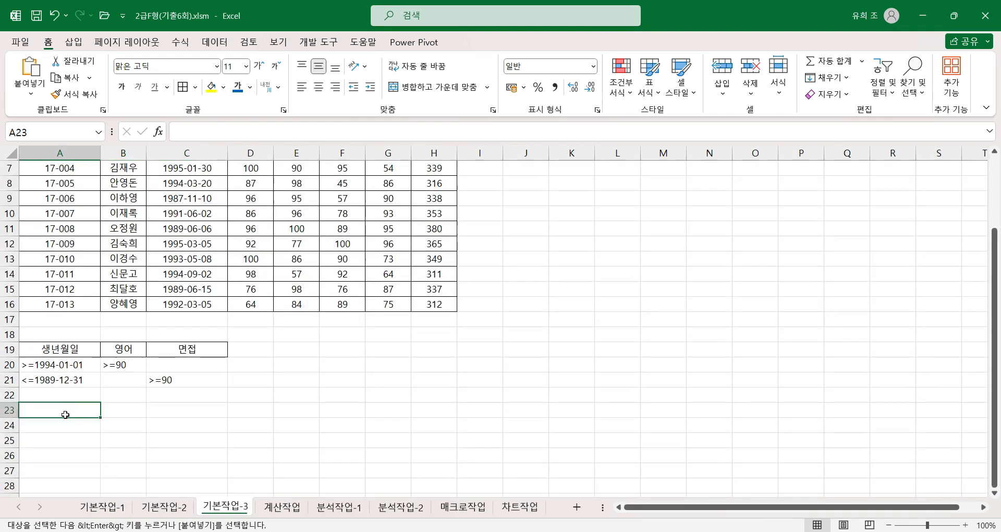
{"action": "key", "text": "Return"}
{"action": "left_click", "coordinate": [81, 411]}
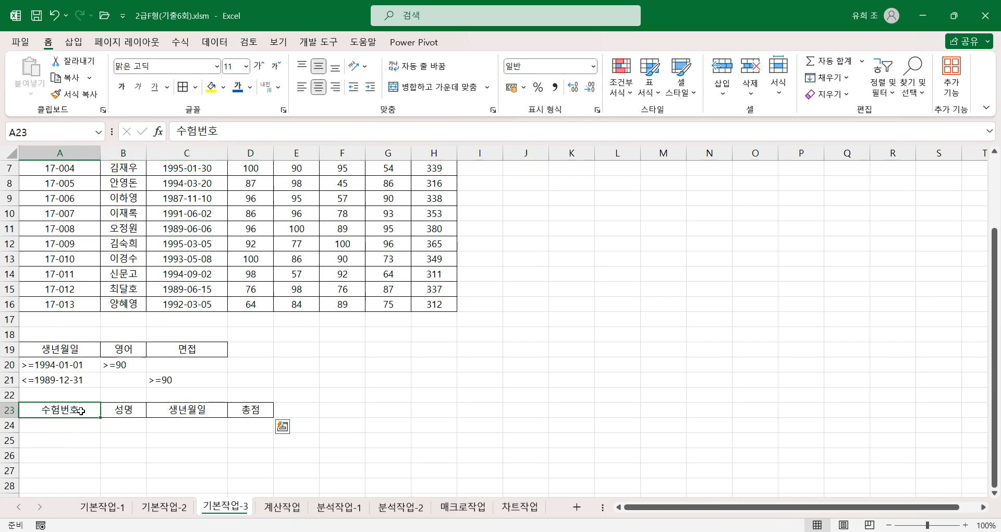
{"action": "left_click", "coordinate": [133, 411]}
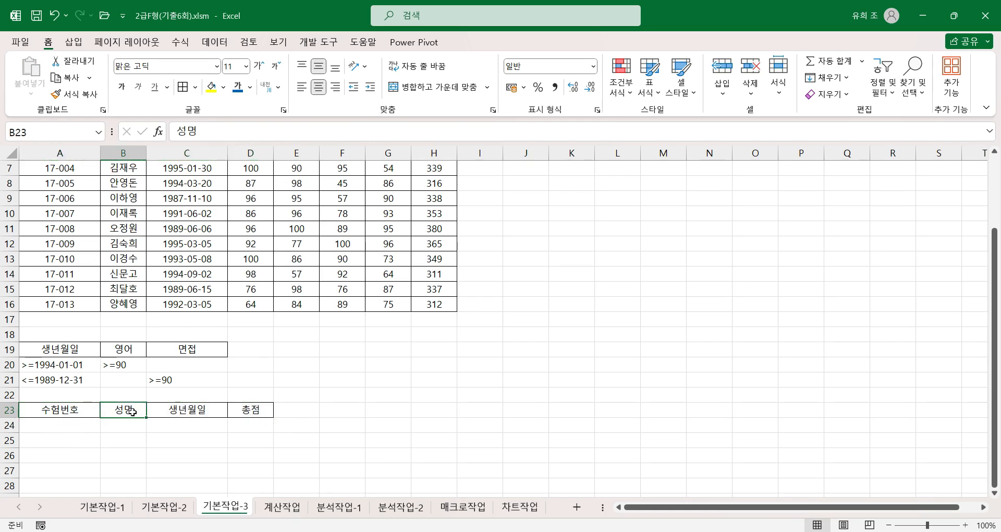
{"action": "left_click", "coordinate": [203, 415]}
{"action": "left_click", "coordinate": [256, 410]}
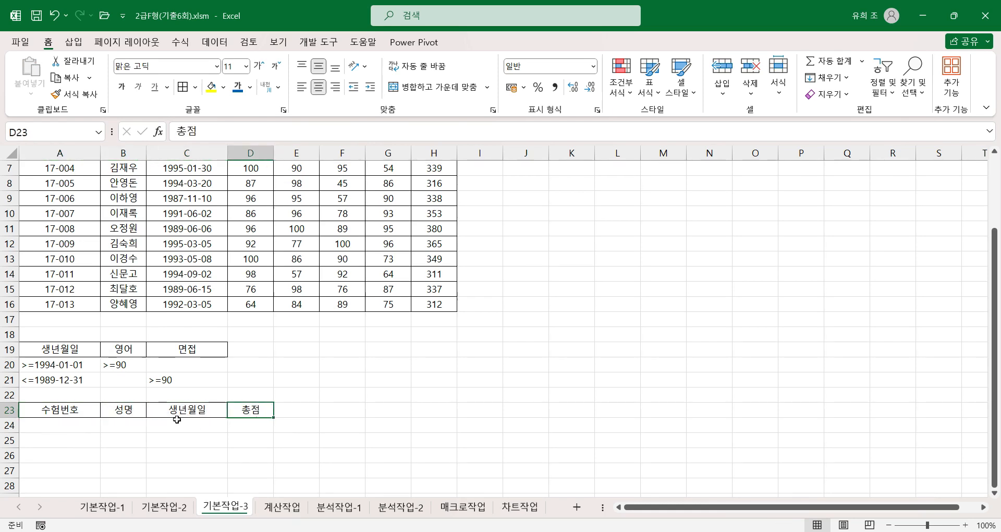
Step: Start an advanced filter on the score table A3:H16 and choose to copy the results to another location
{"action": "scroll", "coordinate": [198, 420], "scroll_direction": "up", "scroll_amount": 2}
{"action": "left_click", "coordinate": [248, 293]}
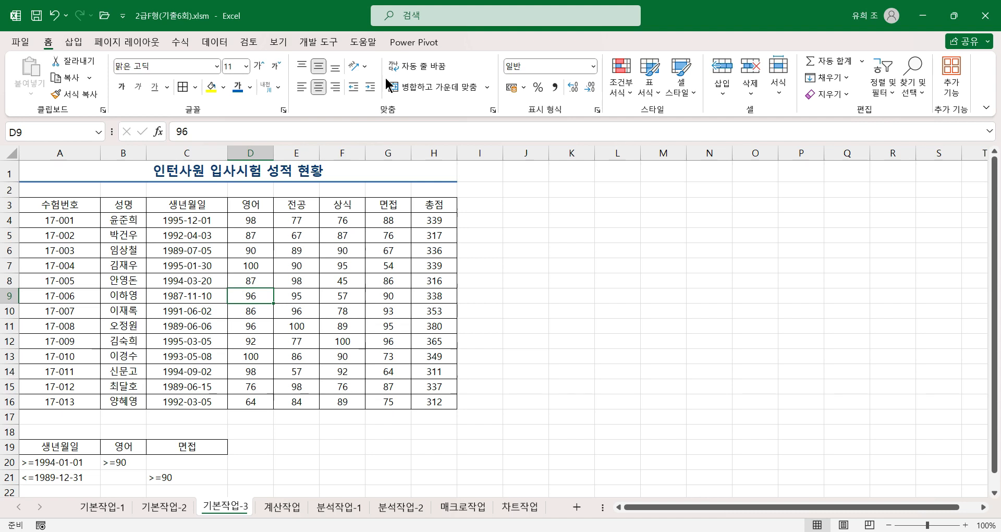
{"action": "left_click", "coordinate": [214, 40]}
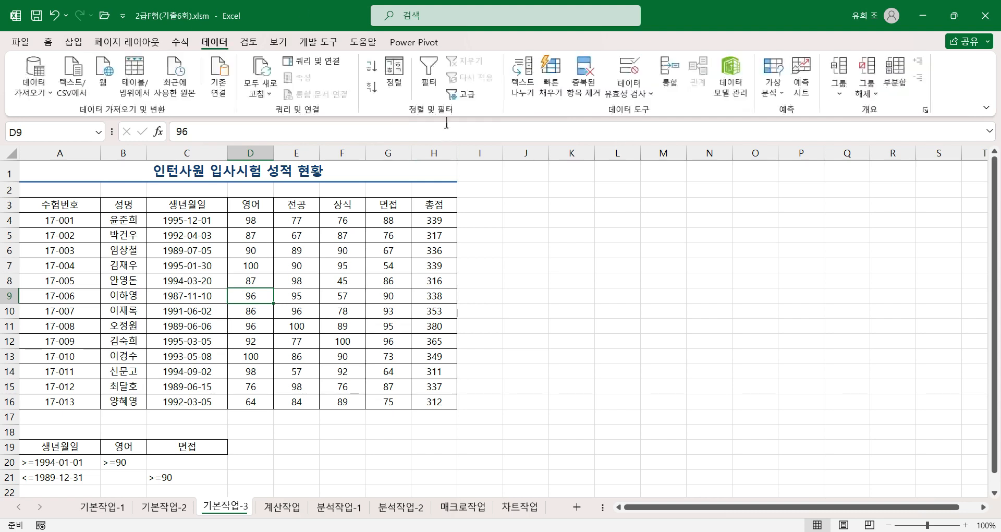
{"action": "left_click", "coordinate": [465, 94]}
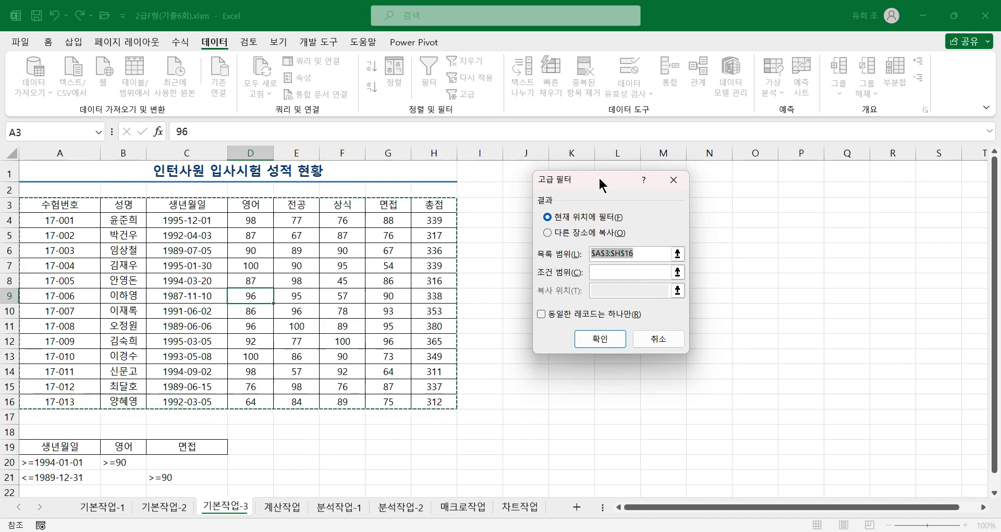
{"action": "left_click", "coordinate": [547, 232]}
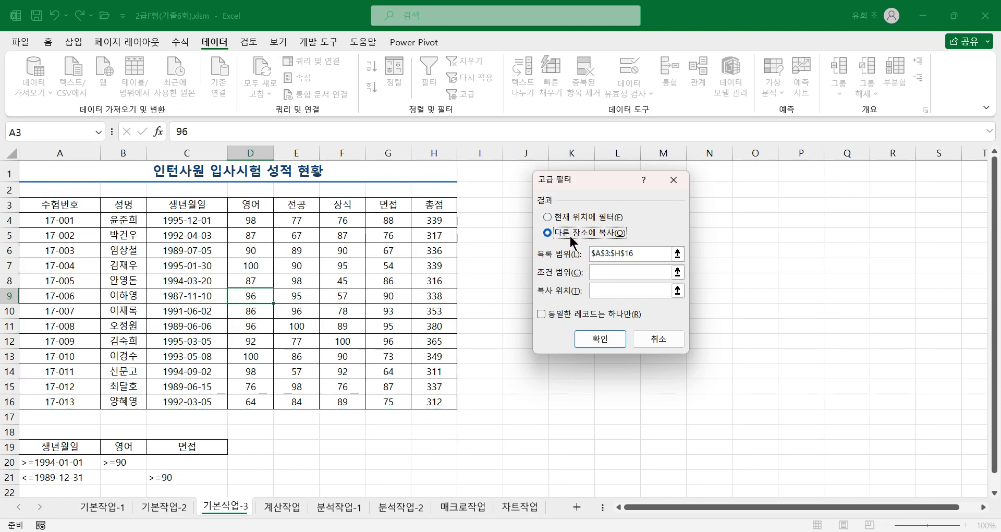
Step: Set the criteria range to A19:C21 and the copy location to A23:D23, and run the advanced filter
{"action": "left_click", "coordinate": [611, 272]}
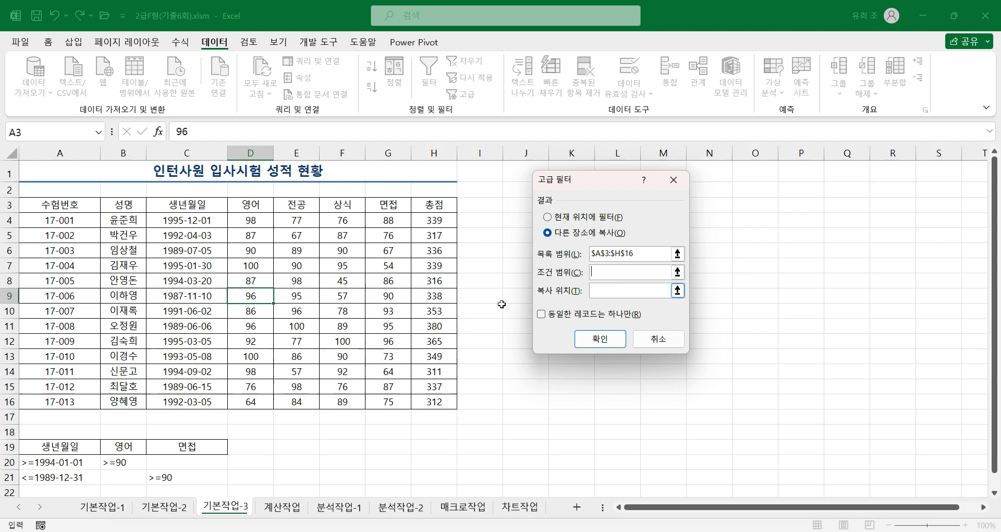
{"action": "scroll", "coordinate": [239, 355], "scroll_direction": "down", "scroll_amount": 2}
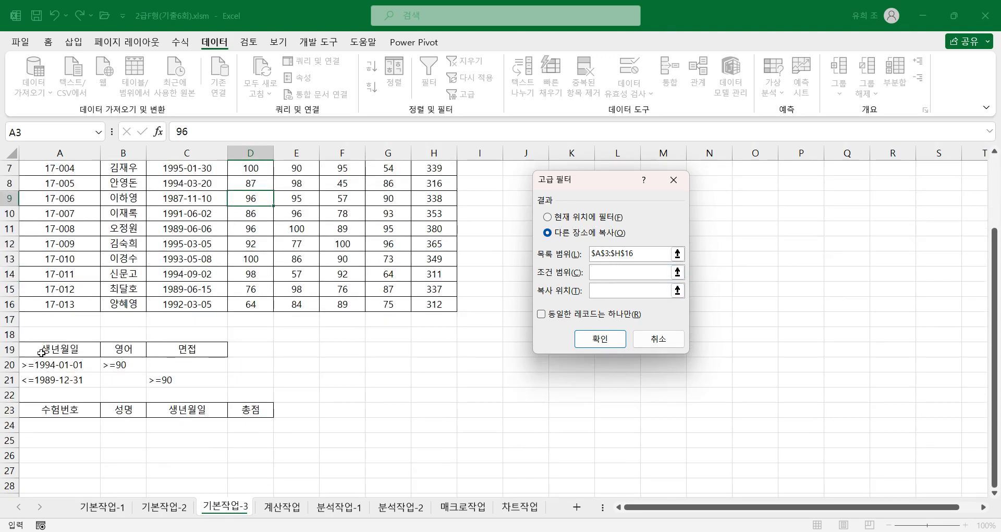
{"action": "left_click_drag", "start_coordinate": [44, 348], "coordinate": [184, 381]}
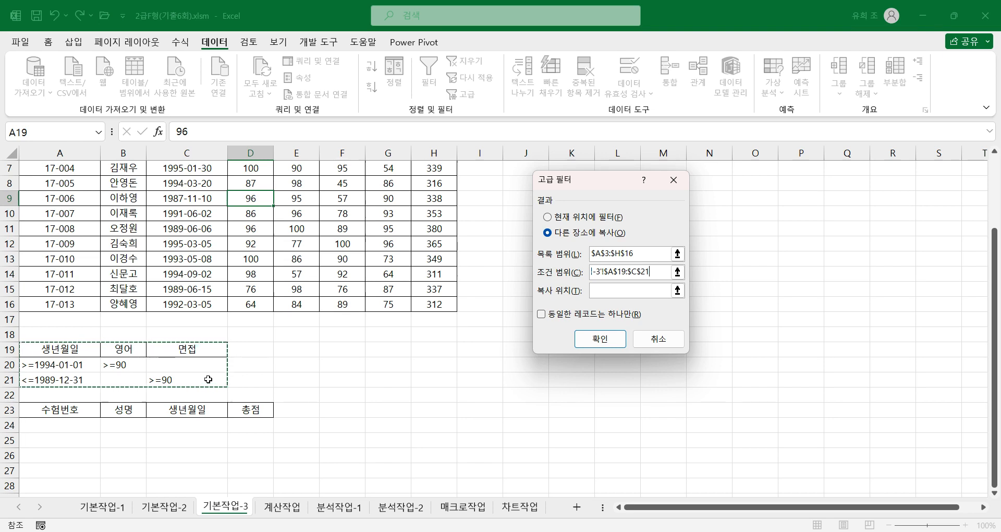
{"action": "left_click", "coordinate": [628, 291]}
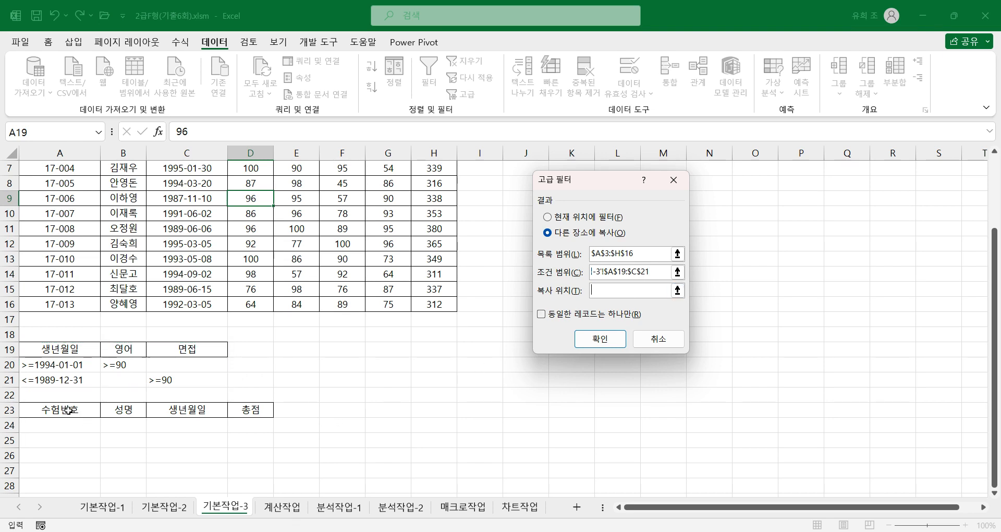
{"action": "left_click_drag", "start_coordinate": [68, 410], "coordinate": [245, 414]}
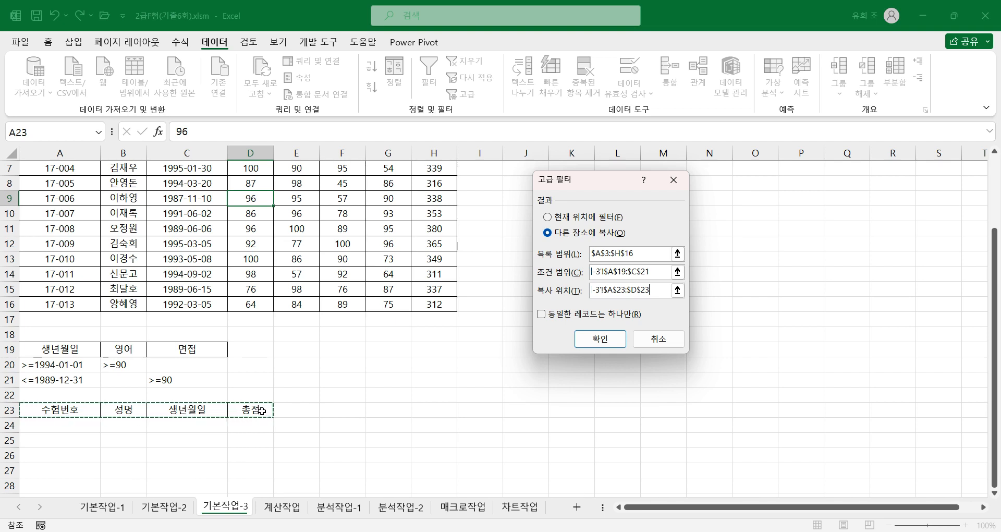
{"action": "left_click", "coordinate": [600, 338]}
{"action": "scroll", "coordinate": [208, 477], "scroll_direction": "down", "scroll_amount": 2}
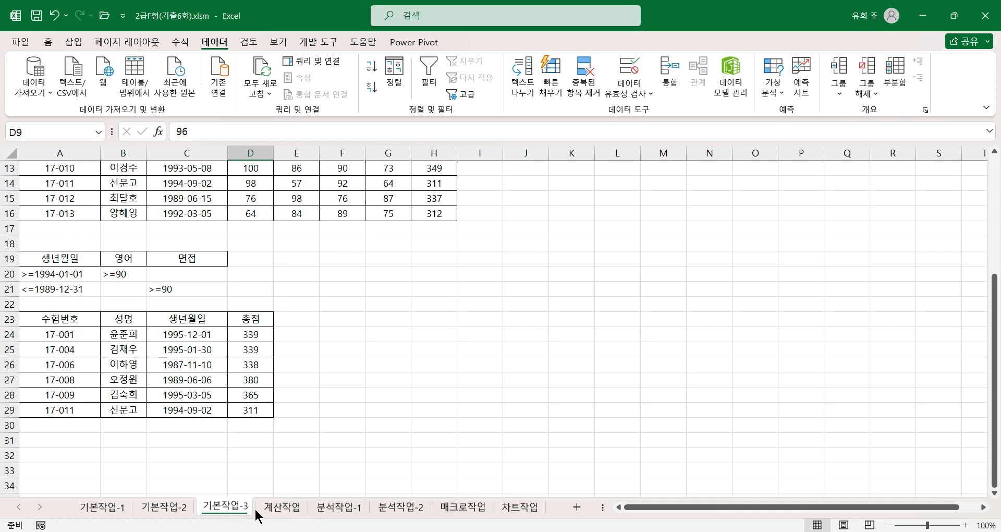
Step: On the 계산작업 sheet, start an IFS formula in D3 under 기간구분 and open its function arguments
{"action": "left_click", "coordinate": [283, 508]}
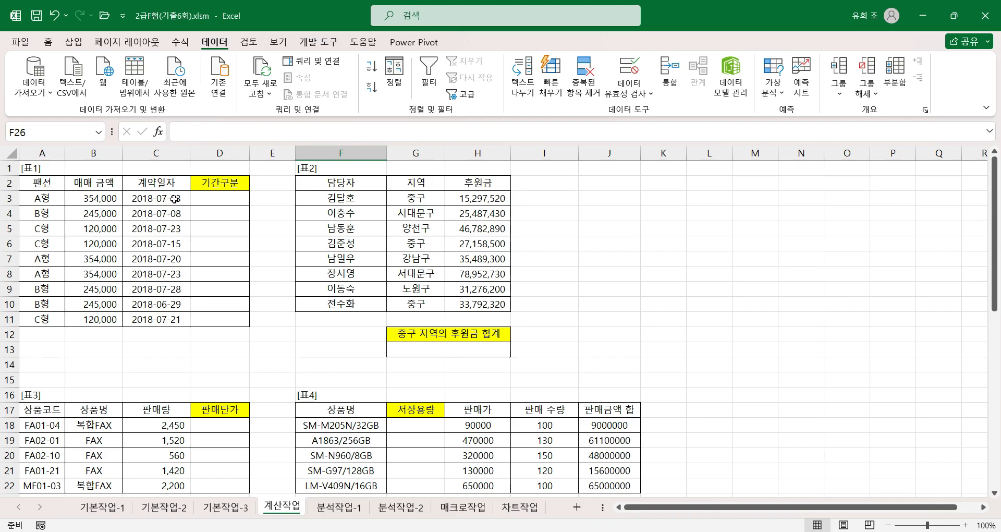
{"action": "left_click", "coordinate": [234, 198]}
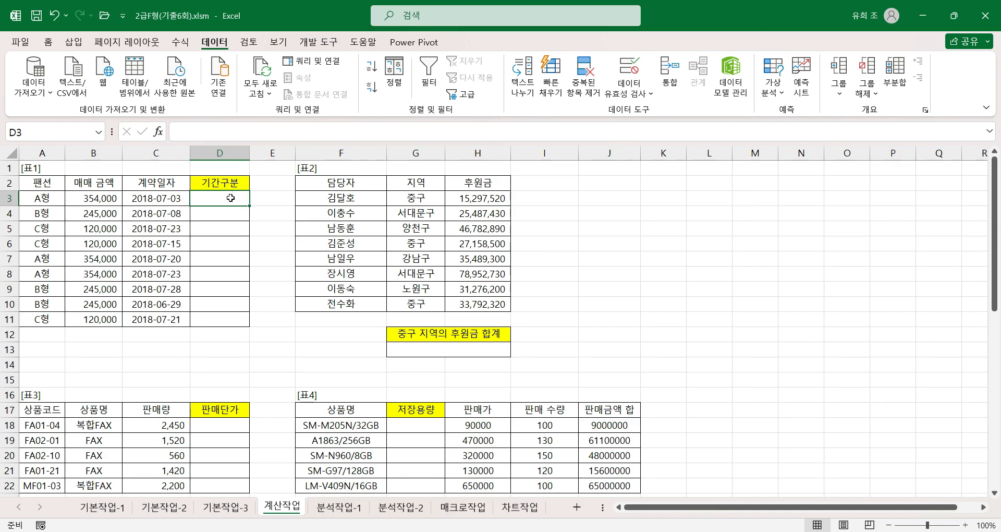
{"action": "type", "text": "="}
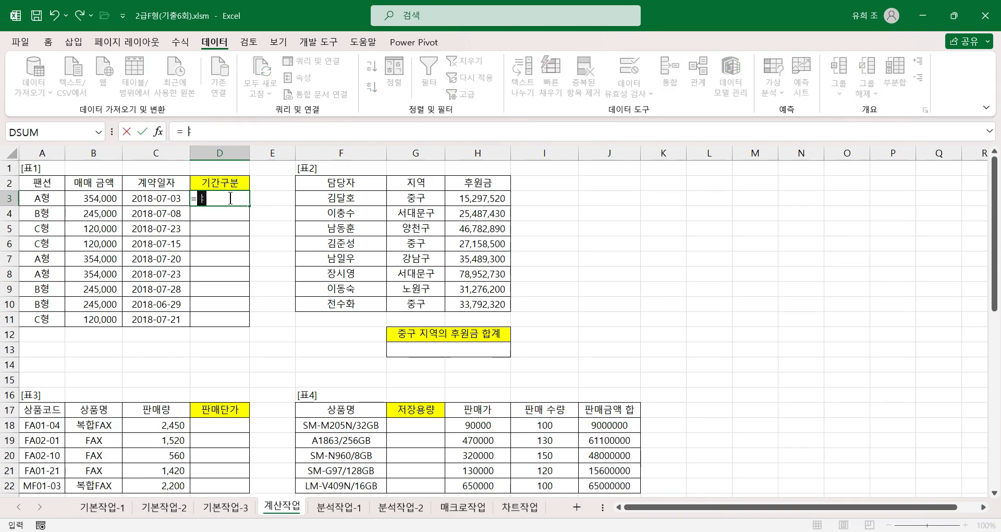
{"action": "type", "text": "ifs"}
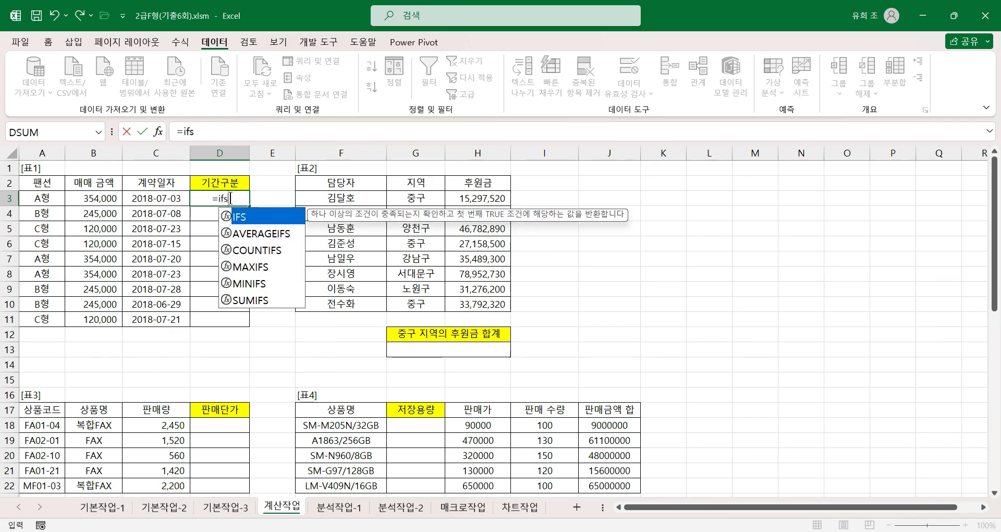
{"action": "key", "text": "ctrl+a"}
{"action": "left_click_drag", "start_coordinate": [656, 143], "coordinate": [318, 171]}
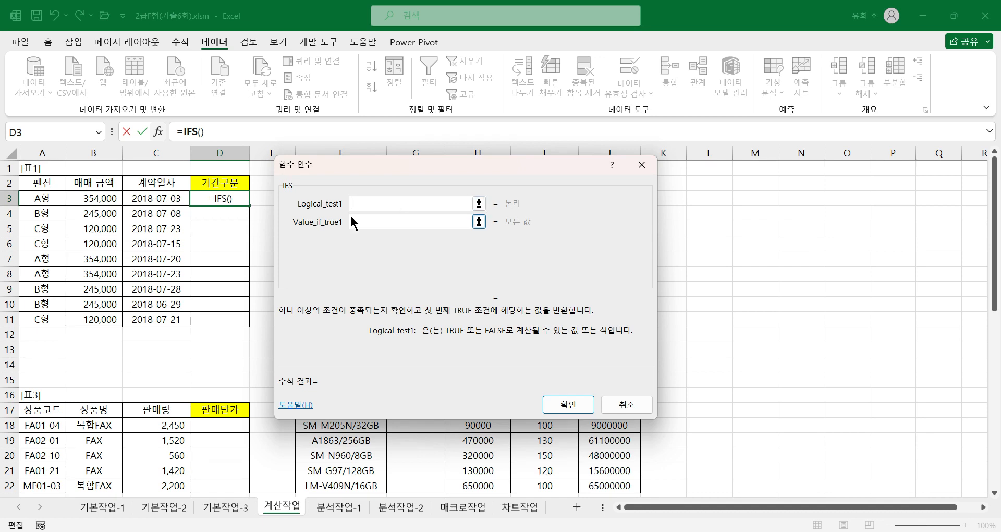
Step: Set the first IFS condition to DAY(C3)<=10 with "초순" as its result
{"action": "type", "text": "day("}
{"action": "left_click", "coordinate": [165, 197]}
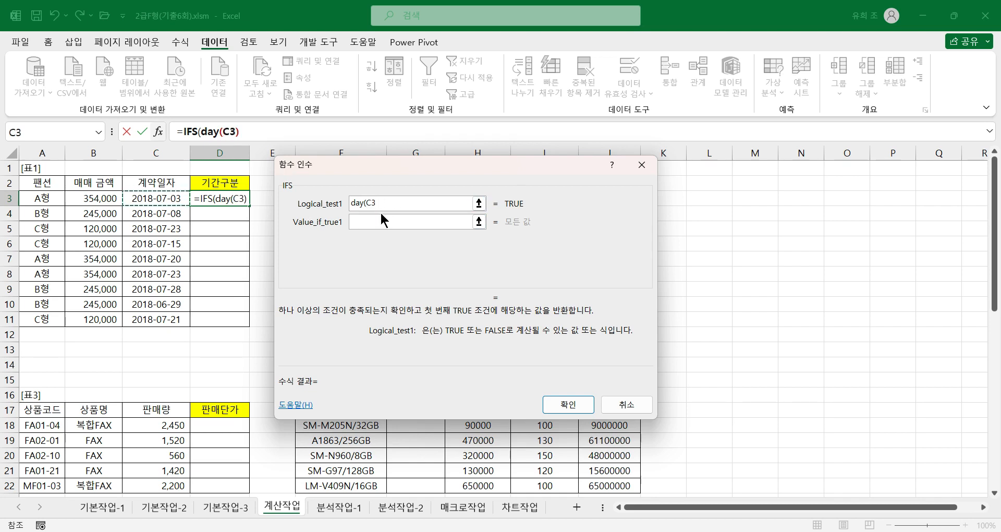
{"action": "type", "text": ")"}
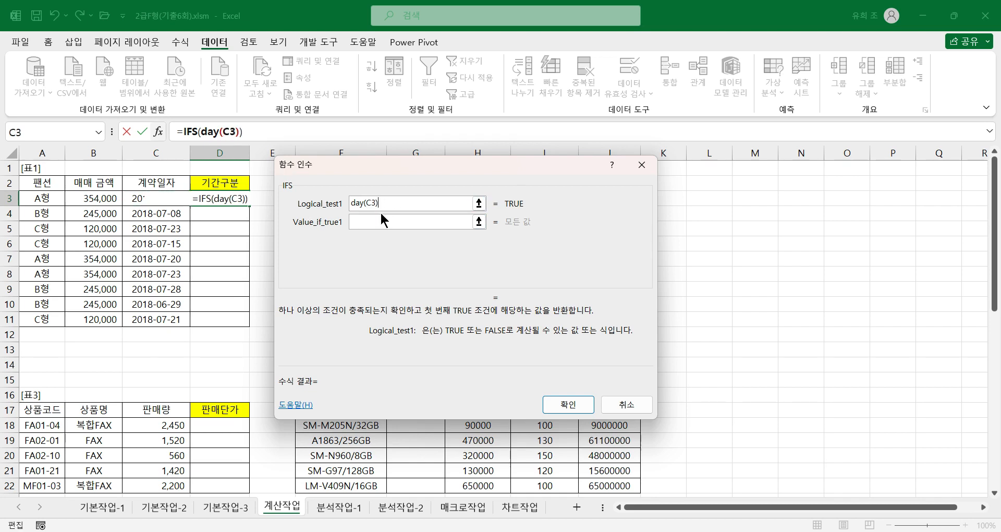
{"action": "left_click", "coordinate": [209, 133]}
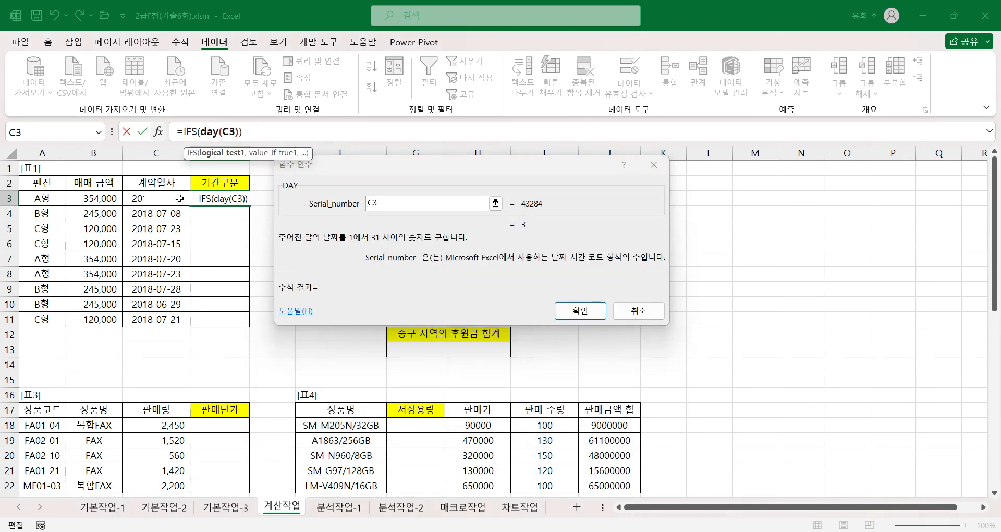
{"action": "left_click", "coordinate": [189, 132]}
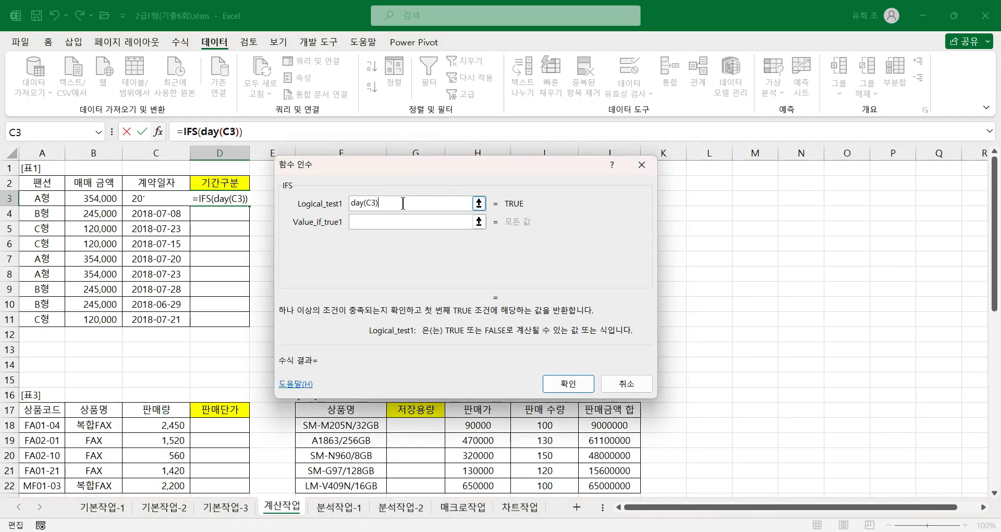
{"action": "type", "text": "<"}
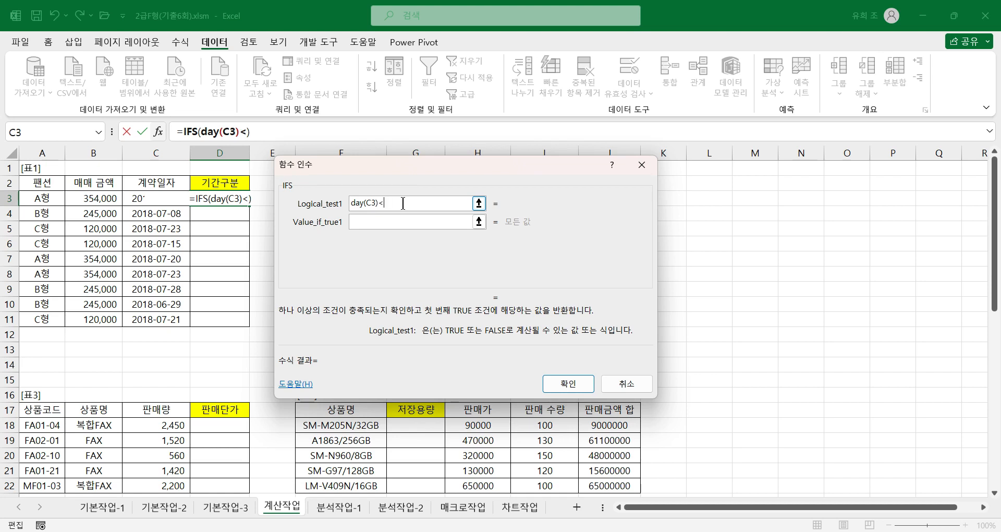
{"action": "type", "text": "=10"}
{"action": "left_click", "coordinate": [409, 222]}
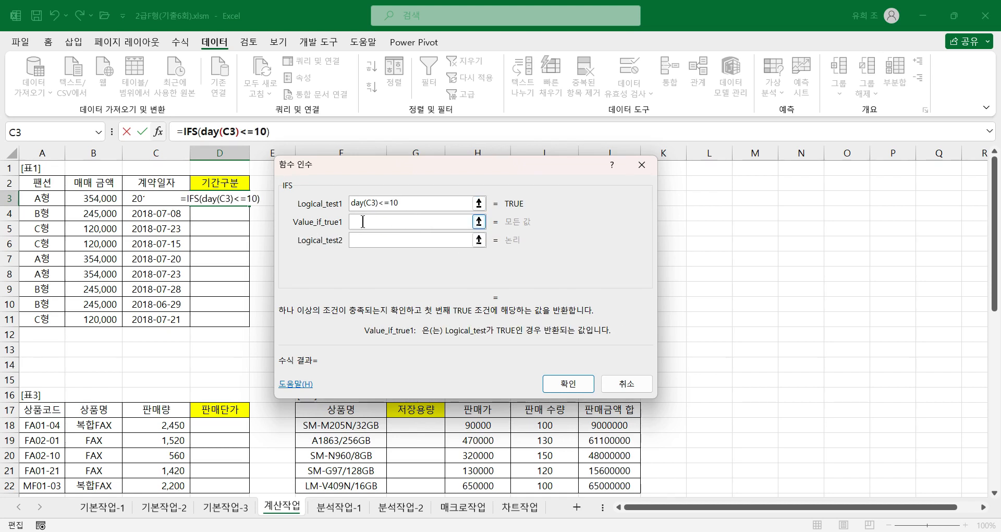
{"action": "type", "text": "초순"}
{"action": "key", "text": "Tab"}
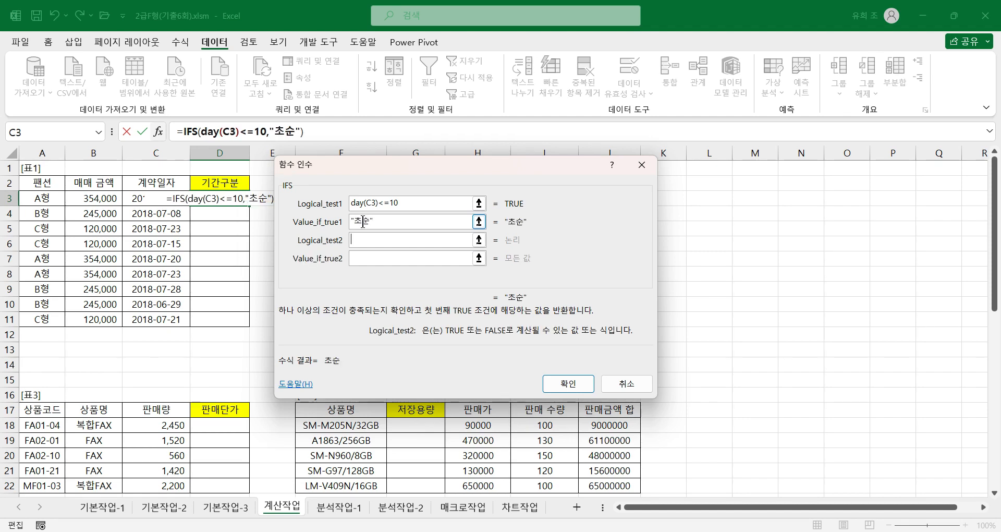
Step: Set the second IFS condition to DAY(C3)<=20 with "중순" as its result
{"action": "type", "text": "da"}
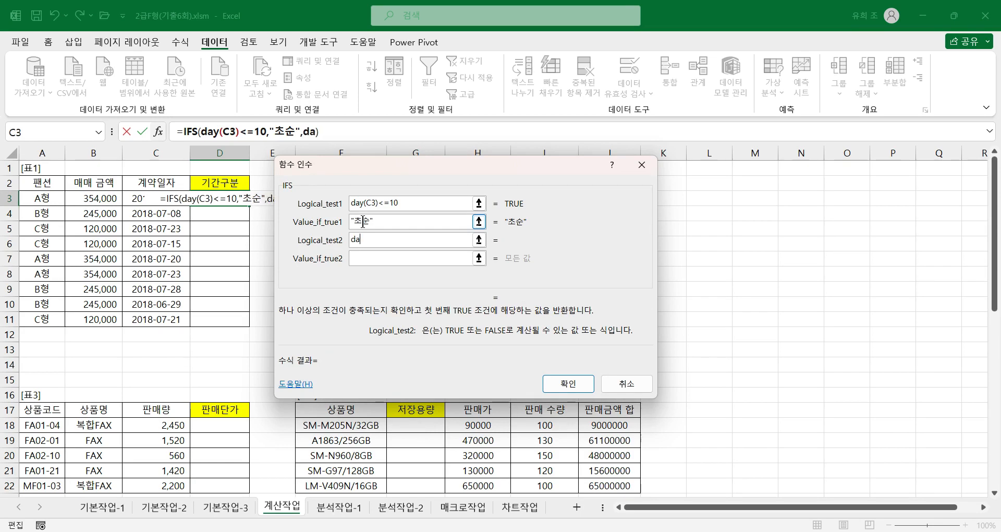
{"action": "type", "text": "y("}
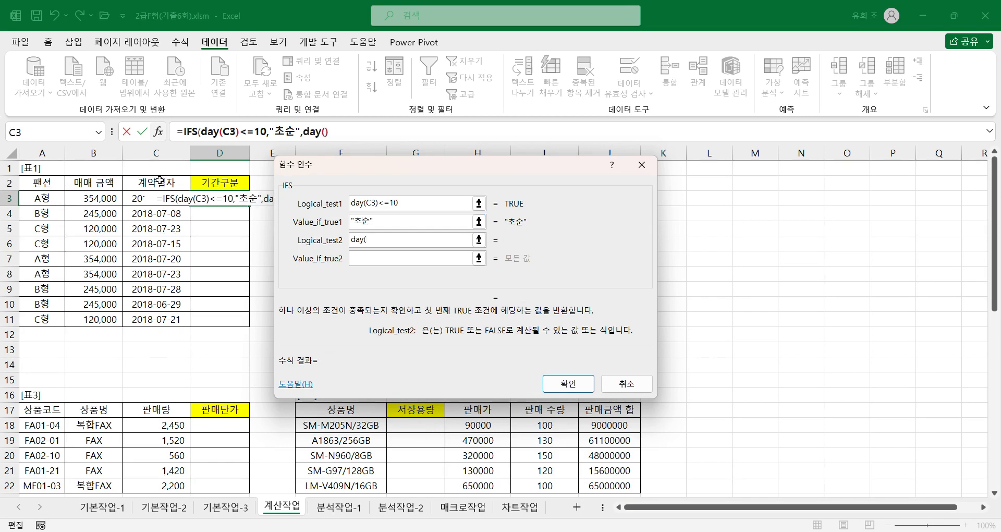
{"action": "left_click", "coordinate": [152, 199]}
{"action": "type", "text": ")"}
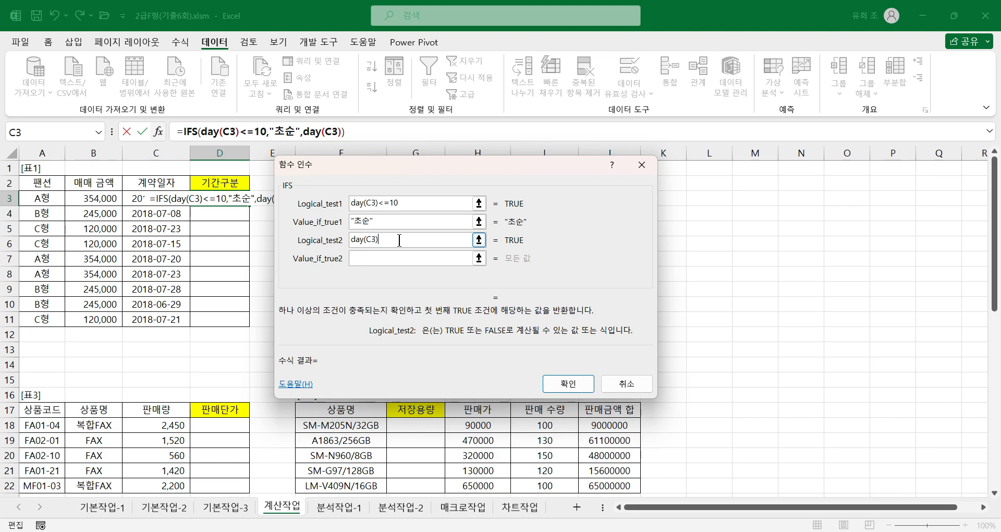
{"action": "type", "text": "<=20"}
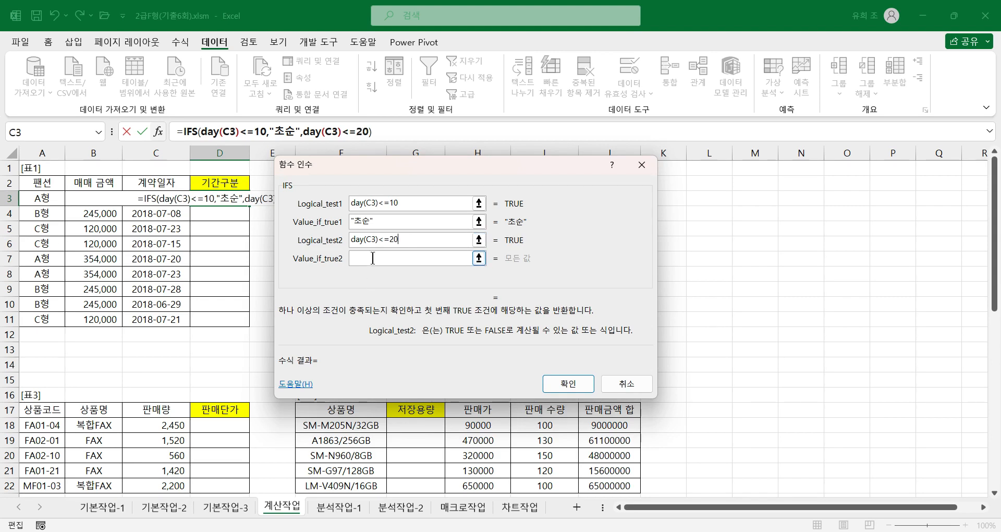
{"action": "left_click", "coordinate": [371, 256]}
{"action": "type", "text": "중순"}
Step: Complete the IFS formula with 1 as the third condition returning "하순", and fill it down through D11
{"action": "left_click", "coordinate": [361, 278]}
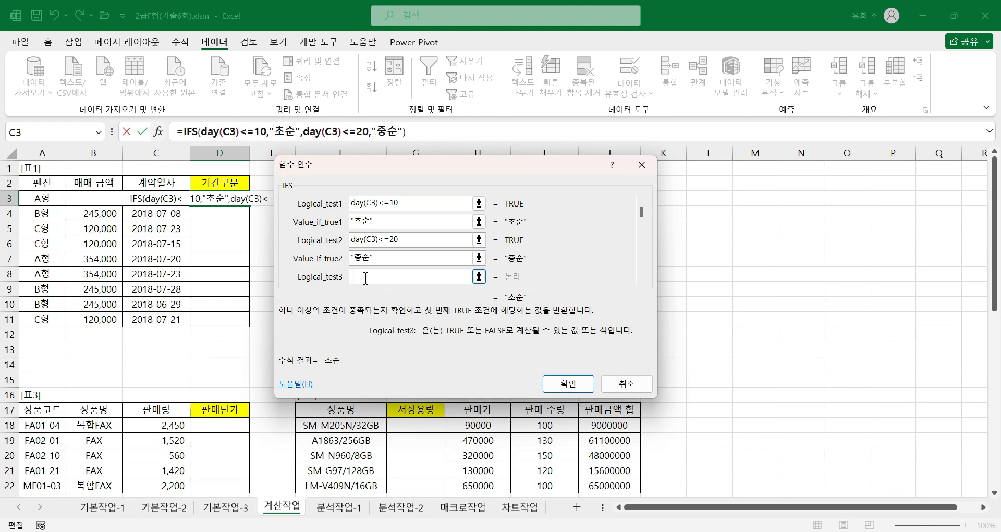
{"action": "type", "text": "1"}
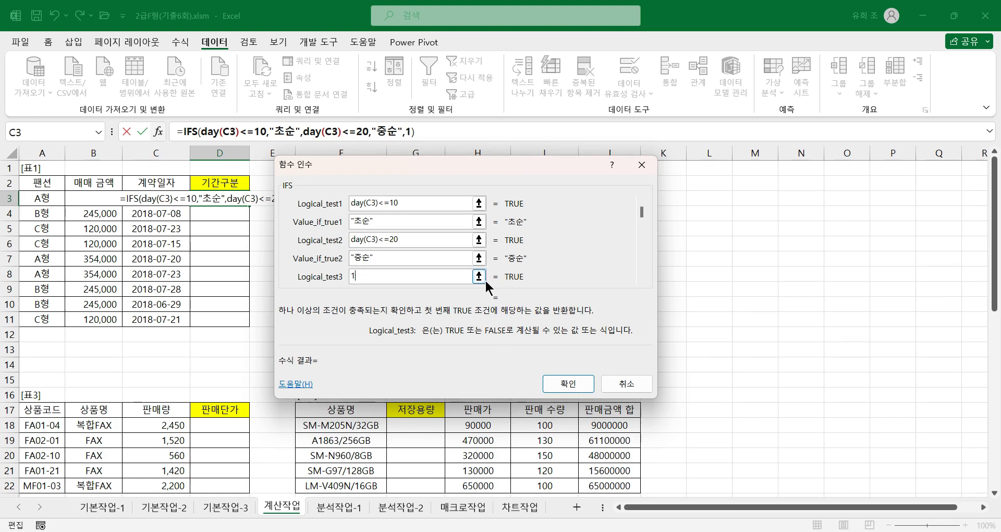
{"action": "key", "text": "Tab"}
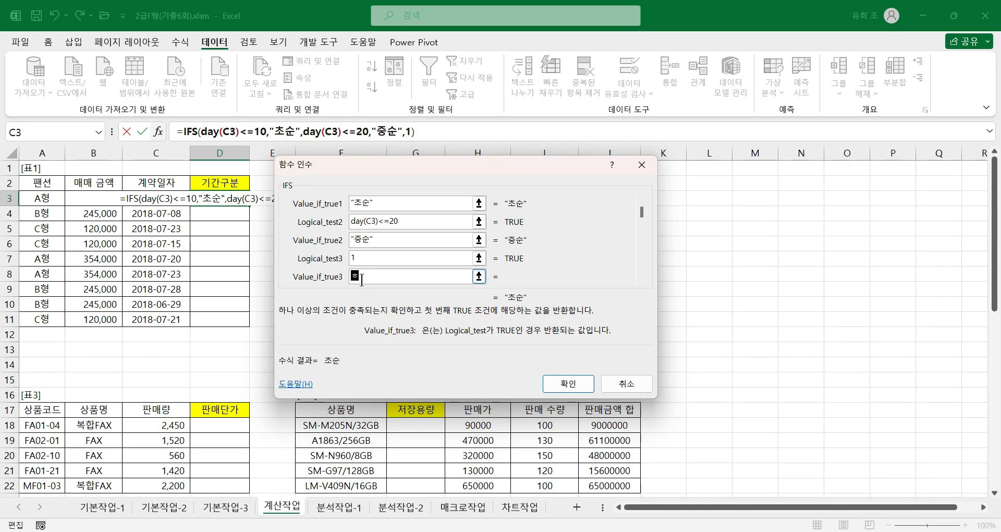
{"action": "type", "text": "하순"}
{"action": "key", "text": "Tab"}
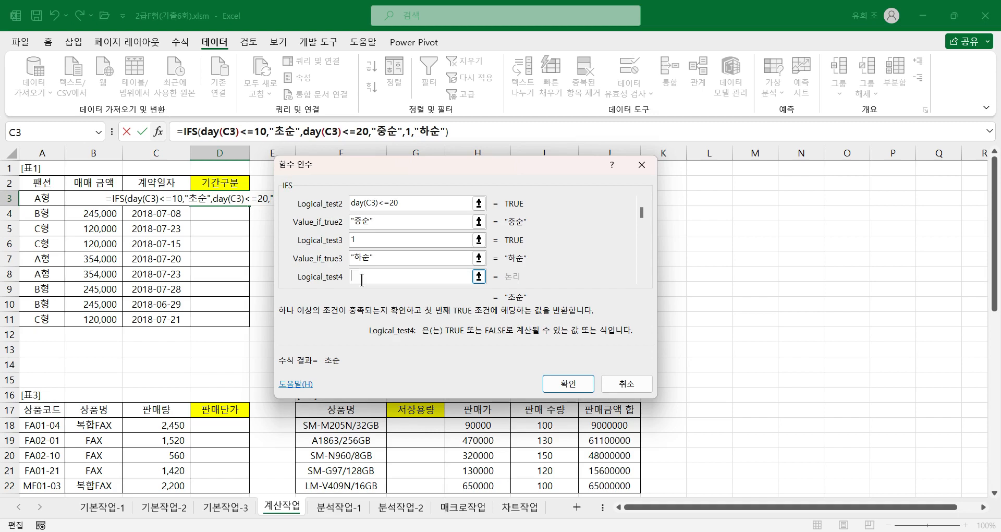
{"action": "left_click", "coordinate": [571, 383]}
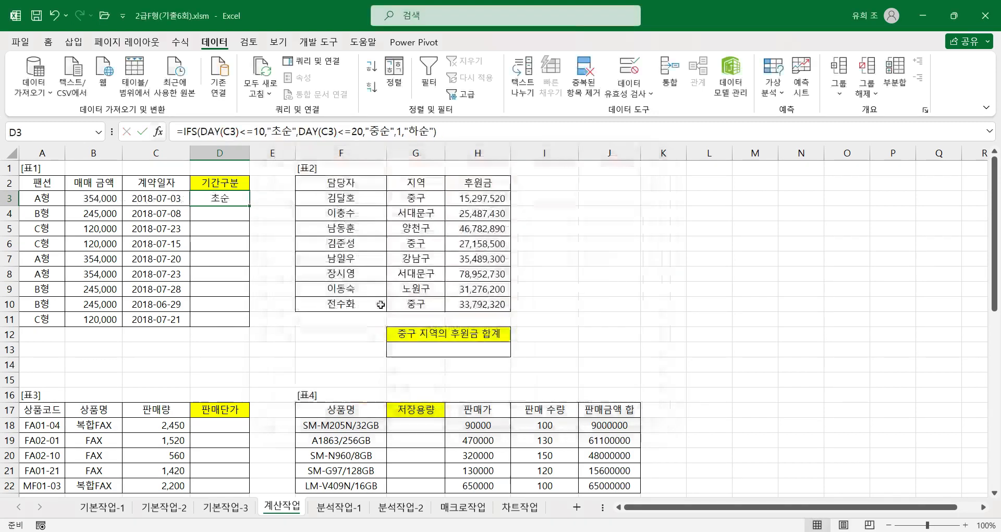
{"action": "double_click", "coordinate": [250, 206]}
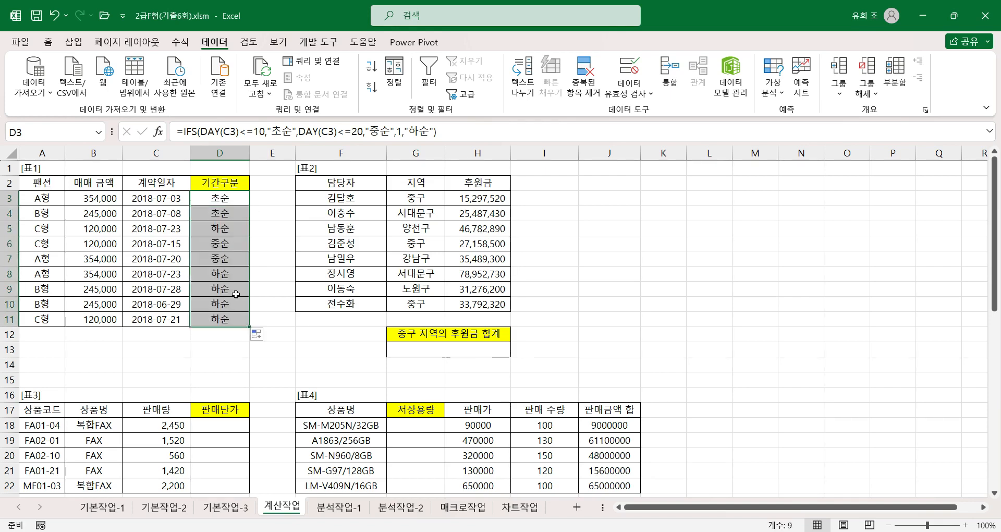
Step: Check the 기간구분 results in rows 4 to 11 against their 계약일자 dates
{"action": "left_click", "coordinate": [158, 213]}
{"action": "left_click", "coordinate": [236, 212]}
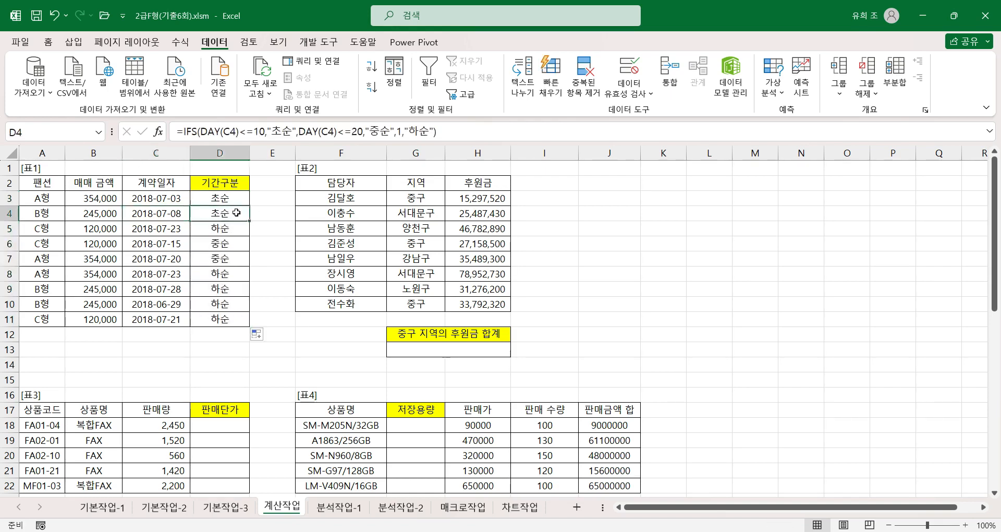
{"action": "left_click", "coordinate": [175, 230]}
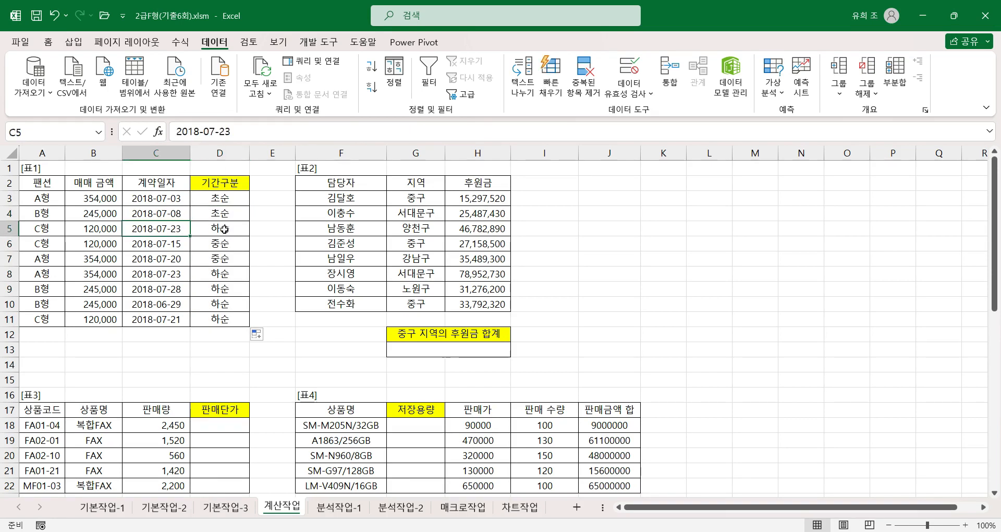
{"action": "left_click", "coordinate": [223, 229]}
{"action": "left_click", "coordinate": [183, 243]}
{"action": "left_click", "coordinate": [219, 243]}
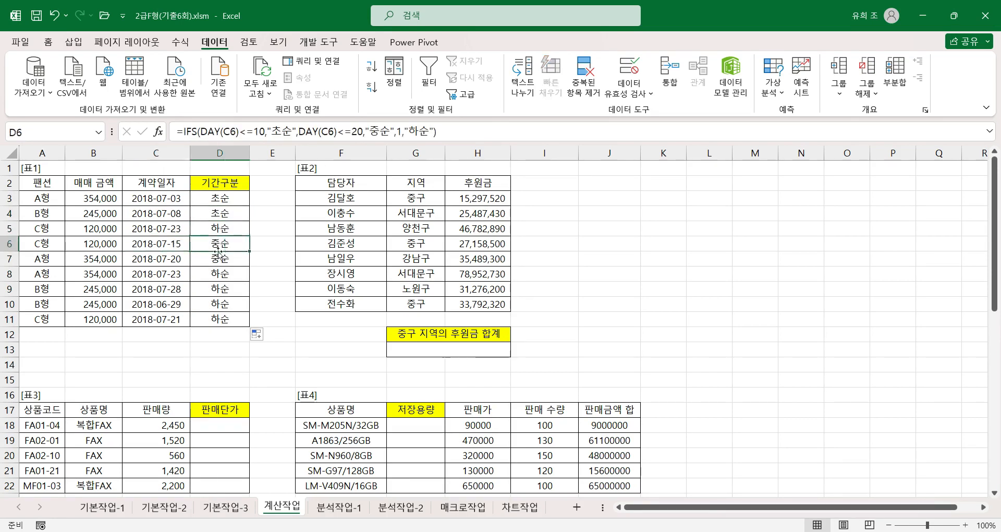
{"action": "left_click", "coordinate": [178, 259]}
{"action": "left_click", "coordinate": [225, 259]}
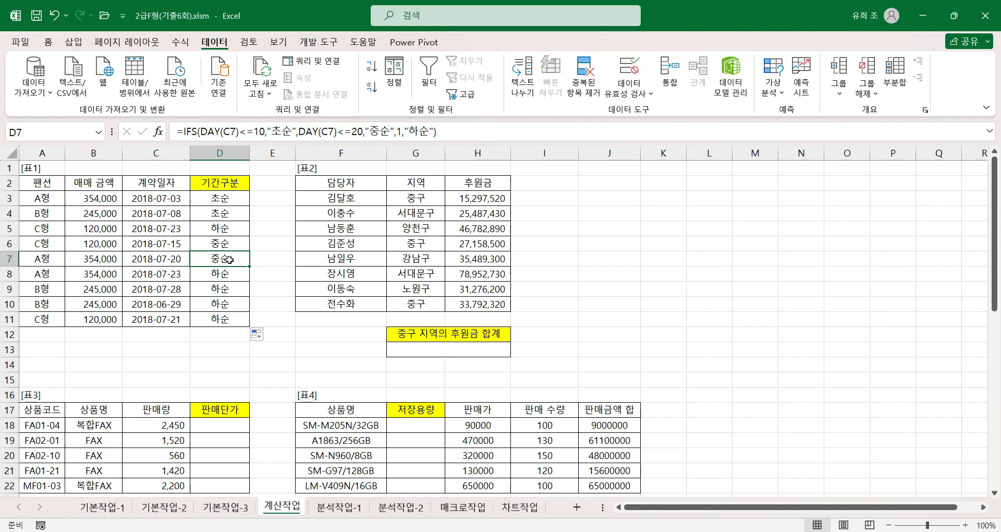
{"action": "left_click", "coordinate": [176, 274]}
{"action": "left_click", "coordinate": [229, 274]}
{"action": "left_click", "coordinate": [177, 289]}
{"action": "left_click", "coordinate": [232, 289]}
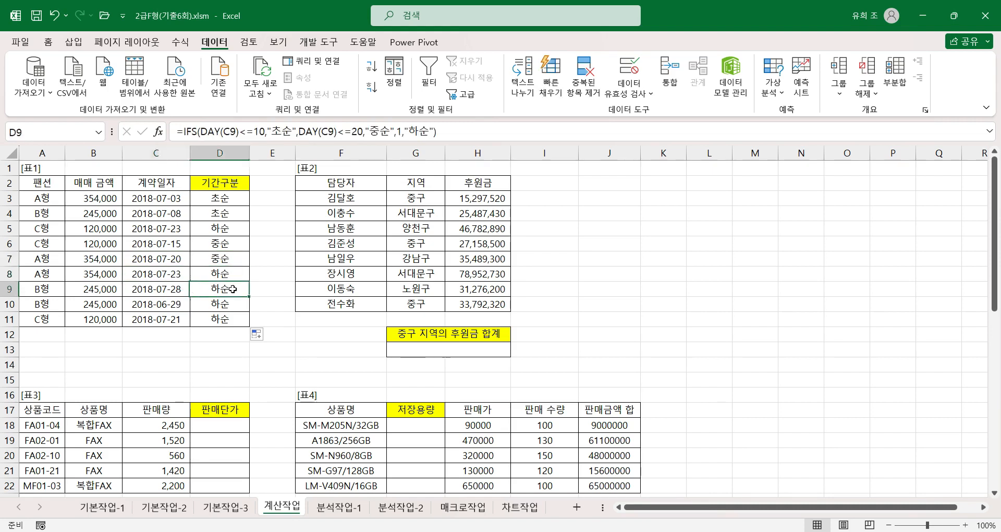
{"action": "left_click", "coordinate": [175, 304]}
{"action": "left_click", "coordinate": [224, 304]}
{"action": "left_click", "coordinate": [174, 319]}
{"action": "left_click", "coordinate": [212, 314]}
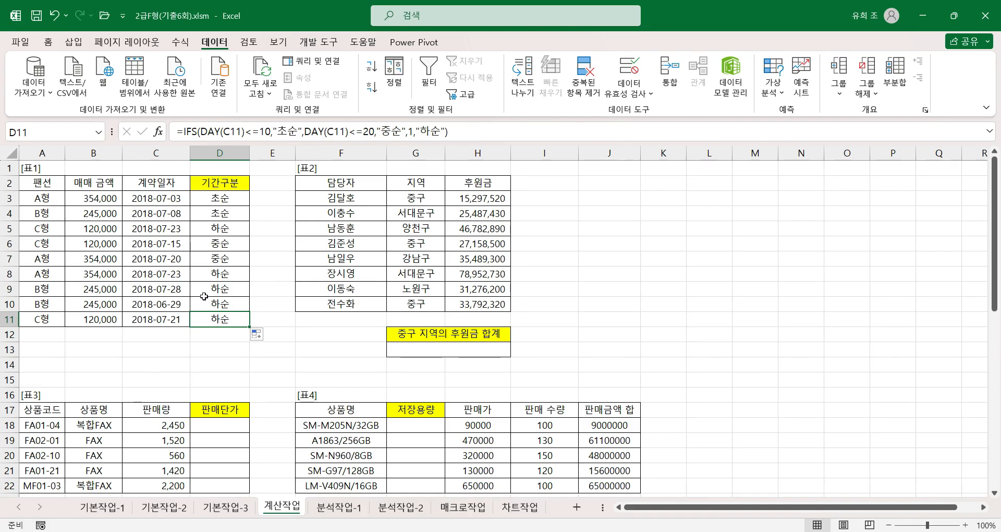
Step: Examine the 중구 rows in the 지역 column of 표2 and their matching 후원금 amounts
{"action": "left_click", "coordinate": [432, 351]}
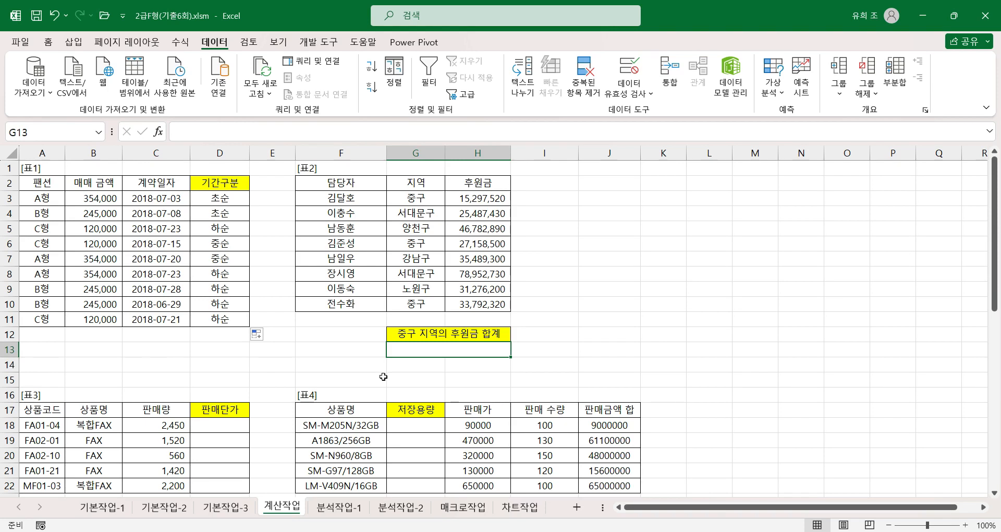
{"action": "left_click", "coordinate": [426, 180]}
{"action": "left_click", "coordinate": [426, 198]}
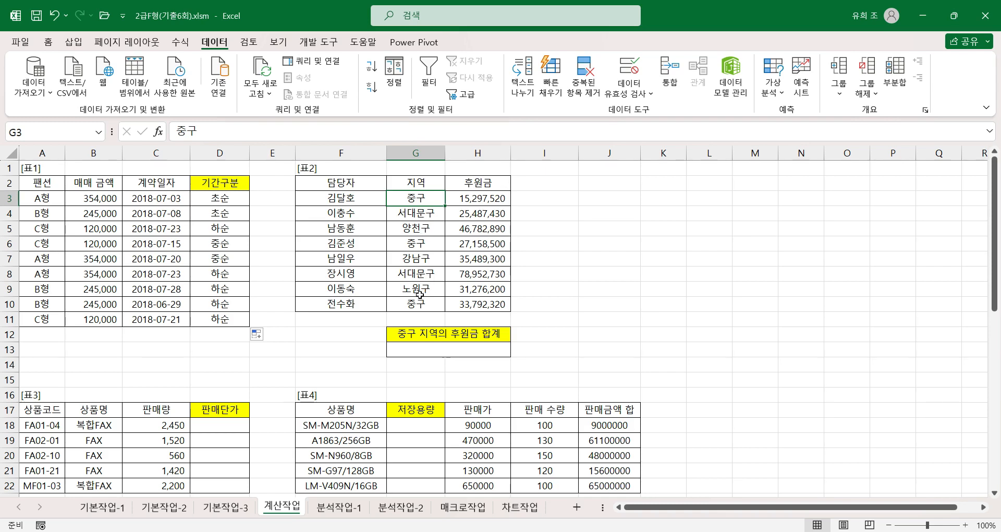
{"action": "left_click", "coordinate": [423, 243]}
{"action": "left_click", "coordinate": [414, 304]}
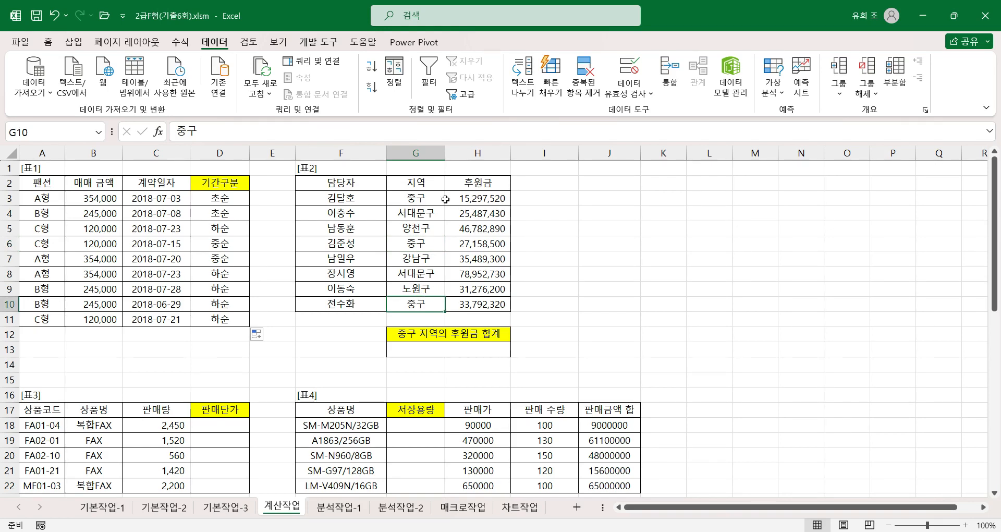
{"action": "left_click", "coordinate": [489, 198]}
{"action": "left_click", "coordinate": [478, 244]}
{"action": "left_click", "coordinate": [460, 305]}
Step: Start a ROUNDUP formula in G13 under 중구 지역의 후원금 합계 and open its function arguments
{"action": "left_click", "coordinate": [448, 350]}
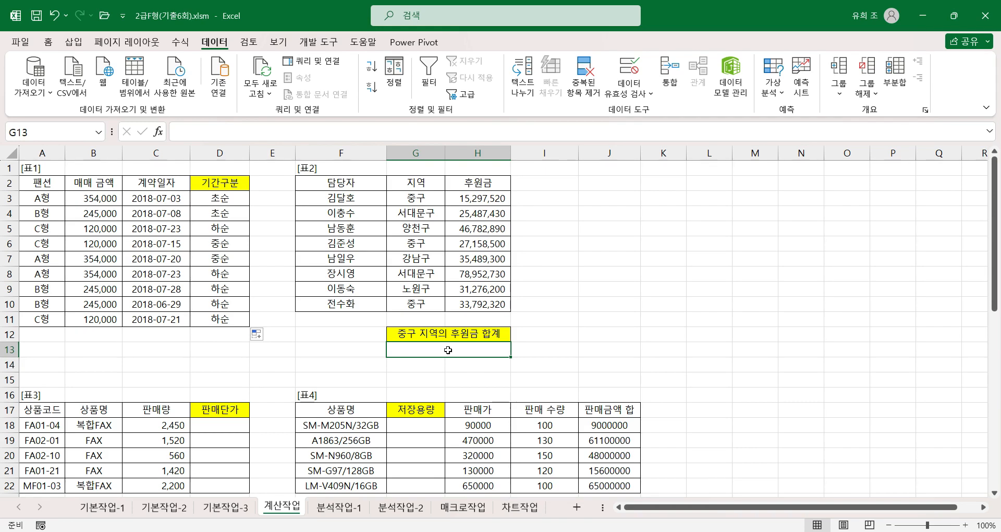
{"action": "type", "text": "="}
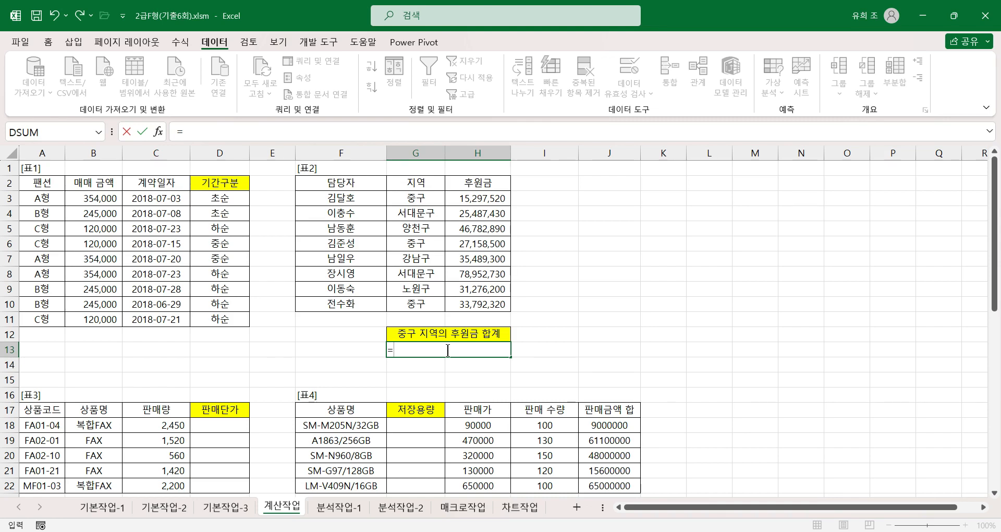
{"action": "type", "text": "ㄱ"}
{"action": "type", "text": "ru"}
{"action": "type", "text": "n"}
{"action": "key", "text": "BackSpace"}
{"action": "key", "text": "BackSpace"}
{"action": "key", "text": "BackSpace"}
{"action": "type", "text": "roundup"}
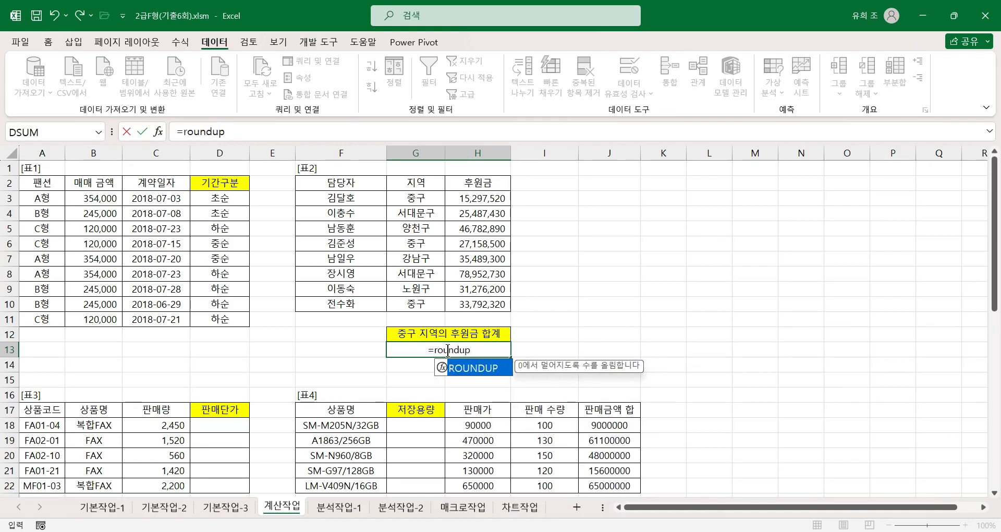
{"action": "key", "text": "Tab"}
{"action": "key", "text": "ctrl+a"}
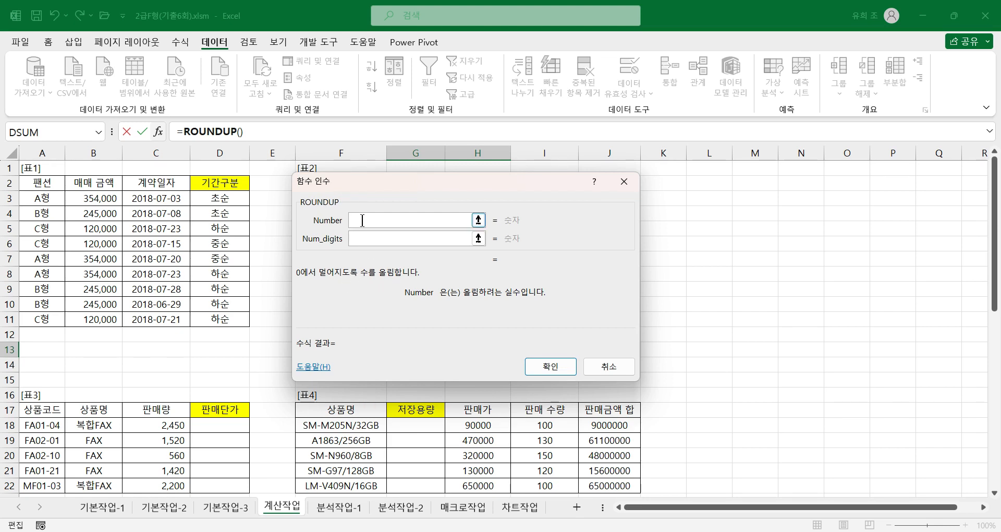
Step: Nest DSUM() as the Number argument of ROUNDUP and open the DSUM arguments at Database, keeping 표2 uncovered
{"action": "type", "text": "dsum()"}
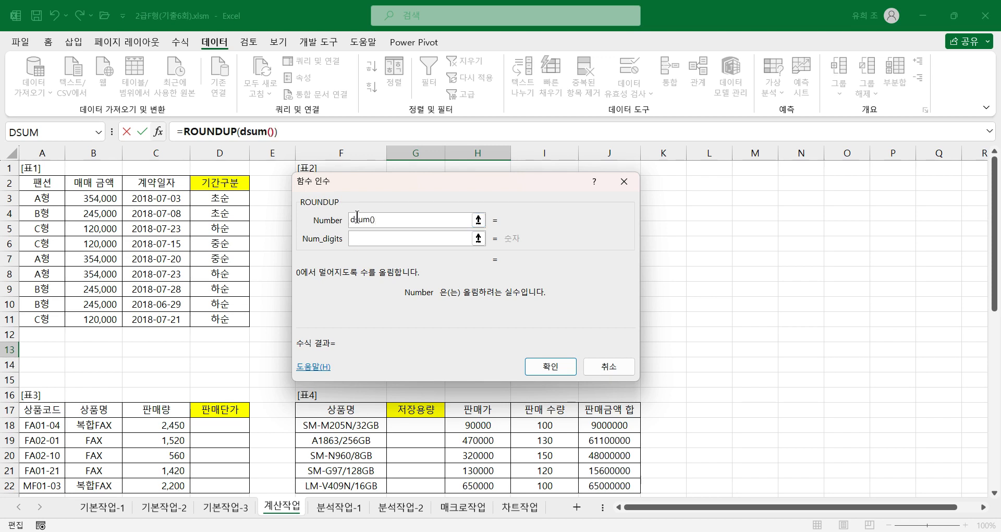
{"action": "left_click_drag", "start_coordinate": [391, 182], "coordinate": [612, 166]}
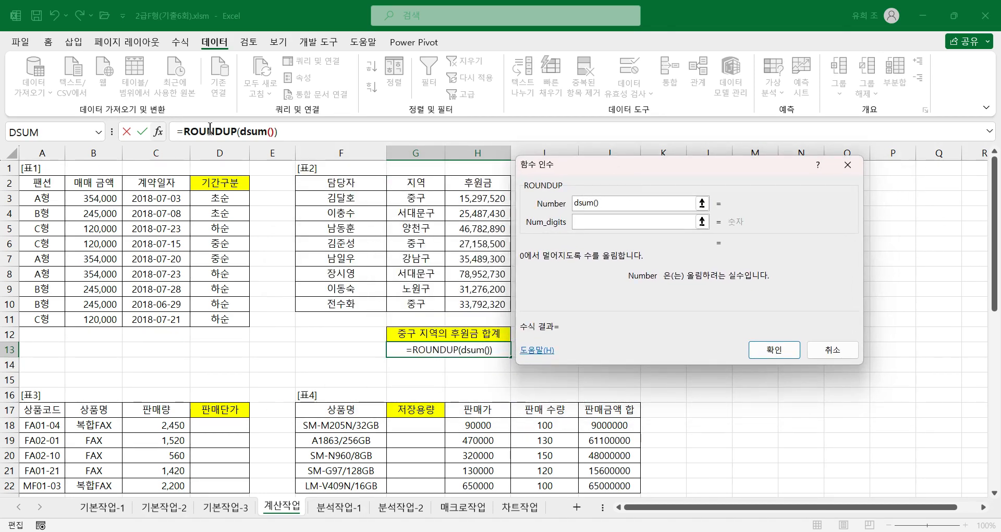
{"action": "left_click", "coordinate": [252, 135]}
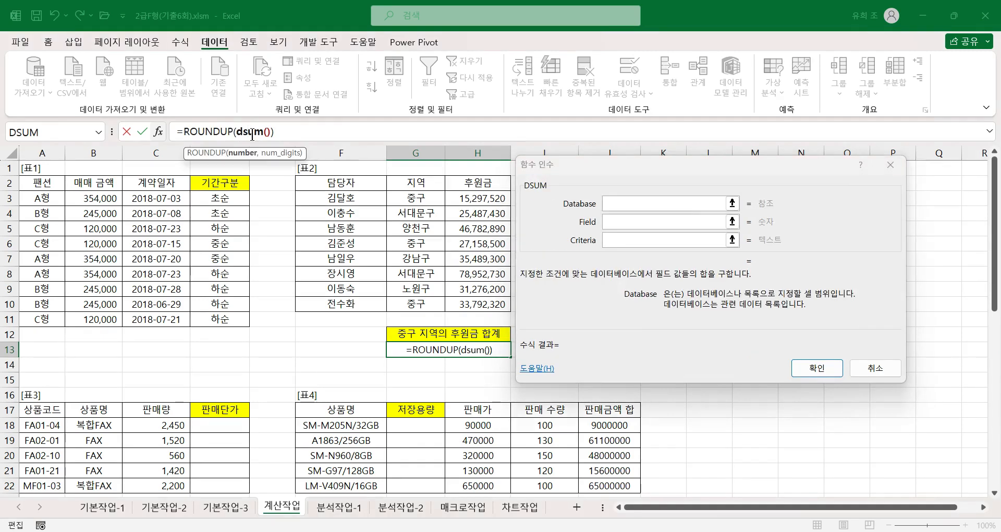
{"action": "left_click", "coordinate": [567, 176]}
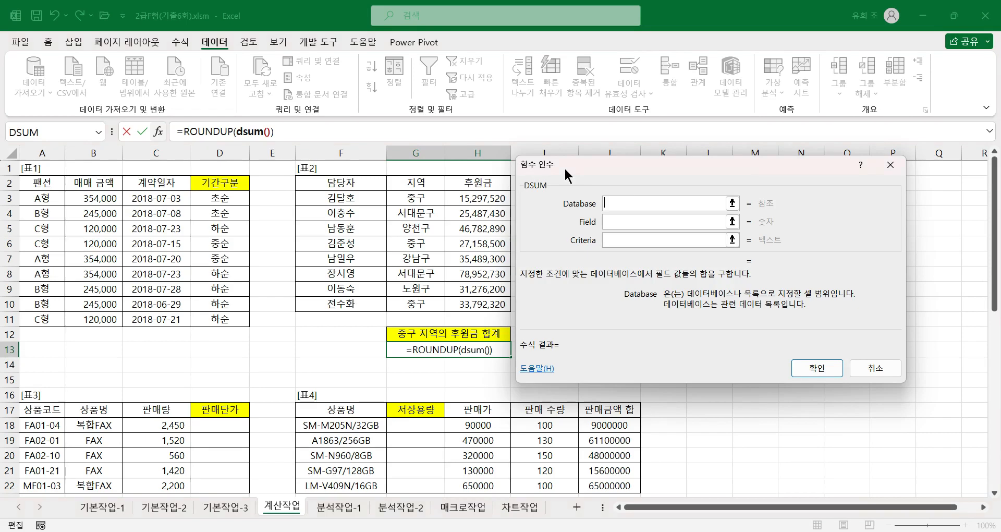
{"action": "mouse_move", "coordinate": [597, 174]}
{"action": "left_mouse_down"}
{"action": "mouse_move", "coordinate": [630, 176]}
{"action": "mouse_move", "coordinate": [600, 177]}
{"action": "left_mouse_up"}
{"action": "left_click", "coordinate": [619, 206]}
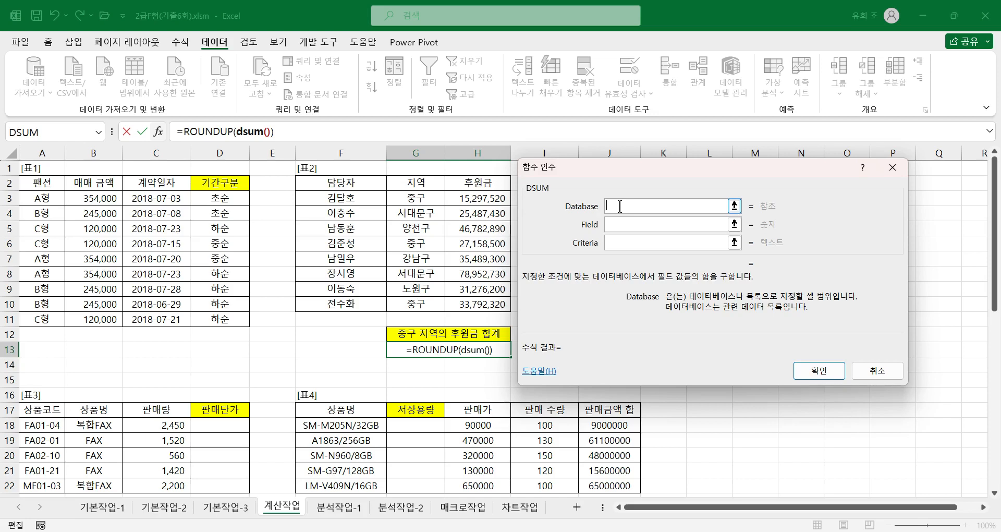
Step: Set the DSUM Database argument to the whole of 표2 including its headers, F2:H10
{"action": "left_click", "coordinate": [361, 186]}
{"action": "left_click_drag", "start_coordinate": [361, 185], "coordinate": [501, 308]}
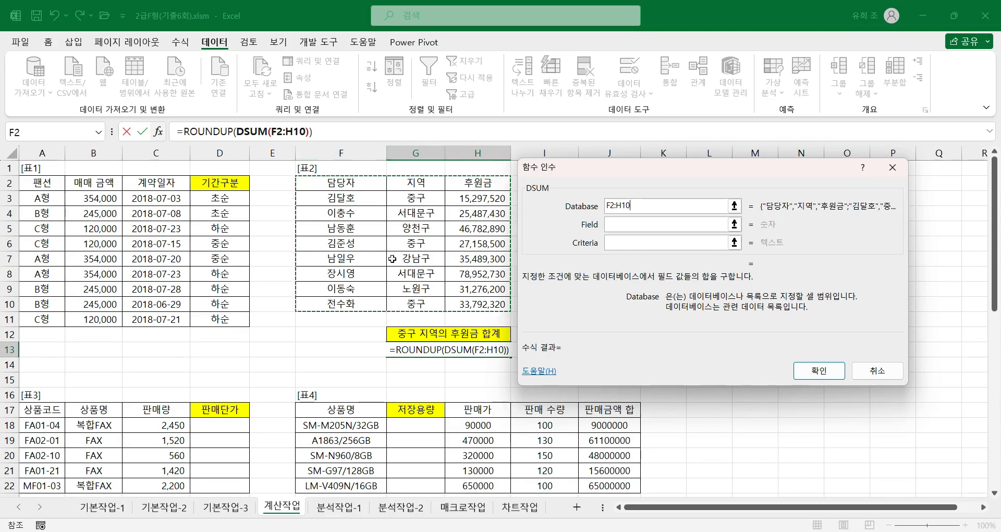
{"action": "left_click", "coordinate": [621, 225]}
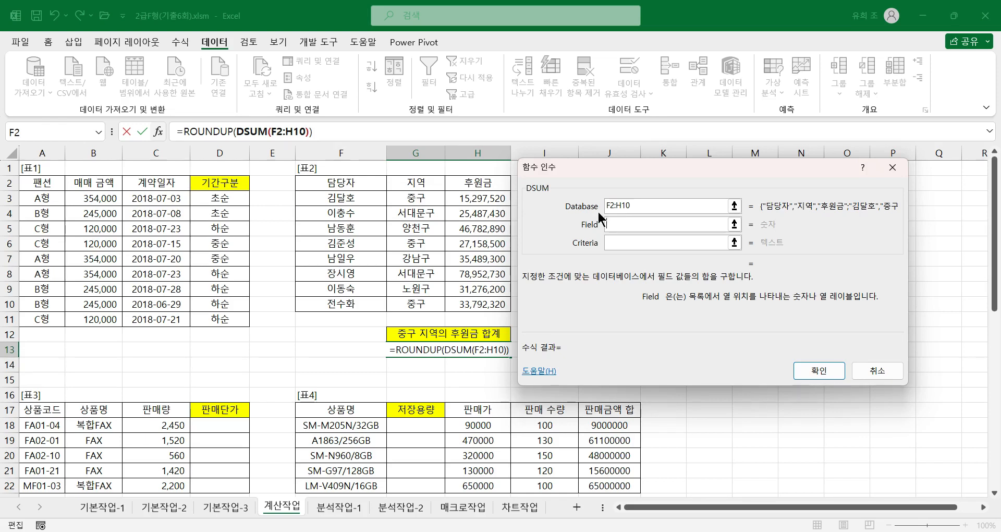
Step: Try the 후원금 header cell H2 as the DSUM Field argument, and clear it again
{"action": "left_click", "coordinate": [486, 185]}
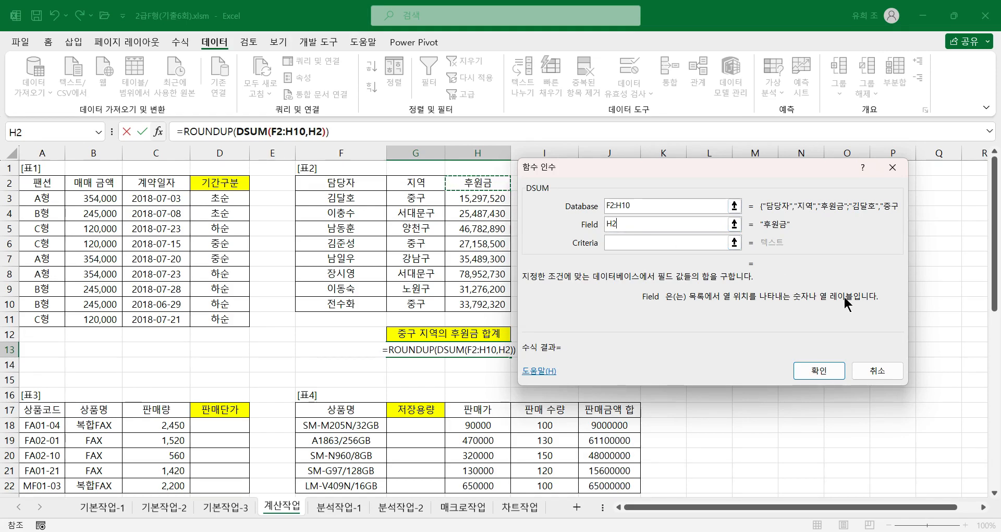
{"action": "left_click_drag", "start_coordinate": [637, 223], "coordinate": [575, 226]}
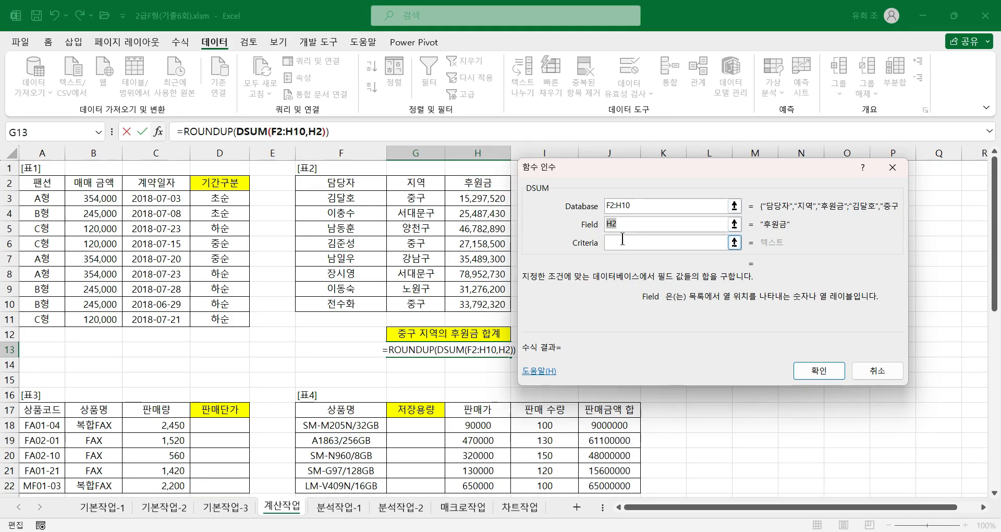
{"action": "key", "text": "BackSpace"}
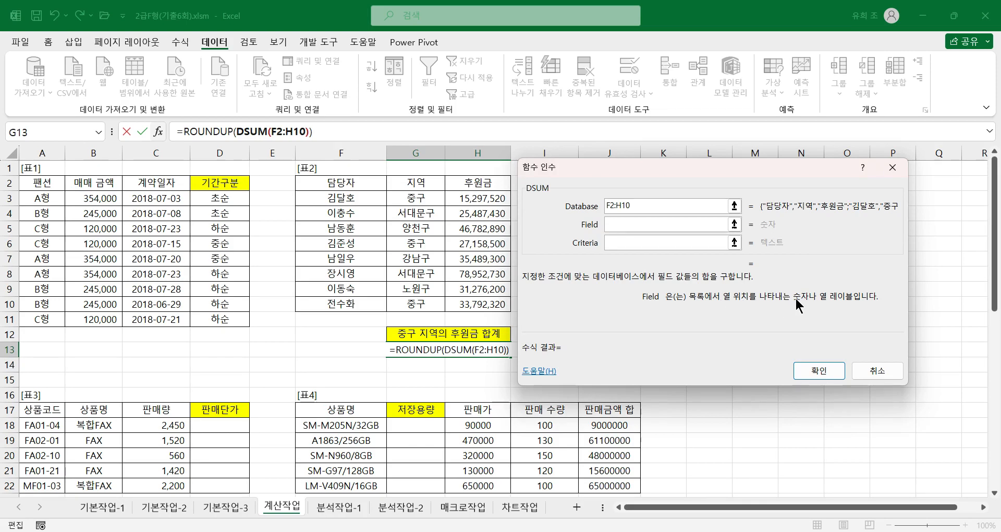
Step: Set the DSUM Field to 3 for the 후원금 column and the Criteria to G2:G3
{"action": "type", "text": "3"}
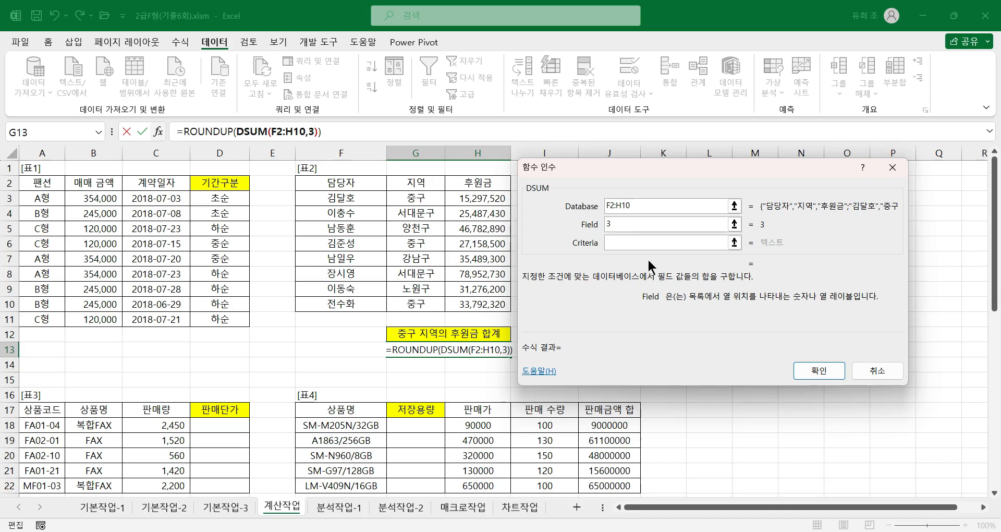
{"action": "left_click", "coordinate": [622, 244]}
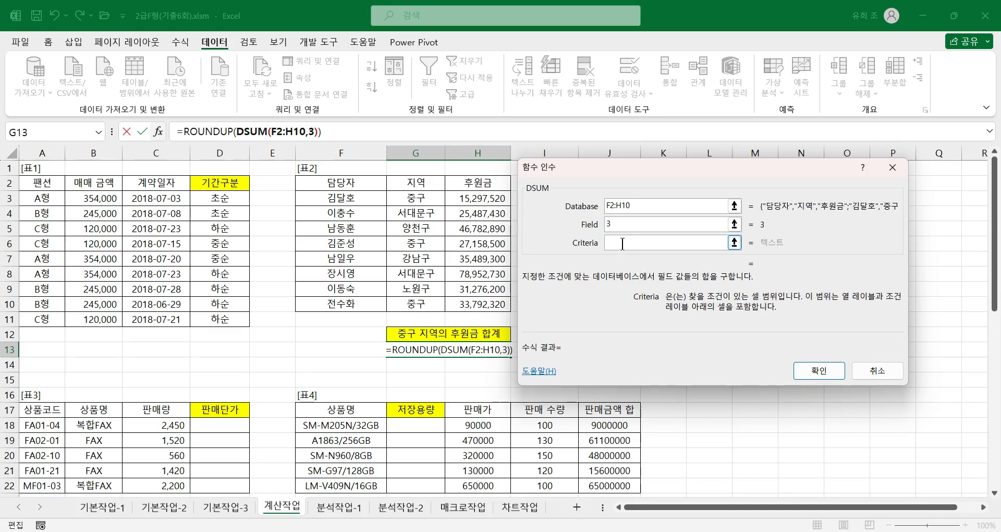
{"action": "left_click", "coordinate": [412, 183]}
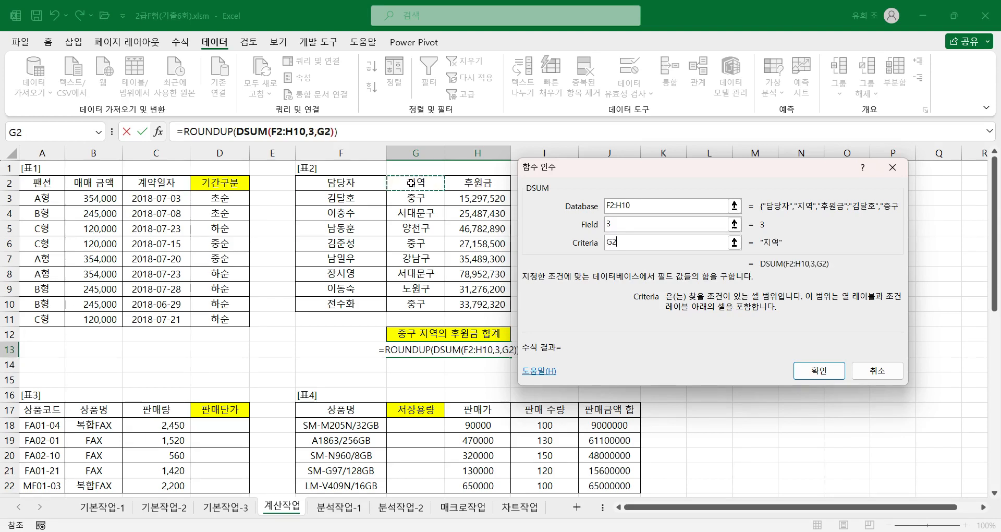
{"action": "left_click_drag", "start_coordinate": [411, 183], "coordinate": [408, 196]}
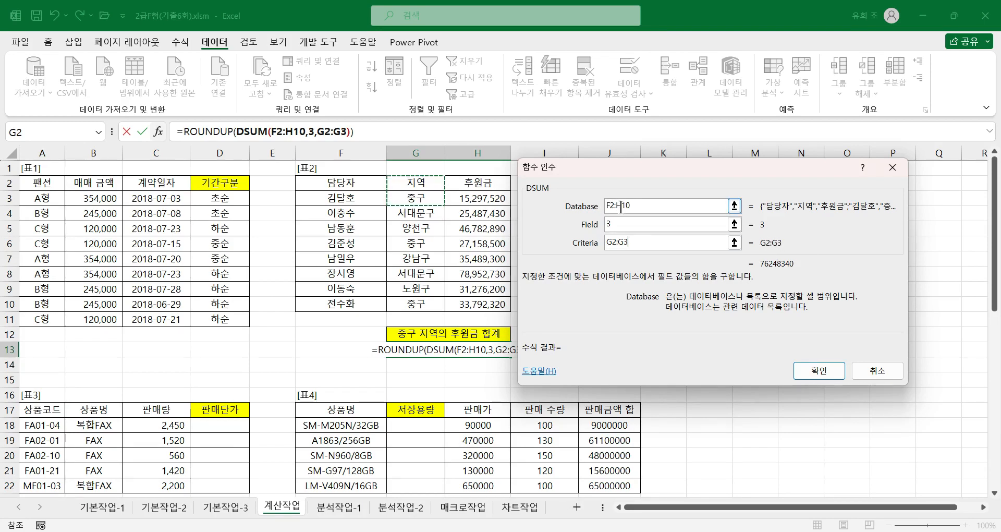
{"action": "left_click", "coordinate": [606, 224]}
Step: Return to the outer ROUNDUP arguments, set Num_digits to -3 and finish the G13 formula
{"action": "left_click", "coordinate": [211, 134]}
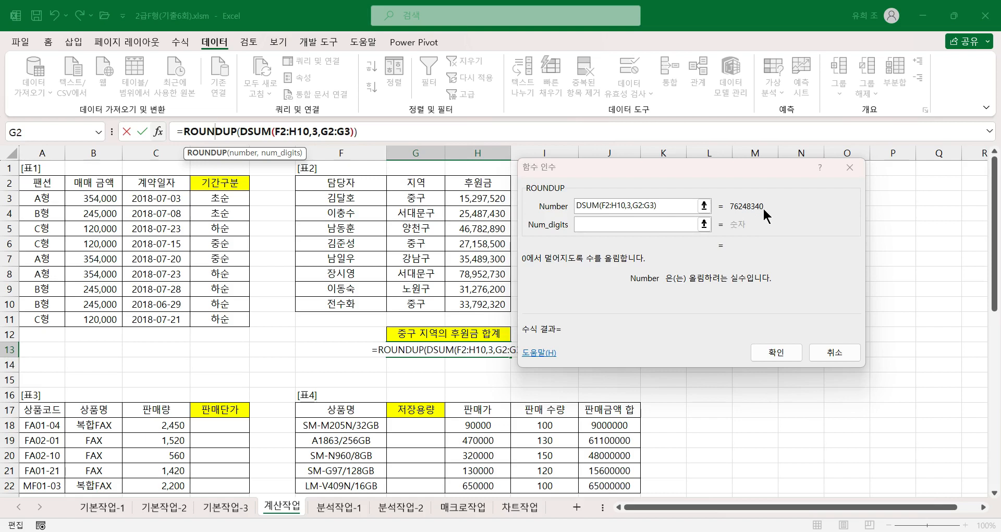
{"action": "left_click", "coordinate": [607, 224]}
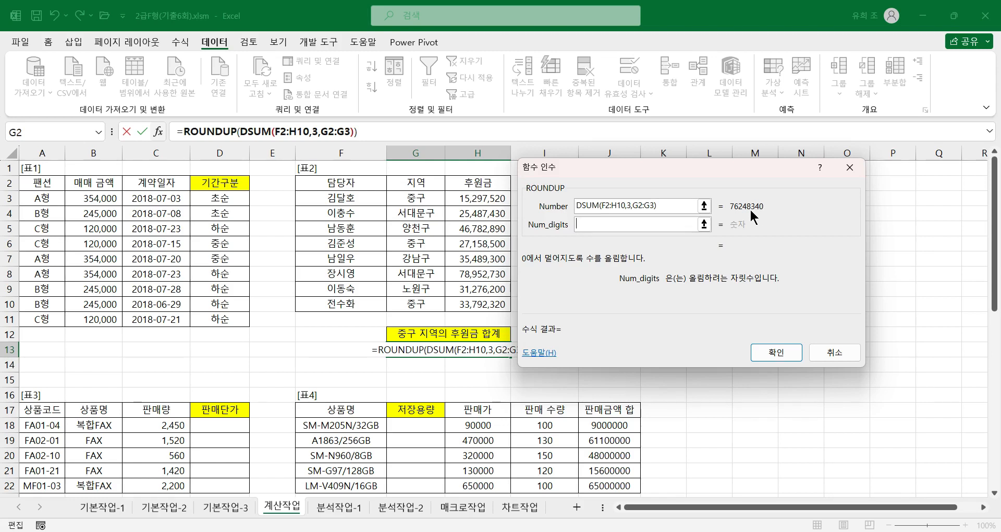
{"action": "type", "text": "-3"}
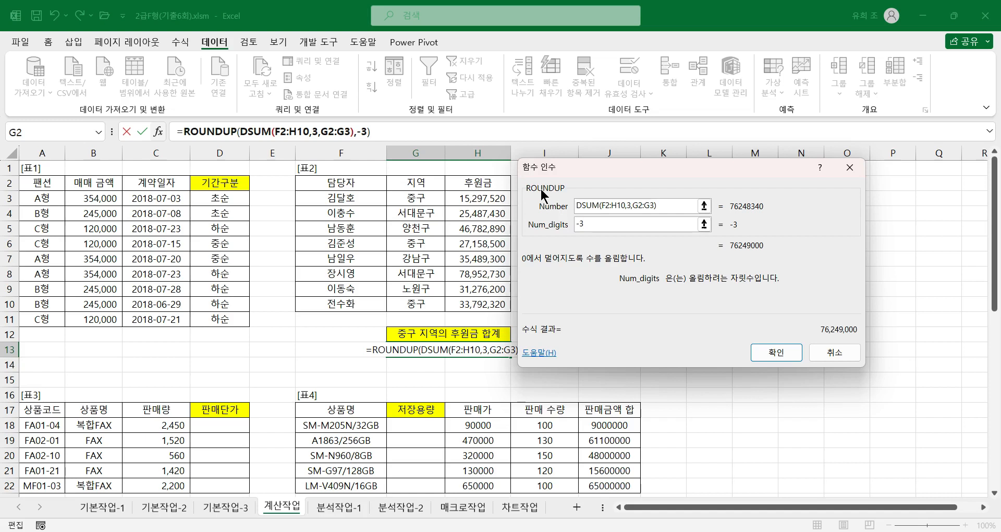
{"action": "left_click", "coordinate": [774, 353]}
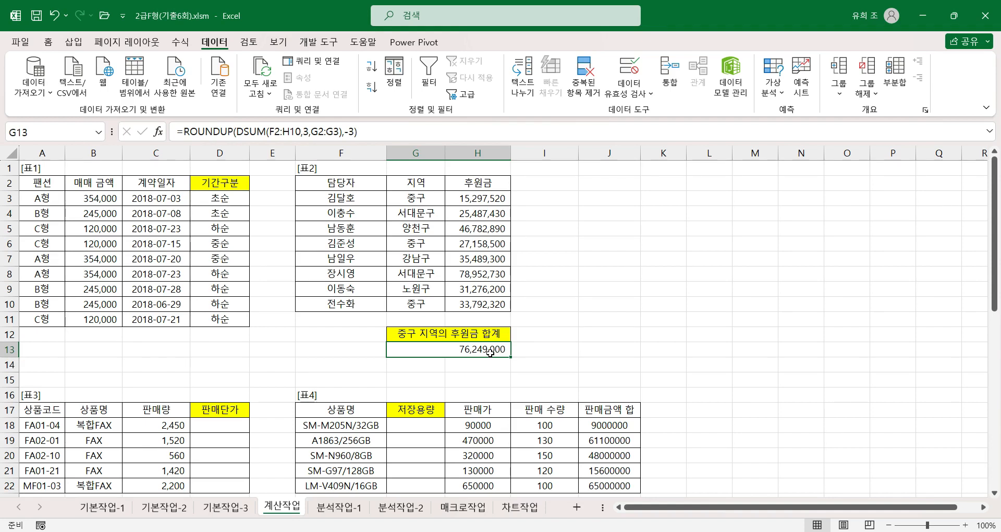
Step: Examine the 판매 단가표 in B25:D26, matching the 상품번호 codes to the 단가 values beneath them
{"action": "scroll", "coordinate": [198, 435], "scroll_direction": "down", "scroll_amount": 2}
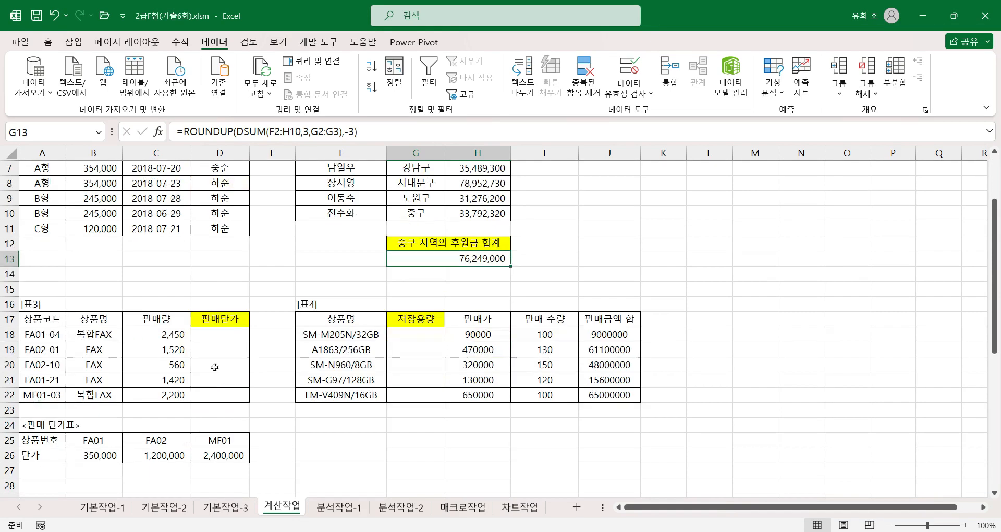
{"action": "left_click", "coordinate": [224, 334]}
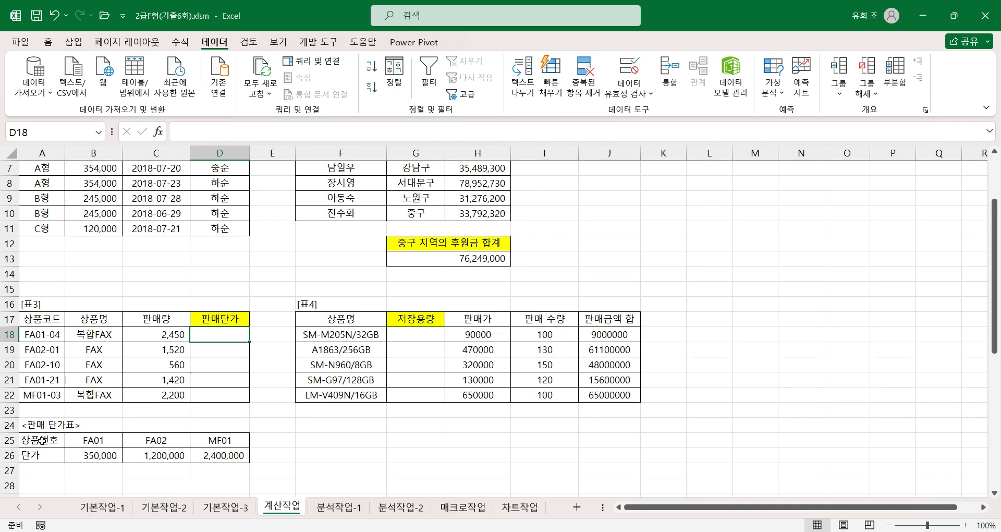
{"action": "left_click", "coordinate": [99, 442]}
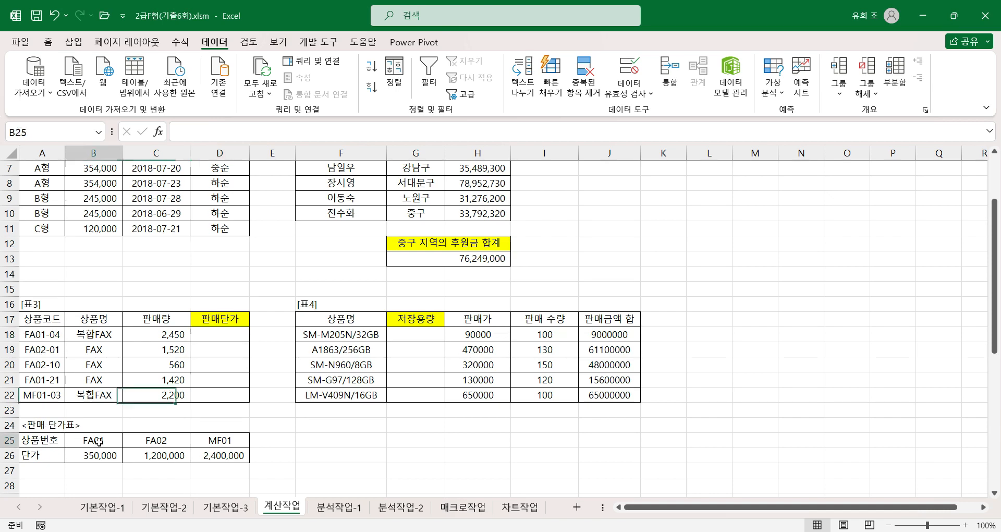
{"action": "left_click", "coordinate": [154, 440]}
{"action": "left_click", "coordinate": [214, 441]}
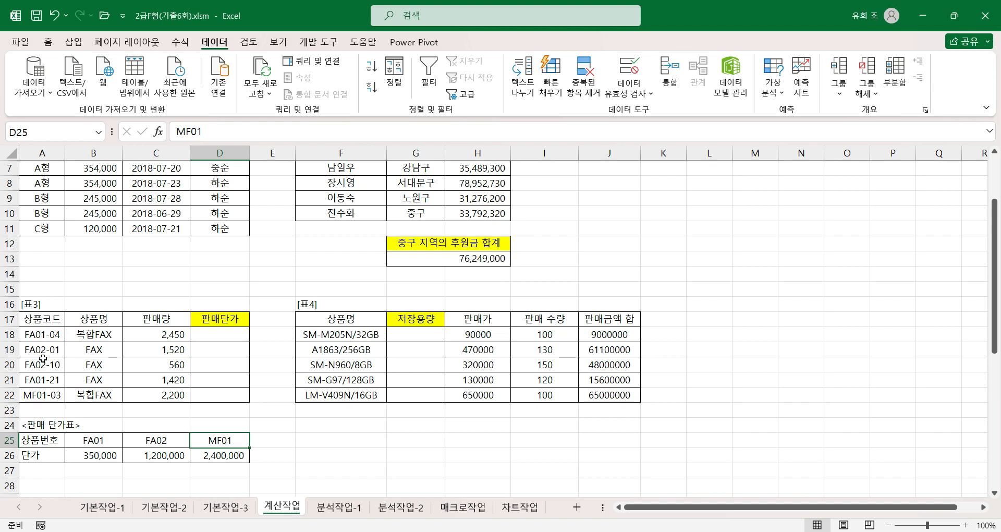
{"action": "left_click", "coordinate": [83, 440]}
{"action": "left_click", "coordinate": [166, 439]}
{"action": "left_click", "coordinate": [223, 443]}
{"action": "left_click", "coordinate": [83, 454]}
{"action": "left_click", "coordinate": [144, 454]}
{"action": "left_click", "coordinate": [219, 456]}
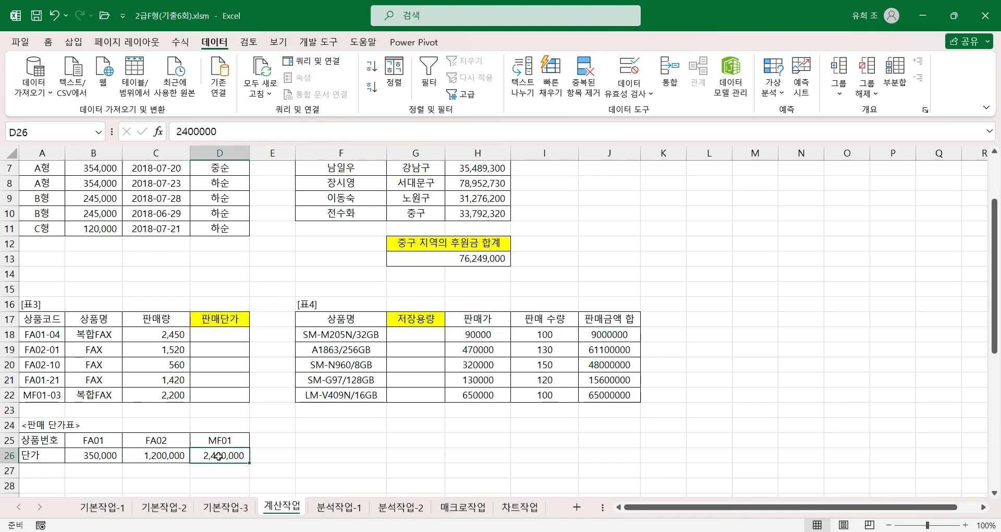
{"action": "left_click_drag", "start_coordinate": [88, 440], "coordinate": [228, 454]}
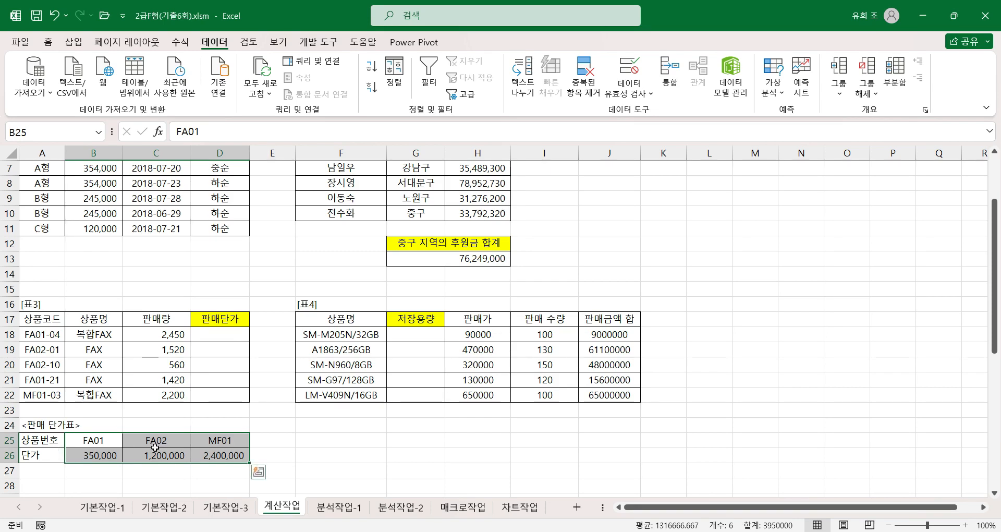
{"action": "left_click", "coordinate": [92, 439]}
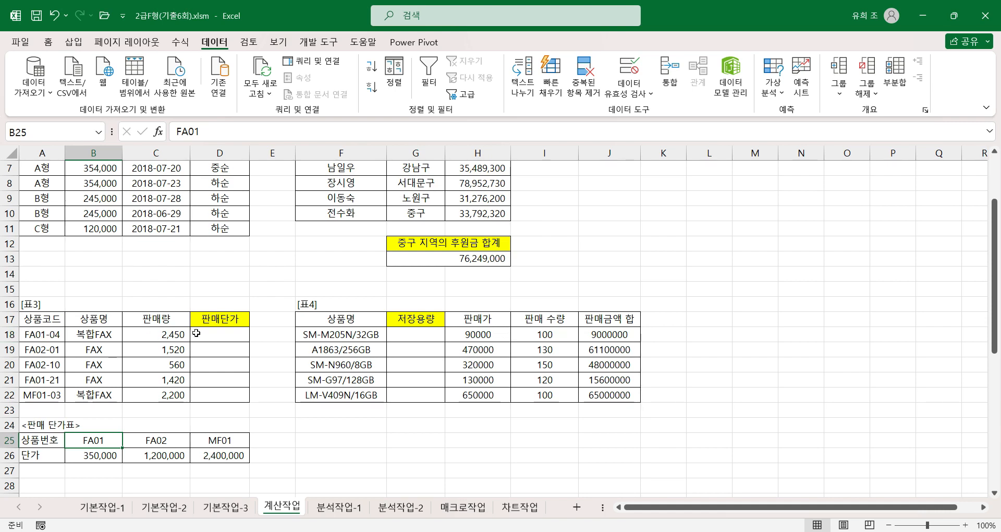
Step: Start an HLOOKUP formula in D18 under 판매단가 and open its function arguments, keeping 표3 and the 판매 단가표 uncovered
{"action": "left_click", "coordinate": [221, 332]}
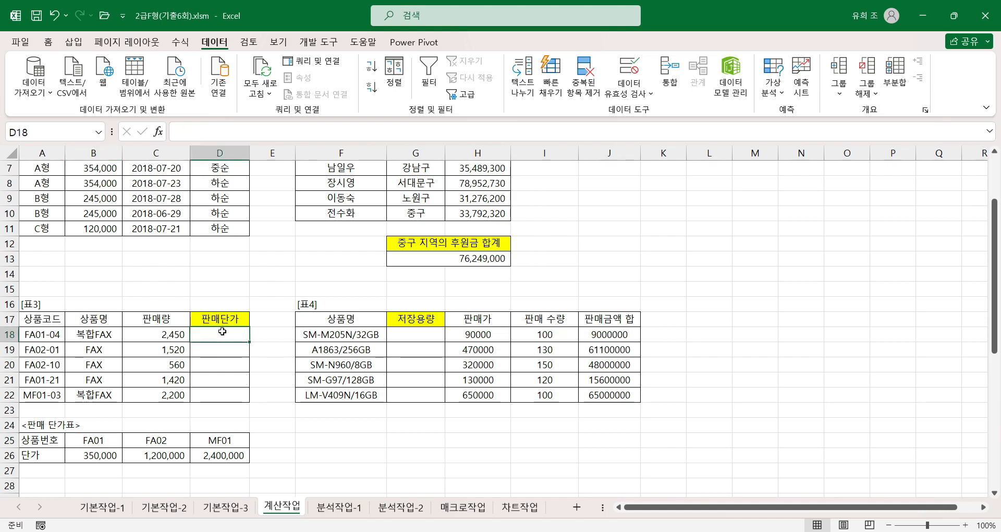
{"action": "type", "text": "="}
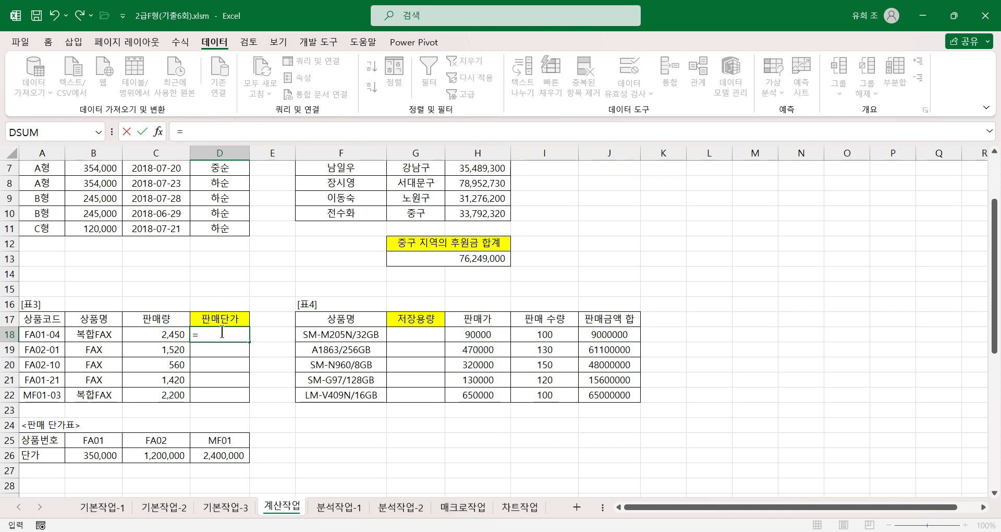
{"action": "type", "text": "hl"}
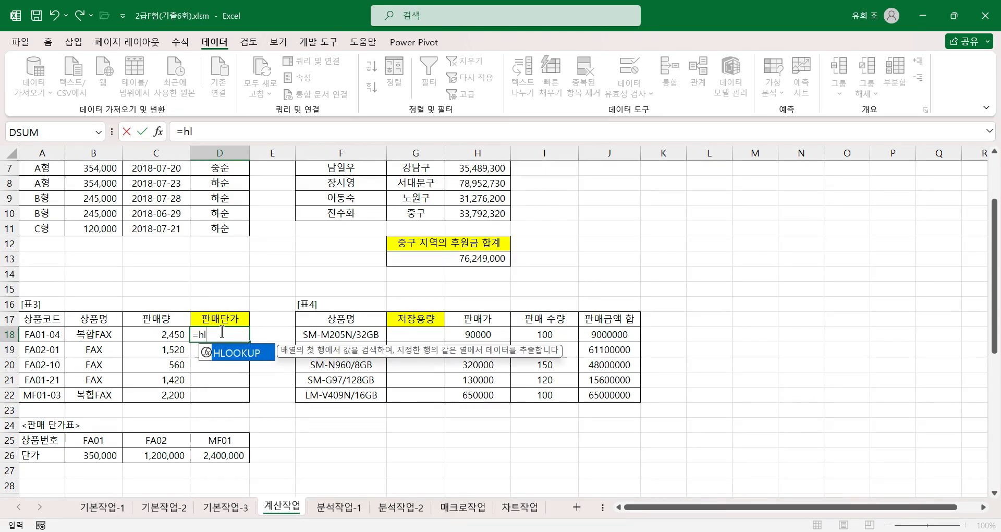
{"action": "type", "text": "ookup"}
{"action": "key", "text": "ctrl+a"}
{"action": "left_click_drag", "start_coordinate": [591, 154], "coordinate": [384, 244]}
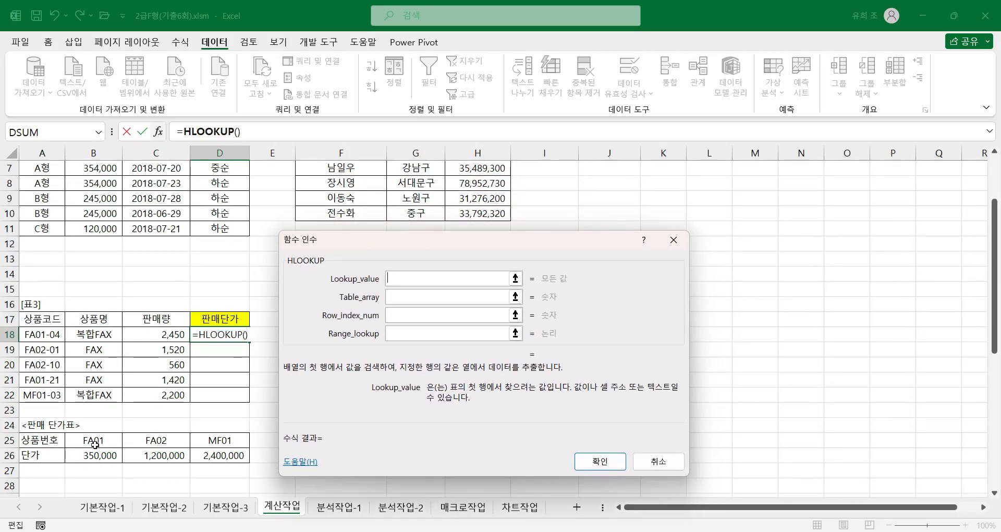
Step: Set the HLOOKUP Lookup_value to mid(A18,1,4) to extract the first four characters of the 상품코드
{"action": "left_click", "coordinate": [394, 301]}
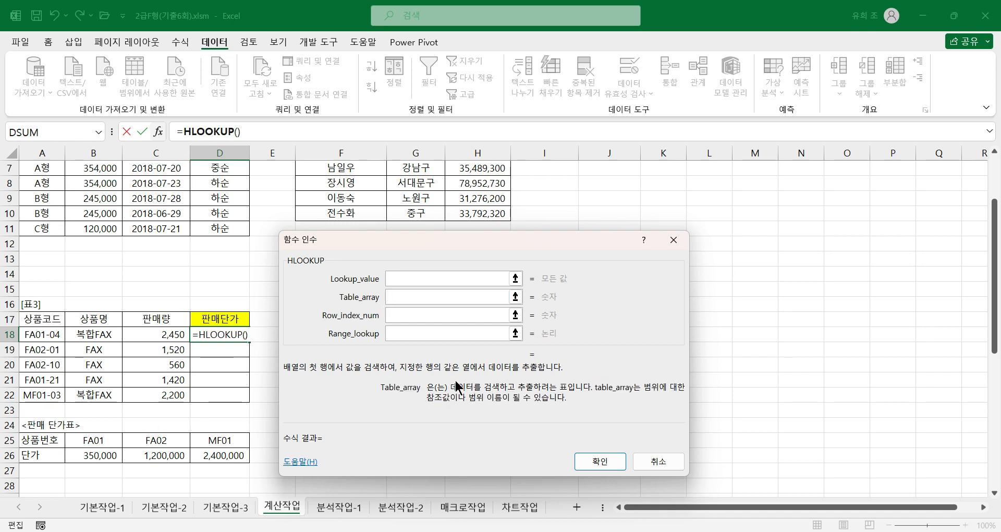
{"action": "left_click", "coordinate": [402, 279]}
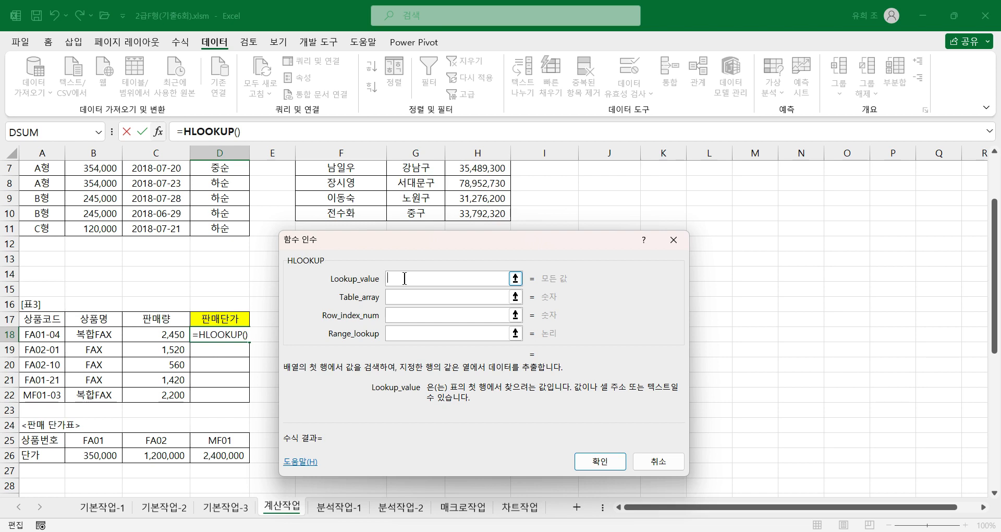
{"action": "type", "text": "mid("}
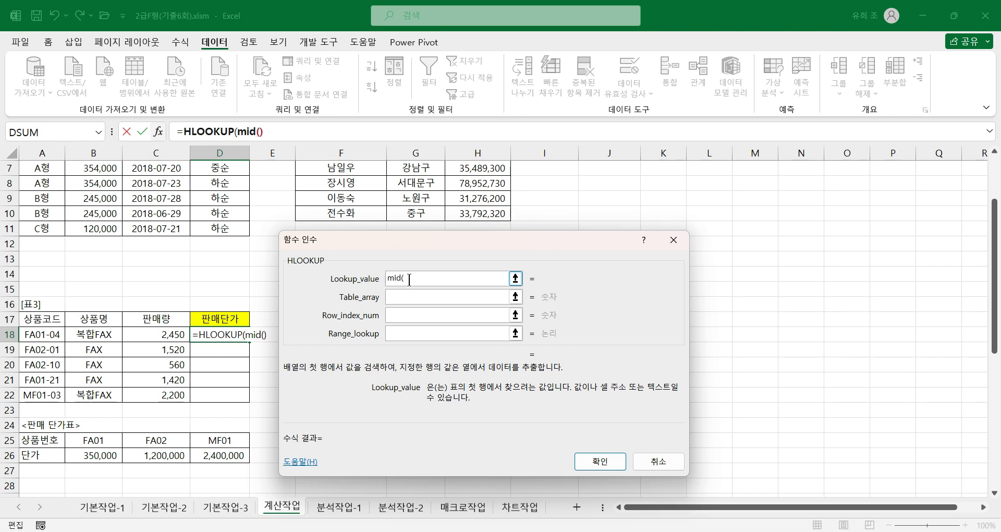
{"action": "left_click", "coordinate": [54, 335]}
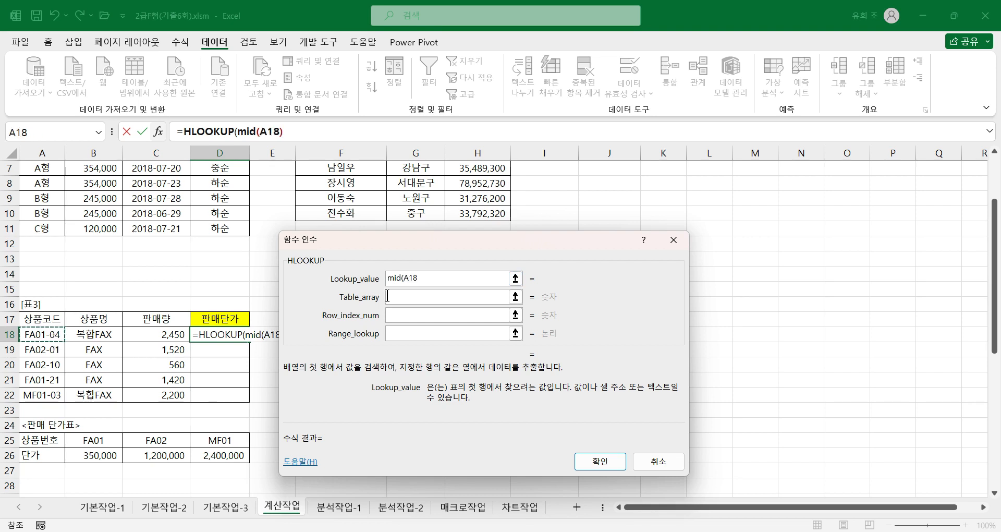
{"action": "type", "text": ","}
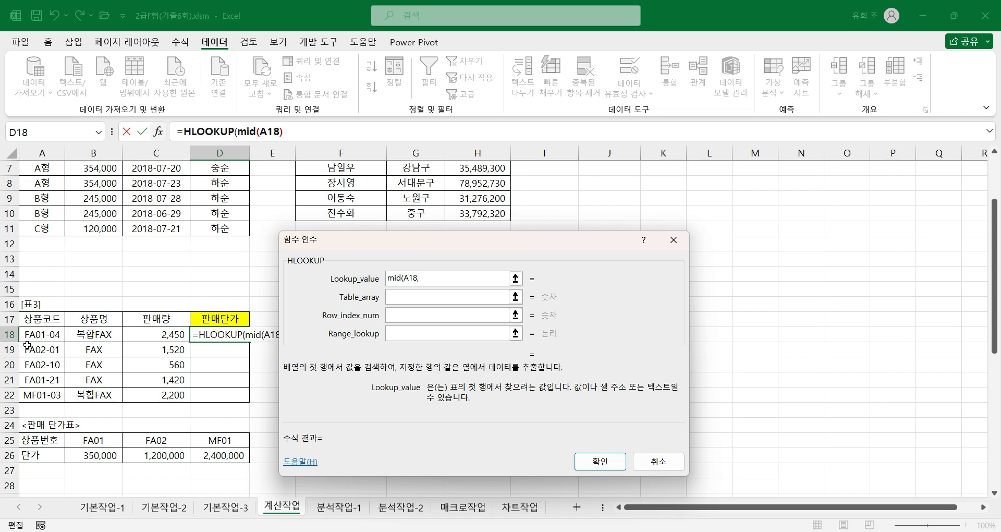
{"action": "type", "text": "1"}
{"action": "type", "text": "4"}
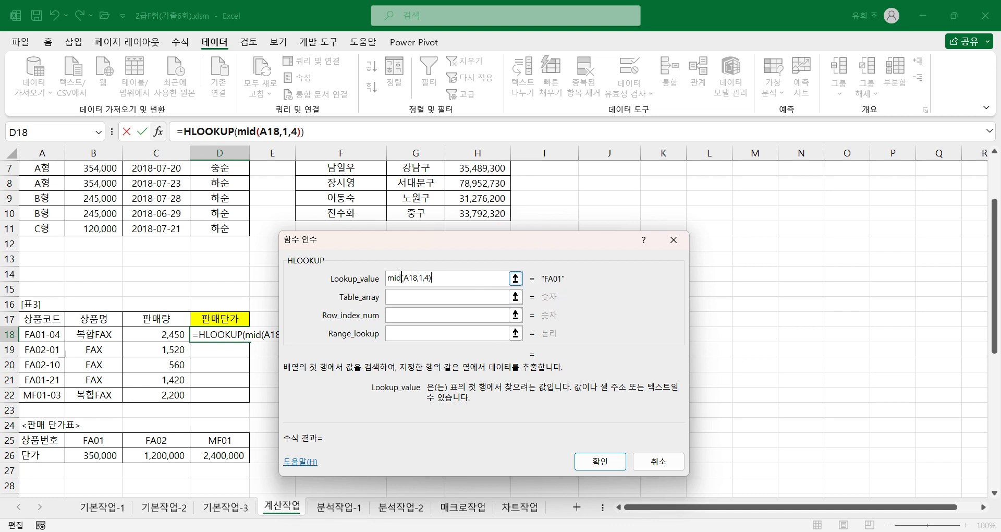
Step: Set the HLOOKUP Table_array to the absolute range $B$25:$D$26 and move on to the Row_index_num argument
{"action": "left_click", "coordinate": [402, 300]}
{"action": "left_click", "coordinate": [402, 298]}
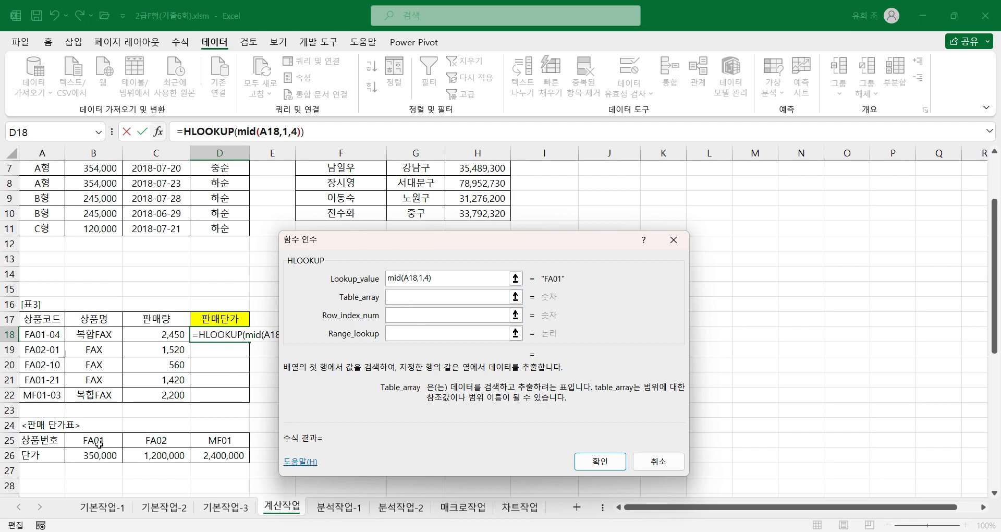
{"action": "left_click_drag", "start_coordinate": [99, 442], "coordinate": [215, 461]}
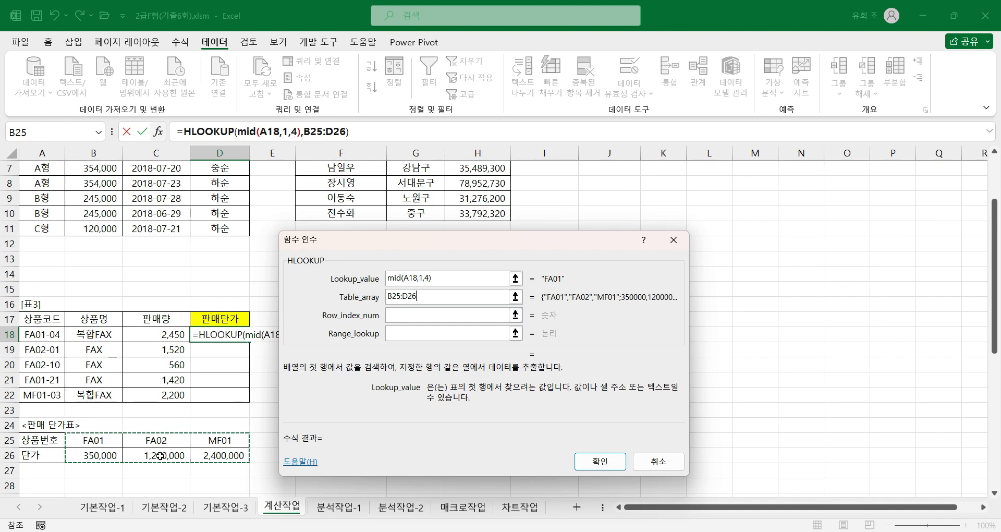
{"action": "key", "text": "F4"}
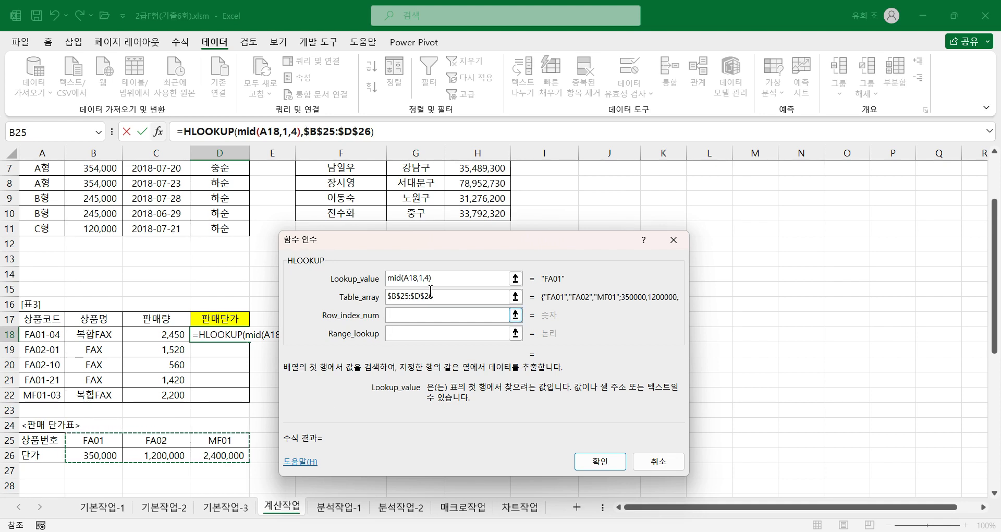
{"action": "left_click", "coordinate": [400, 313]}
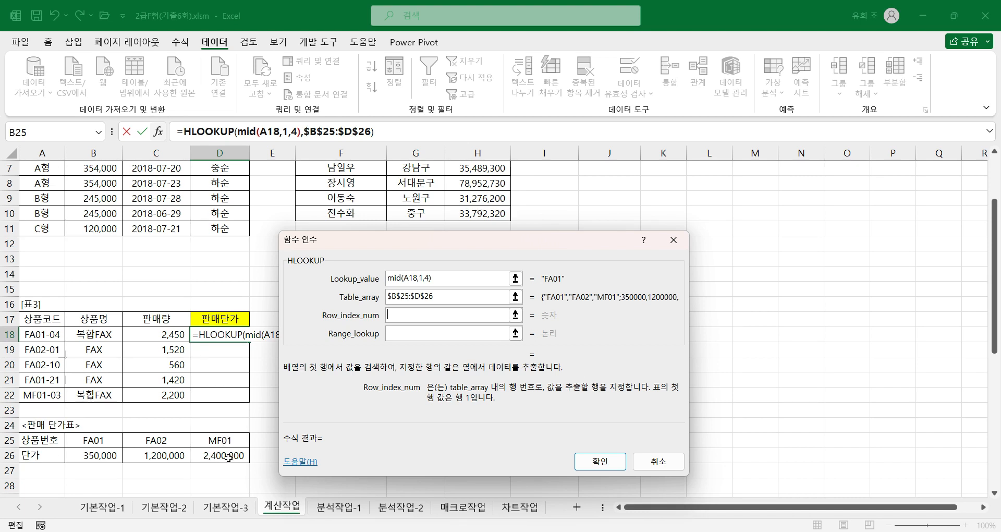
Step: Complete the HLOOKUP in D18 with Row_index_num 2 and Range_lookup 0, and fill the formula down through D22
{"action": "type", "text": "2"}
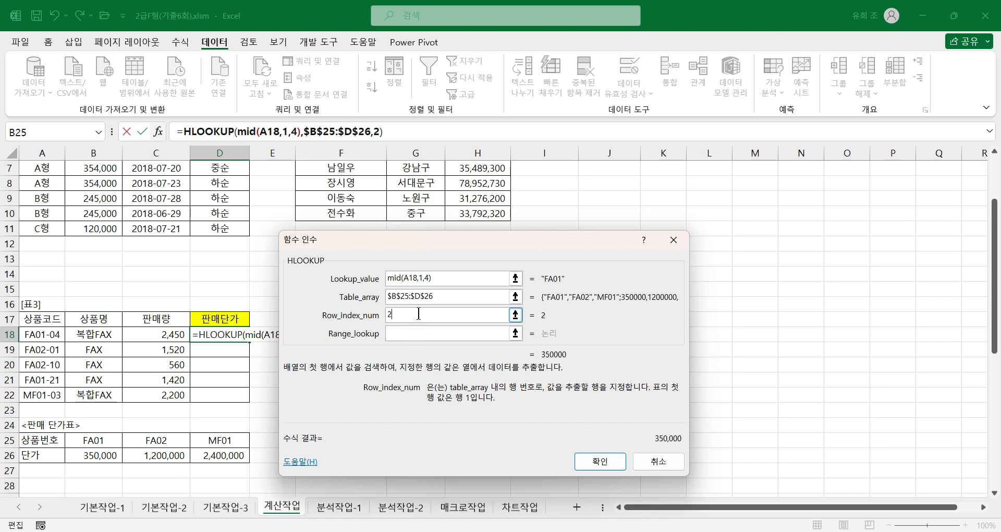
{"action": "left_click", "coordinate": [406, 332]}
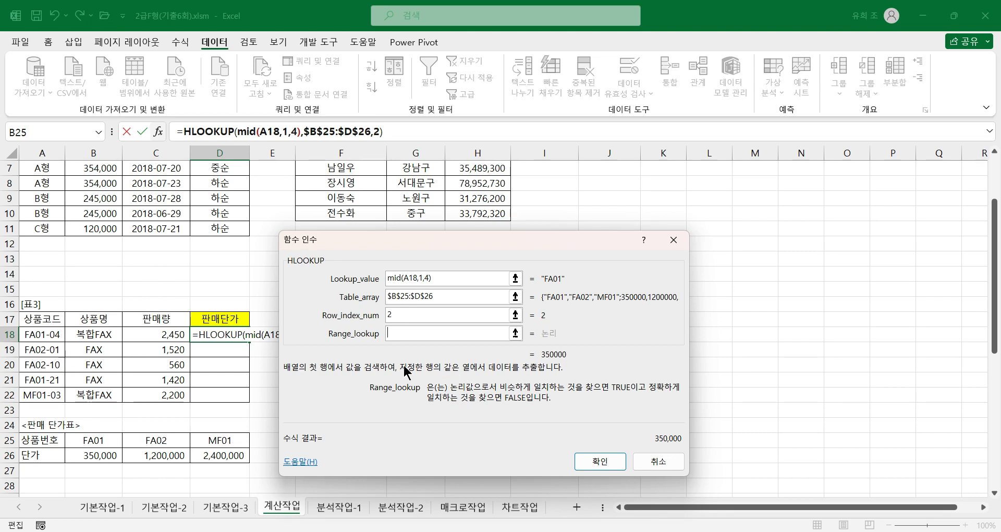
{"action": "type", "text": "0"}
{"action": "left_click", "coordinate": [601, 461]}
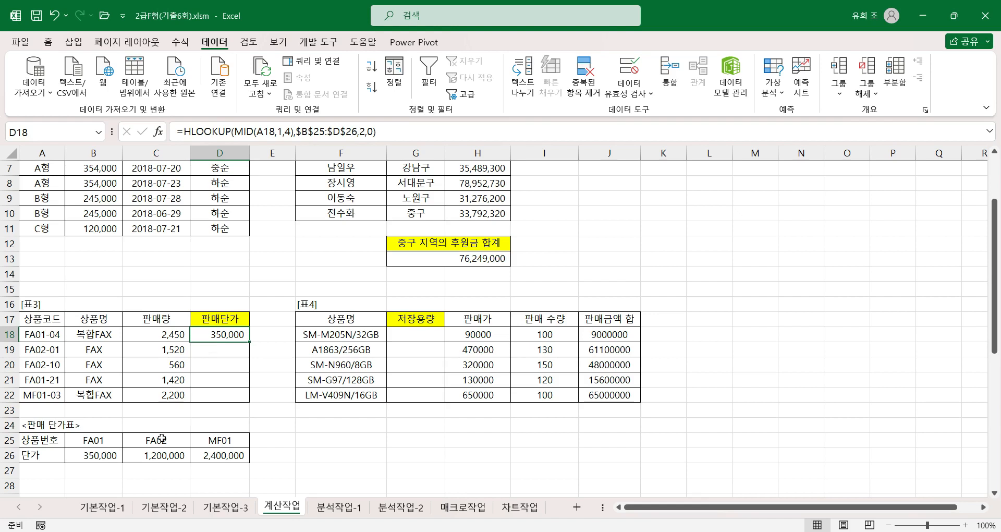
{"action": "left_click_drag", "start_coordinate": [247, 342], "coordinate": [249, 408]}
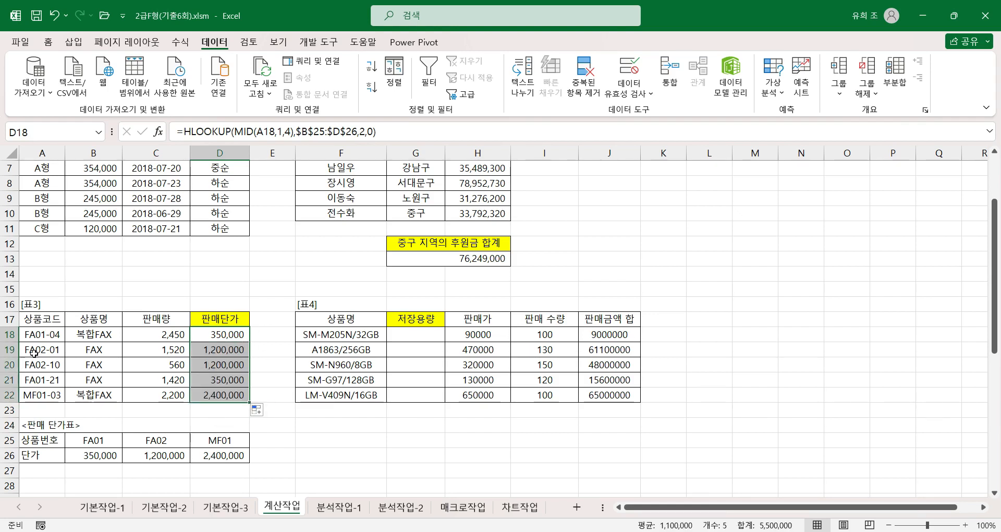
Step: Check the filled 판매단가 results in 표3 against the 단가 values of the matching codes in the 판매 단가표
{"action": "left_click", "coordinate": [157, 455]}
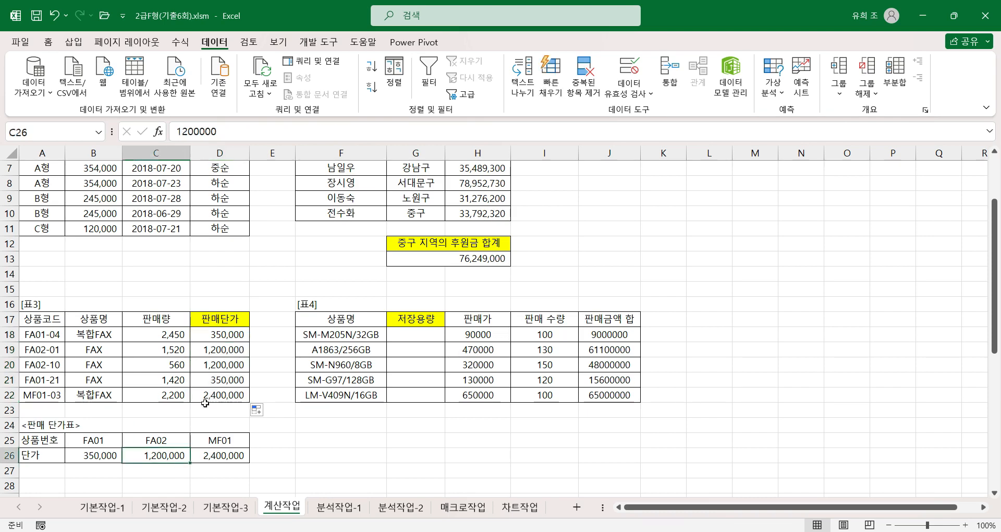
{"action": "left_click", "coordinate": [225, 348]}
{"action": "left_click", "coordinate": [227, 364]}
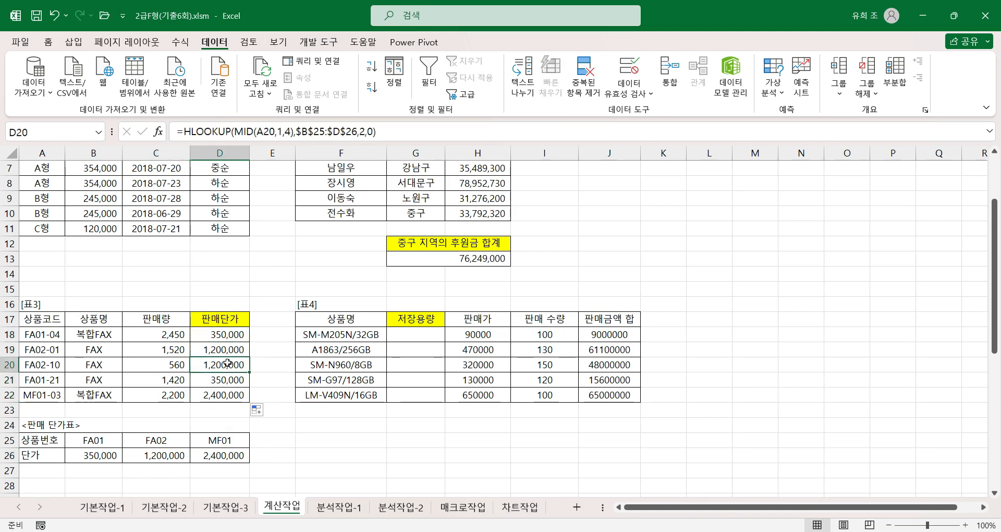
{"action": "left_click", "coordinate": [227, 385]}
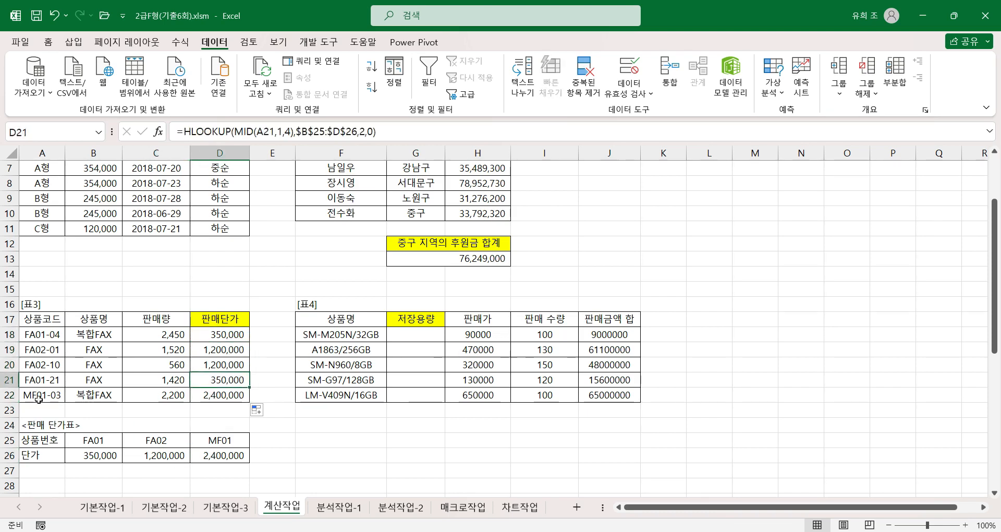
{"action": "left_click", "coordinate": [229, 456]}
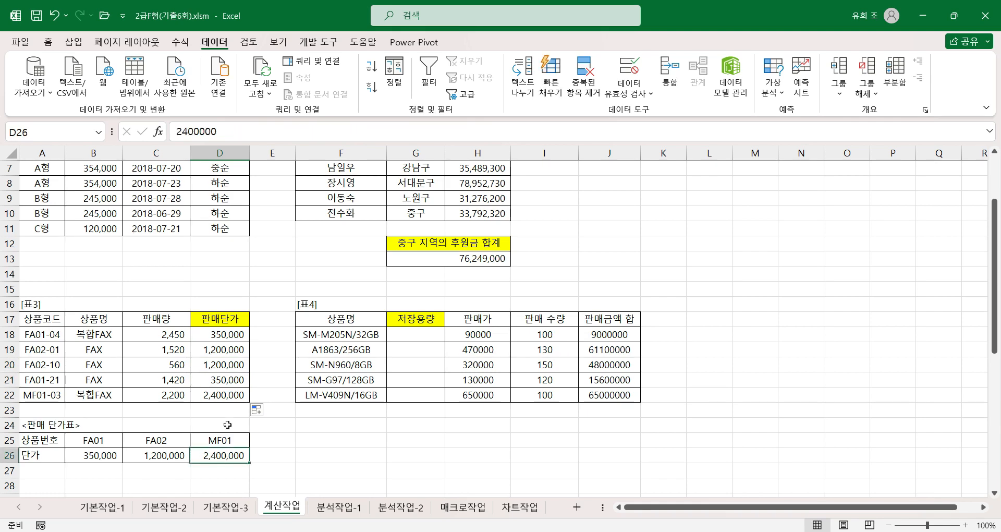
{"action": "key", "text": "Up"}
{"action": "key", "text": "Up"}
{"action": "key", "text": "Up"}
{"action": "key", "text": "Up"}
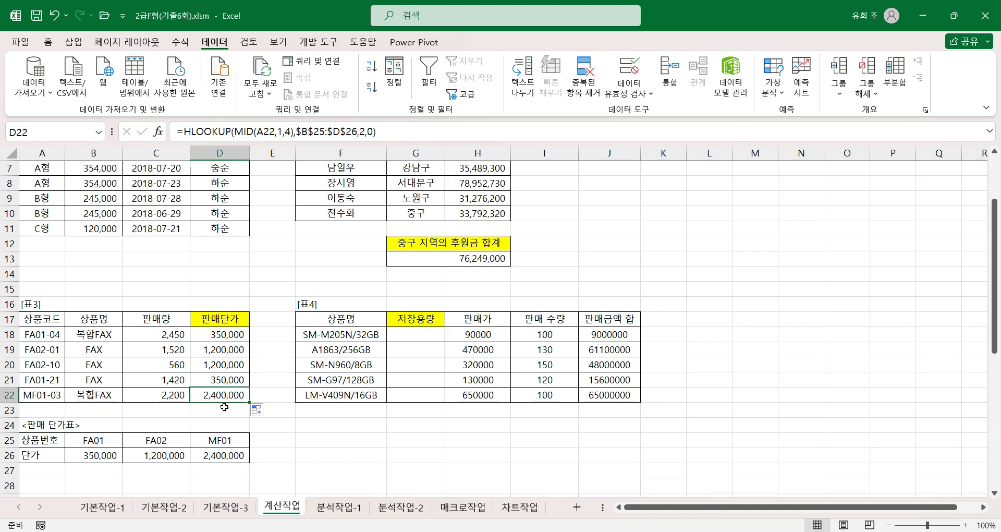
Step: Enter a RIGHT formula in G18 under 저장용량, using its function arguments with Text F18 and Num_chars 4
{"action": "left_click", "coordinate": [420, 335]}
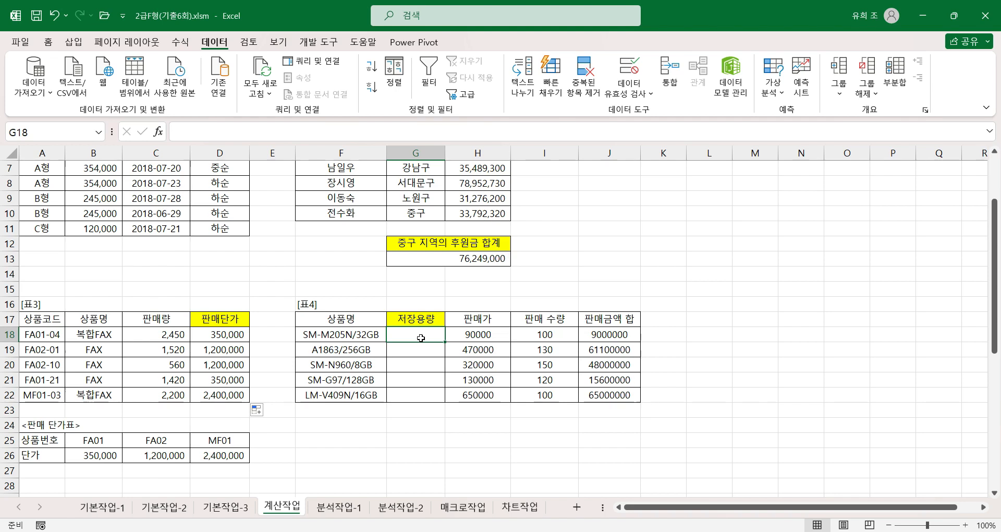
{"action": "type", "text": "=right"}
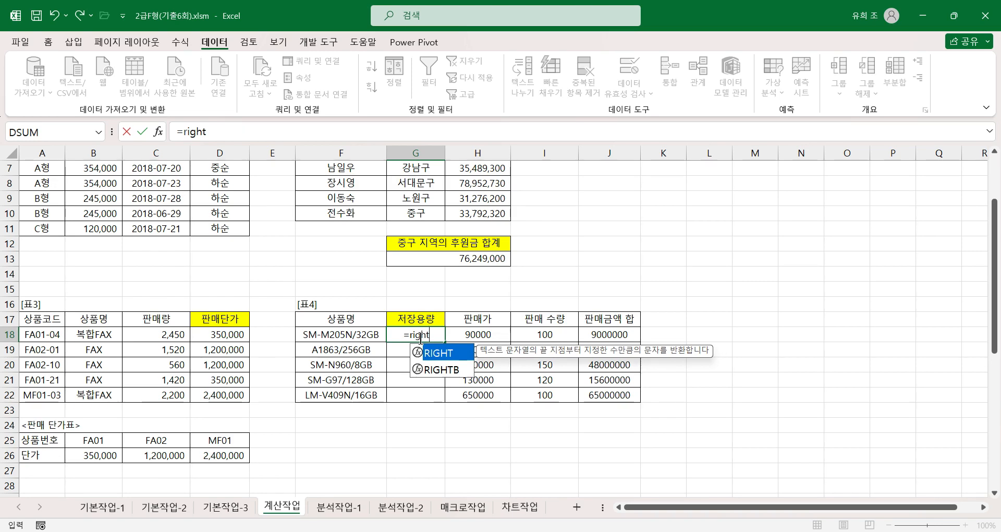
{"action": "key", "text": "ctrl+a"}
{"action": "left_click_drag", "start_coordinate": [383, 269], "coordinate": [618, 248]}
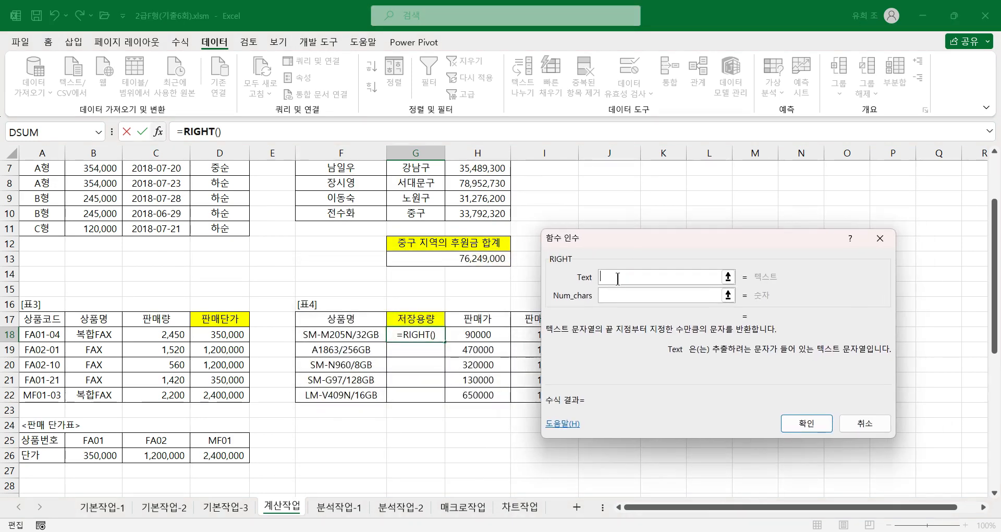
{"action": "left_click", "coordinate": [368, 335]}
{"action": "left_click", "coordinate": [614, 296]}
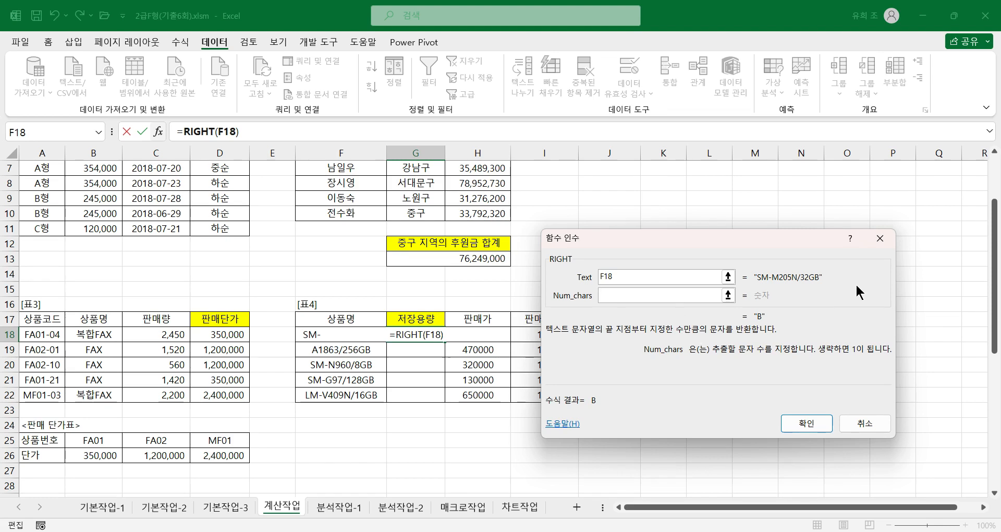
{"action": "type", "text": "4"}
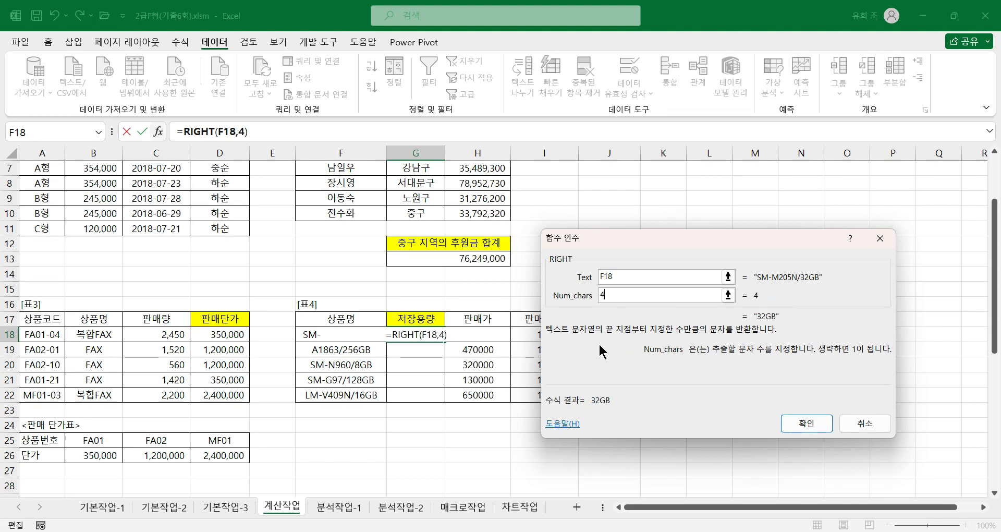
{"action": "left_click", "coordinate": [787, 427]}
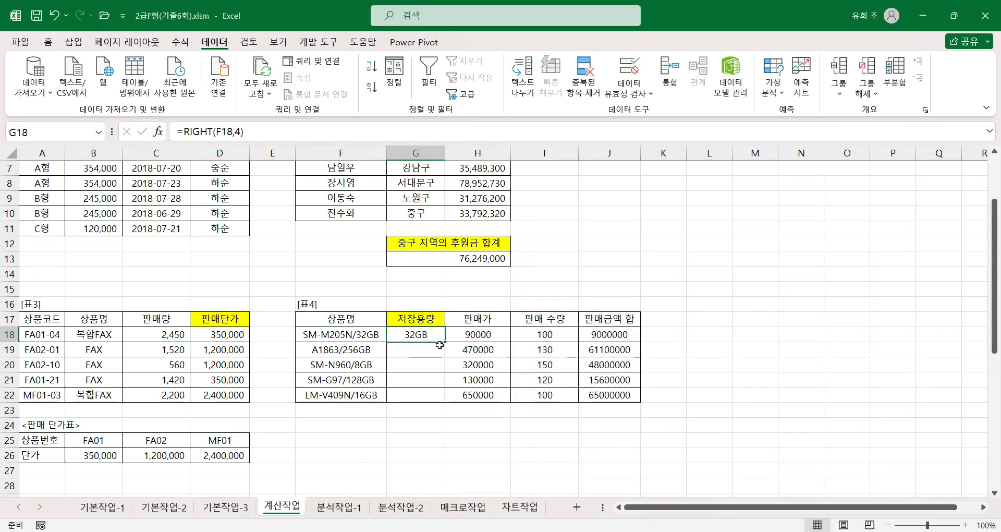
Step: Try filling the four-character RIGHT formula down through G22, and clear the copies from G19:G22
{"action": "left_click_drag", "start_coordinate": [445, 342], "coordinate": [444, 402]}
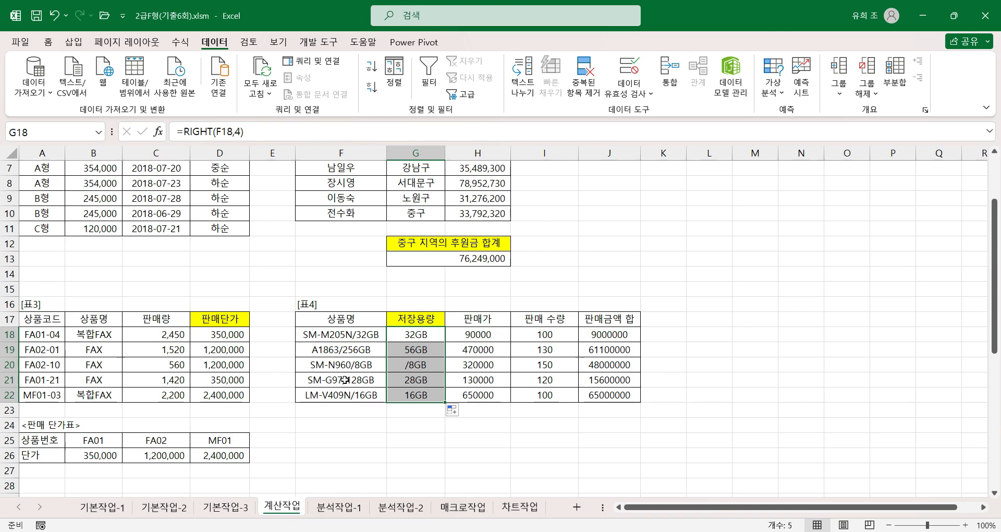
{"action": "left_click_drag", "start_coordinate": [416, 353], "coordinate": [416, 392]}
{"action": "key", "text": "Delete"}
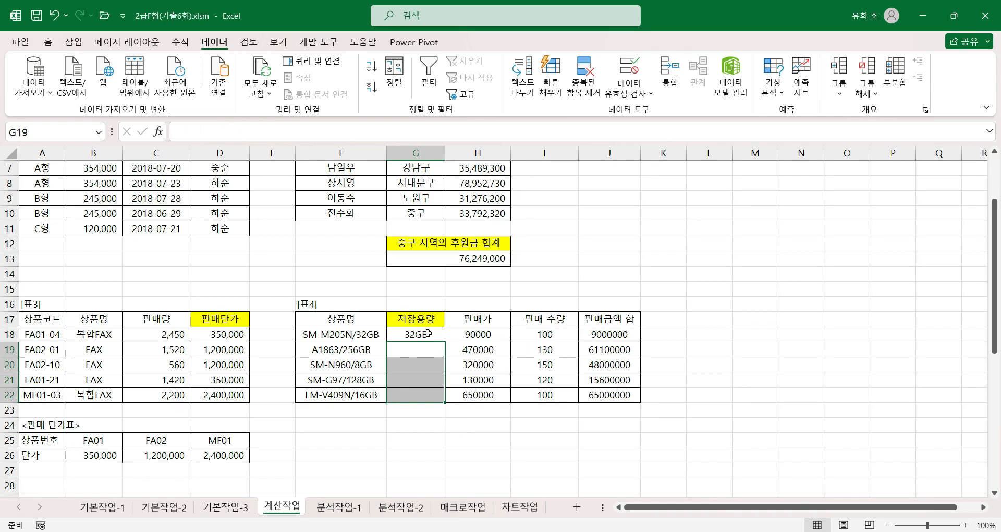
Step: Reopen the RIGHT function arguments in G18 and replace Num_chars with len(F18), checking the nested LEN arguments as well
{"action": "left_click", "coordinate": [427, 335]}
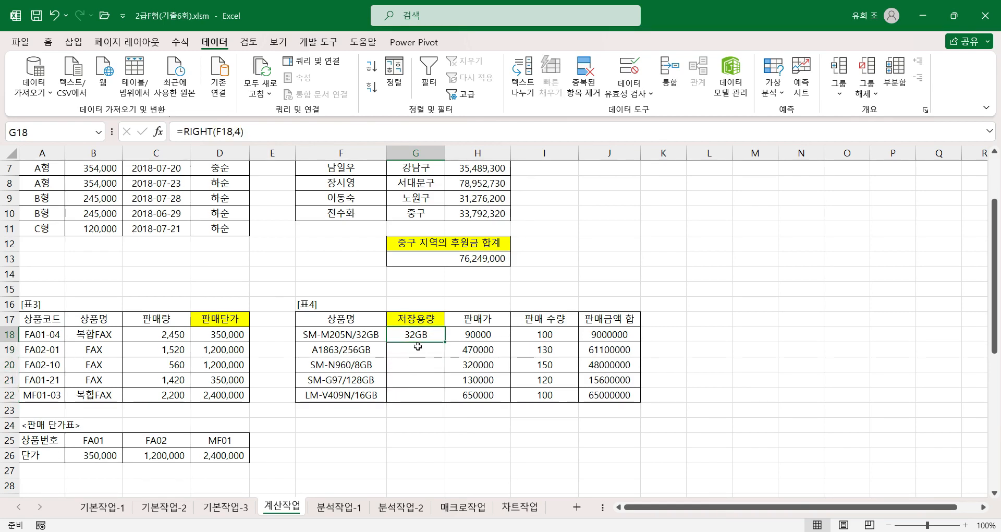
{"action": "left_click", "coordinate": [190, 132]}
{"action": "left_click", "coordinate": [157, 132]}
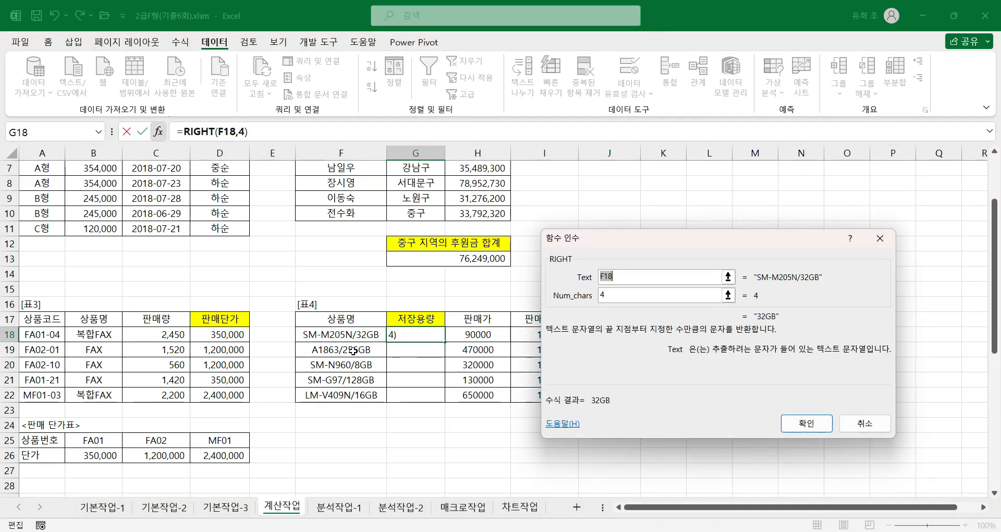
{"action": "left_click", "coordinate": [604, 295]}
{"action": "key", "text": "BackSpace"}
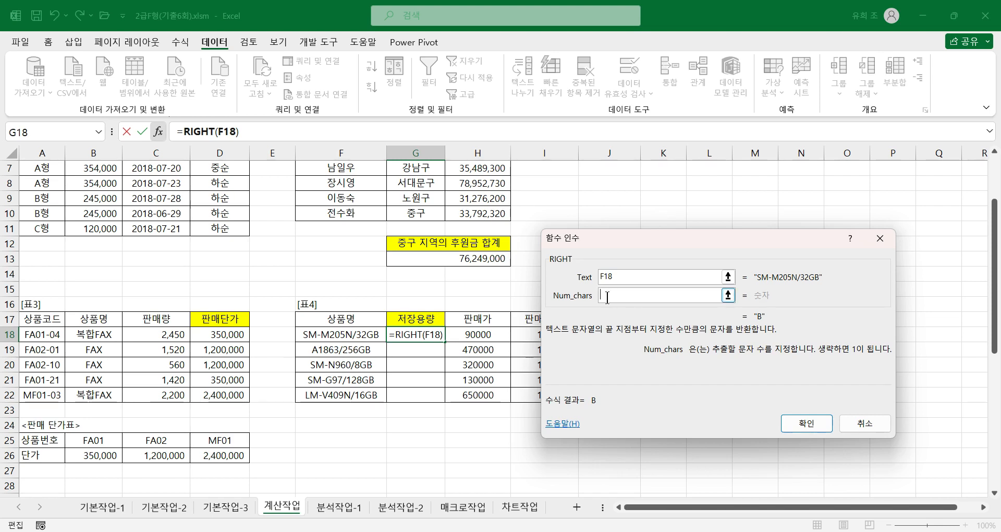
{"action": "type", "text": "len"}
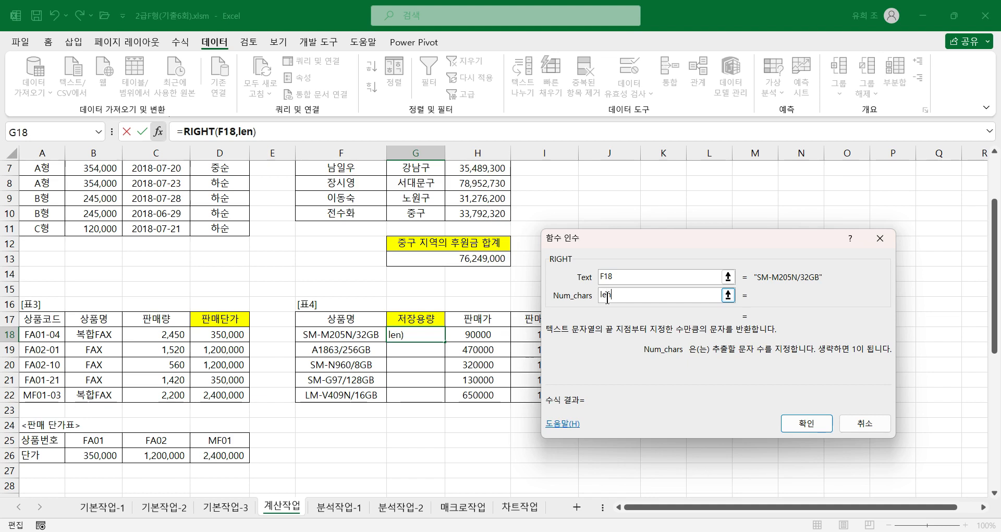
{"action": "type", "text": "("}
{"action": "left_click", "coordinate": [376, 335]}
{"action": "type", "text": ")"}
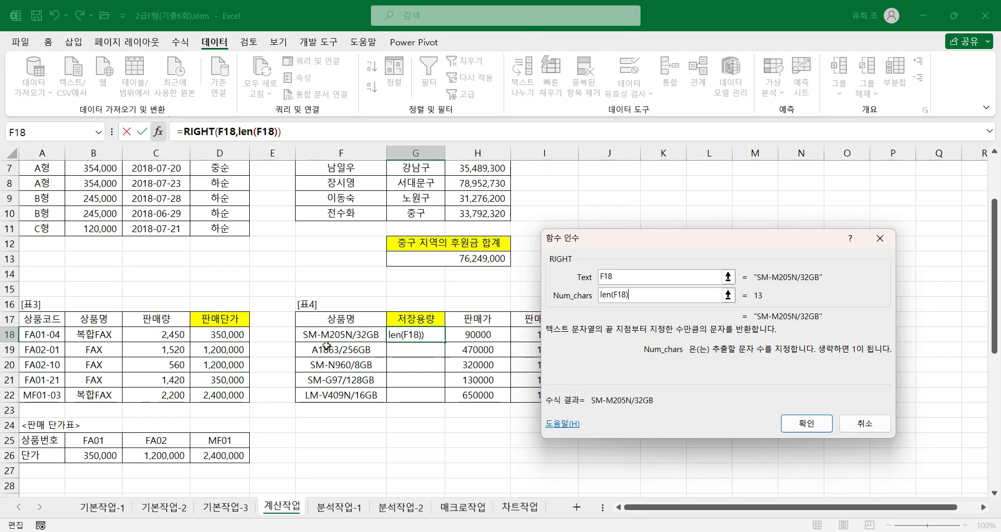
{"action": "left_click", "coordinate": [253, 133]}
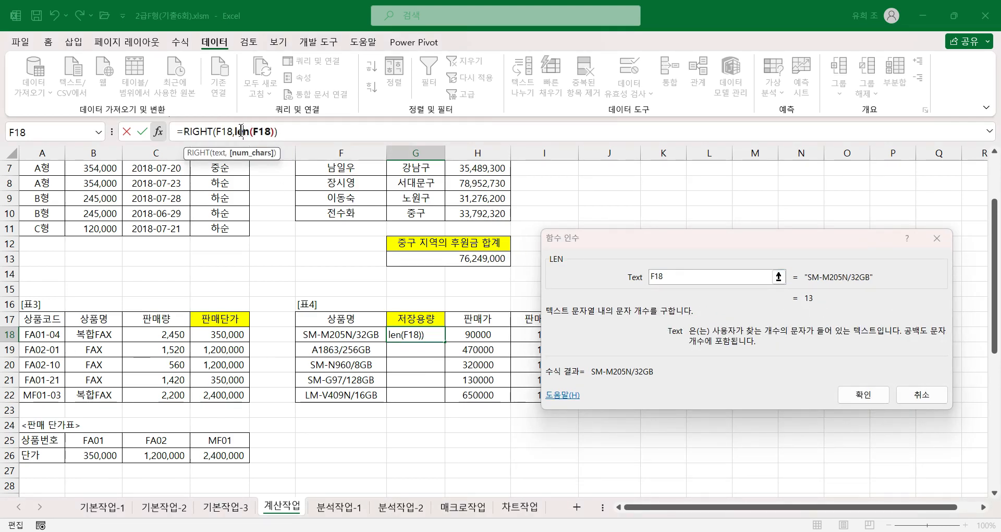
{"action": "left_click", "coordinate": [204, 132]}
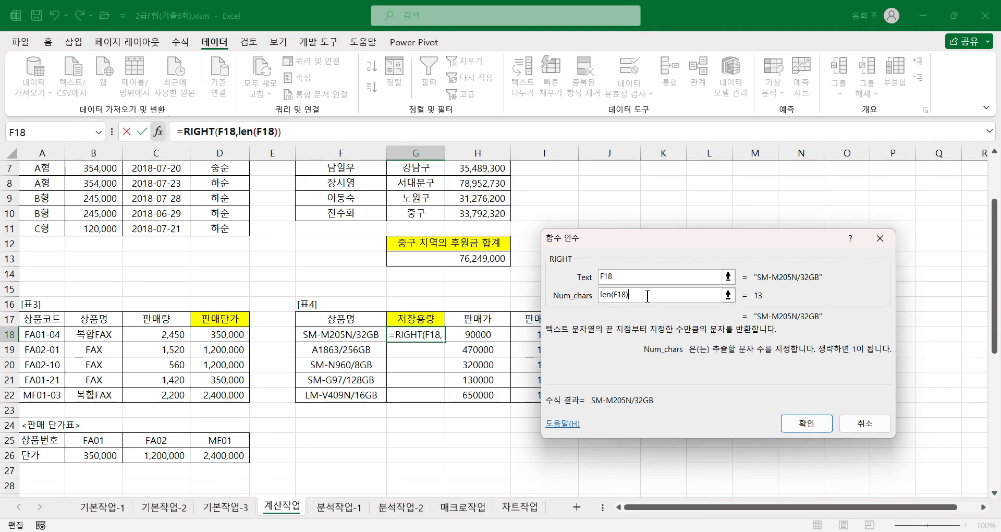
Step: Subtract a nested SEARCH from len(F18) in Num_chars, with Find_text "/" and Within_text F18
{"action": "type", "text": "-"}
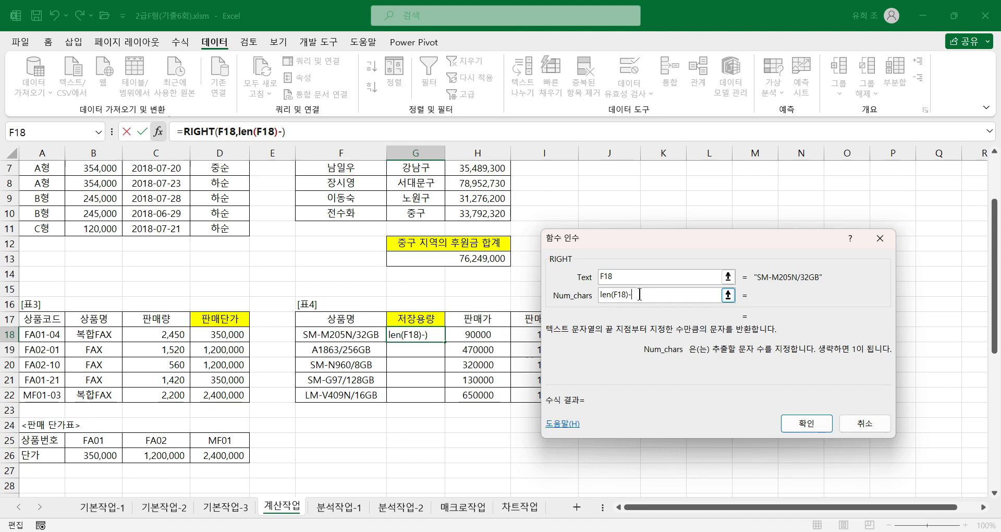
{"action": "type", "text": "search"}
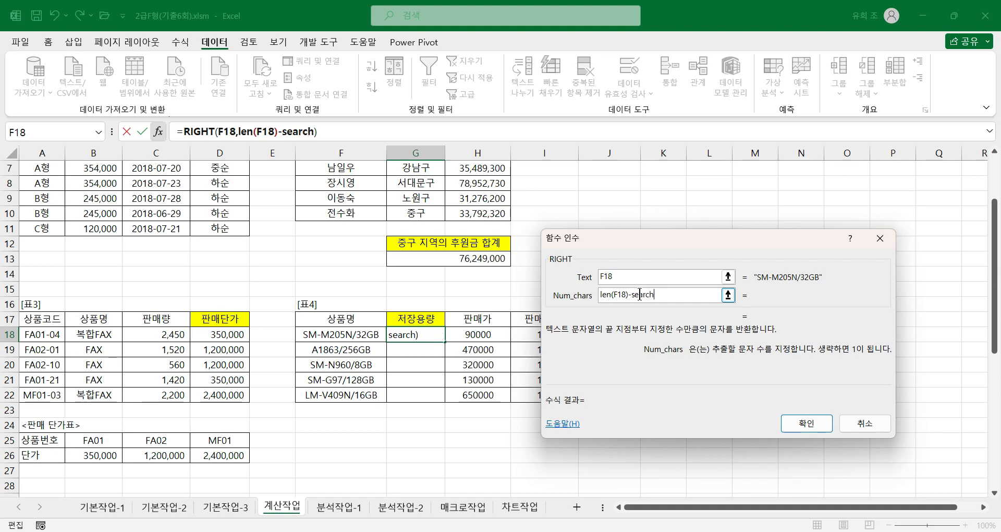
{"action": "type", "text": "()"}
{"action": "left_click", "coordinate": [293, 132]}
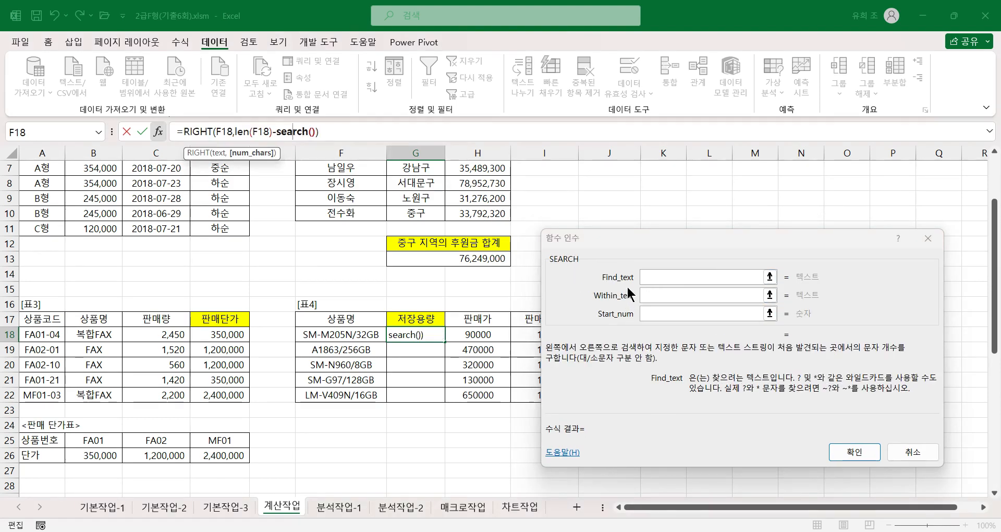
{"action": "left_click", "coordinate": [653, 276]}
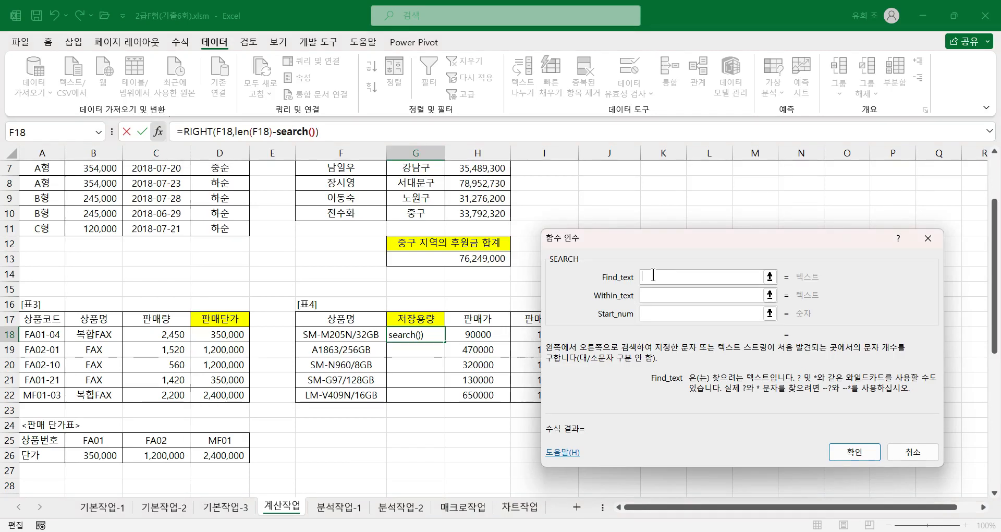
{"action": "type", "text": "/"}
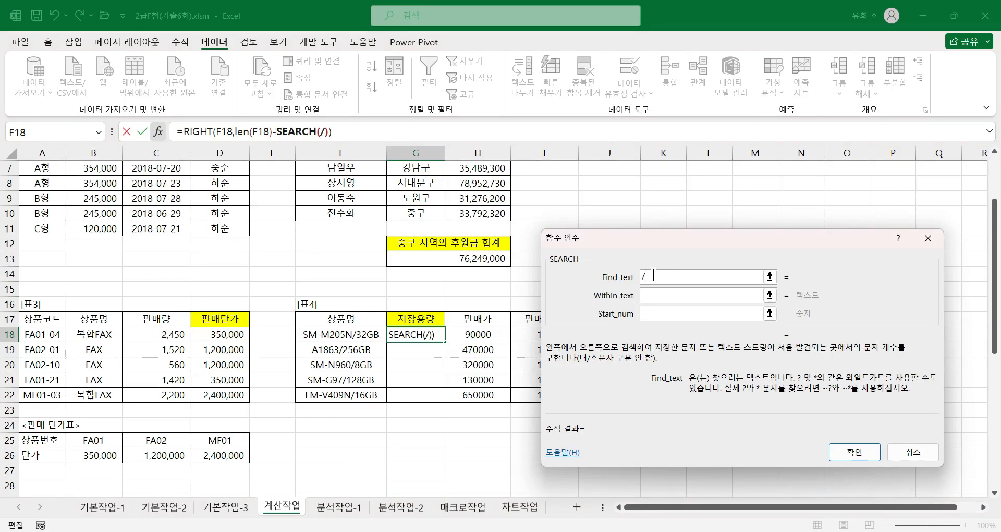
{"action": "key", "text": "Tab"}
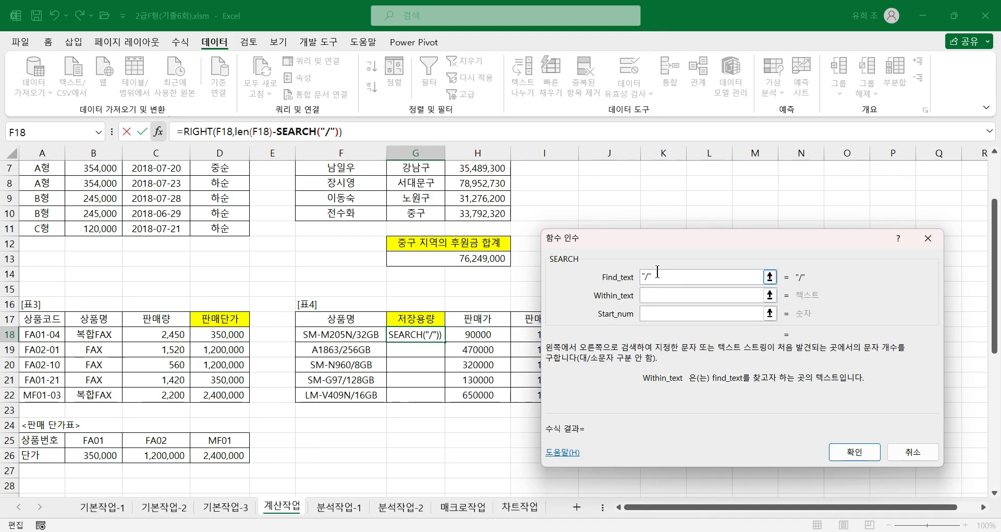
{"action": "left_click", "coordinate": [360, 335]}
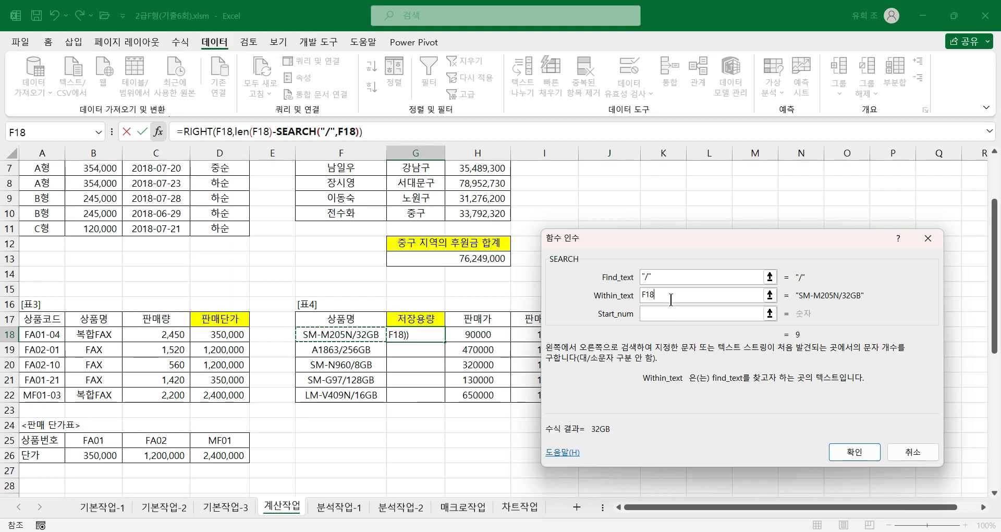
Step: Test the SEARCH Within_text with F19, F20 and F21, restore F18, and return to the outer RIGHT arguments
{"action": "left_click_drag", "start_coordinate": [657, 296], "coordinate": [620, 296]}
{"action": "left_click", "coordinate": [336, 350]}
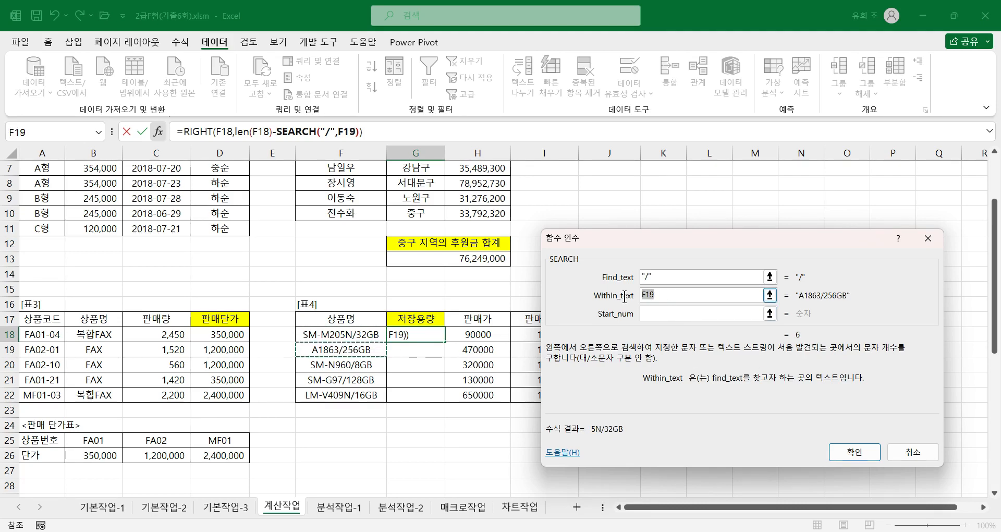
{"action": "key", "text": "Down"}
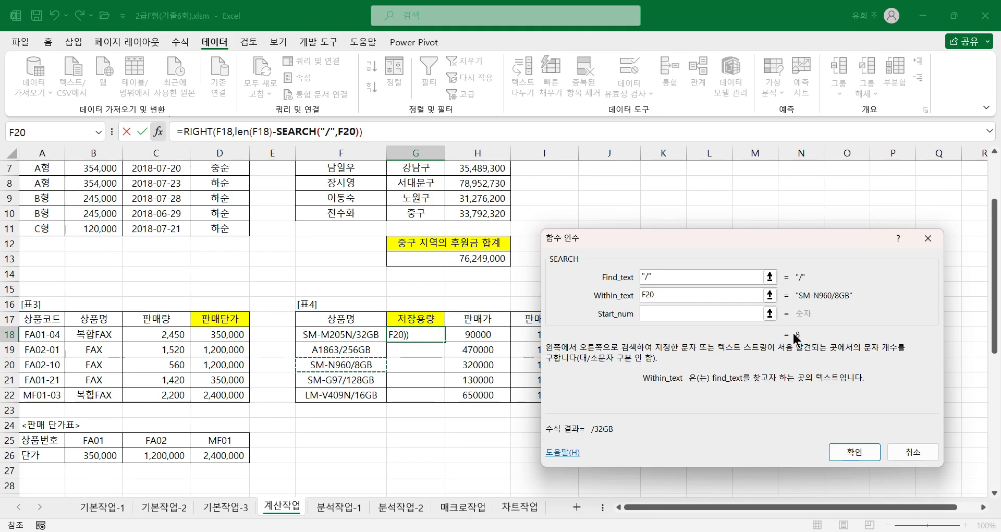
{"action": "left_click_drag", "start_coordinate": [656, 295], "coordinate": [641, 295]}
{"action": "left_click", "coordinate": [375, 380]}
{"action": "left_click_drag", "start_coordinate": [650, 295], "coordinate": [640, 295]}
{"action": "left_click", "coordinate": [359, 334]}
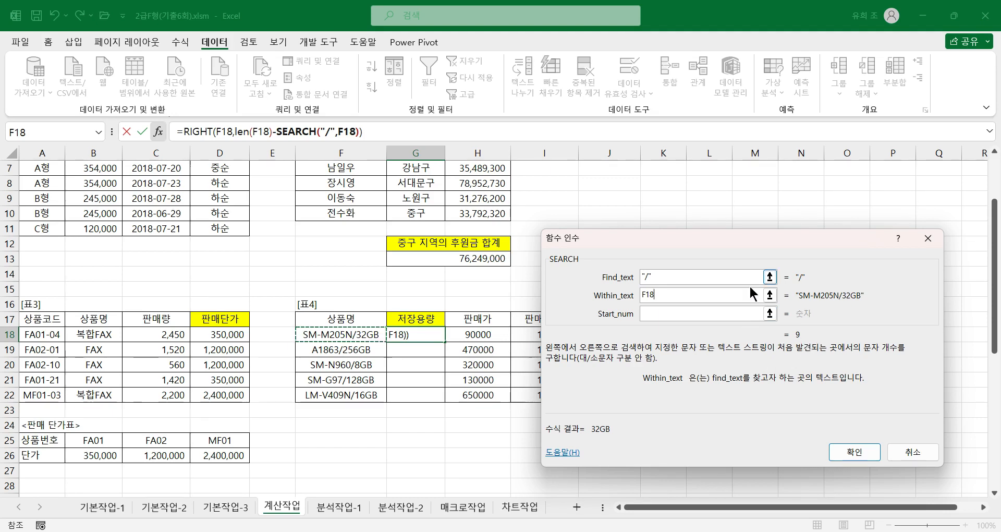
{"action": "left_click", "coordinate": [193, 131]}
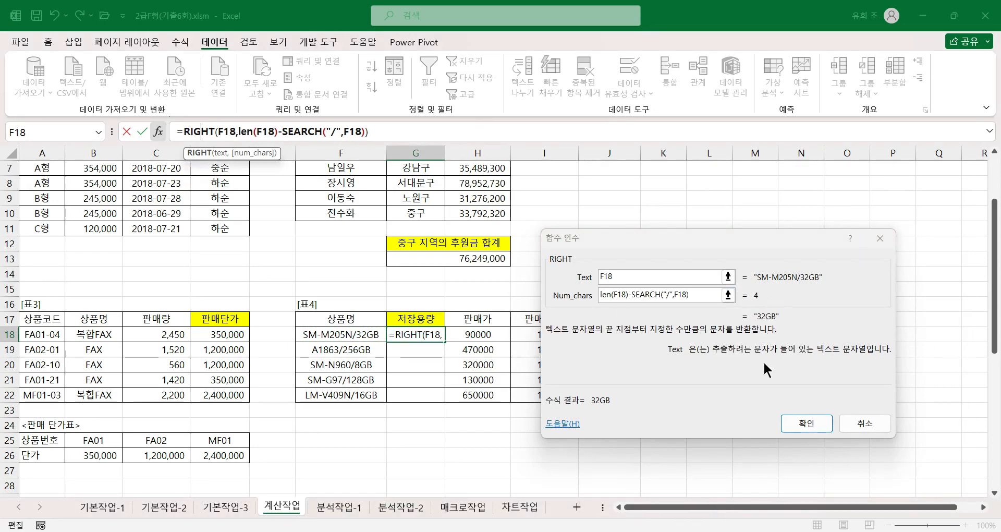
Step: Accept the RIGHT formula with LEN(F18)-SEARCH("/",F18) in G18 and fill it down through G22
{"action": "left_click", "coordinate": [803, 424]}
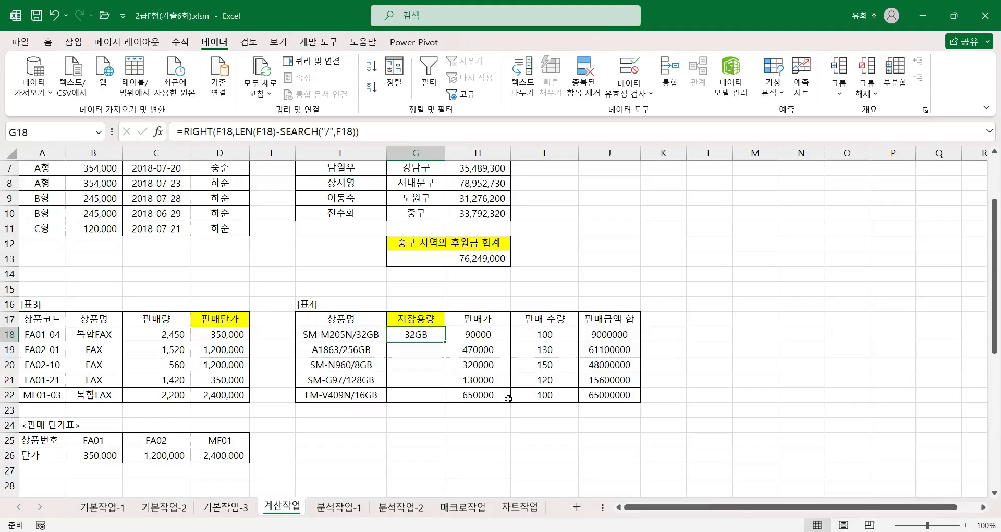
{"action": "left_click_drag", "start_coordinate": [446, 343], "coordinate": [445, 342]}
{"action": "double_click", "coordinate": [446, 342]}
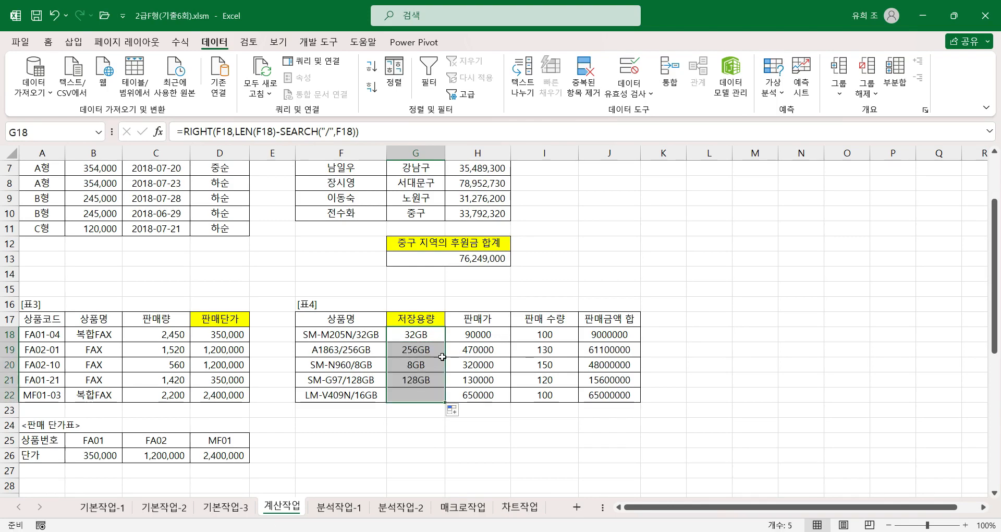
Step: Examine the SEARCH, LEN and outer RIGHT function arguments of the copied formula in G19, leaving them as they are
{"action": "left_click", "coordinate": [436, 351]}
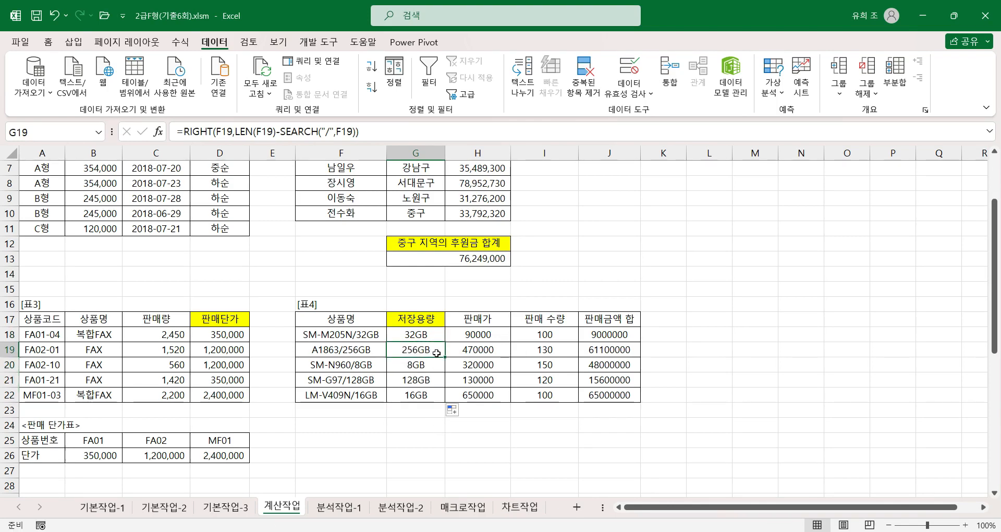
{"action": "left_click", "coordinate": [295, 131]}
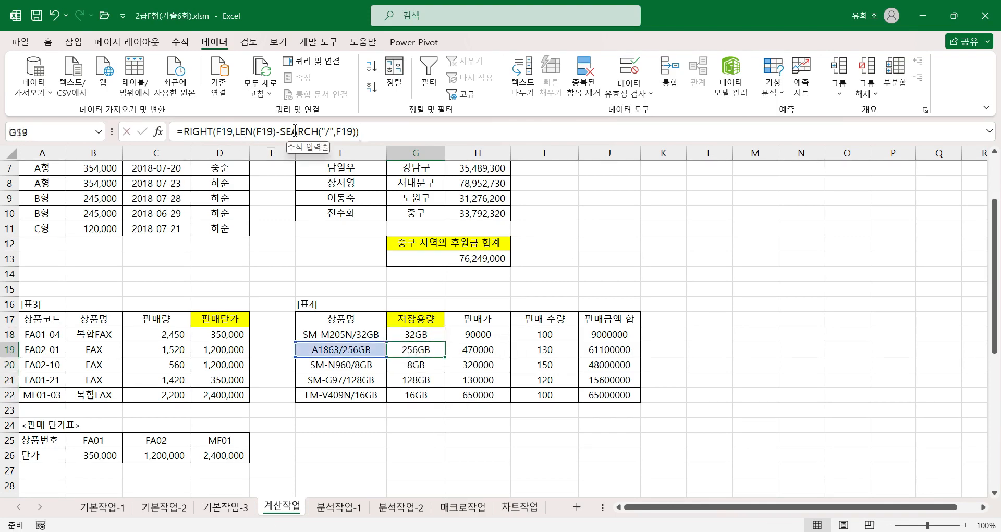
{"action": "left_click", "coordinate": [158, 131]}
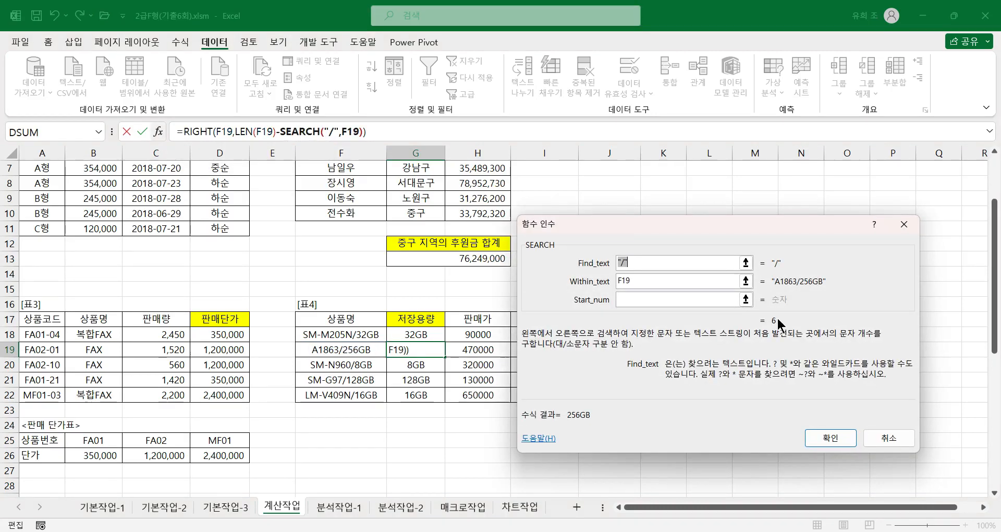
{"action": "left_click", "coordinate": [242, 131]}
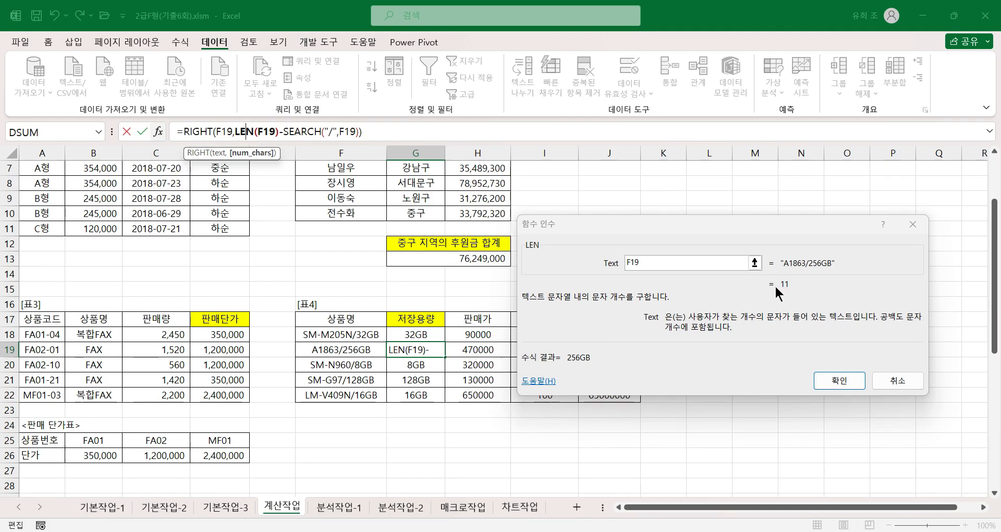
{"action": "left_click", "coordinate": [209, 130]}
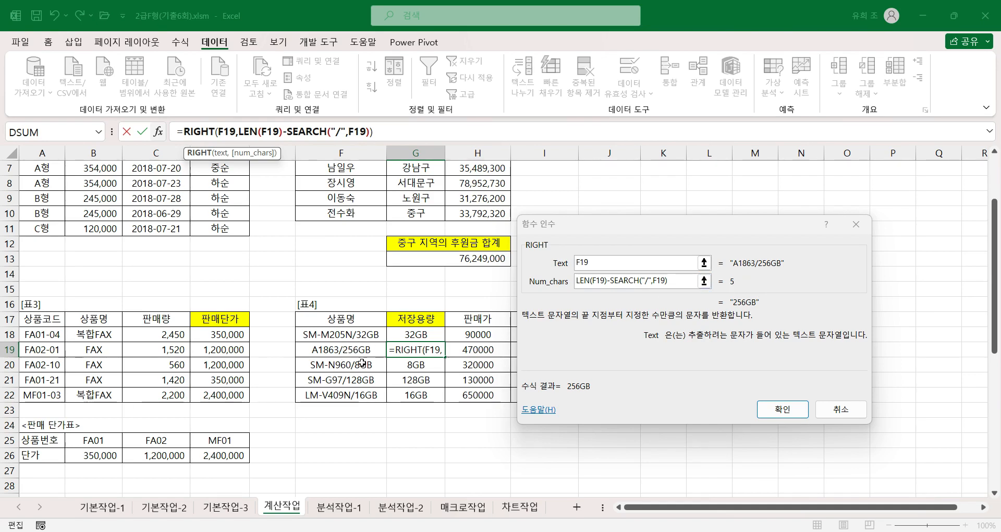
{"action": "left_click", "coordinate": [780, 408]}
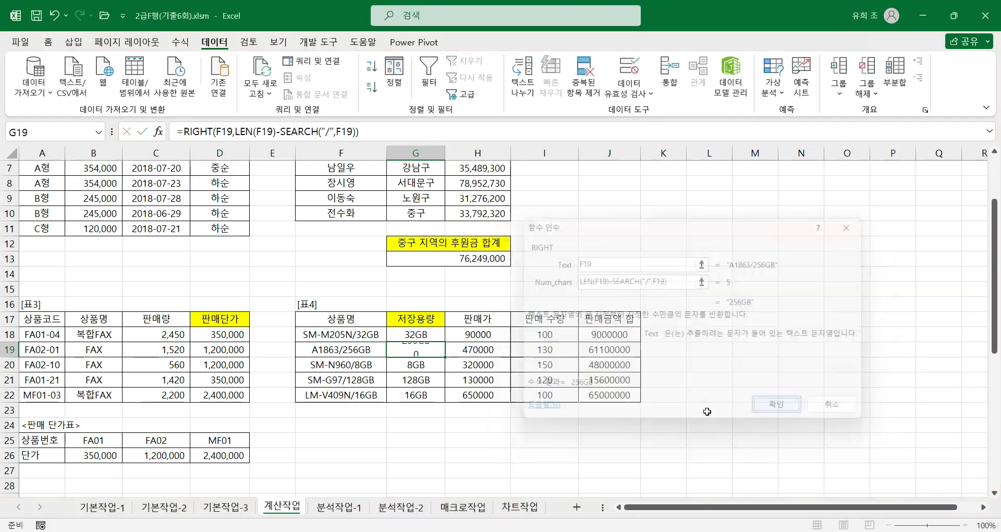
Step: Inspect the G20 formula's function arguments for SEARCH, LEN and RIGHT in turn, and close them without edits
{"action": "left_click", "coordinate": [416, 366]}
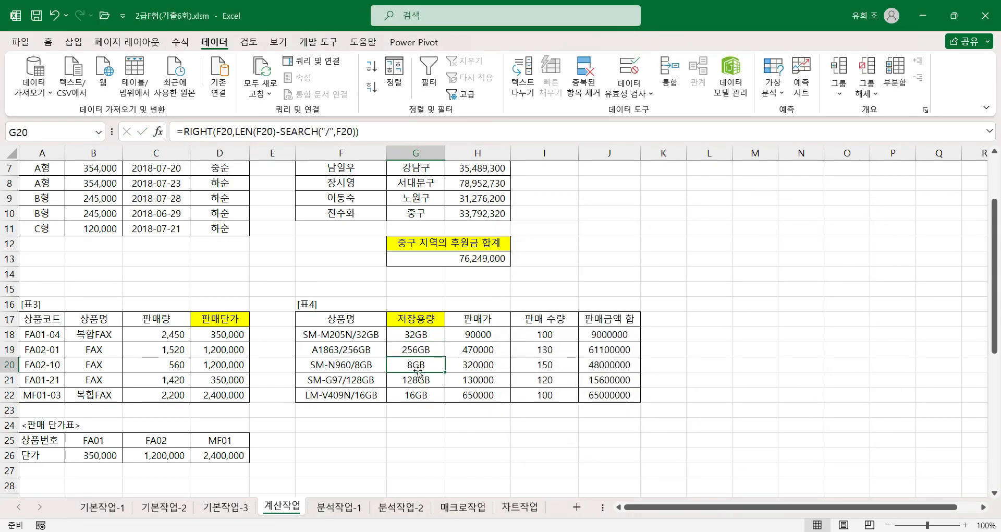
{"action": "left_click", "coordinate": [295, 132]}
{"action": "left_click", "coordinate": [158, 131]}
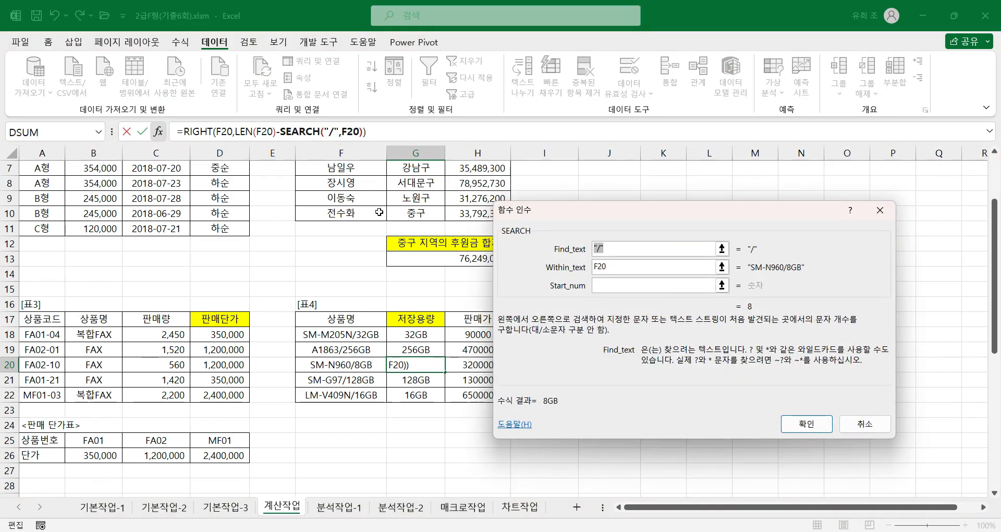
{"action": "left_click", "coordinate": [246, 131]}
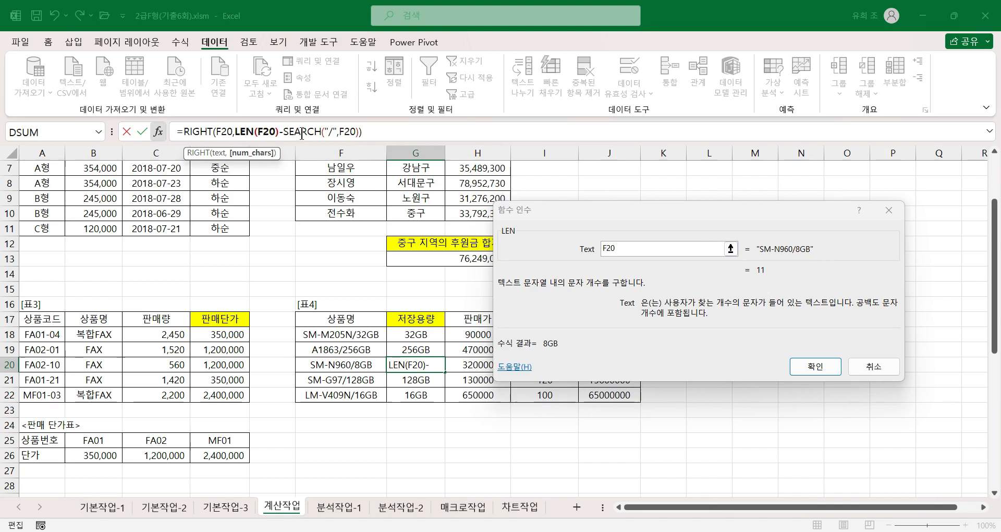
{"action": "left_click", "coordinate": [190, 130]}
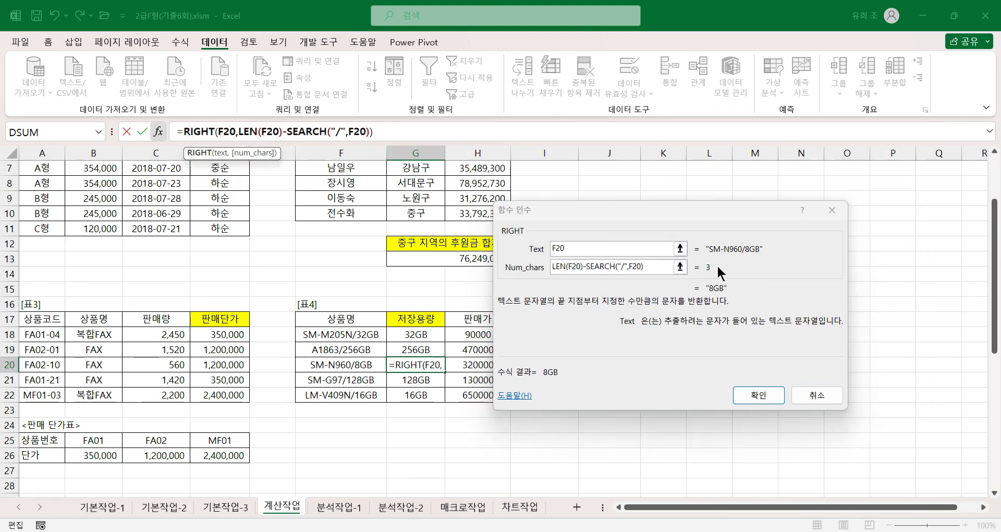
{"action": "left_click", "coordinate": [759, 395]}
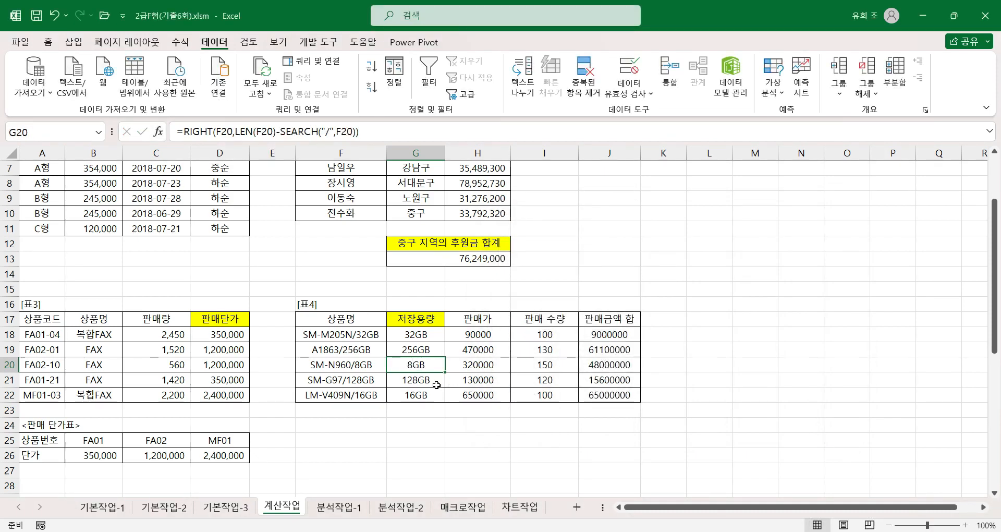
Step: Go to 표5 and select C44, the 인사고과평균 cell for 부장
{"action": "scroll", "coordinate": [215, 395], "scroll_direction": "down", "scroll_amount": 3}
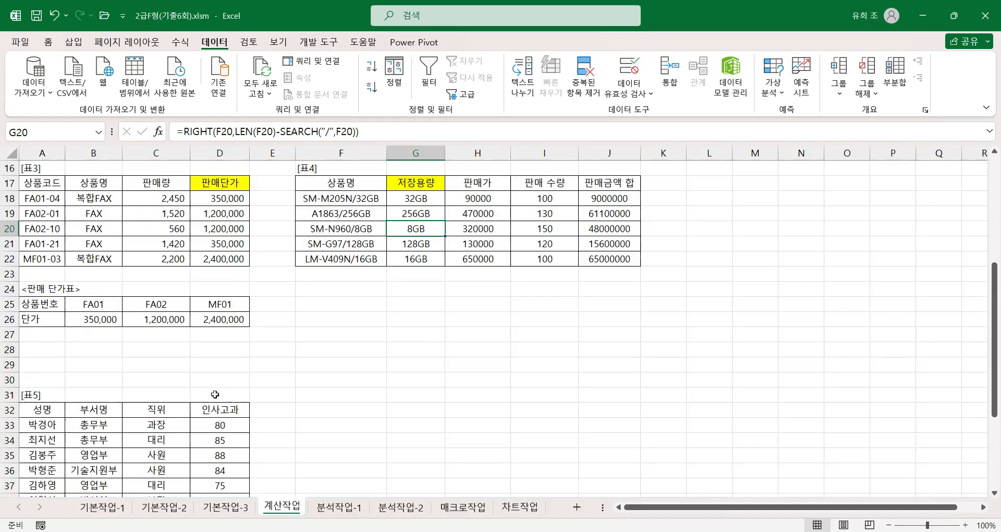
{"action": "scroll", "coordinate": [215, 395], "scroll_direction": "down", "scroll_amount": 4}
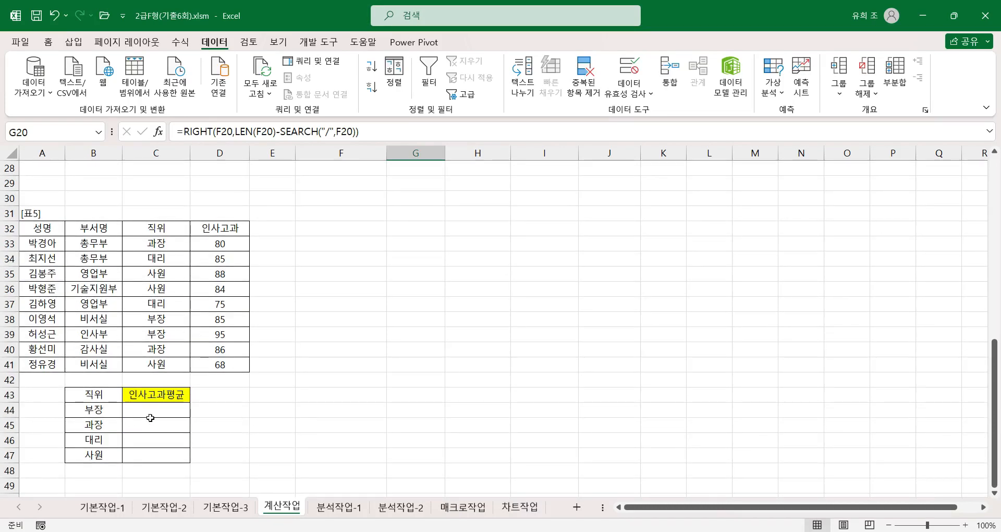
{"action": "left_click", "coordinate": [167, 411]}
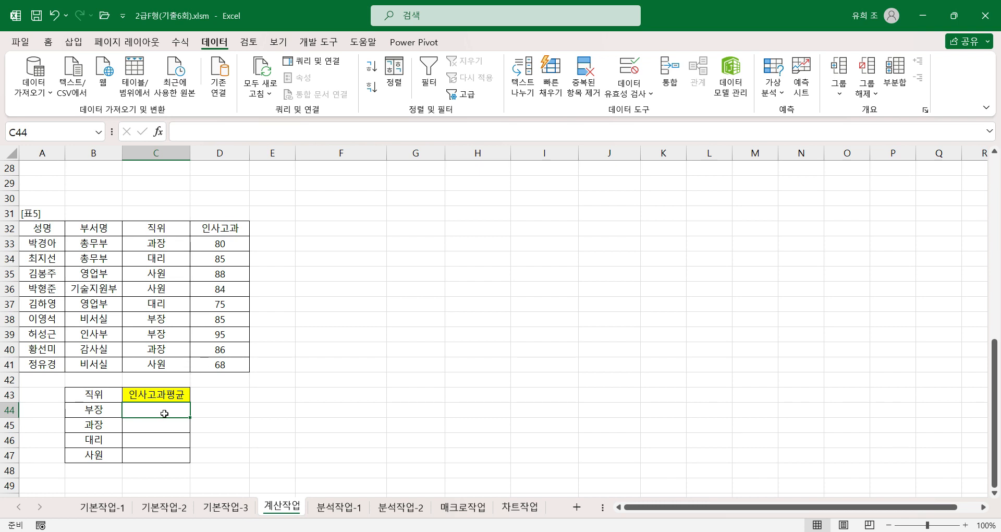
{"action": "left_click", "coordinate": [97, 410]}
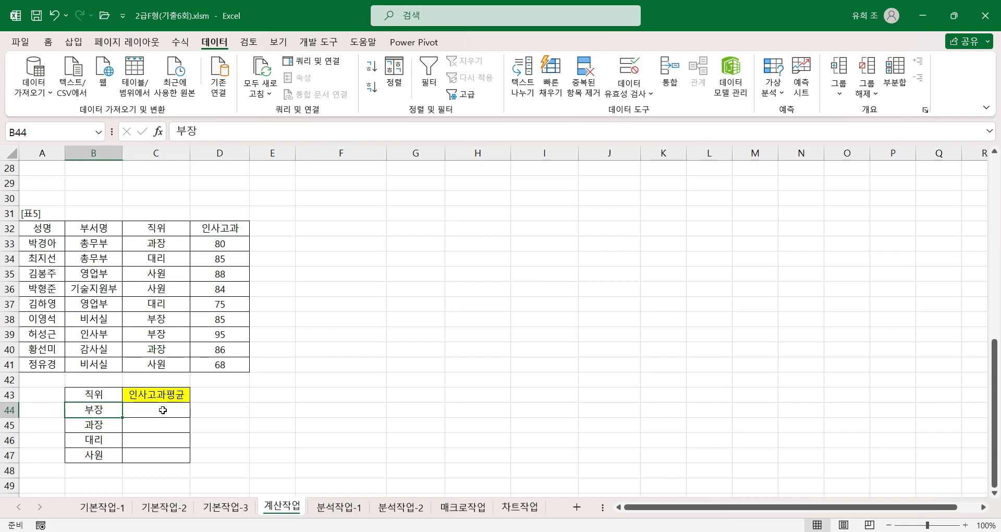
{"action": "left_click", "coordinate": [161, 410]}
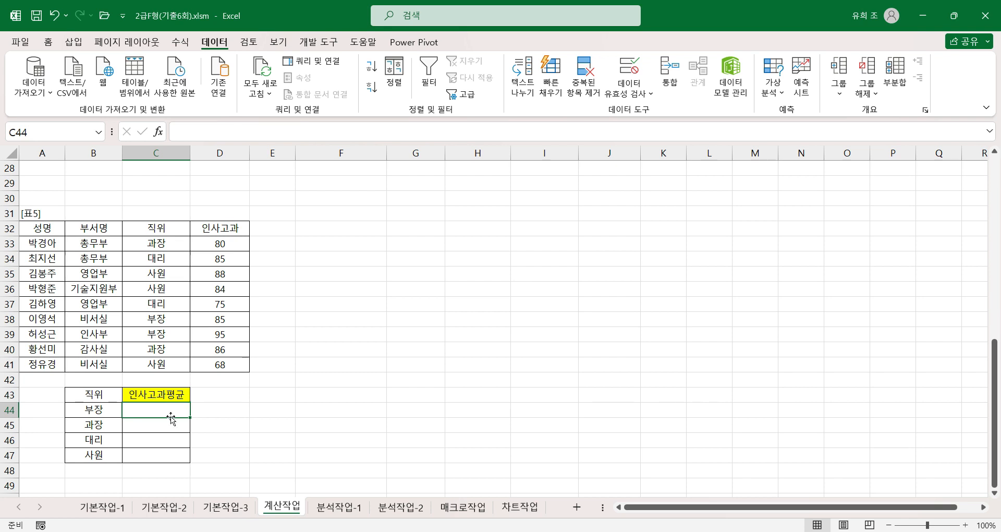
Step: Start an AVERAGEIF function in C44 and set its Range to the absolute 직위 cells $C$33:$C$41
{"action": "type", "text": "="}
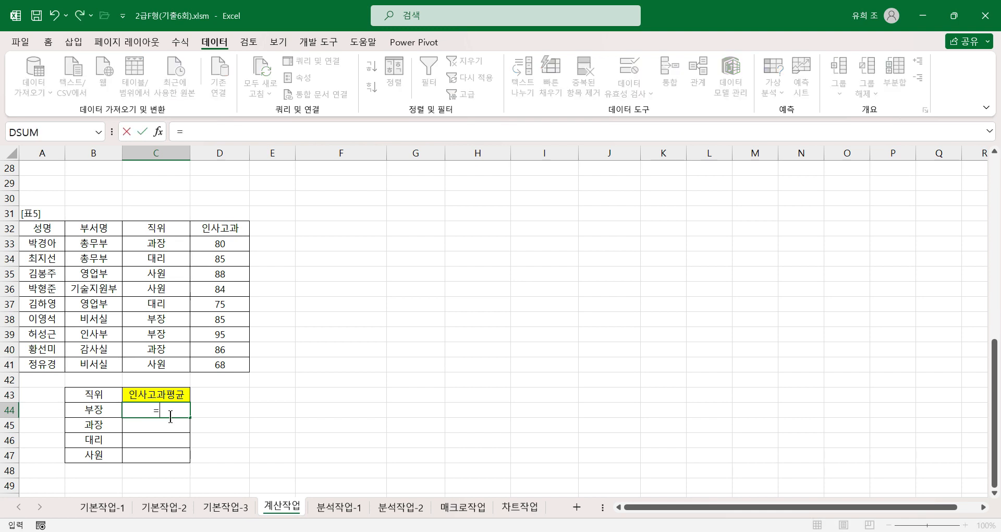
{"action": "type", "text": "a"}
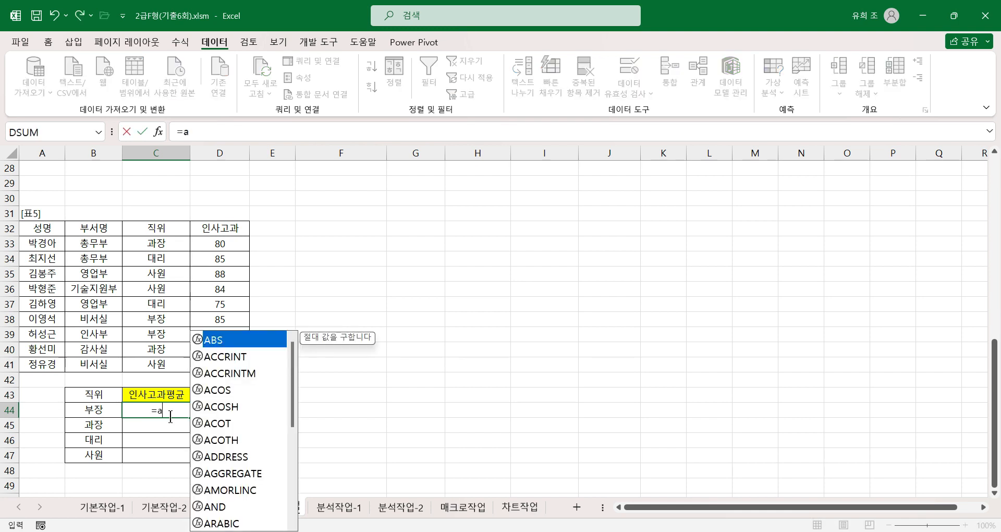
{"action": "type", "text": "ver"}
{"action": "type", "text": "ag"}
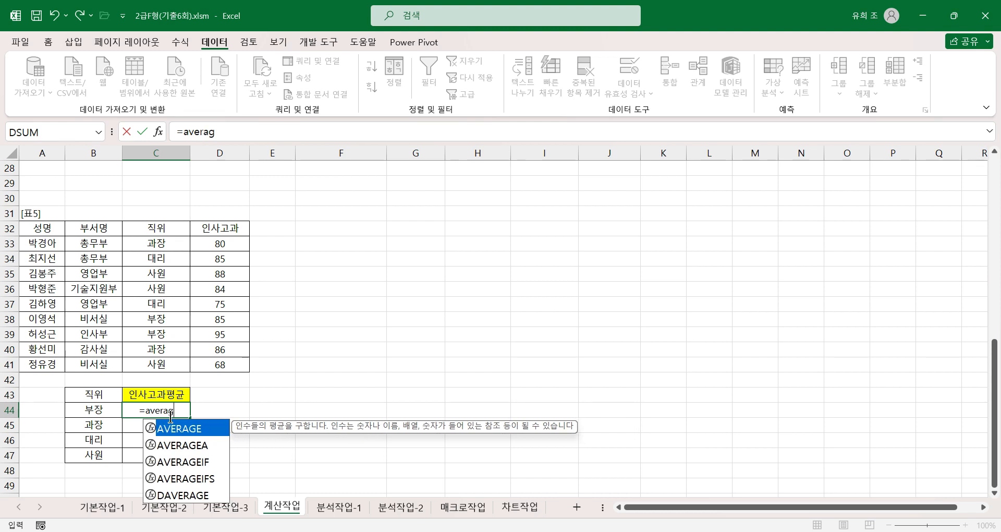
{"action": "type", "text": "eif("}
{"action": "key", "text": "ctrl+a"}
{"action": "left_click_drag", "start_coordinate": [582, 210], "coordinate": [413, 210]}
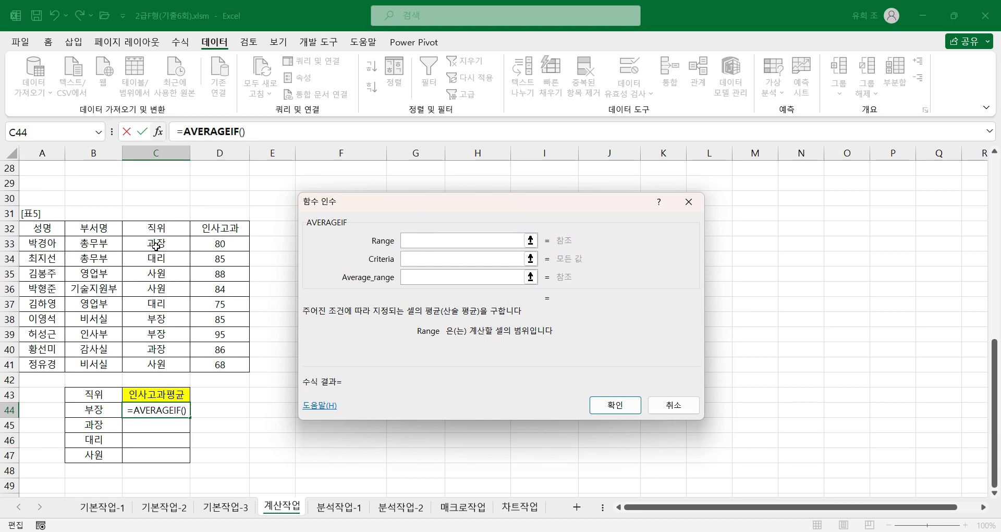
{"action": "left_click_drag", "start_coordinate": [162, 245], "coordinate": [169, 366]}
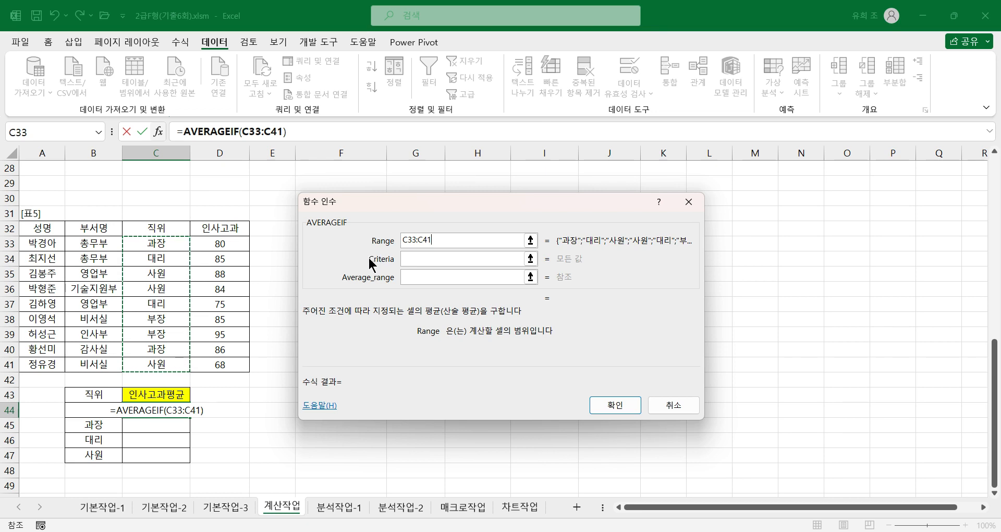
{"action": "key", "text": "F4"}
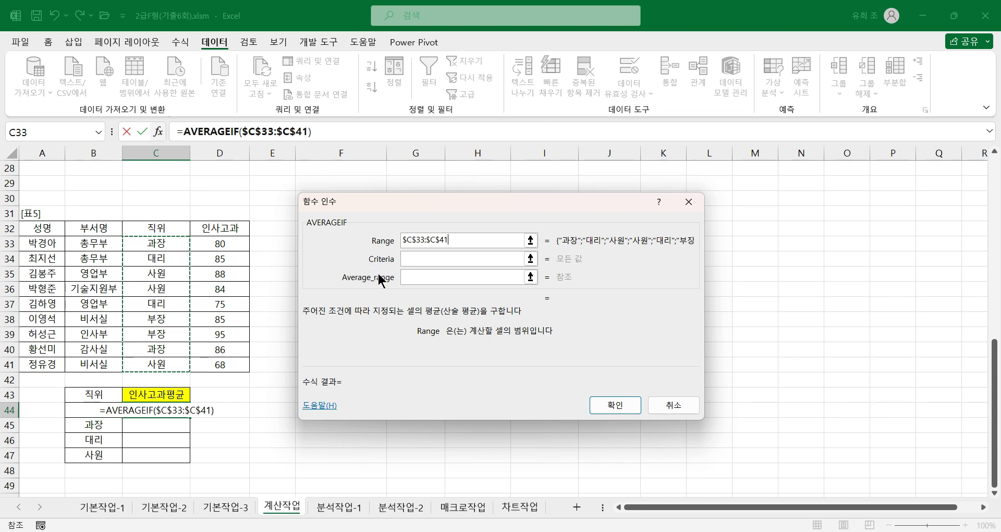
Step: Complete the AVERAGEIF arguments with B44 as Criteria and $D$33:$D$41 as Average_range, and accept the formula
{"action": "left_click", "coordinate": [414, 262]}
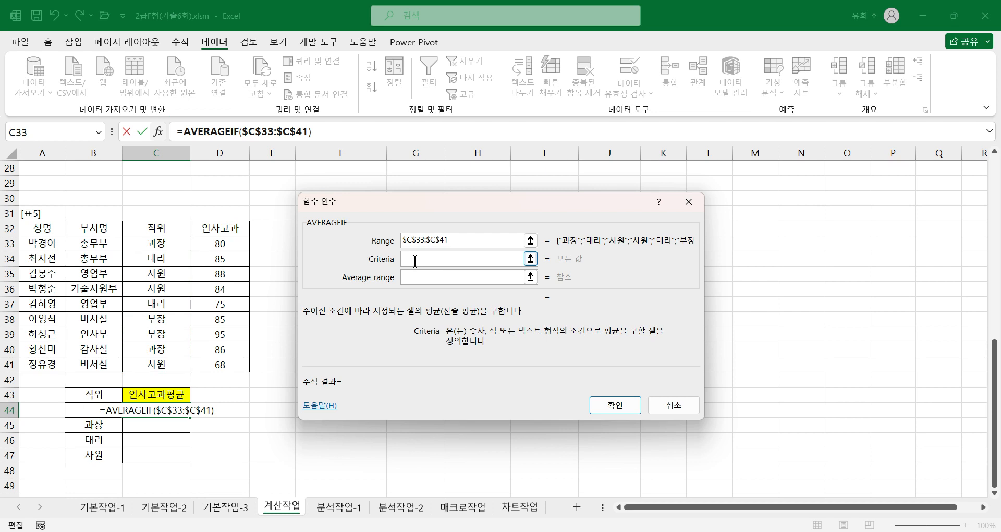
{"action": "left_click", "coordinate": [97, 411]}
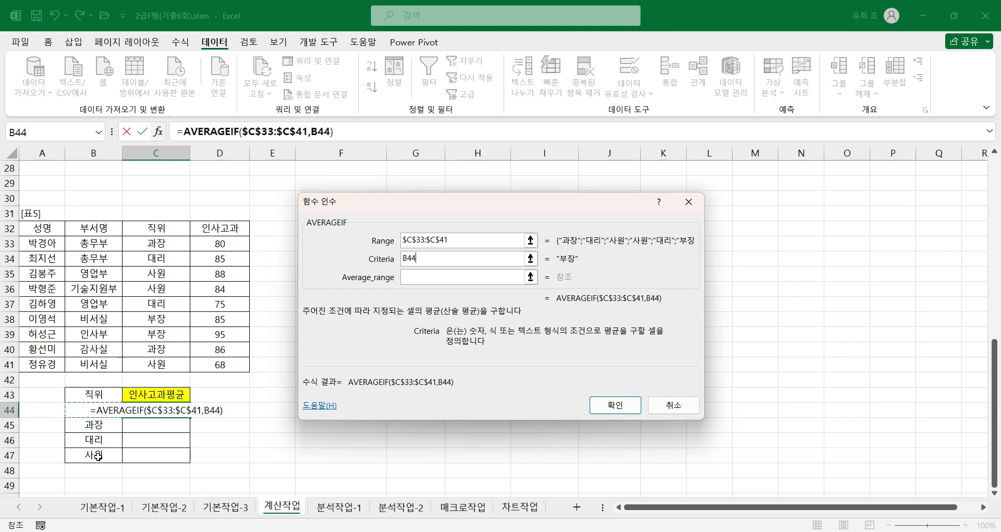
{"action": "left_click", "coordinate": [420, 278]}
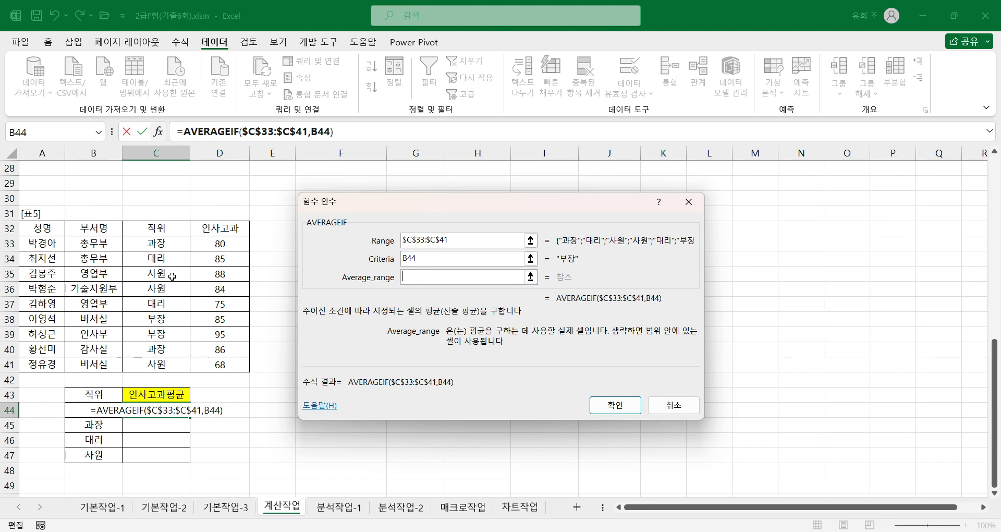
{"action": "left_click_drag", "start_coordinate": [237, 241], "coordinate": [237, 363]}
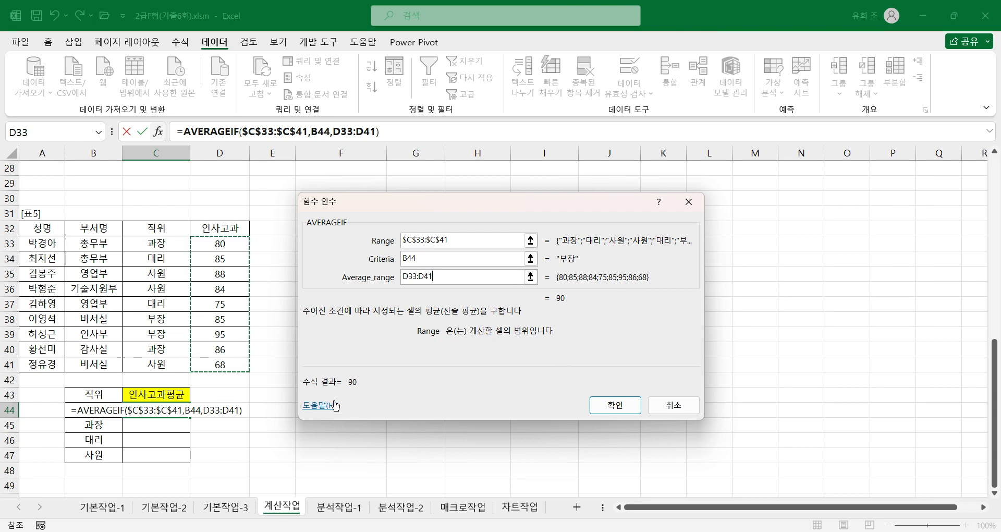
{"action": "key", "text": "F4"}
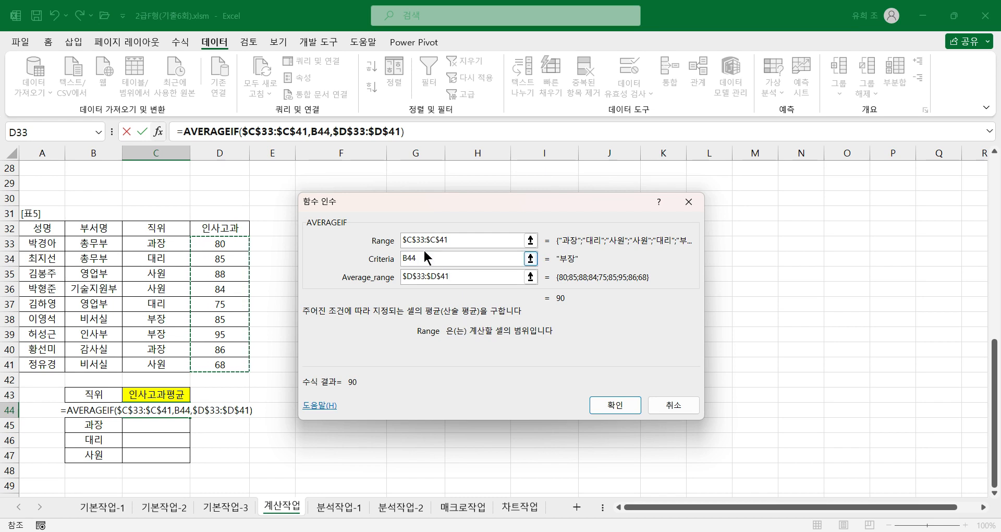
{"action": "left_click", "coordinate": [610, 405]}
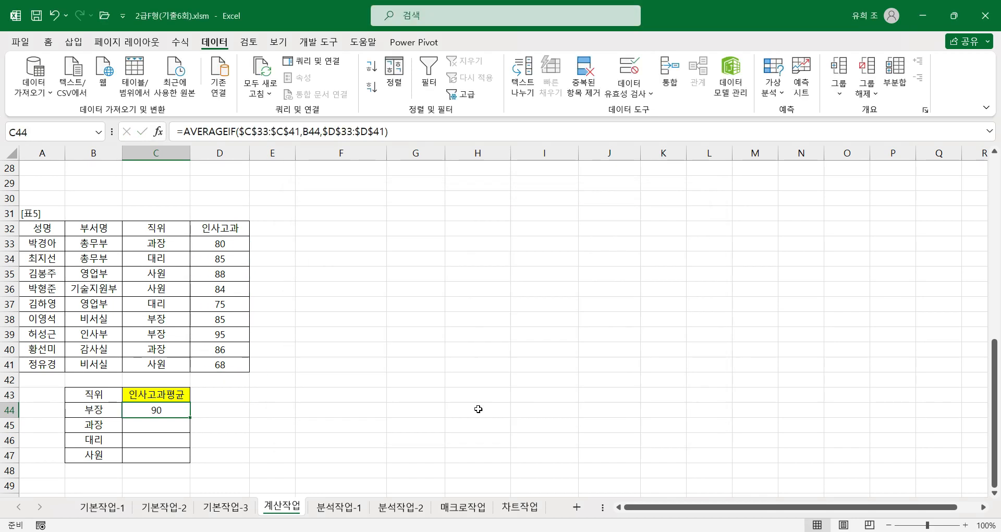
Step: Fill the AVERAGEIF formula from C44 down through C47 and check the copied formulas
{"action": "double_click", "coordinate": [190, 419]}
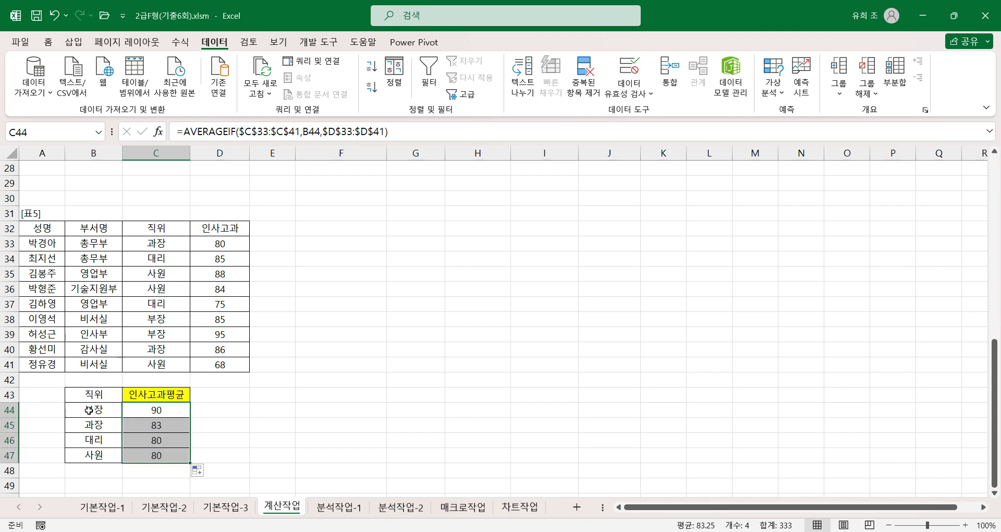
{"action": "left_click", "coordinate": [179, 411]}
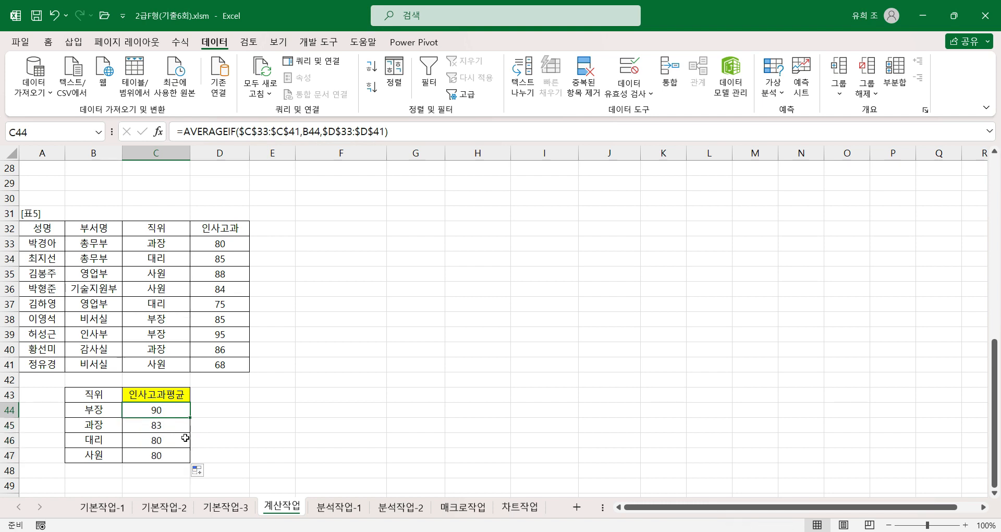
{"action": "left_click", "coordinate": [168, 427]}
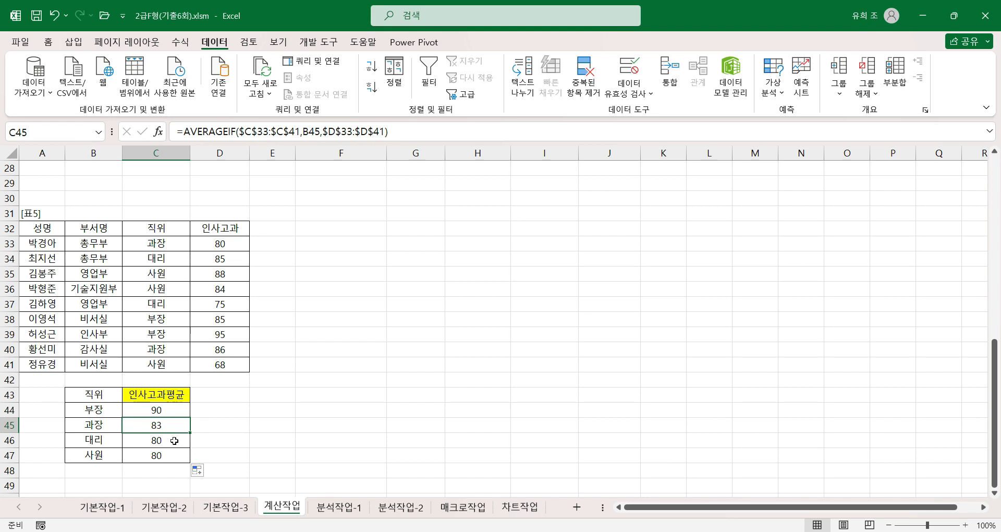
{"action": "left_click", "coordinate": [174, 440]}
{"action": "left_click", "coordinate": [173, 459]}
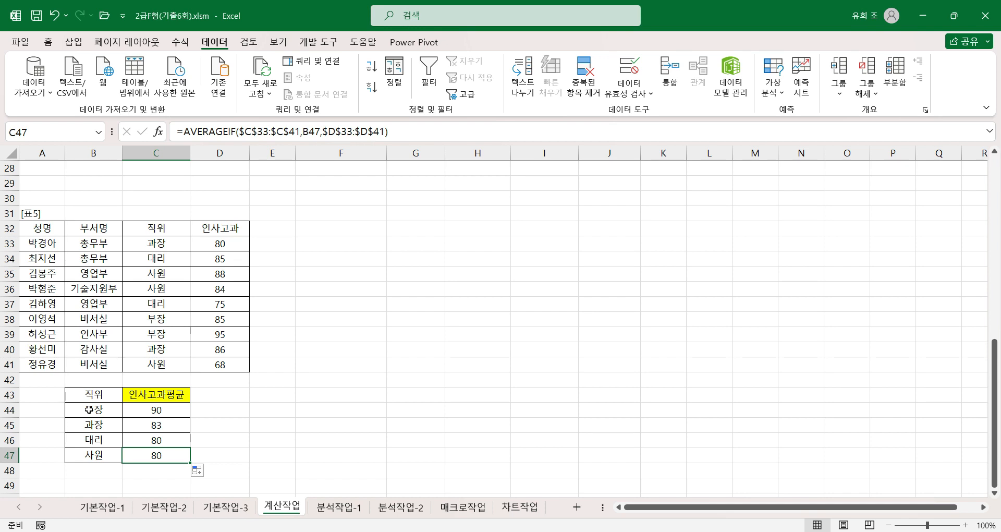
Step: Put B44& in front of AVERAGEIF in the C44 formula to join the 직위 name to the average
{"action": "left_click", "coordinate": [152, 413]}
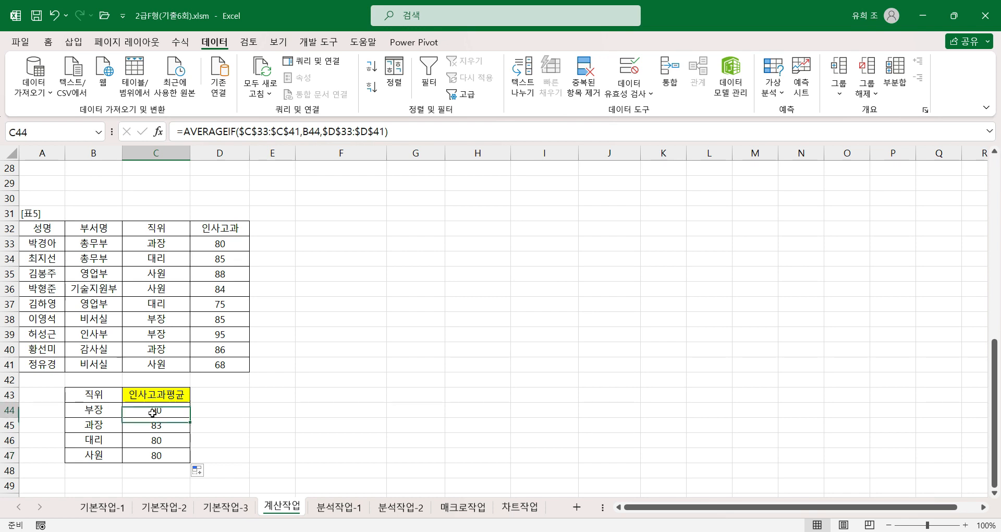
{"action": "left_click", "coordinate": [185, 132]}
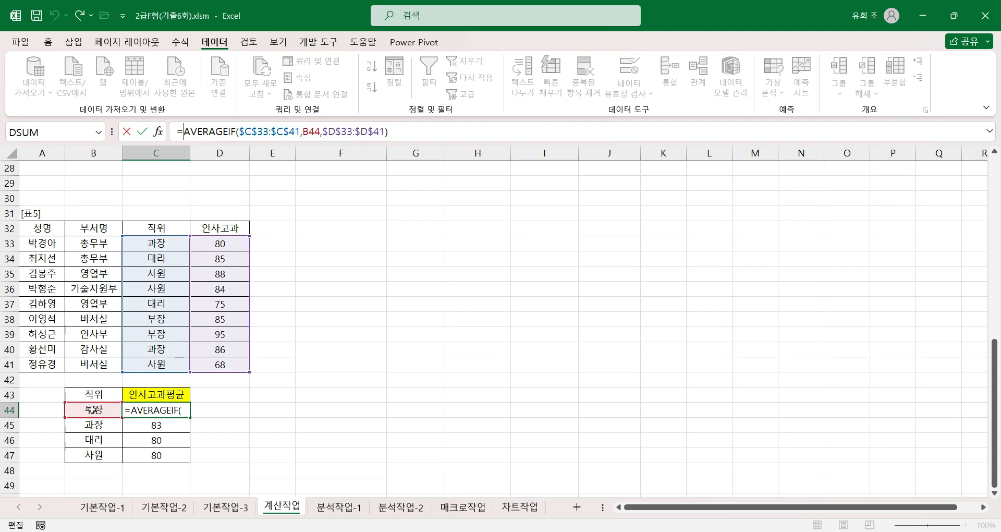
{"action": "left_click", "coordinate": [93, 410]}
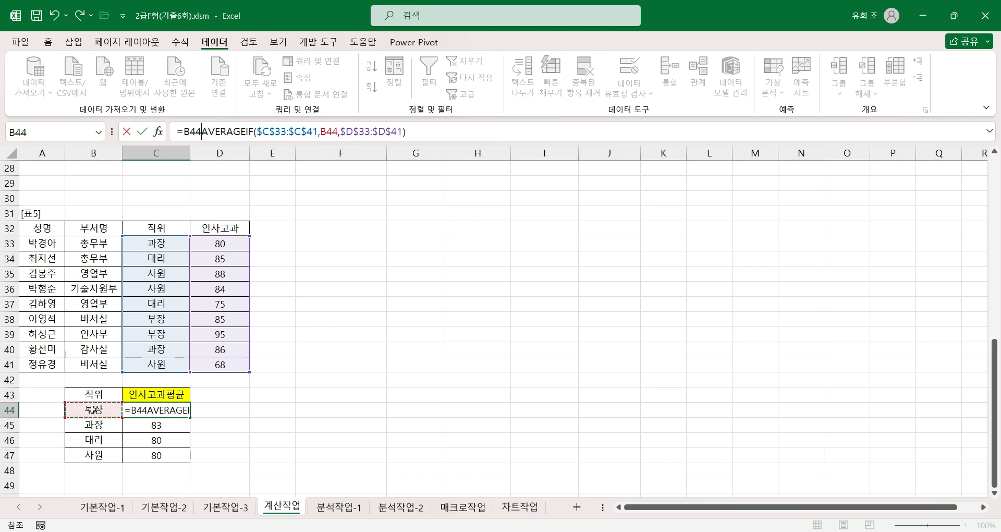
{"action": "type", "text": "&"}
{"action": "key", "text": "Return"}
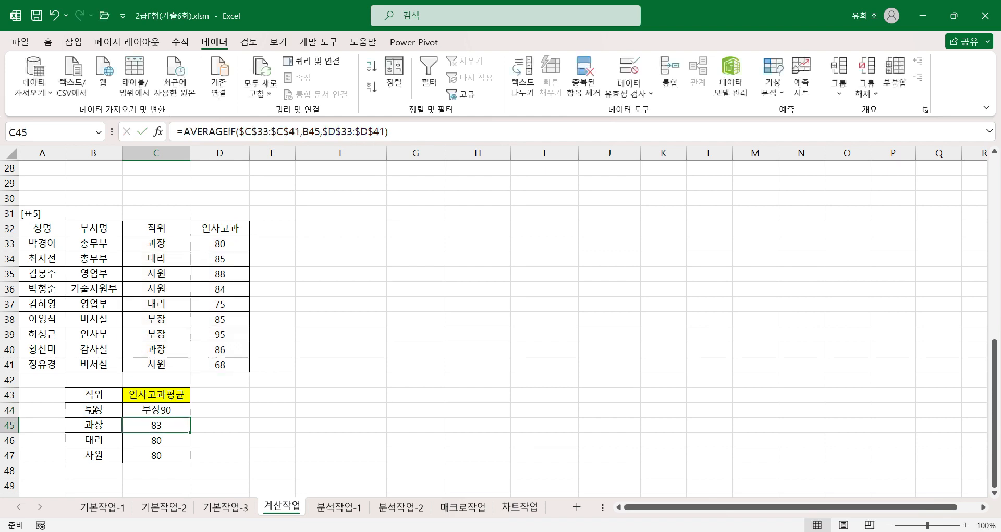
Step: Insert "-"& between B44& and AVERAGEIF in the C44 formula and fill it down through C47
{"action": "left_click", "coordinate": [157, 410]}
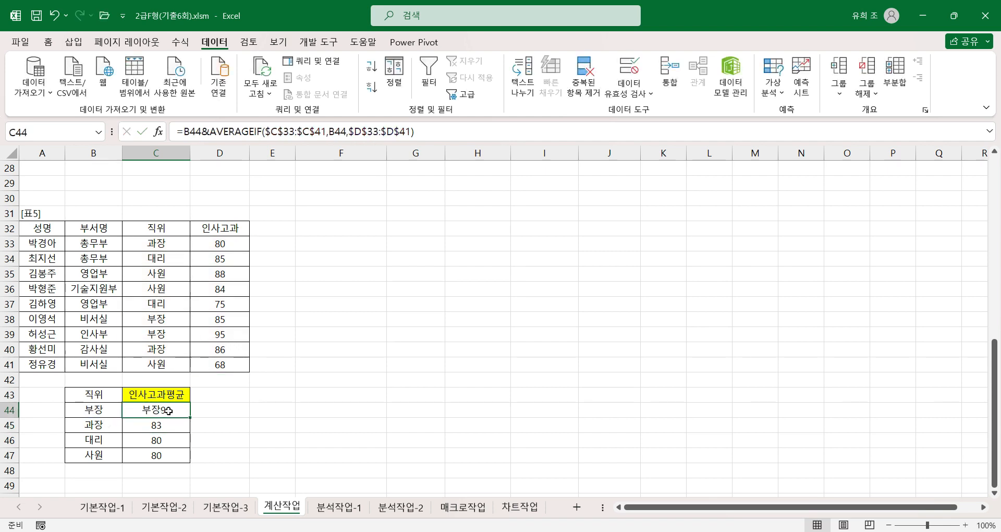
{"action": "left_click", "coordinate": [202, 130]}
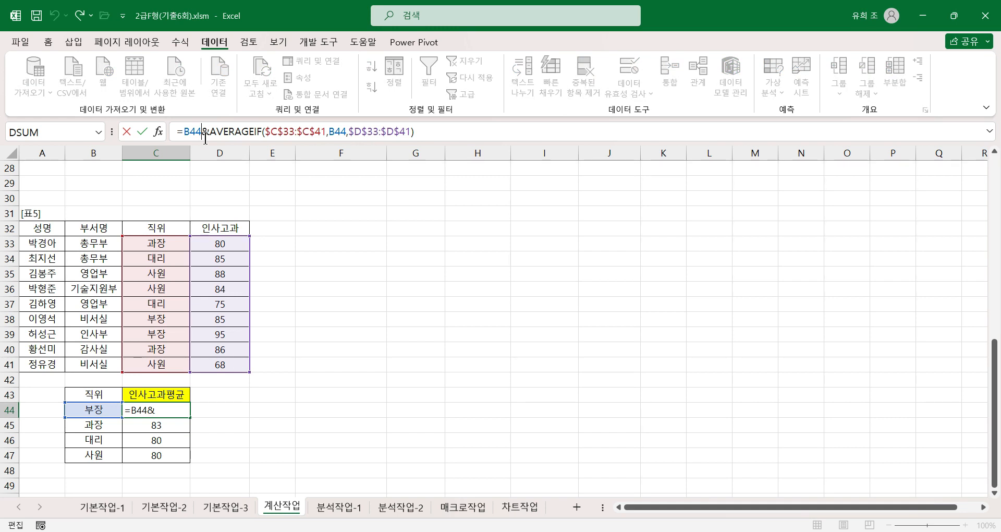
{"action": "left_click", "coordinate": [208, 134]}
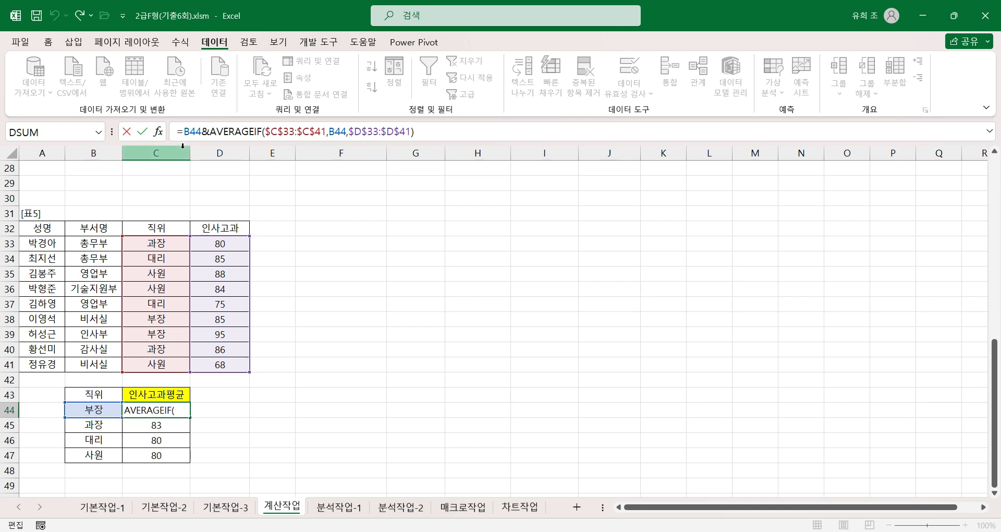
{"action": "type", "text": "\"-"}
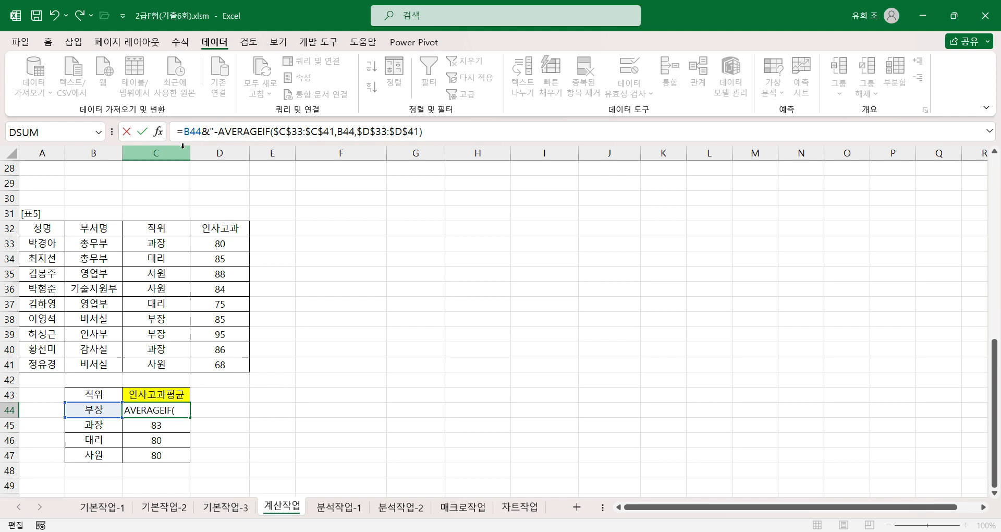
{"action": "type", "text": "\""}
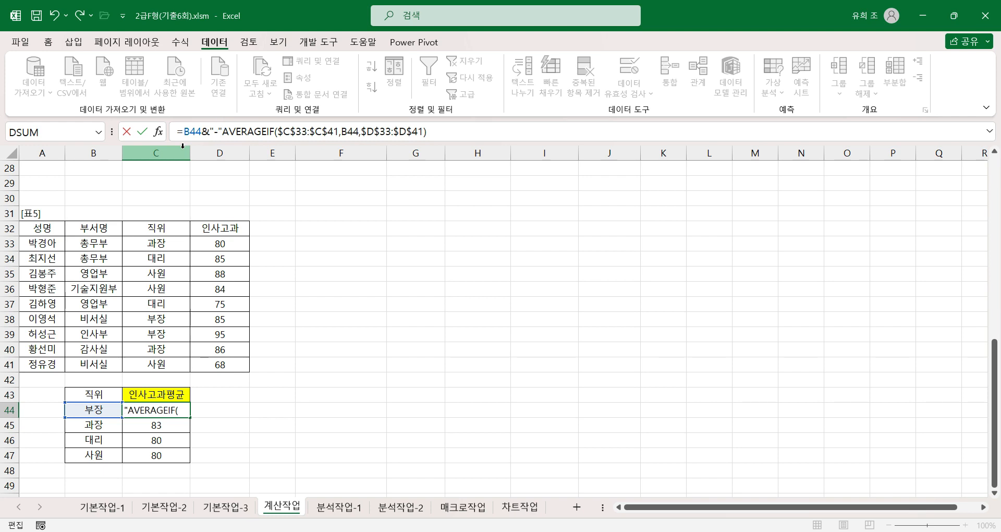
{"action": "type", "text": "&"}
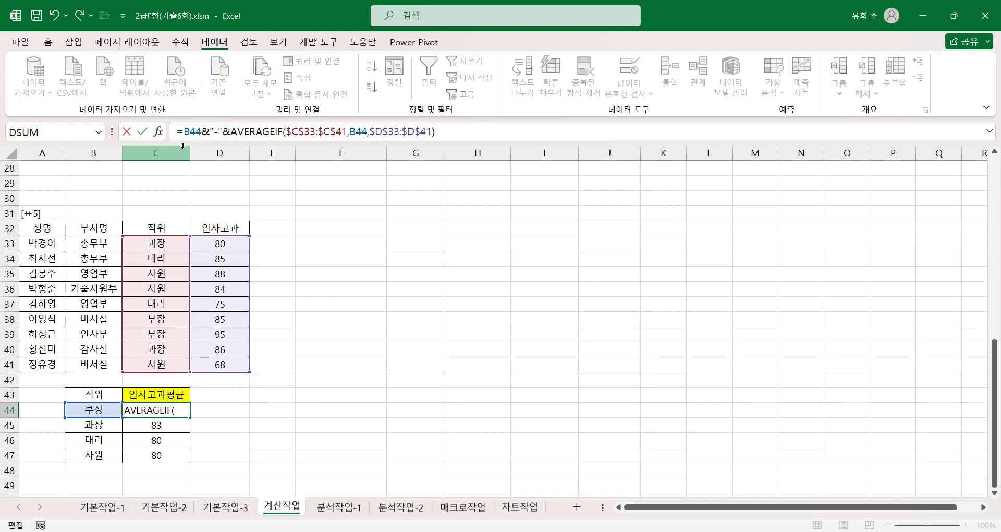
{"action": "key", "text": "ctrl+Return"}
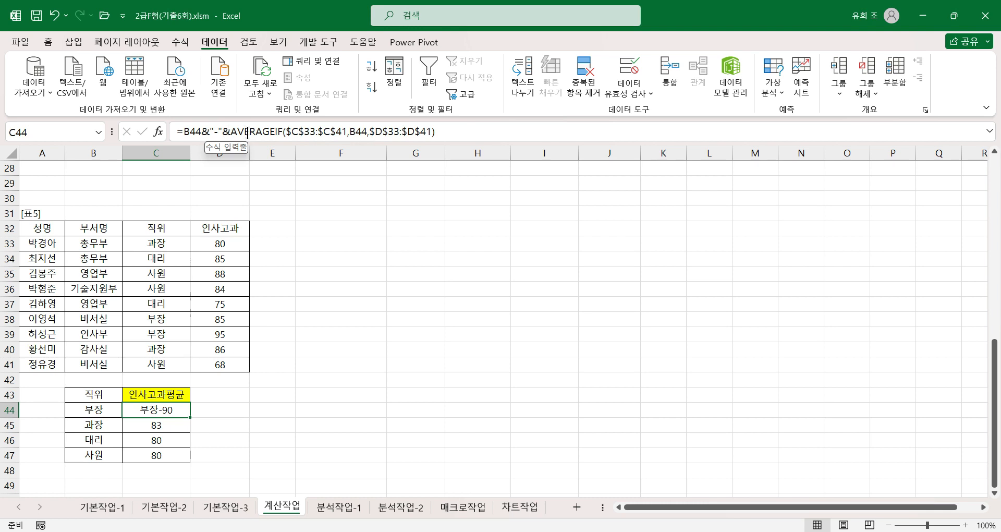
{"action": "double_click", "coordinate": [189, 417]}
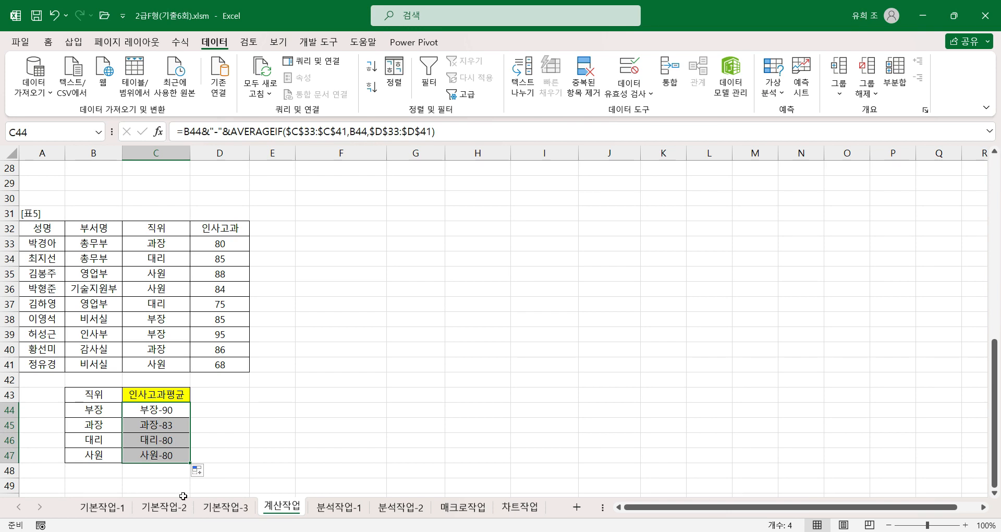
Step: Examine the copied formulas in C44:C47 and compare them with the 직위 names beside them
{"action": "left_click", "coordinate": [143, 426]}
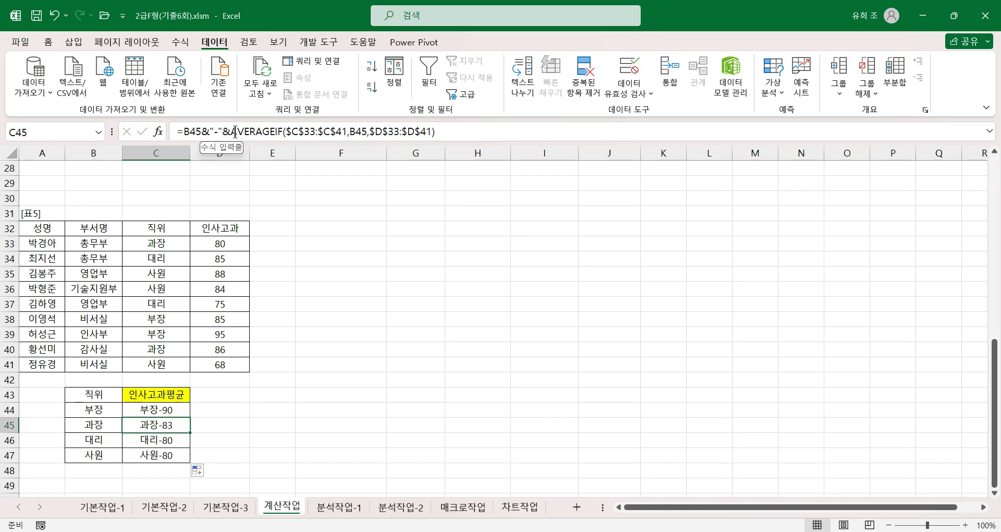
{"action": "left_click", "coordinate": [152, 440]}
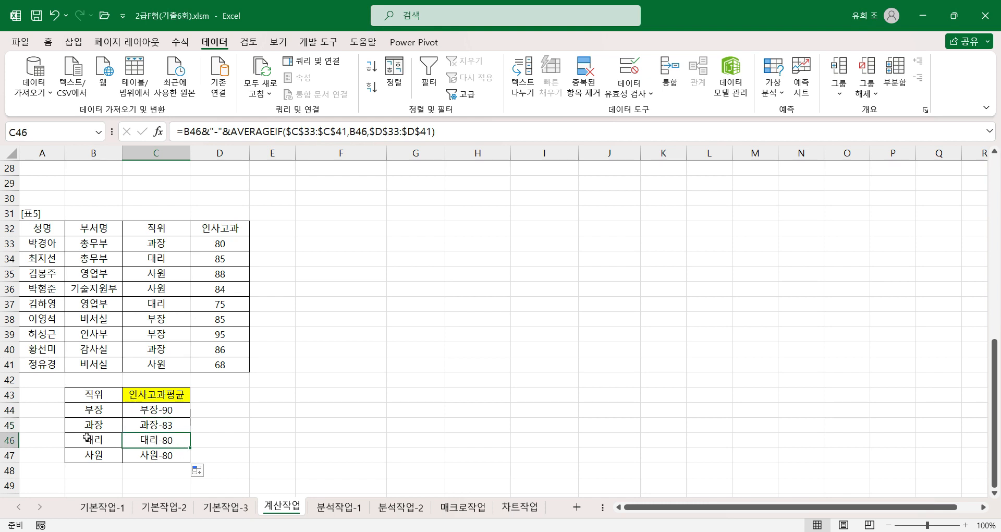
{"action": "left_click", "coordinate": [157, 455]}
{"action": "left_click", "coordinate": [153, 412]}
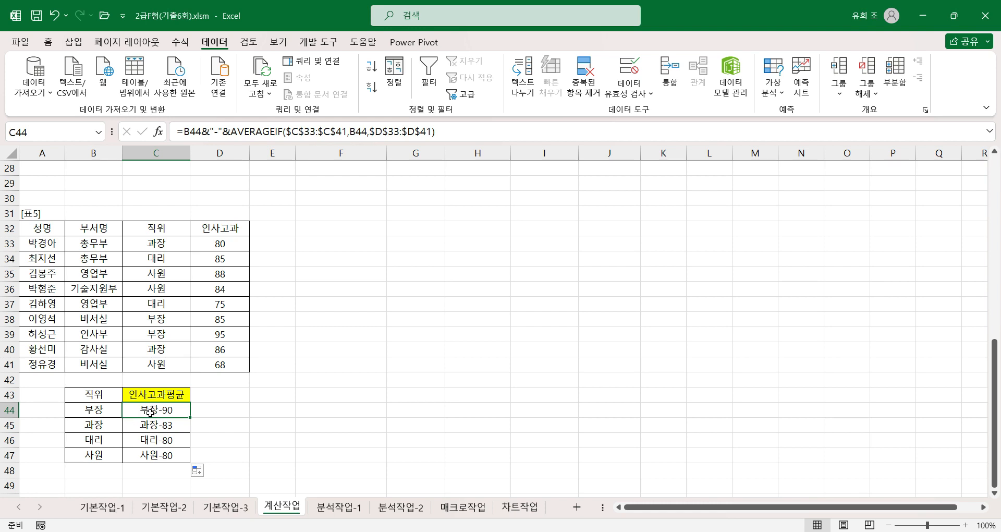
{"action": "left_click", "coordinate": [95, 428]}
{"action": "left_click", "coordinate": [97, 441]}
{"action": "left_click", "coordinate": [97, 454]}
{"action": "left_click", "coordinate": [154, 416]}
{"action": "left_click", "coordinate": [155, 426]}
{"action": "left_click", "coordinate": [151, 441]}
{"action": "left_click", "coordinate": [151, 456]}
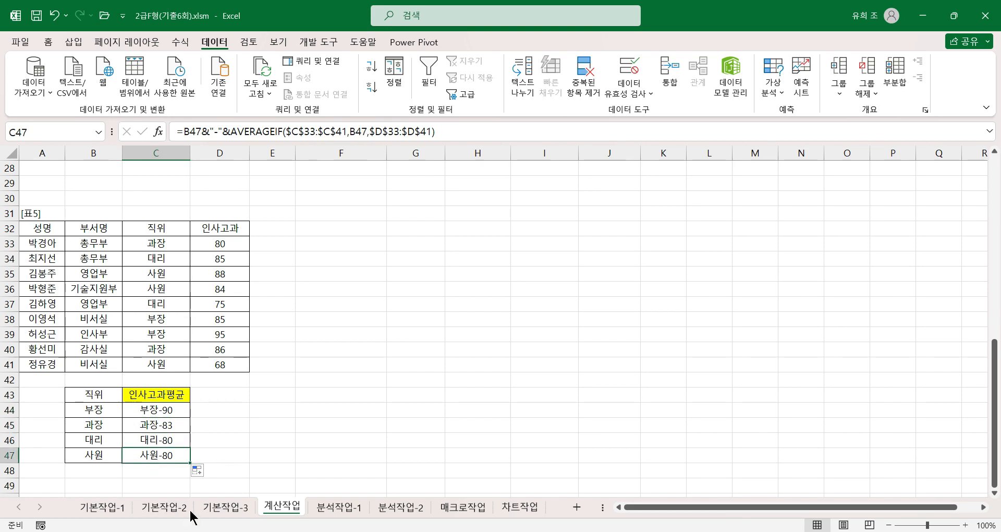
{"action": "left_click", "coordinate": [156, 410]}
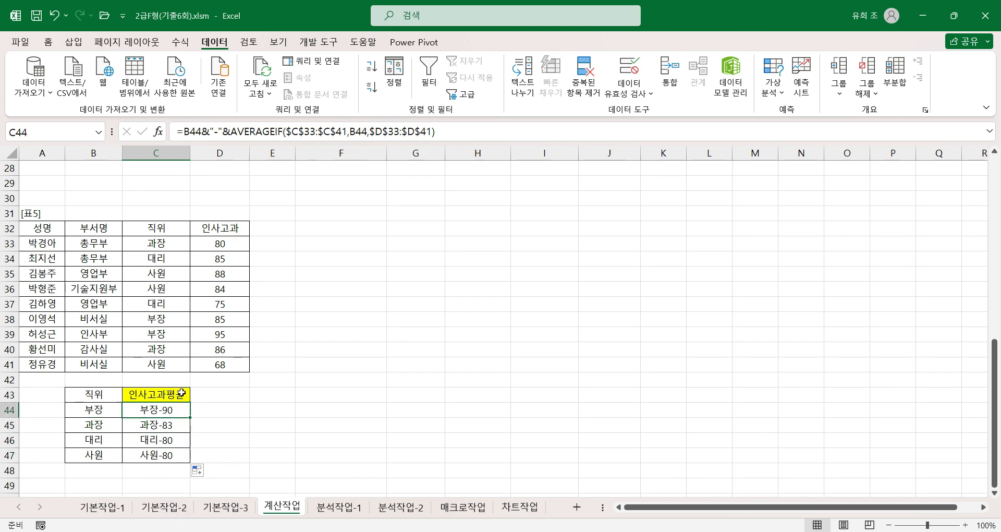
{"action": "left_click", "coordinate": [151, 430]}
{"action": "left_click", "coordinate": [148, 443]}
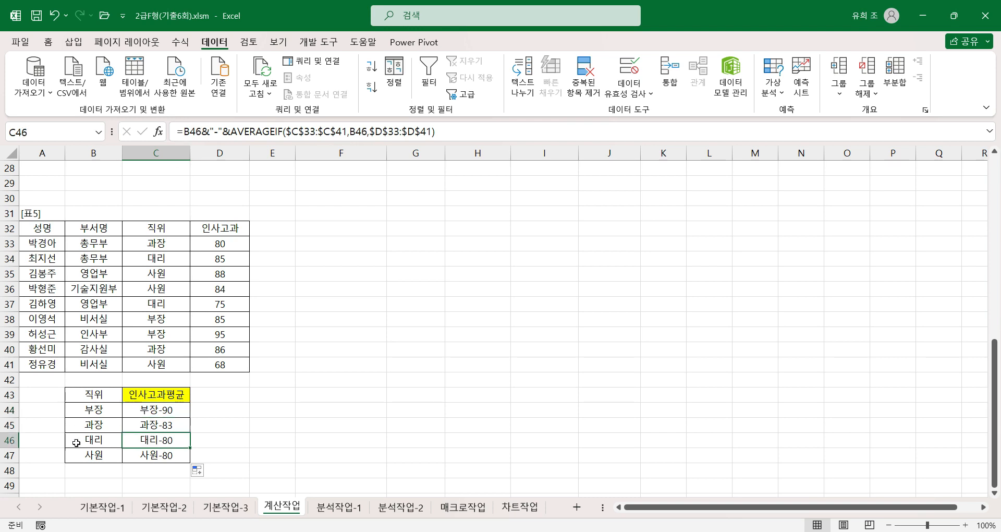
{"action": "left_click", "coordinate": [152, 456]}
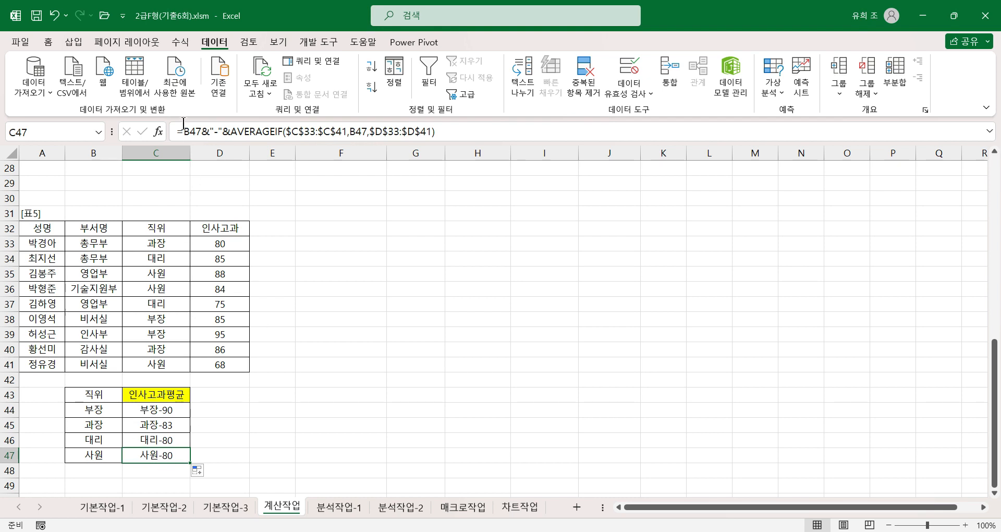
Step: Switch to the 분석작업-1 sheet and examine the 기타비용 and 순이익 headers and the cells beneath them
{"action": "left_click", "coordinate": [158, 411]}
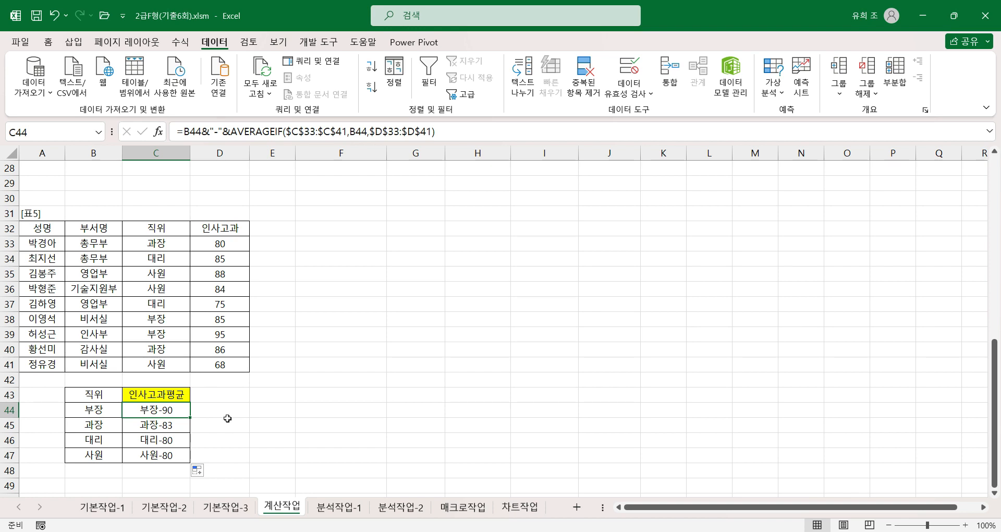
{"action": "left_click", "coordinate": [337, 510]}
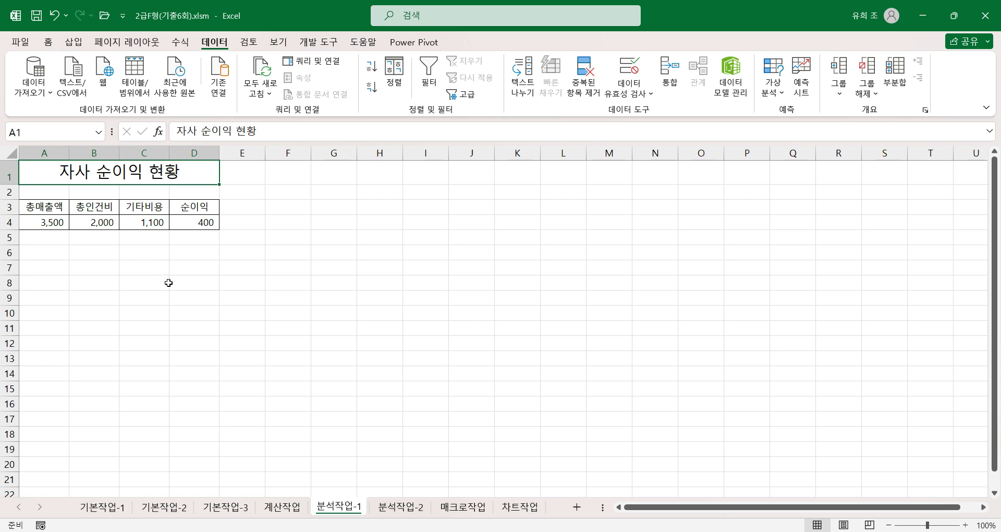
{"action": "left_click", "coordinate": [156, 221]}
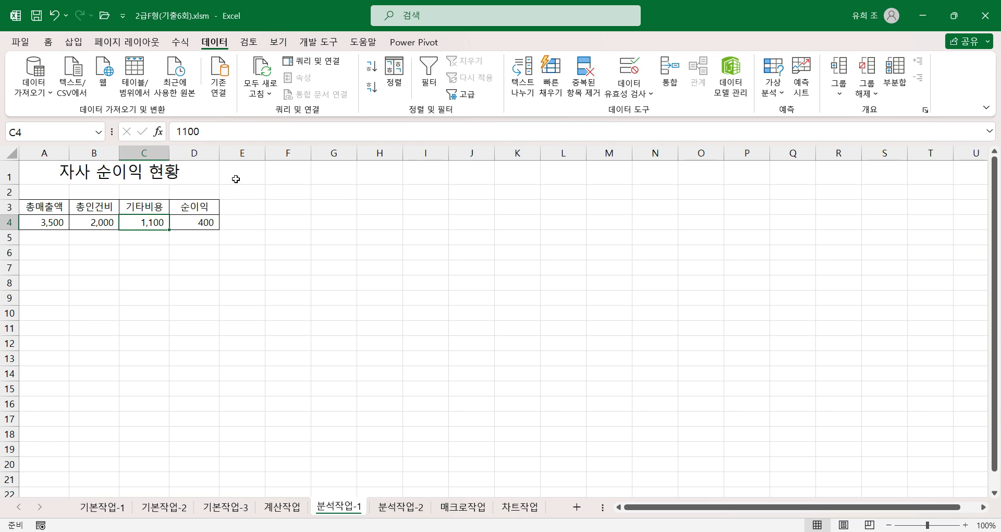
{"action": "left_click", "coordinate": [183, 222]}
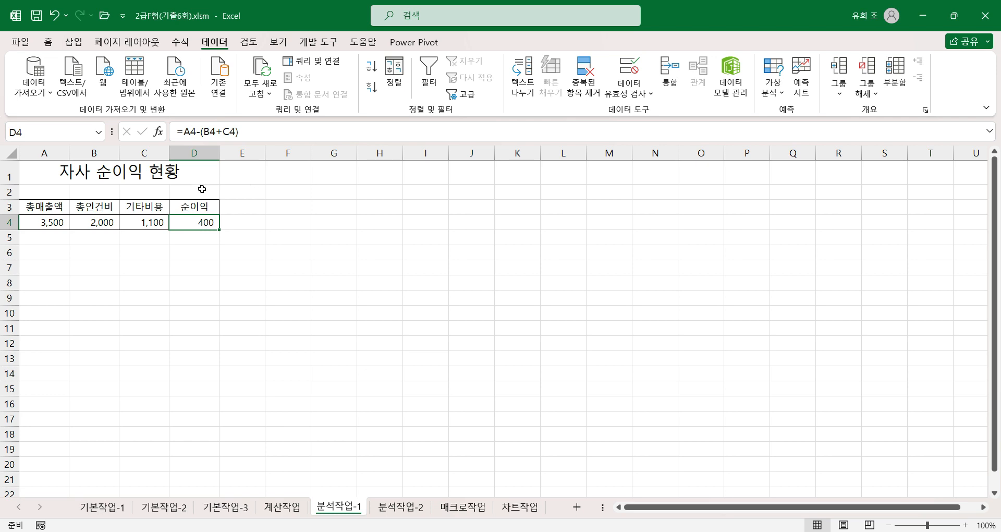
{"action": "left_click", "coordinate": [147, 223]}
{"action": "left_click", "coordinate": [146, 207]}
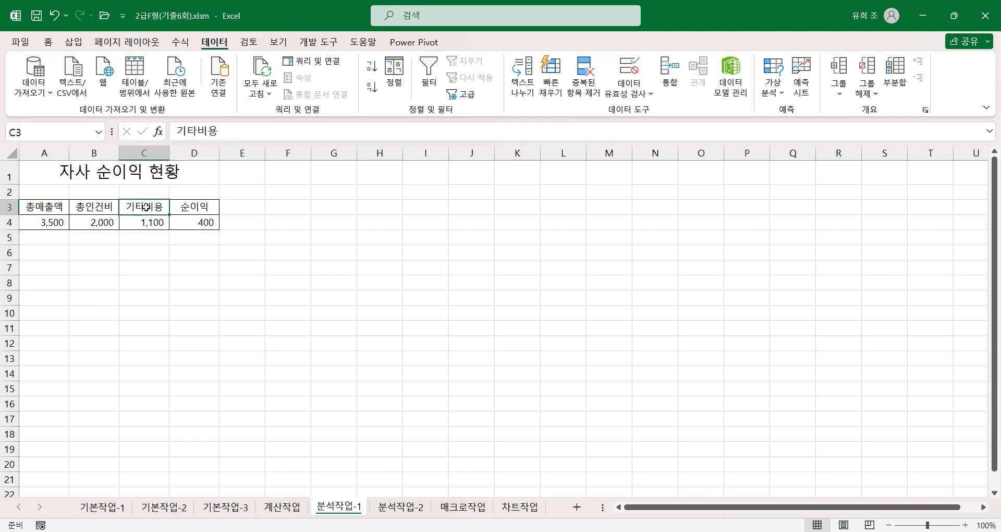
{"action": "left_click", "coordinate": [185, 223]}
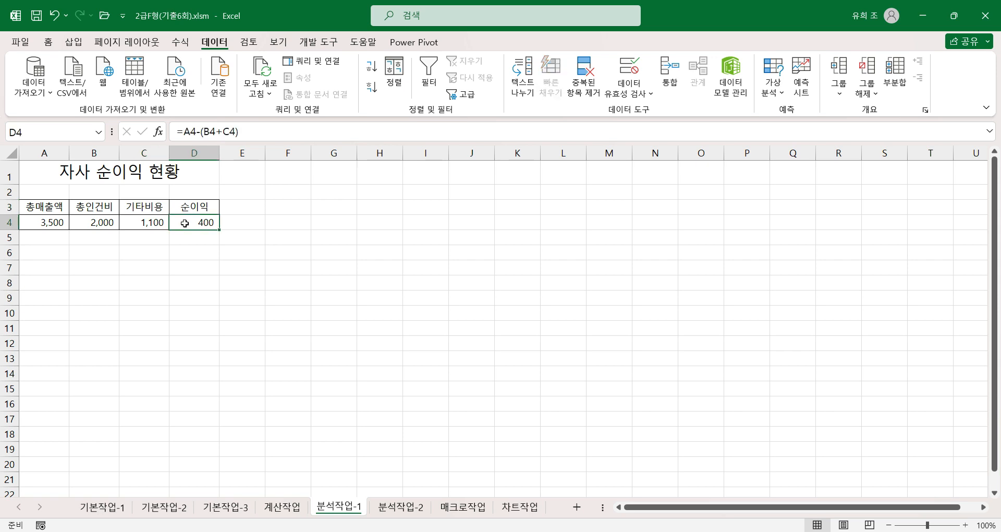
{"action": "left_click", "coordinate": [188, 205]}
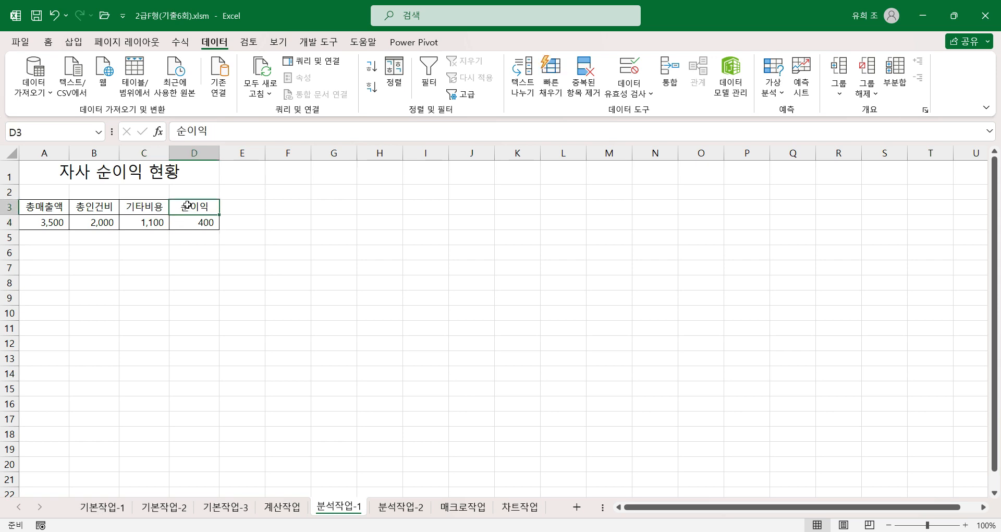
{"action": "left_click", "coordinate": [138, 221]}
{"action": "left_click", "coordinate": [151, 207]}
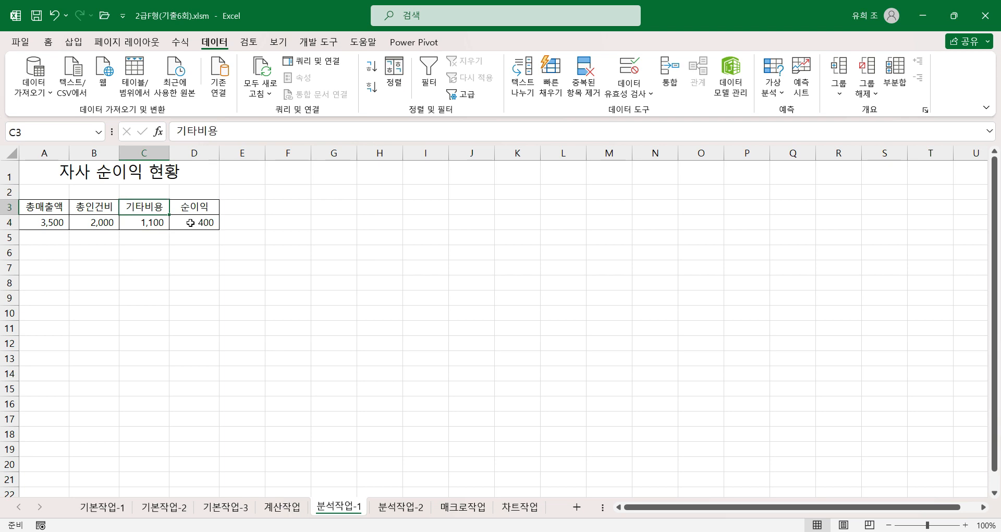
{"action": "left_click", "coordinate": [186, 223]}
{"action": "left_click", "coordinate": [196, 204]}
{"action": "left_click", "coordinate": [145, 223]}
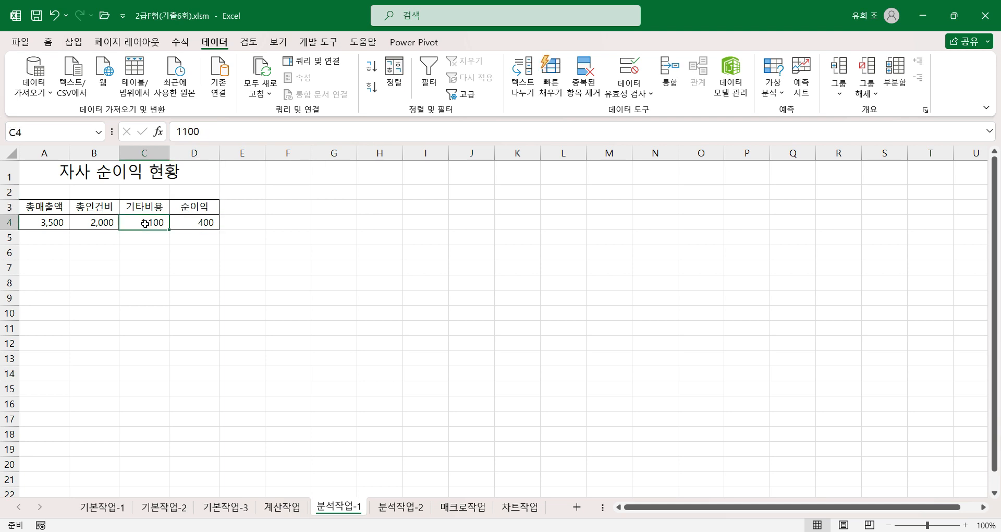
{"action": "left_click", "coordinate": [207, 223]}
Step: Create names for C4 and D4 from the first row of C3:D4 and check the name assigned to each cell
{"action": "left_click_drag", "start_coordinate": [141, 208], "coordinate": [188, 223]}
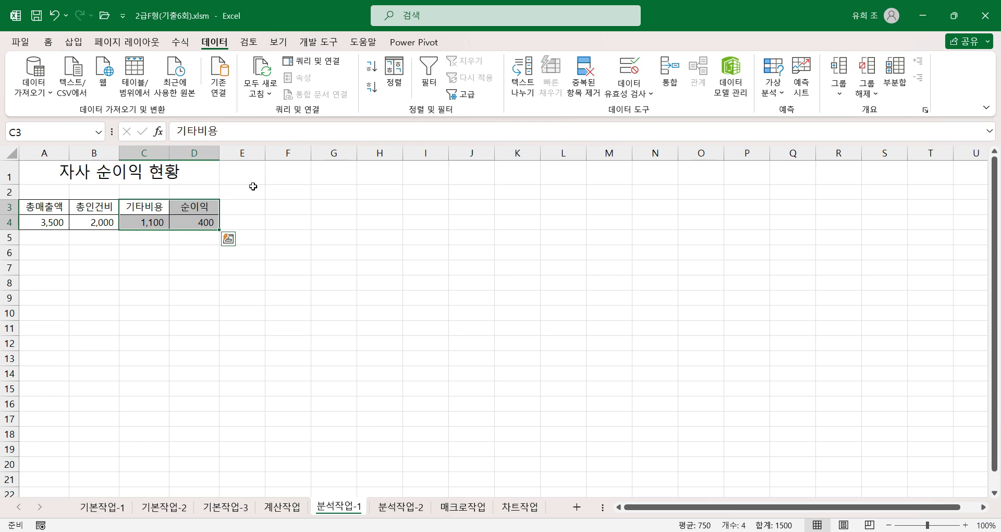
{"action": "left_click", "coordinate": [181, 42]}
{"action": "left_click", "coordinate": [471, 94]}
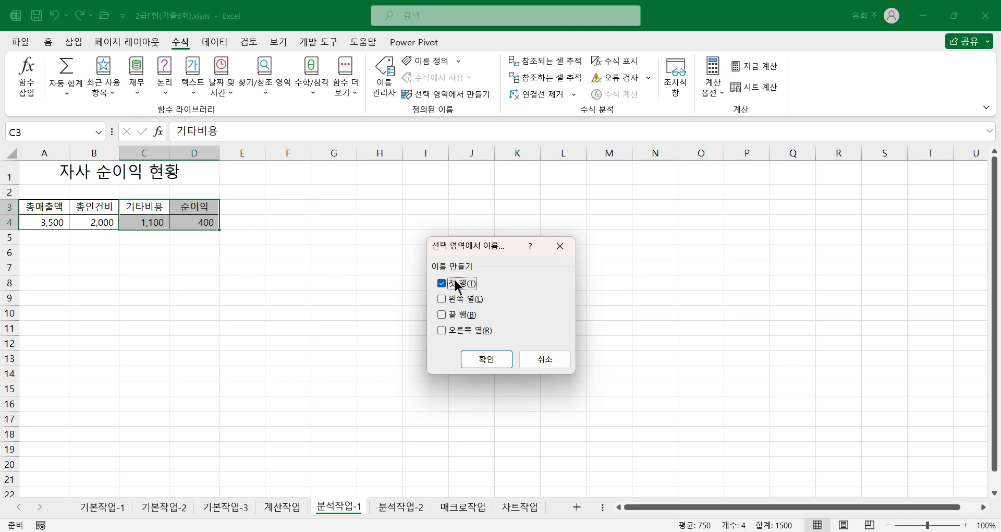
{"action": "left_click", "coordinate": [485, 363]}
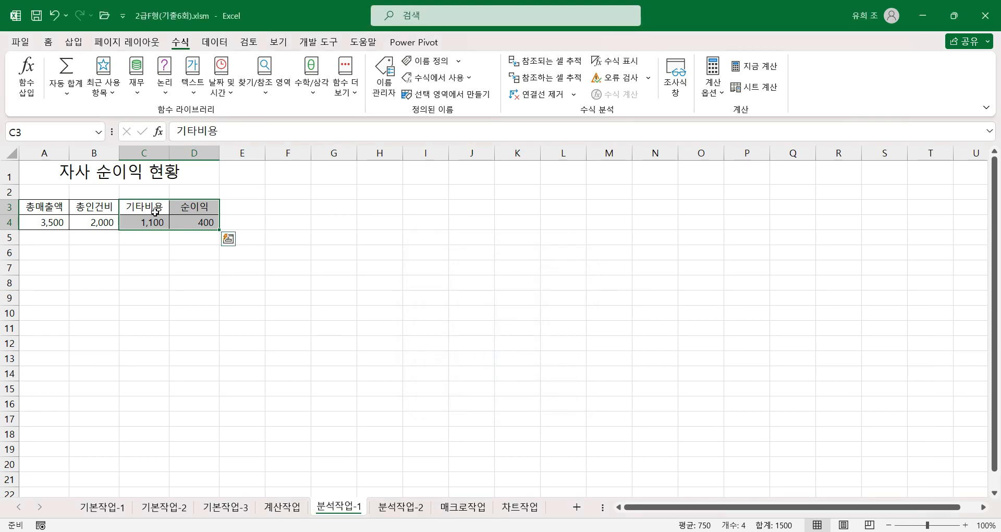
{"action": "left_click", "coordinate": [148, 226]}
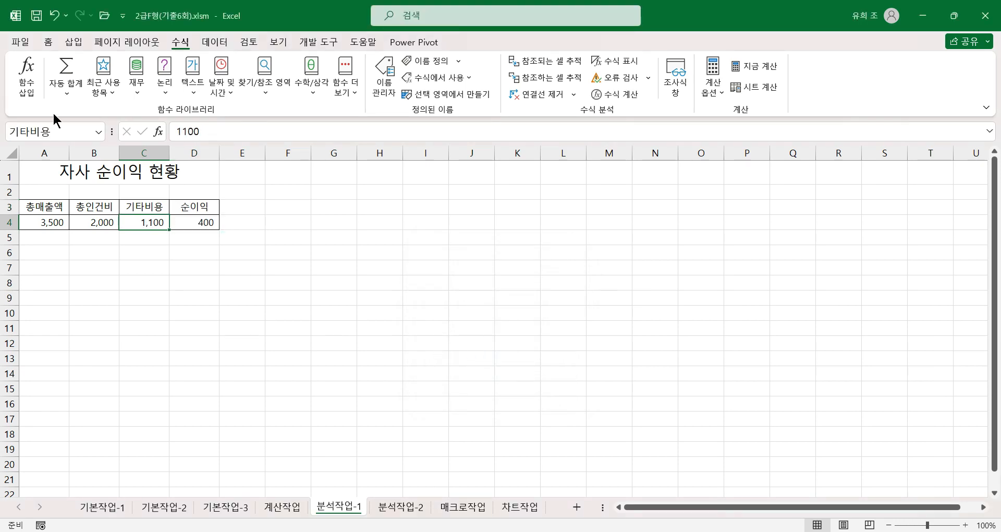
{"action": "left_click", "coordinate": [144, 209]}
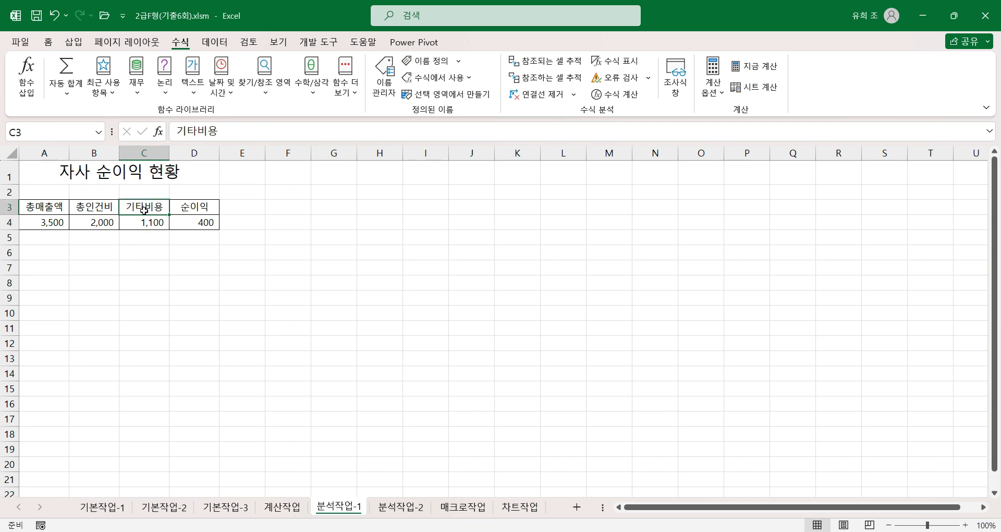
{"action": "left_click", "coordinate": [205, 221]}
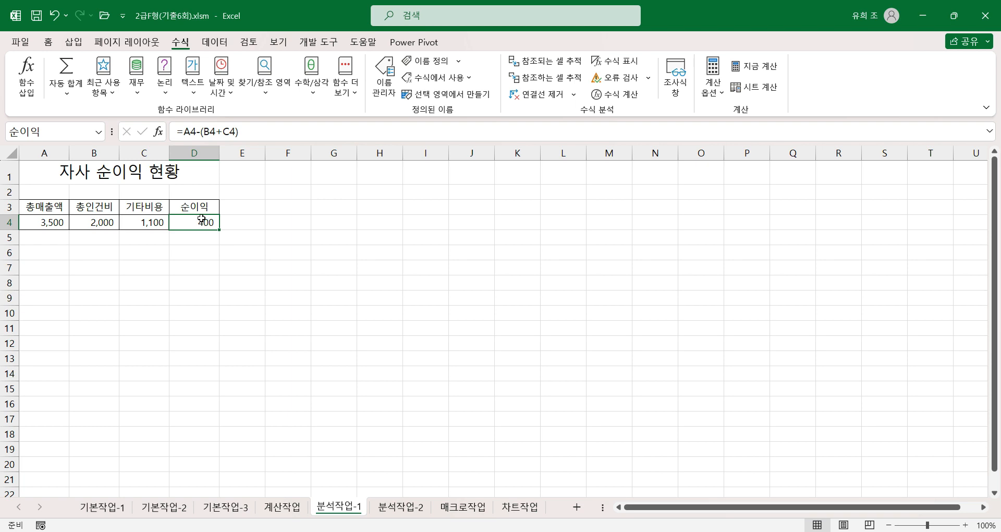
{"action": "left_click", "coordinate": [191, 207]}
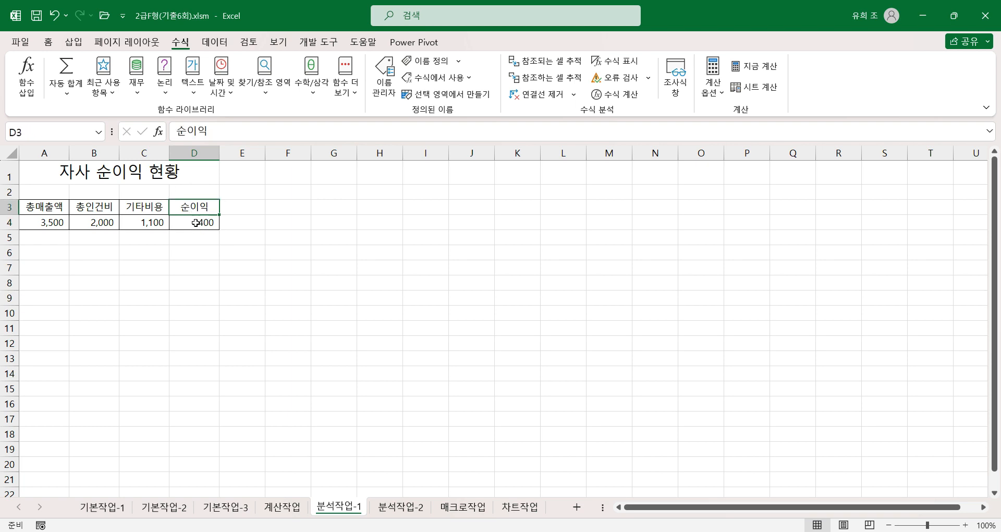
{"action": "left_click", "coordinate": [196, 226]}
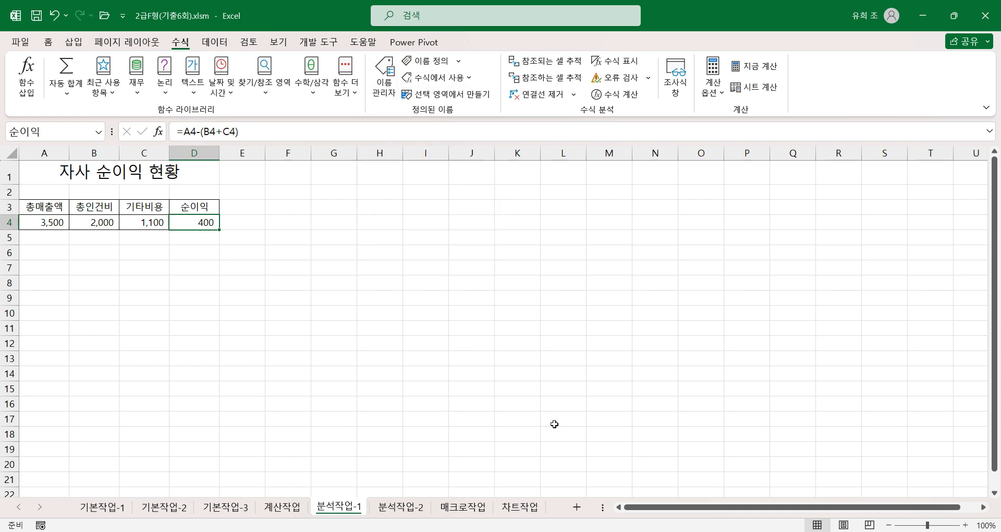
Step: Start a new scenario in the Scenario Manager with C4 as the changing cell and clear its default comment
{"action": "left_click", "coordinate": [142, 222]}
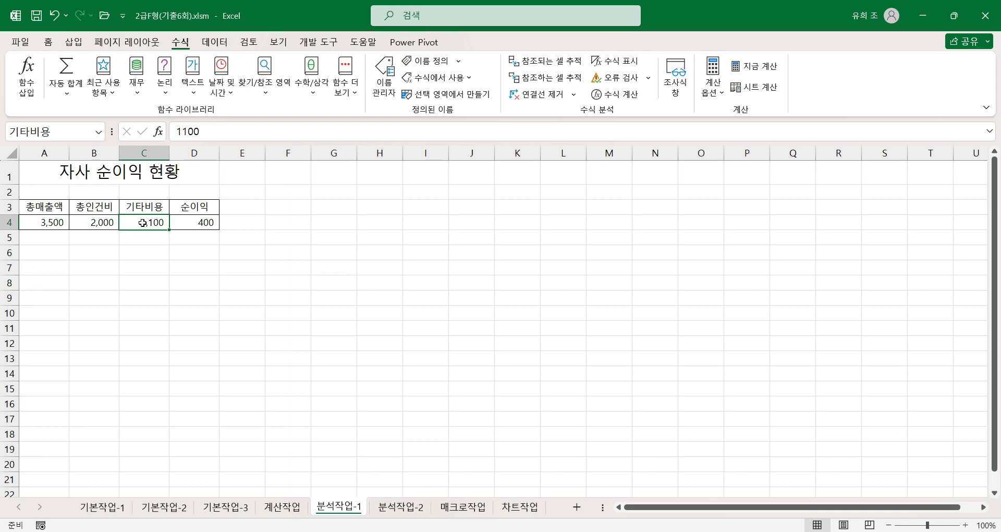
{"action": "left_click", "coordinate": [217, 44]}
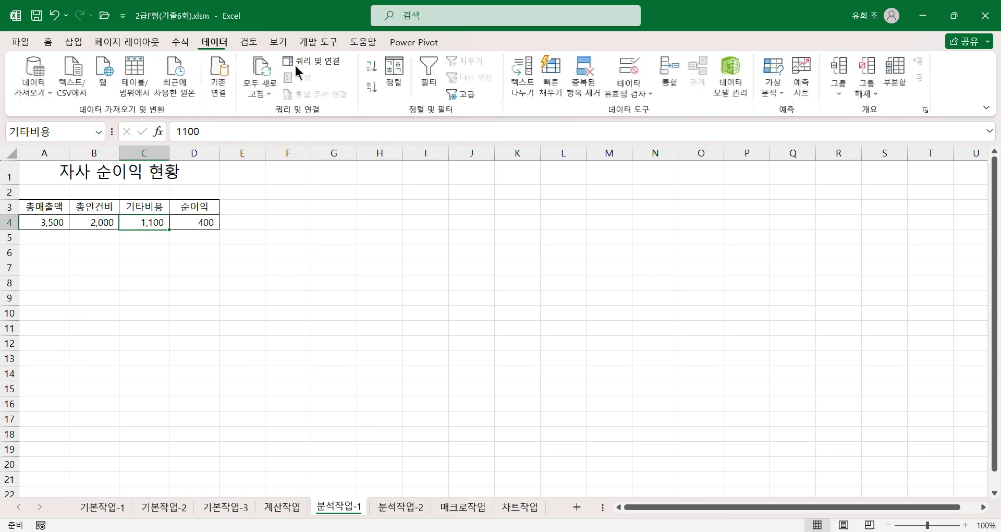
{"action": "left_click", "coordinate": [774, 90]}
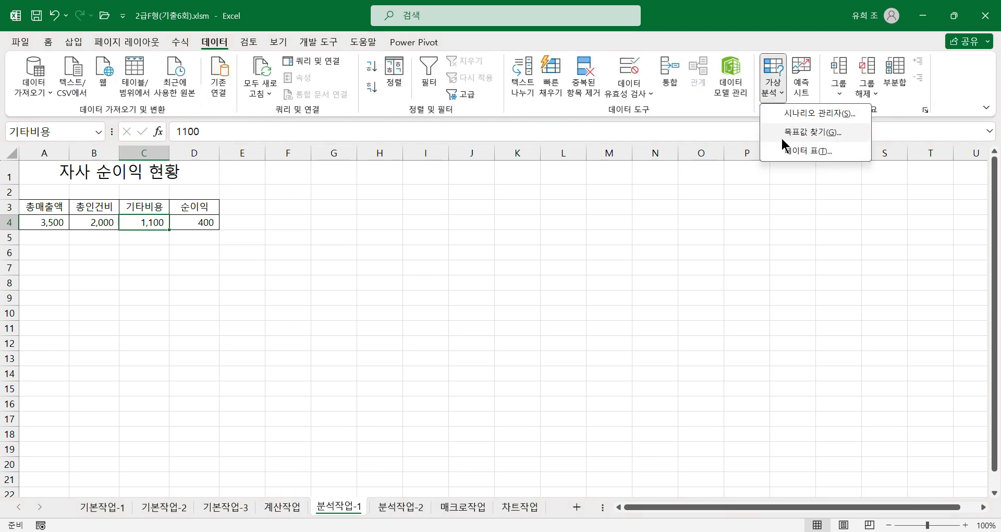
{"action": "left_click", "coordinate": [814, 111]}
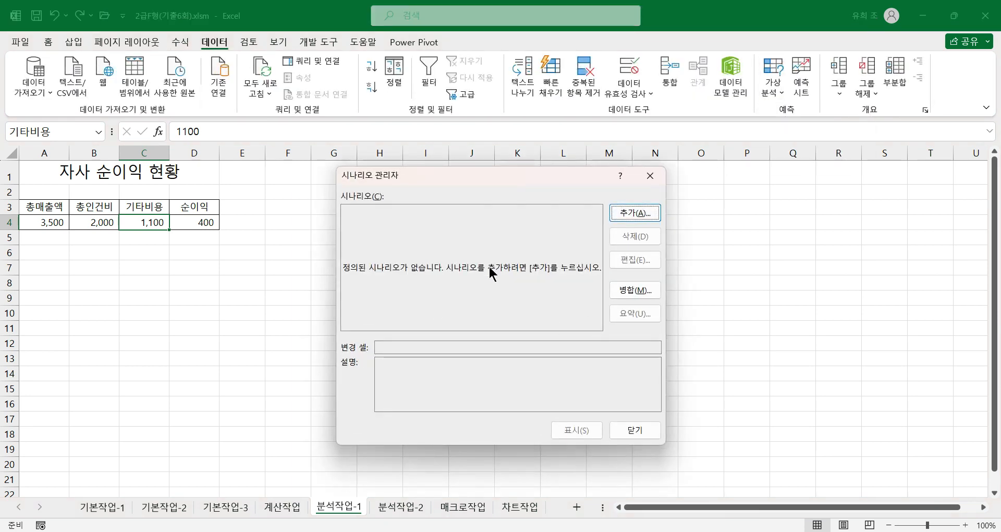
{"action": "left_click", "coordinate": [632, 211]}
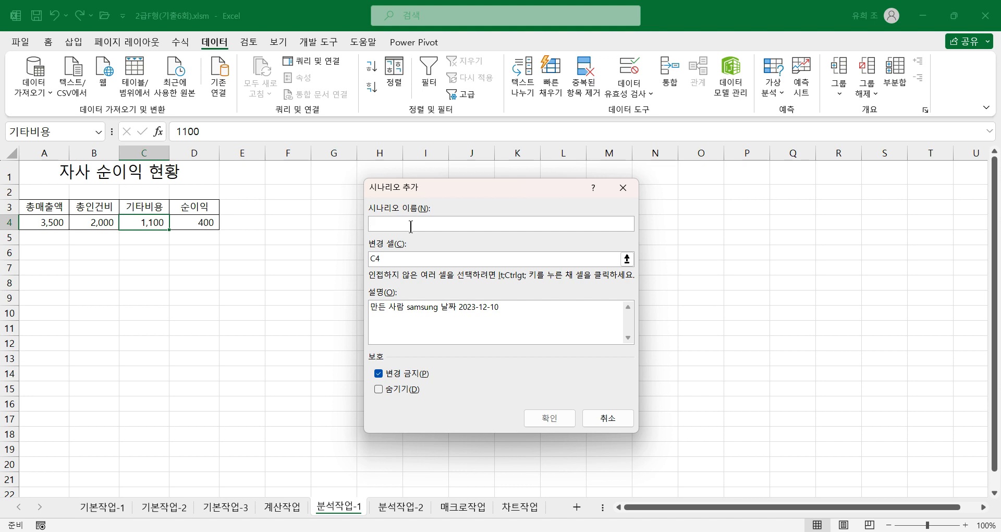
{"action": "type", "text": "r"}
{"action": "key", "text": "BackSpace"}
{"action": "left_click_drag", "start_coordinate": [512, 308], "coordinate": [300, 309]}
{"action": "key", "text": "Delete"}
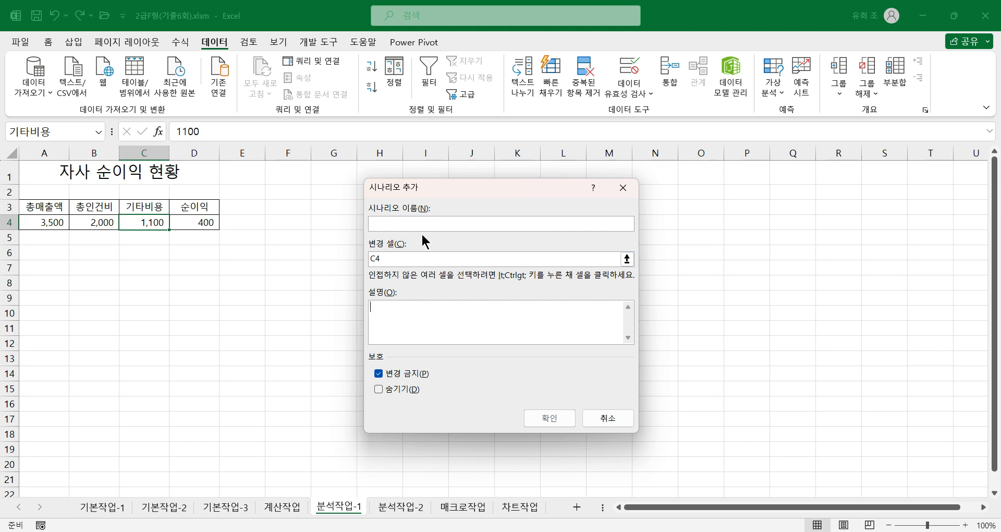
Step: Name the scenario 기타비용 인상, keep C4 as its changing cell, and go on to add another scenario
{"action": "type", "text": "기타비용 인상"}
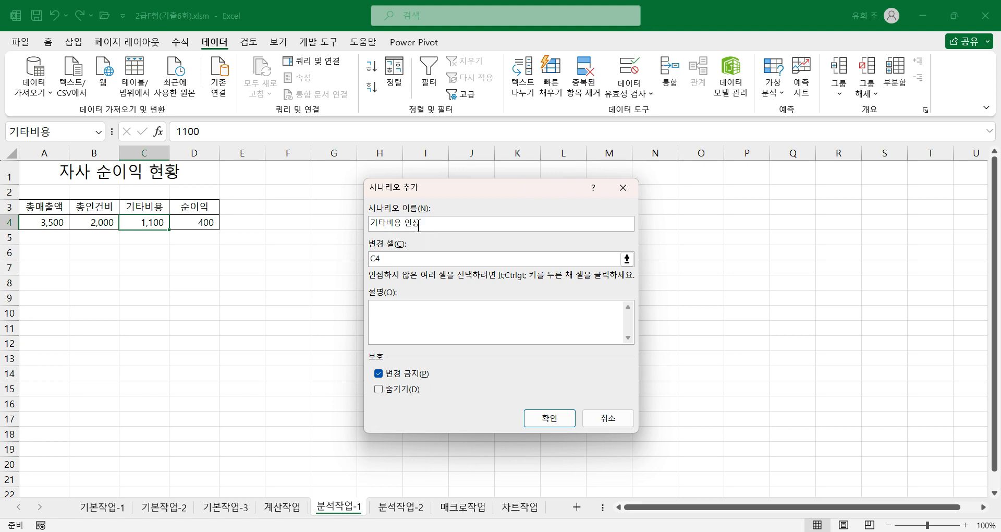
{"action": "left_click", "coordinate": [404, 259]}
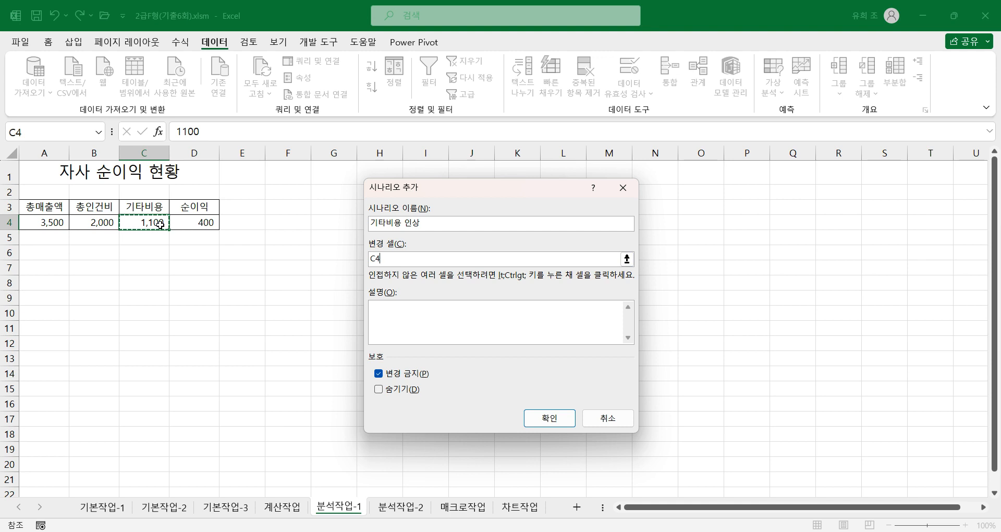
{"action": "left_click", "coordinate": [555, 417]}
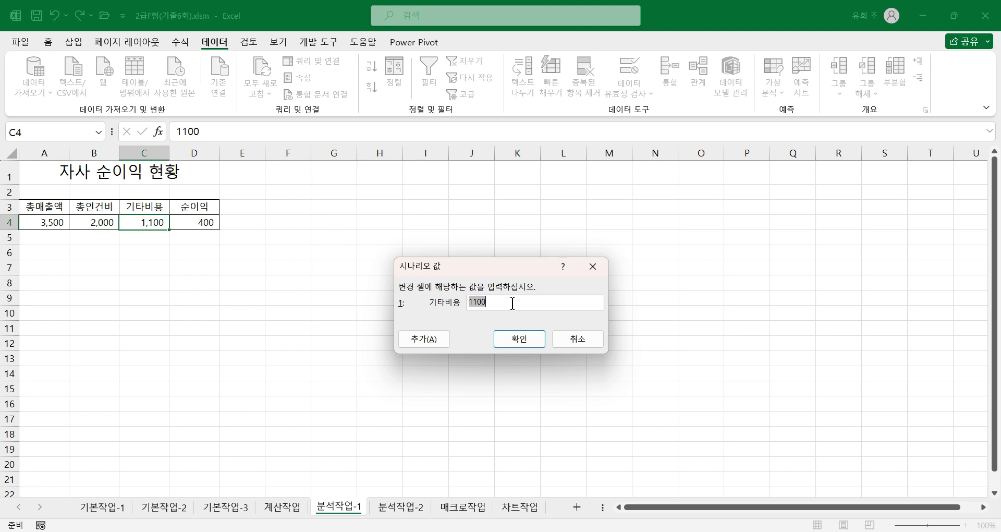
{"action": "left_click", "coordinate": [482, 305]}
{"action": "left_click", "coordinate": [424, 338]}
Step: Define the second scenario as 기타비용 인하 with an empty comment and C4 as its changing cell
{"action": "left_click_drag", "start_coordinate": [516, 307], "coordinate": [287, 302]}
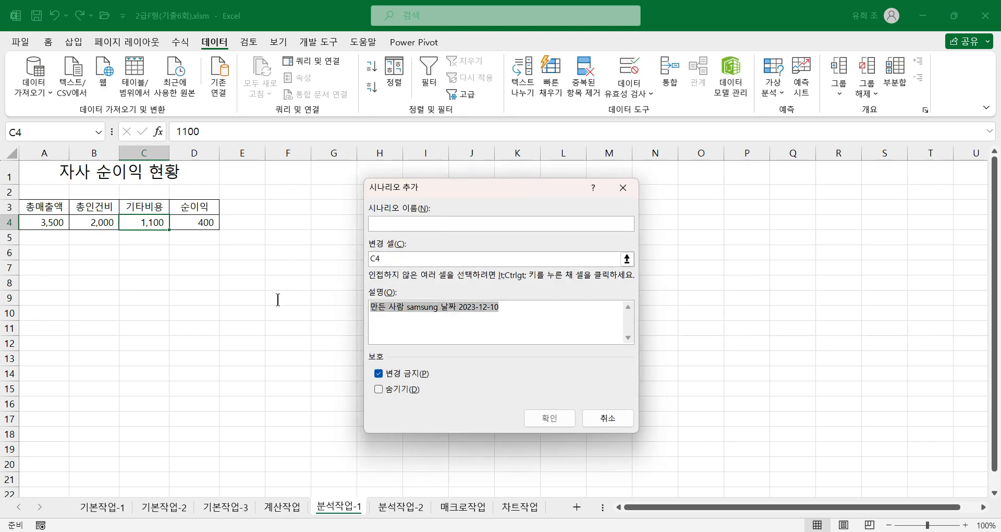
{"action": "key", "text": "Delete"}
{"action": "left_click", "coordinate": [405, 224]}
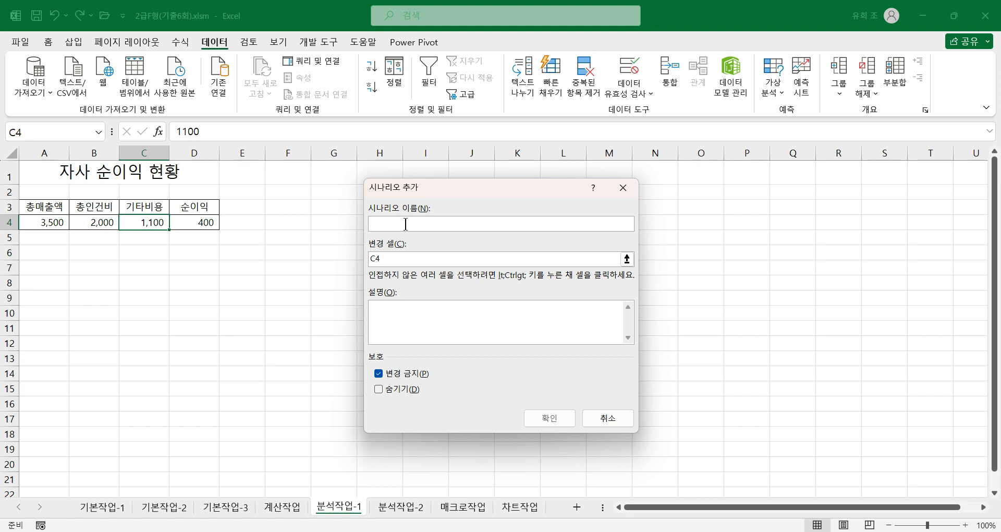
{"action": "type", "text": "기타빙"}
{"action": "type", "text": "용 인하"}
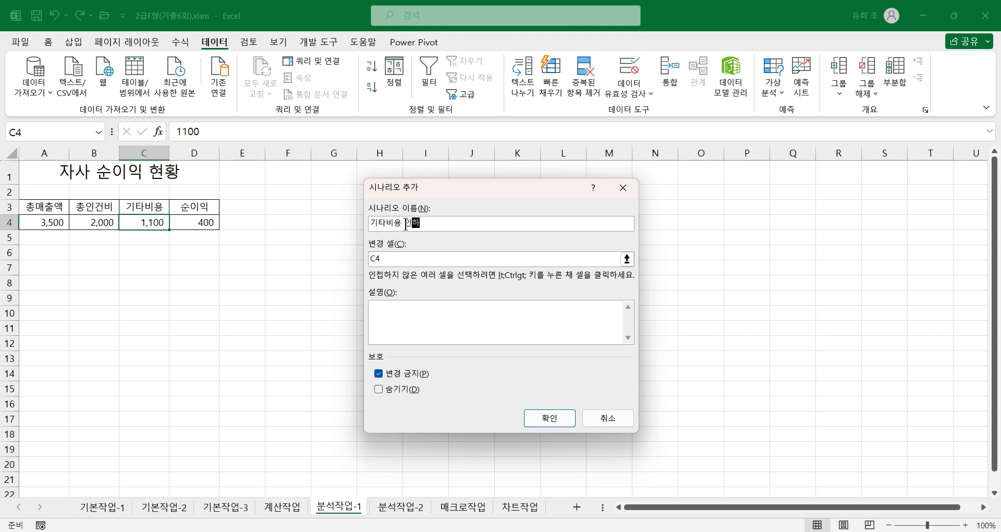
{"action": "left_click", "coordinate": [390, 259]}
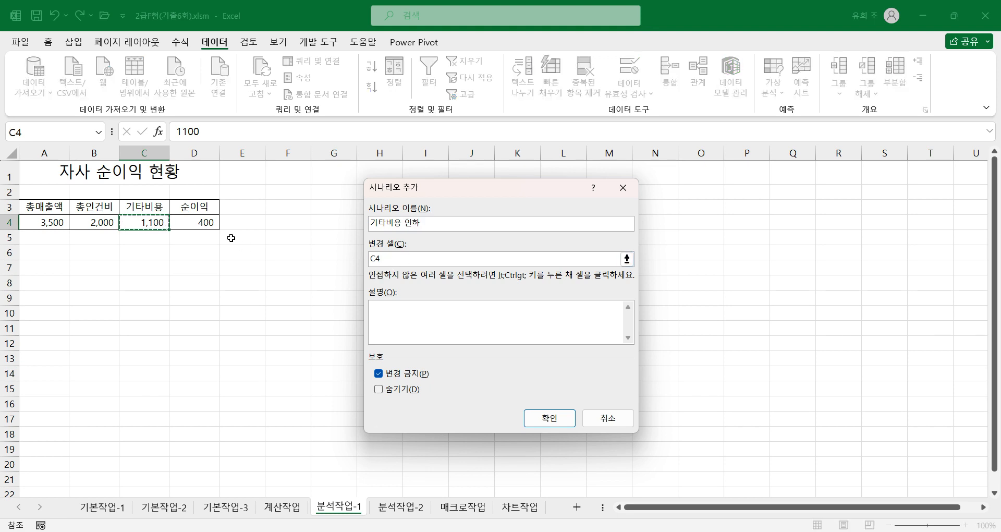
{"action": "left_click", "coordinate": [537, 417]}
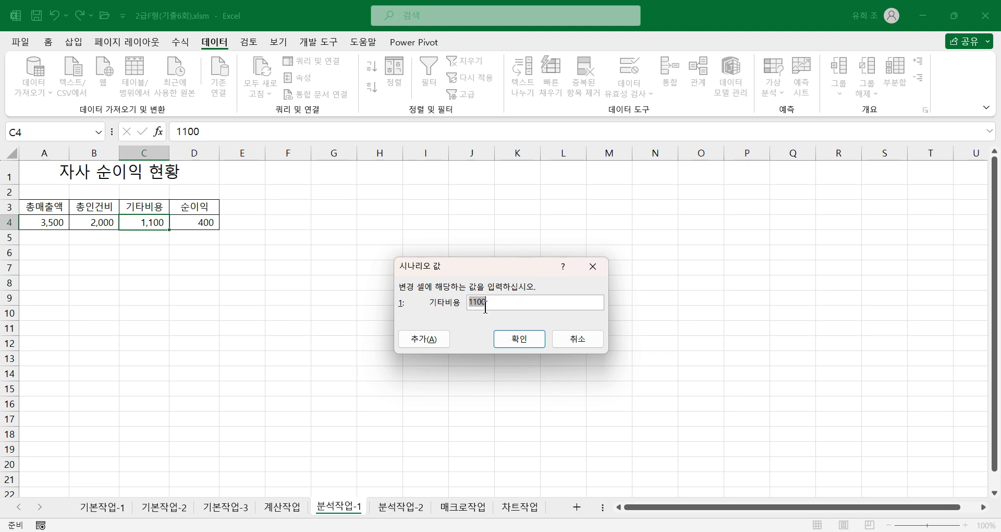
Step: Set the 기타비용 value of the 기타비용 인하 scenario to 1000 and finish adding scenarios
{"action": "left_click", "coordinate": [476, 302]}
{"action": "type", "text": "0"}
{"action": "left_click", "coordinate": [519, 340]}
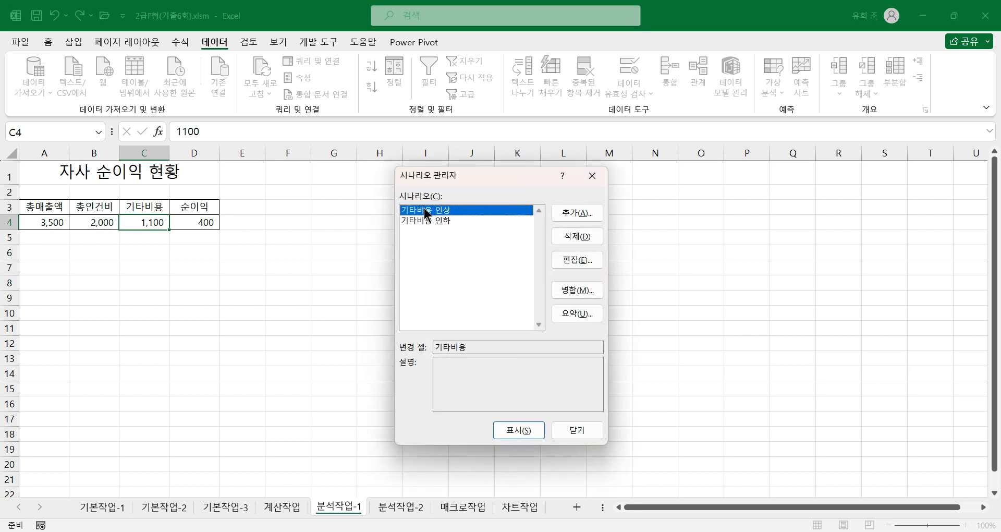
Step: Create a scenario summary report from the two 기타비용 scenarios with the 순이익 cell D4 as the result cell
{"action": "left_click", "coordinate": [441, 222]}
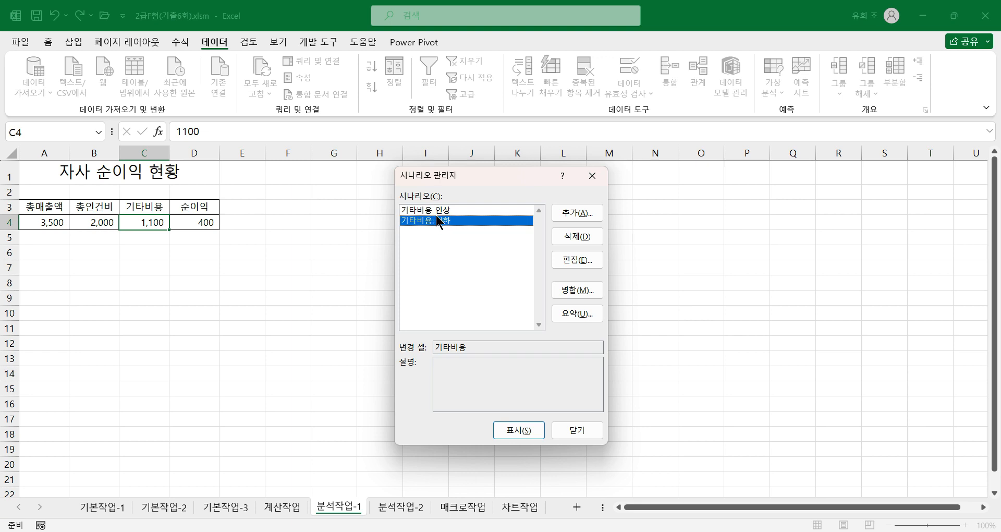
{"action": "left_click", "coordinate": [576, 313]}
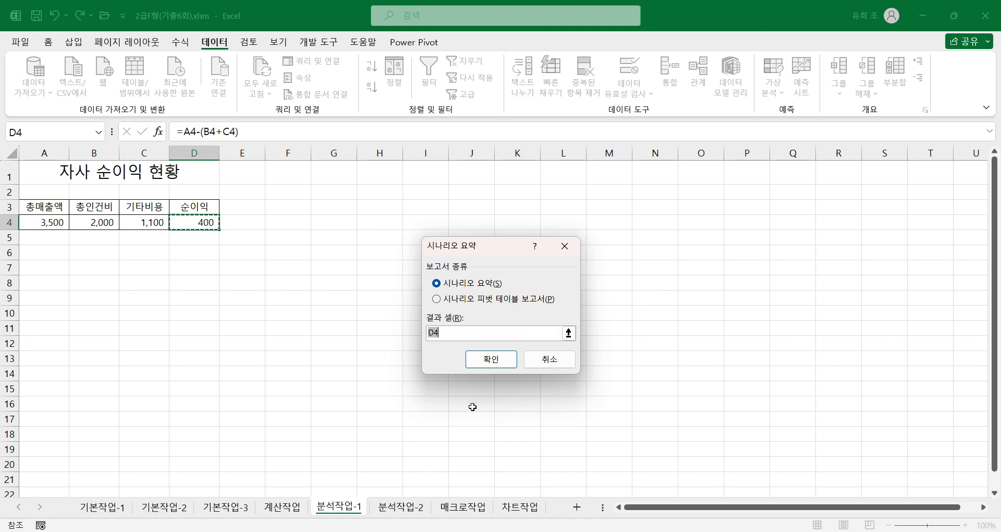
{"action": "left_click", "coordinate": [490, 364]}
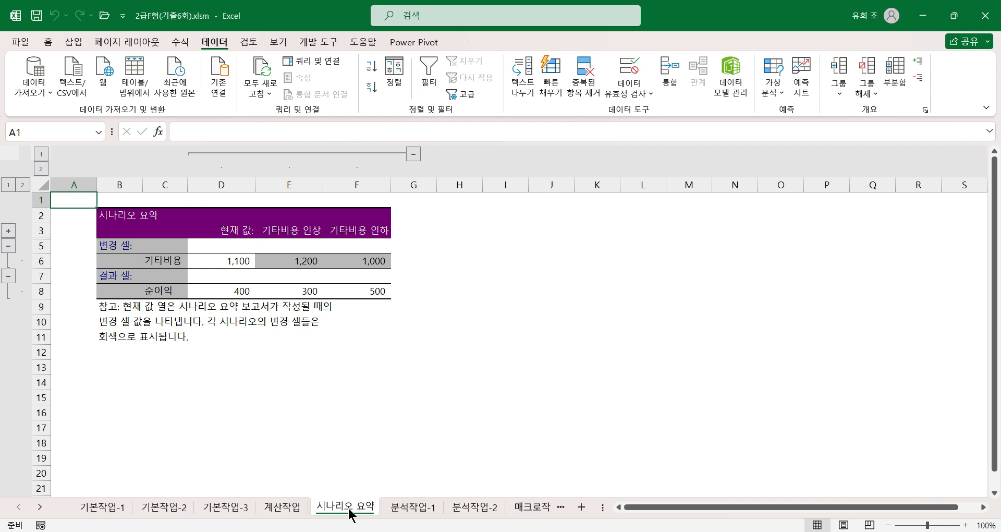
Step: Examine the 기타비용 and 순이익 values for the current state and both scenarios on the 시나리오 요약 sheet
{"action": "left_click", "coordinate": [250, 260]}
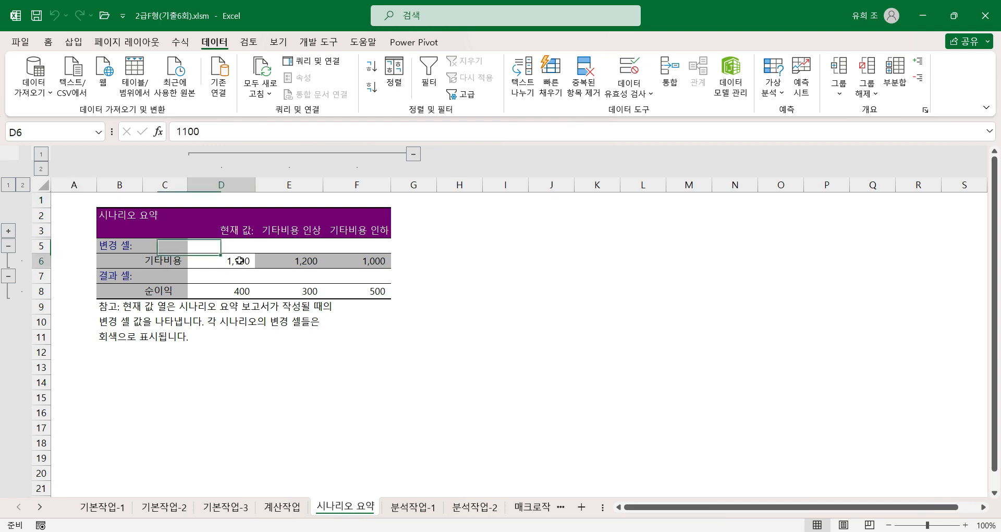
{"action": "left_click", "coordinate": [235, 292]}
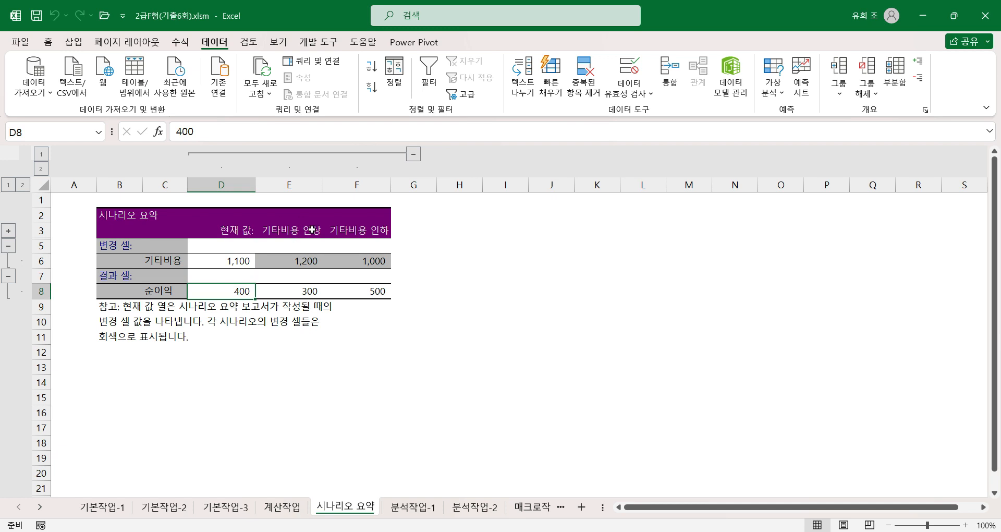
{"action": "left_click", "coordinate": [307, 261]}
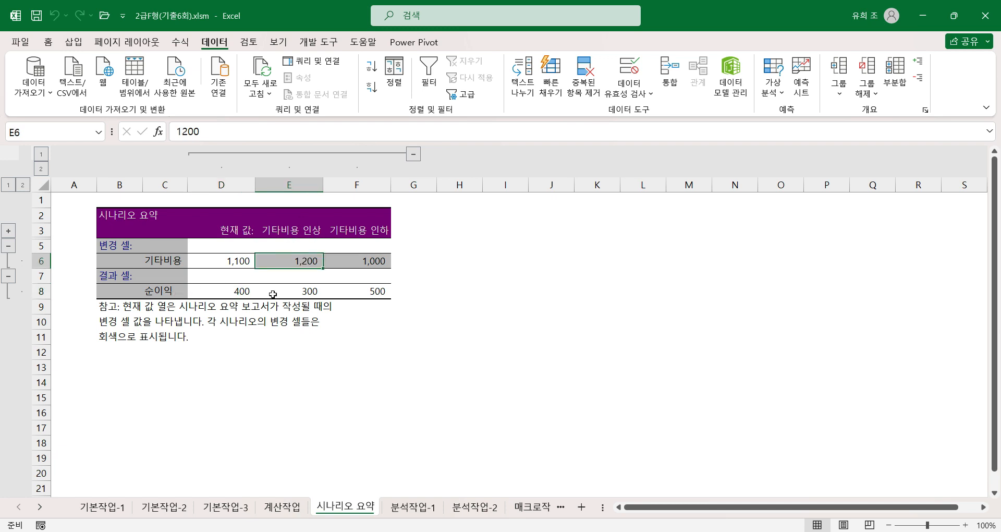
{"action": "left_click", "coordinate": [303, 290]}
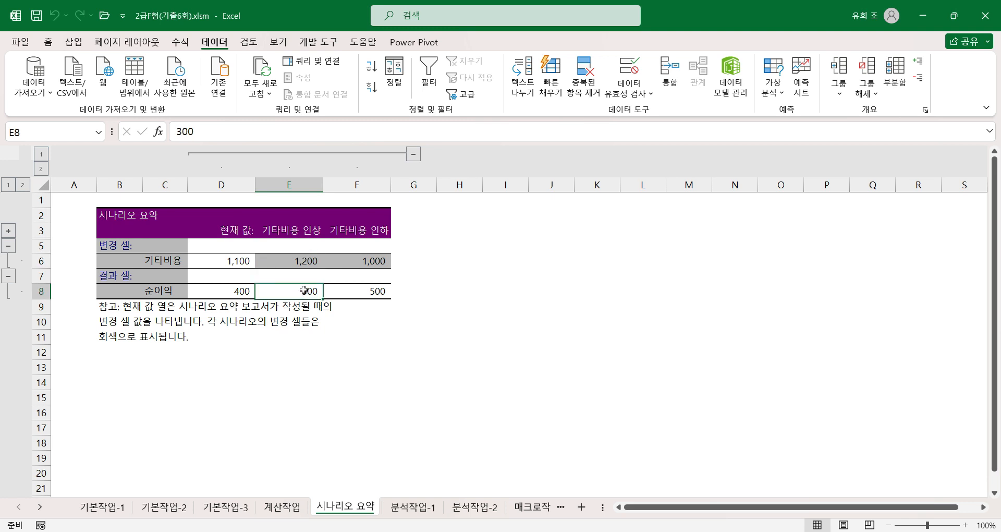
{"action": "left_click", "coordinate": [363, 263]}
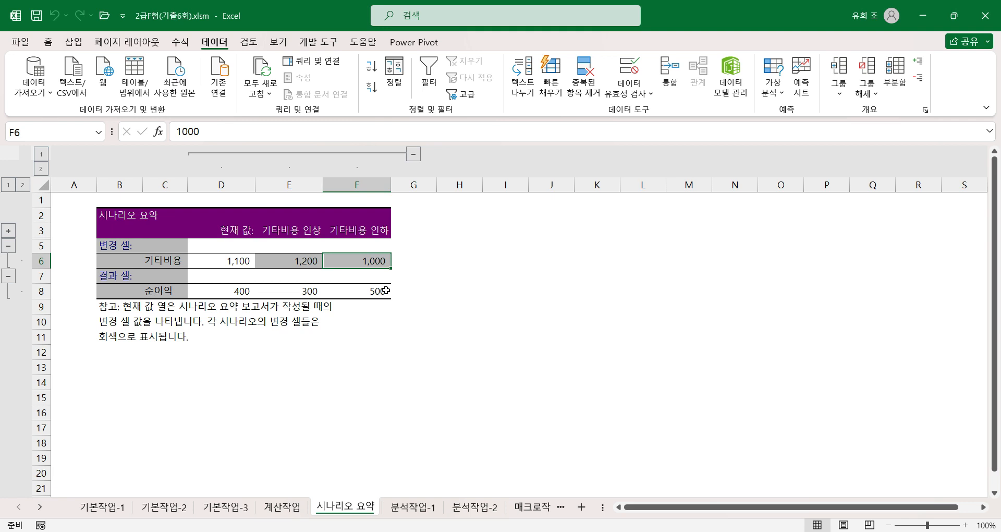
{"action": "left_click", "coordinate": [366, 290]}
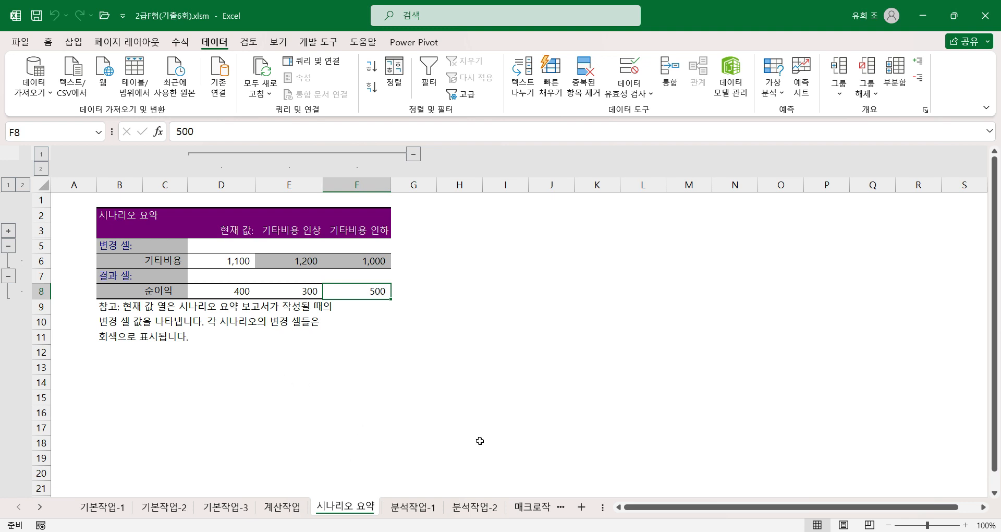
Step: On the 분석작업-2 sheet, start a custom sort of the wage table with 부서명 as the first sort key
{"action": "left_click", "coordinate": [492, 514]}
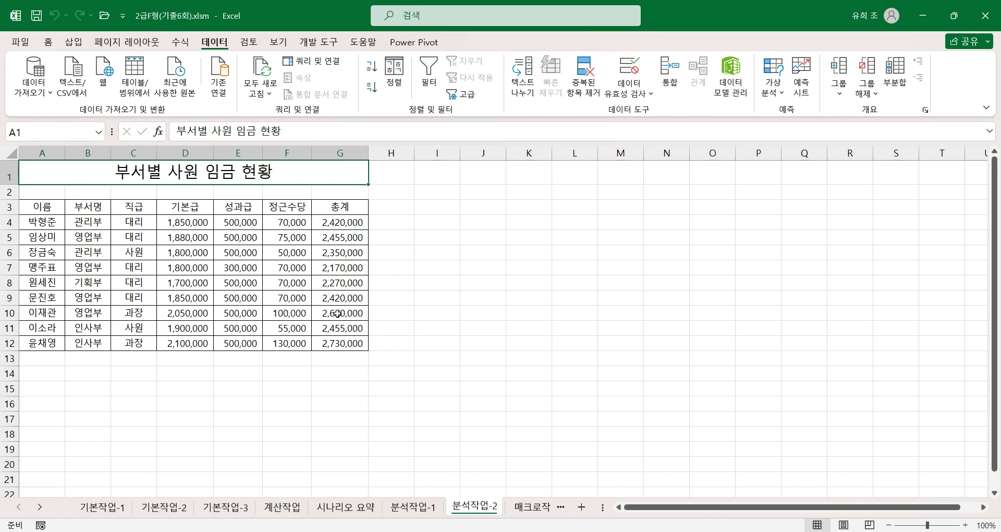
{"action": "left_click", "coordinate": [127, 254]}
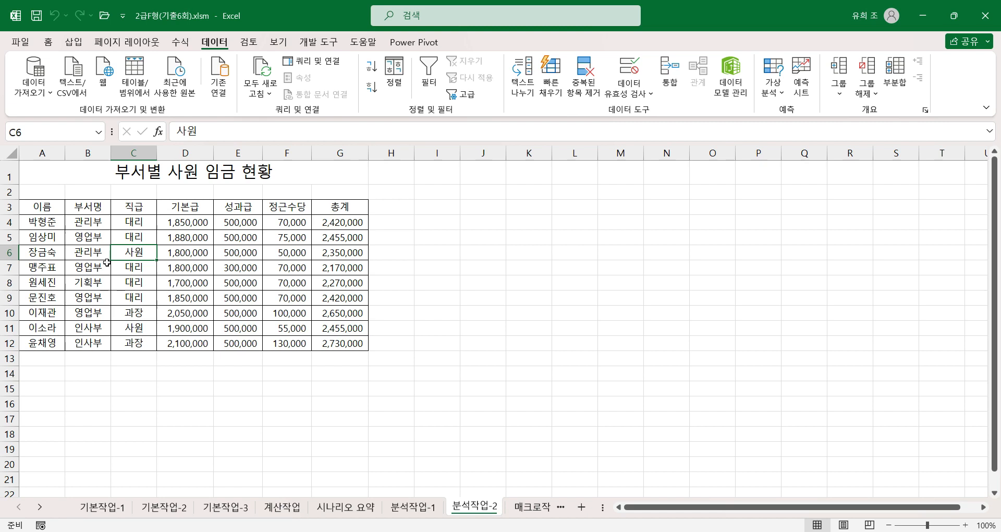
{"action": "left_click", "coordinate": [396, 71]}
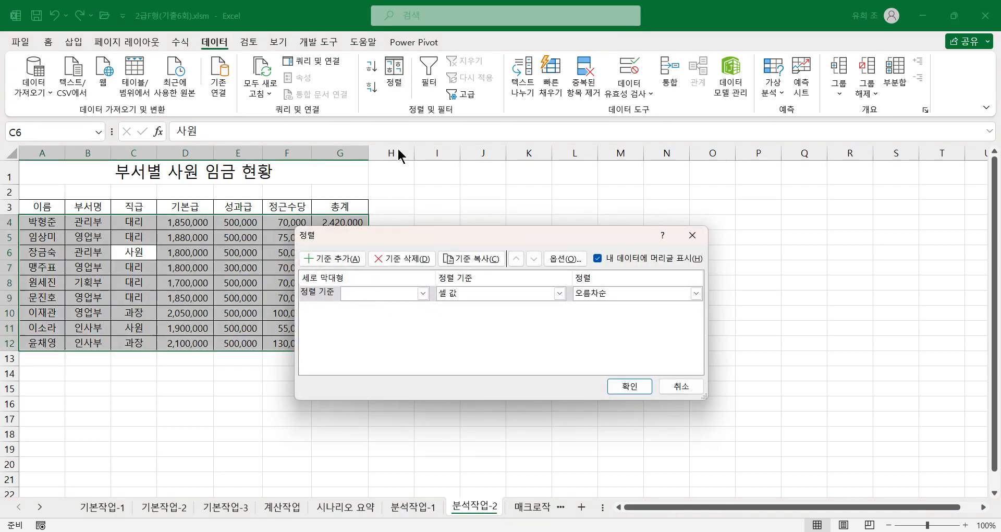
{"action": "left_click_drag", "start_coordinate": [412, 242], "coordinate": [490, 203]}
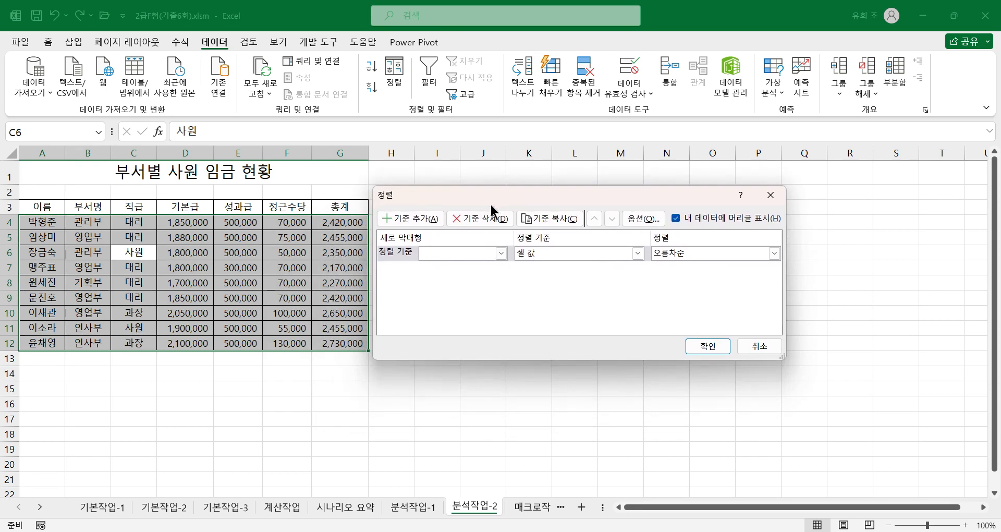
{"action": "left_click", "coordinate": [434, 252]}
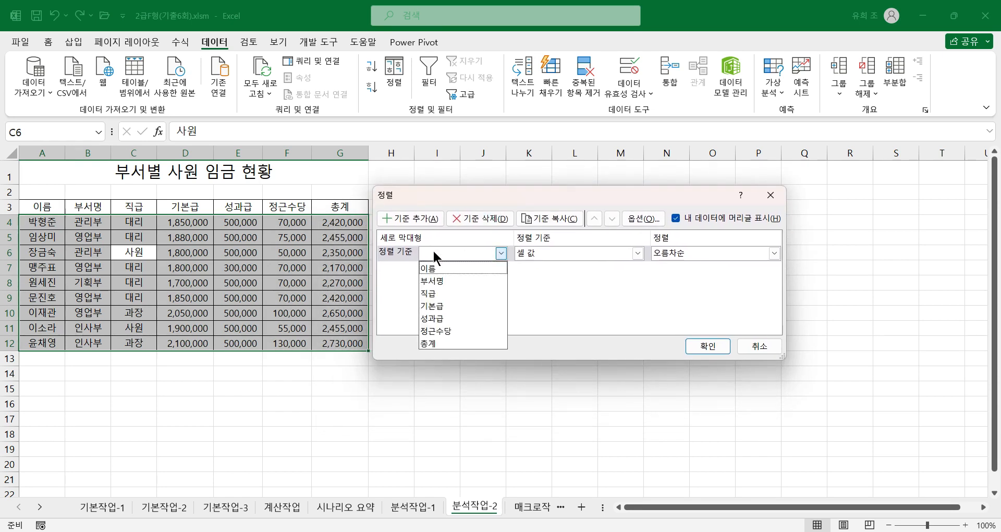
{"action": "left_click", "coordinate": [433, 281]}
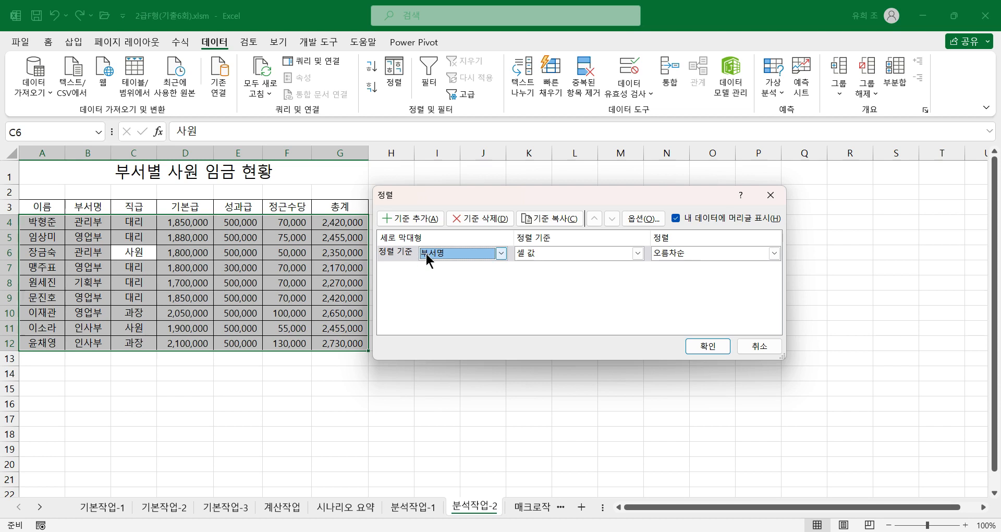
Step: Add a custom list in the order 인사부, 기획부, 관리부, 영업부 and use it as the sort order for 부서명
{"action": "left_click", "coordinate": [680, 253]}
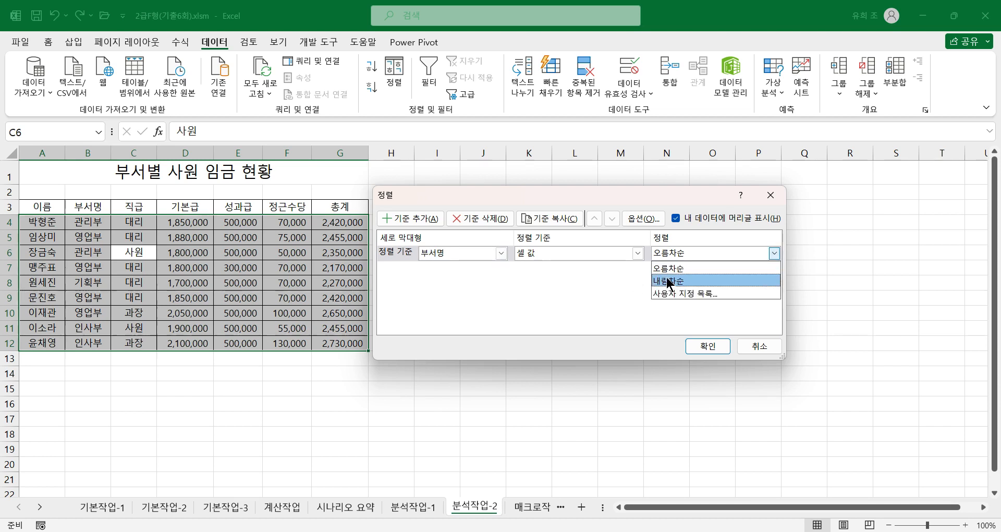
{"action": "left_click", "coordinate": [695, 293]}
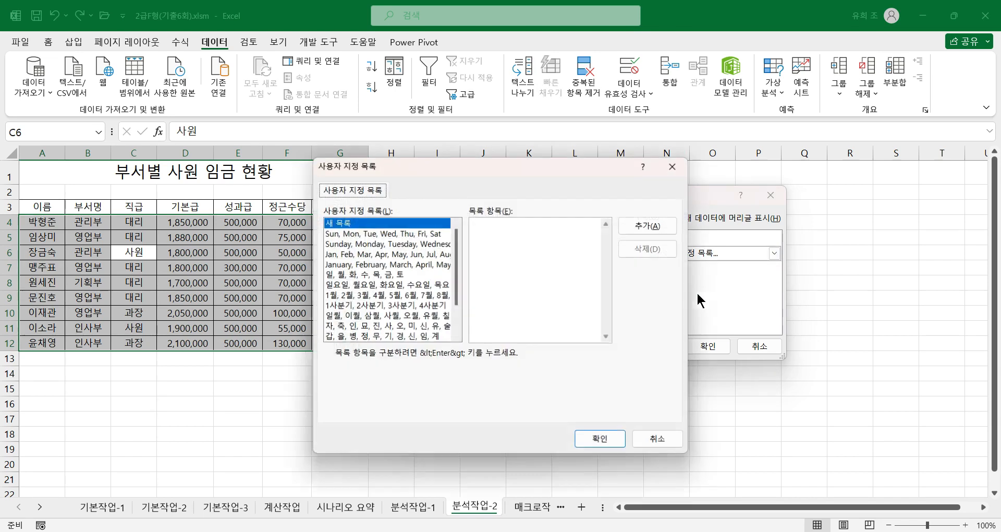
{"action": "left_click", "coordinate": [496, 228]}
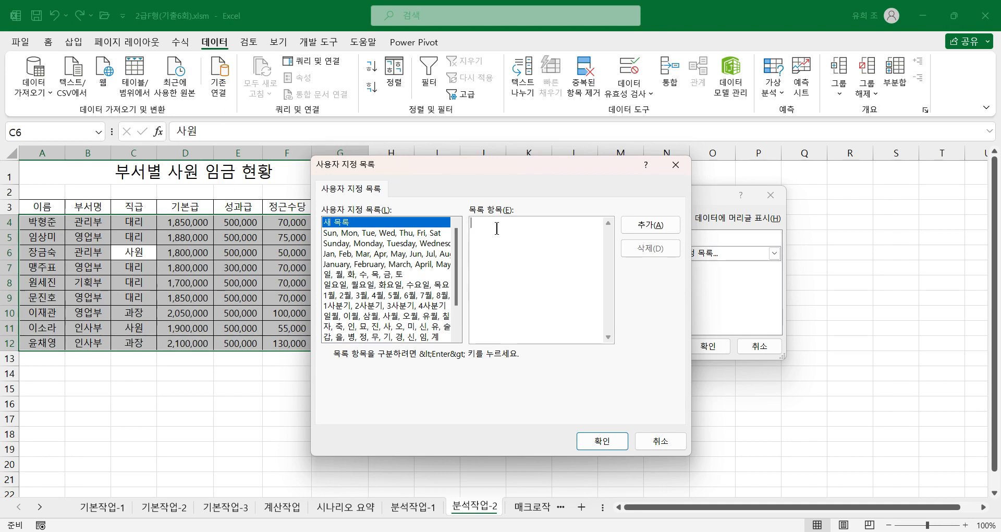
{"action": "type", "text": "인사부"}
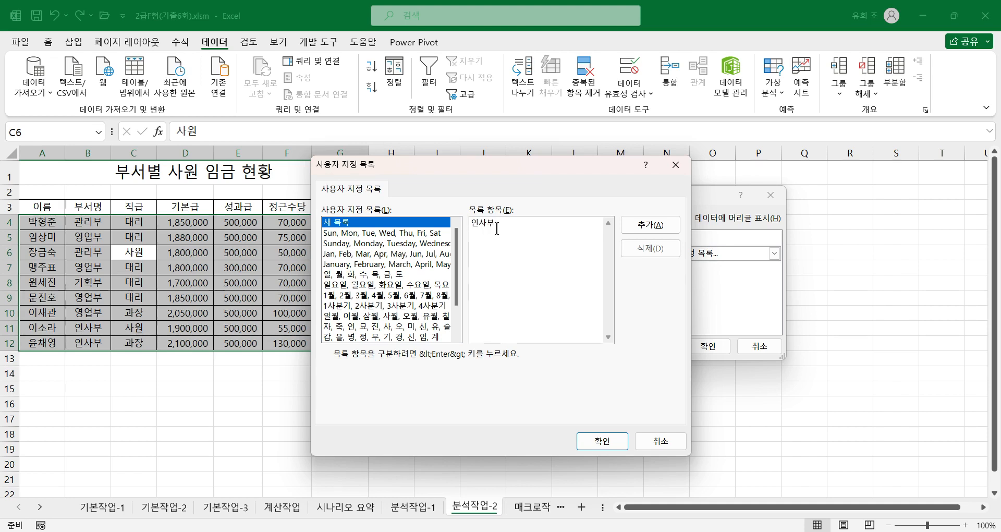
{"action": "key", "text": "Return"}
{"action": "type", "text": "ㄱ"}
{"action": "type", "text": "획부"}
{"action": "type", "text": "관리부"}
{"action": "type", "text": "영어"}
{"action": "type", "text": "부"}
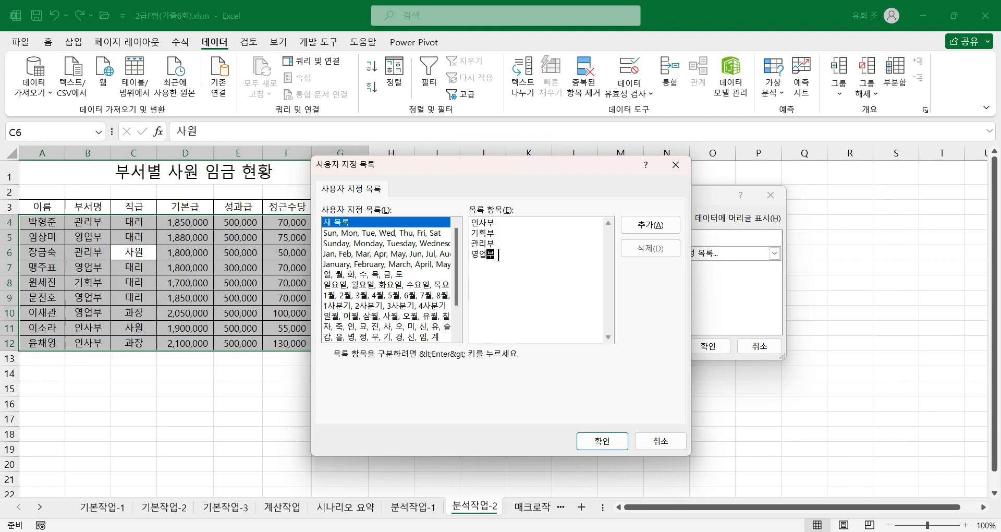
{"action": "left_click", "coordinate": [498, 243]}
{"action": "left_click", "coordinate": [641, 225]}
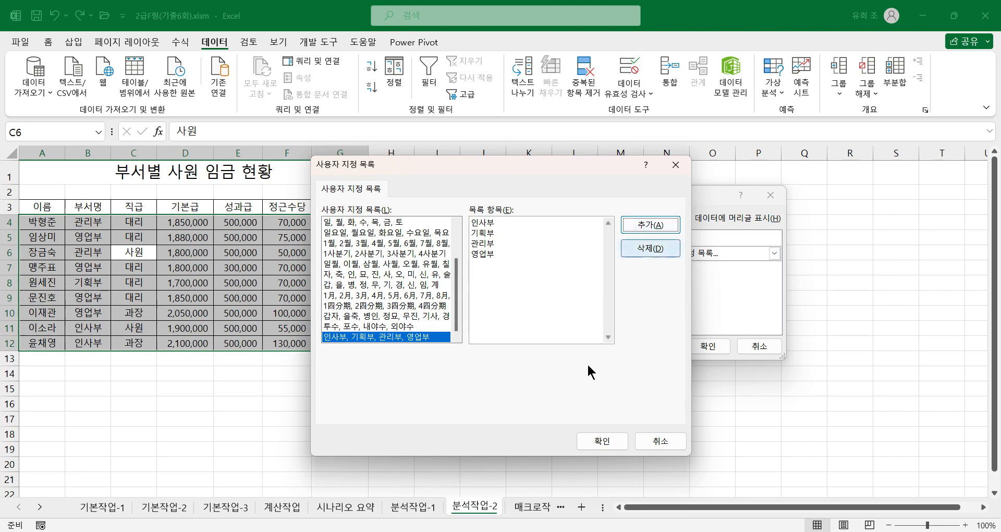
{"action": "left_click", "coordinate": [589, 438]}
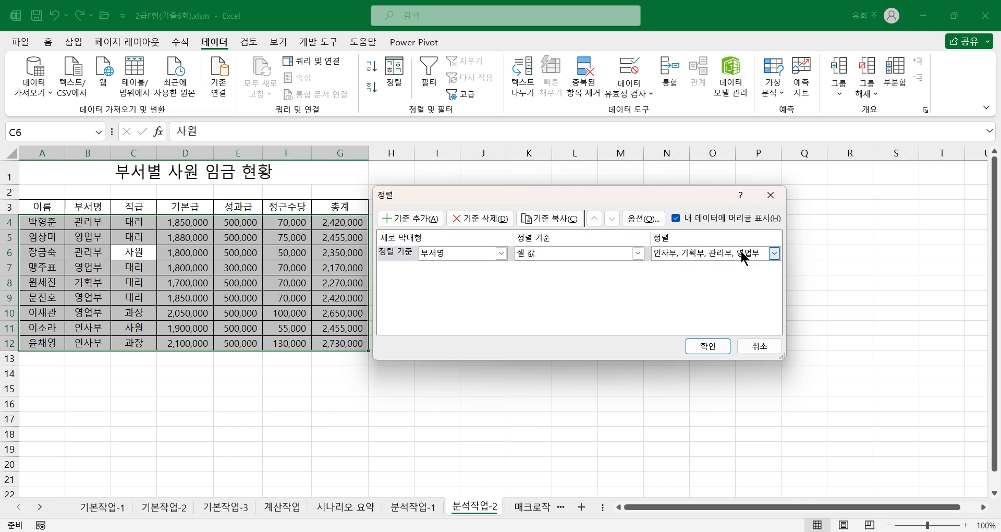
Step: Add 총계 in descending order (내림차순) as the second sort key and apply the sort
{"action": "left_click", "coordinate": [428, 214]}
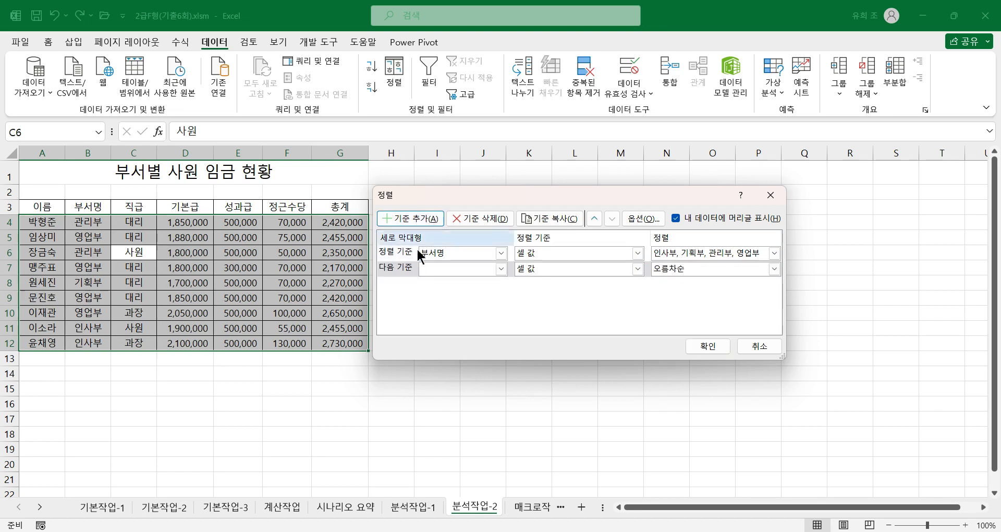
{"action": "left_click", "coordinate": [457, 271]}
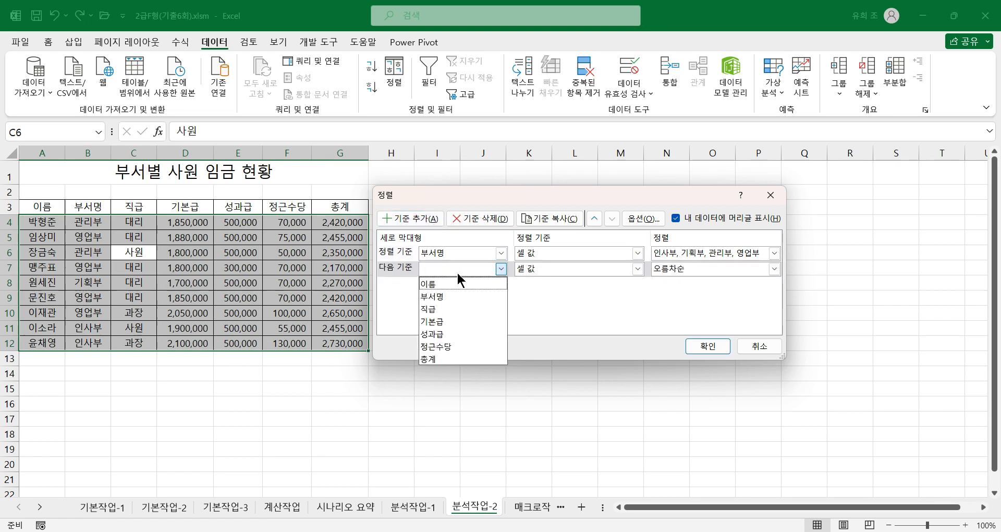
{"action": "left_click", "coordinate": [428, 359]}
{"action": "left_click", "coordinate": [703, 269]}
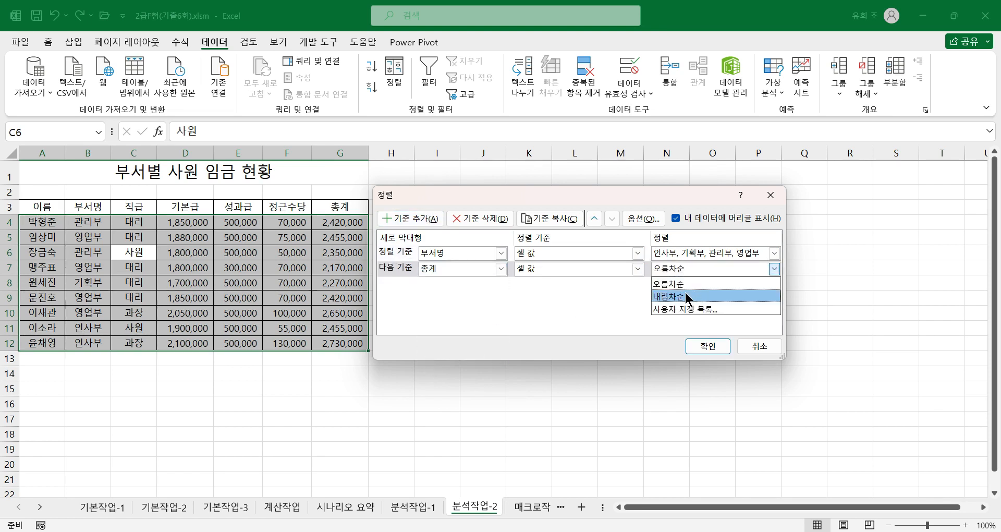
{"action": "left_click", "coordinate": [681, 296]}
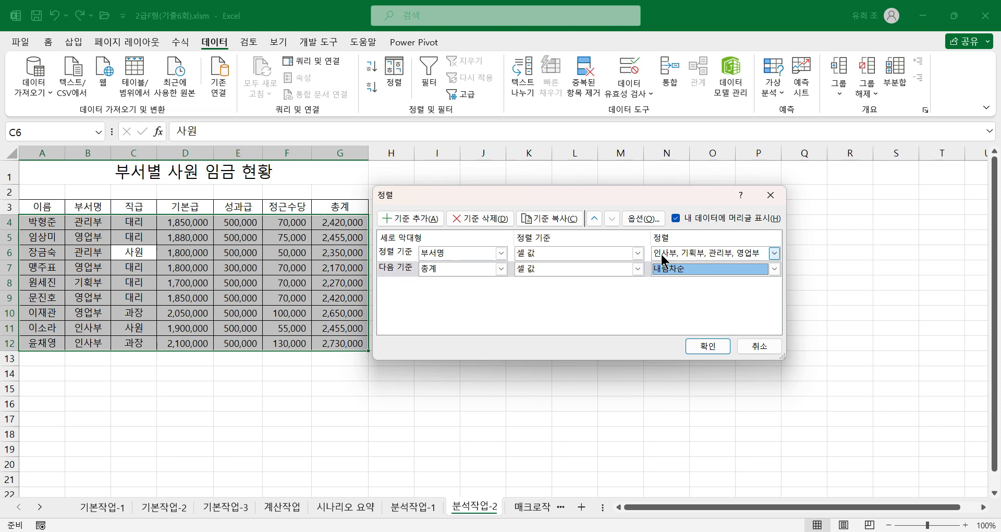
{"action": "left_click", "coordinate": [711, 352]}
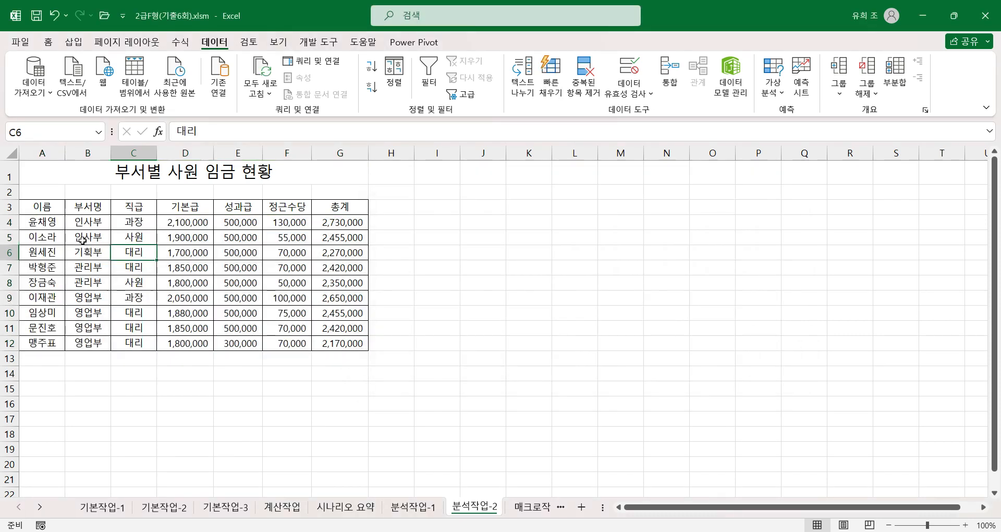
Step: Check the 부서명 order and the 총계 order within each department in the sorted wage table
{"action": "left_click", "coordinate": [84, 223]}
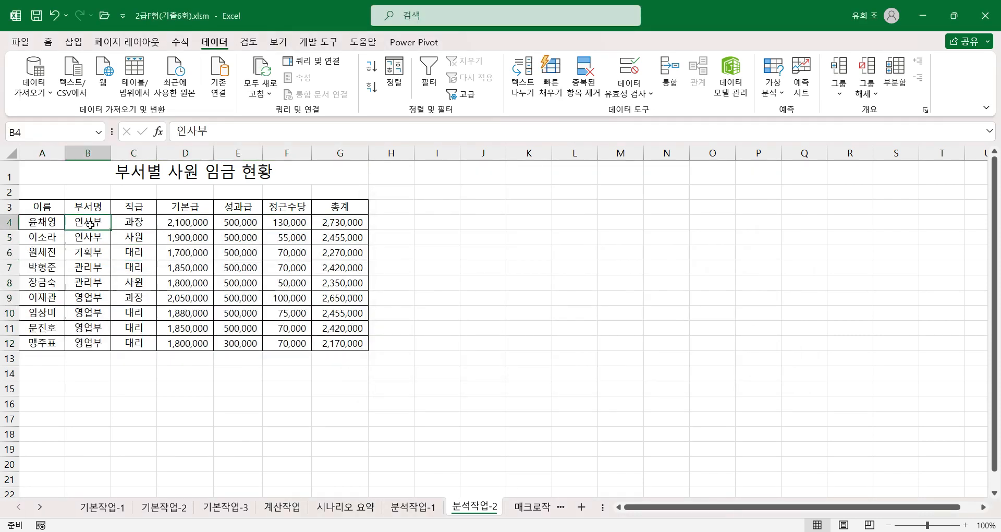
{"action": "left_click", "coordinate": [330, 223]}
{"action": "left_click", "coordinate": [340, 238]}
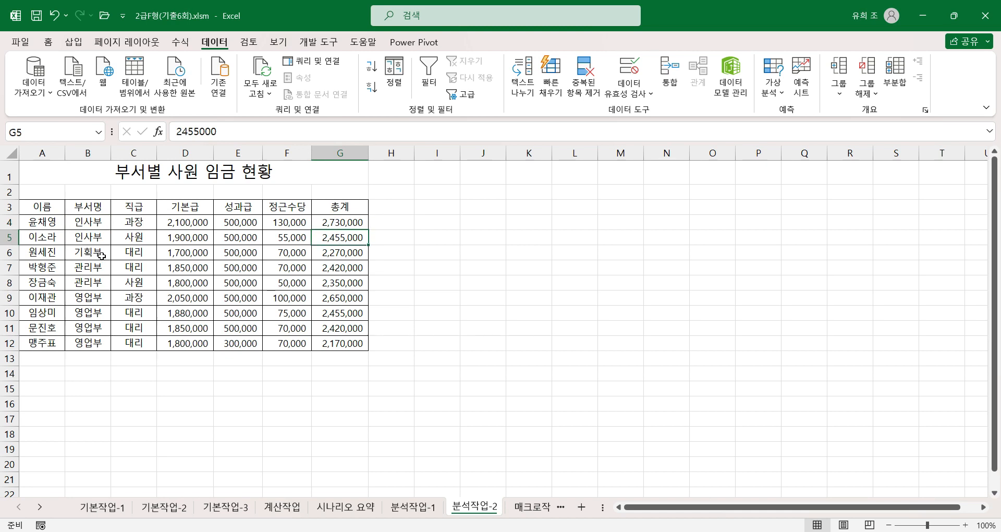
{"action": "left_click", "coordinate": [101, 269]}
{"action": "left_click", "coordinate": [102, 282]}
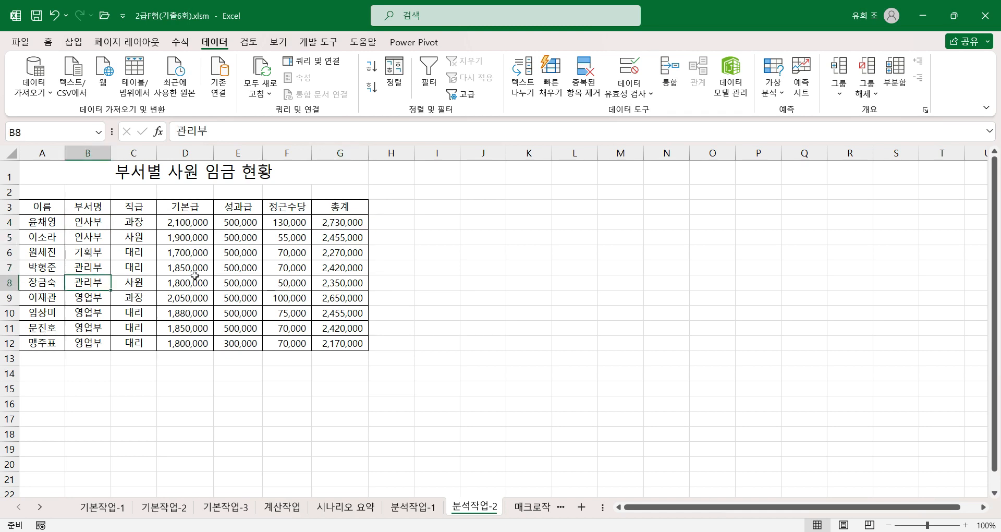
{"action": "left_click", "coordinate": [339, 272]}
{"action": "left_click", "coordinate": [343, 283]}
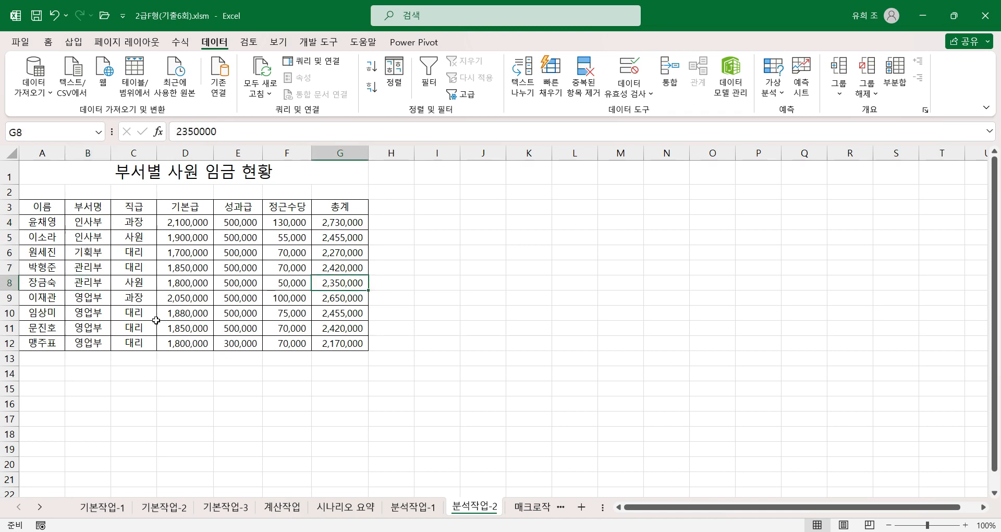
{"action": "left_click", "coordinate": [89, 297]}
{"action": "left_click", "coordinate": [93, 332]}
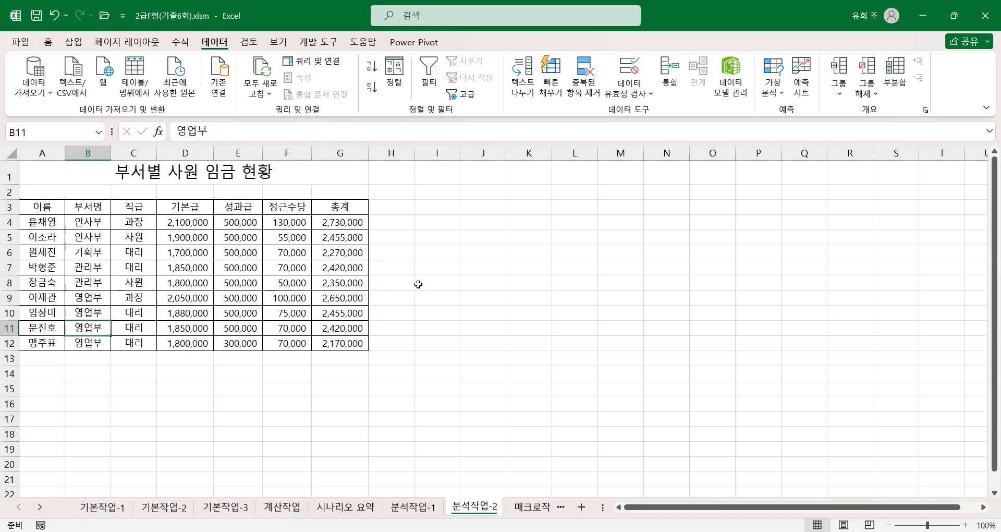
{"action": "left_click", "coordinate": [349, 298]}
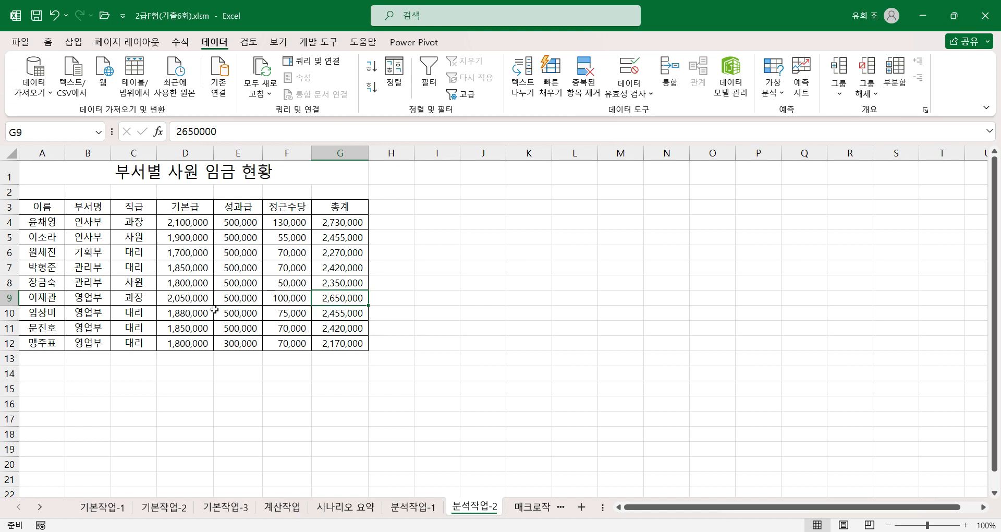
Step: Add subtotals to the wage table grouped by 부서명, using 평균 for 기본급, 성과급 and 정근수당 and leaving out 총계
{"action": "left_click", "coordinate": [891, 73]}
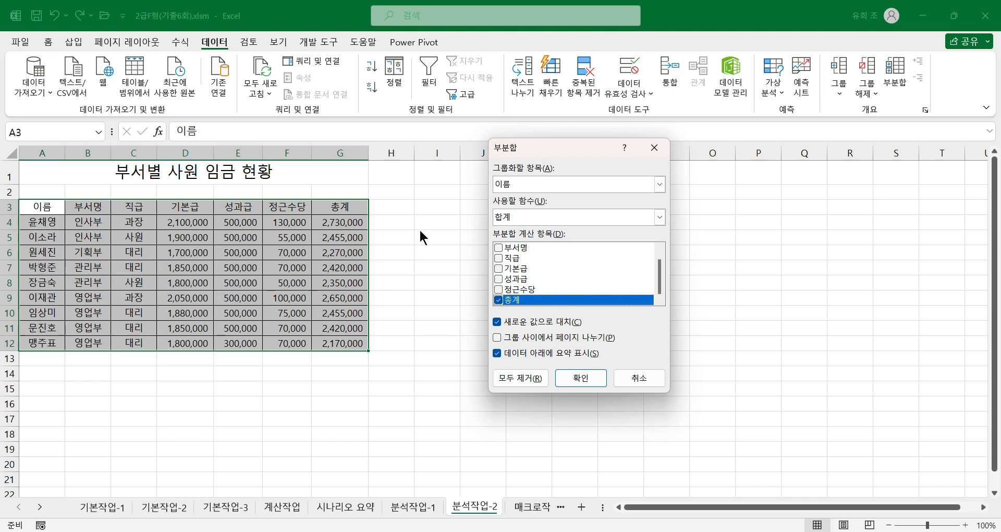
{"action": "left_click", "coordinate": [530, 181]}
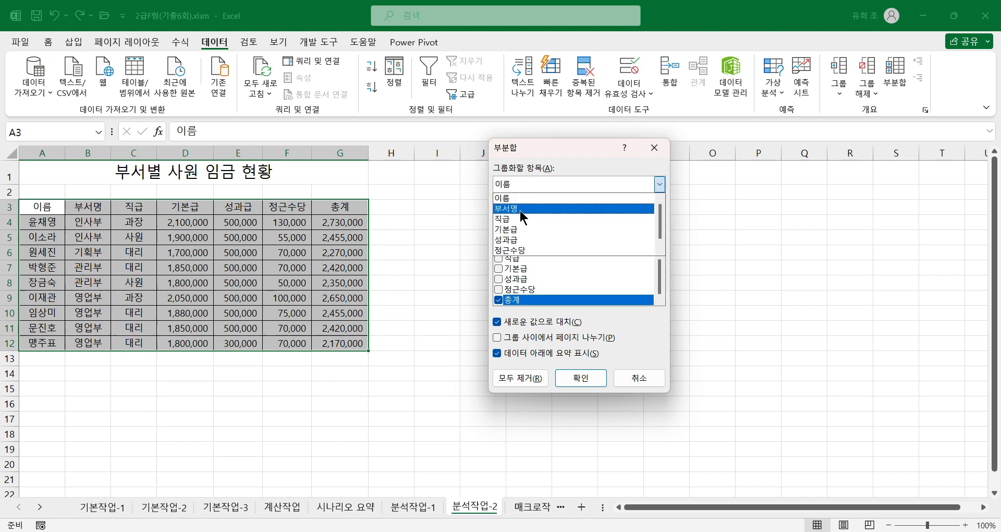
{"action": "left_click", "coordinate": [517, 208]}
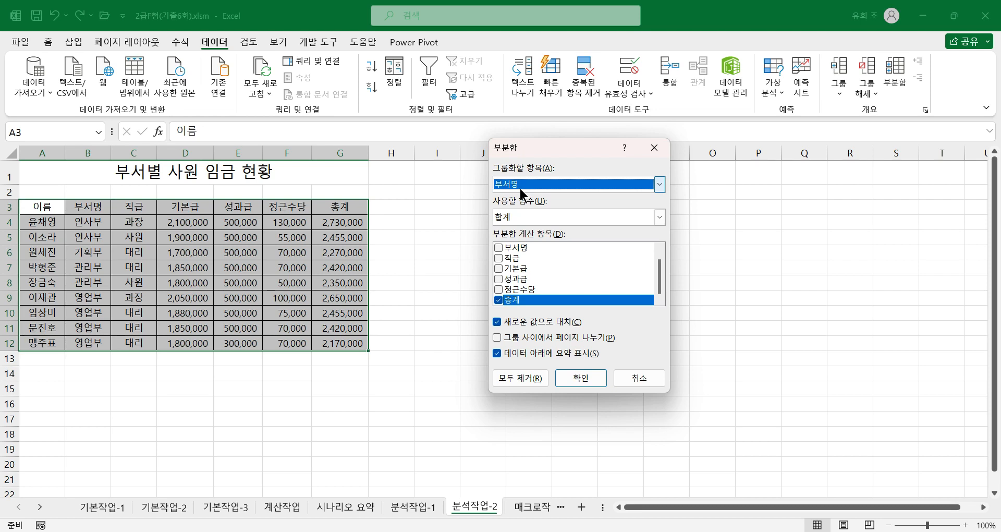
{"action": "left_click", "coordinate": [509, 217]}
{"action": "left_click", "coordinate": [508, 252]}
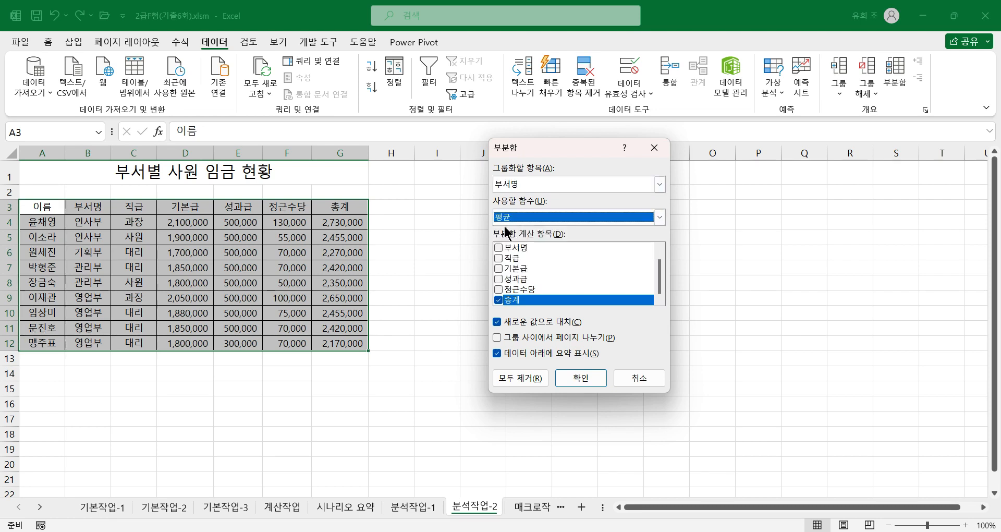
{"action": "left_click", "coordinate": [502, 266]}
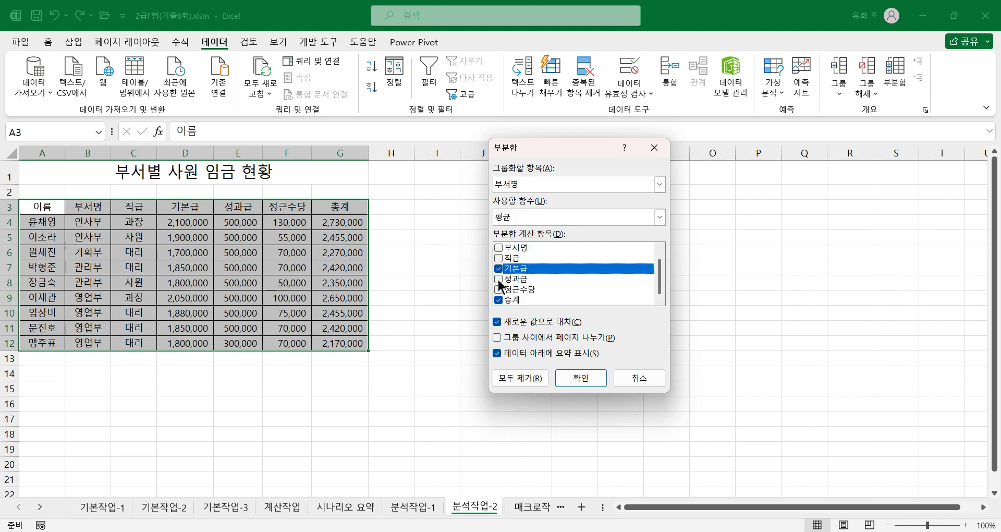
{"action": "left_click", "coordinate": [499, 278]}
{"action": "left_click", "coordinate": [497, 290]}
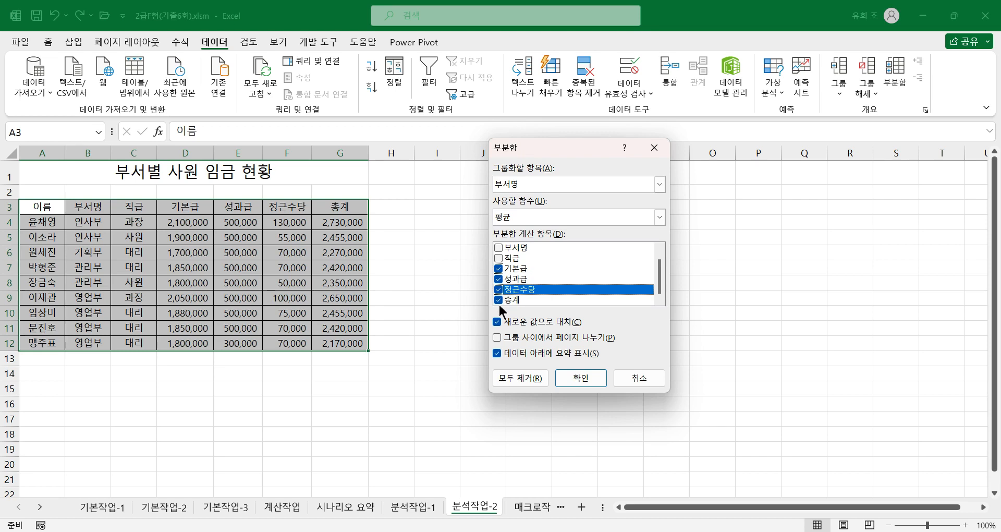
{"action": "left_click", "coordinate": [498, 300]}
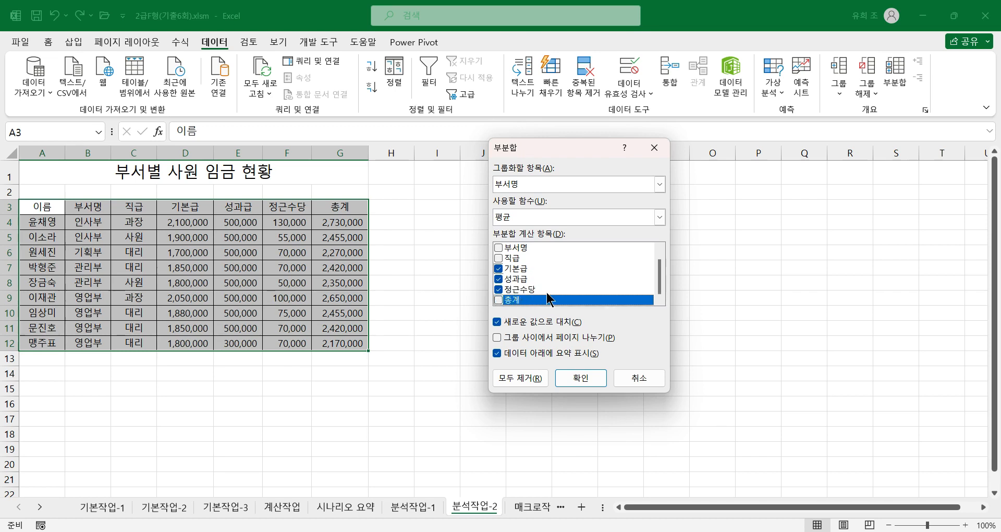
{"action": "left_click_drag", "start_coordinate": [659, 276], "coordinate": [655, 295]}
{"action": "left_click", "coordinate": [582, 379]}
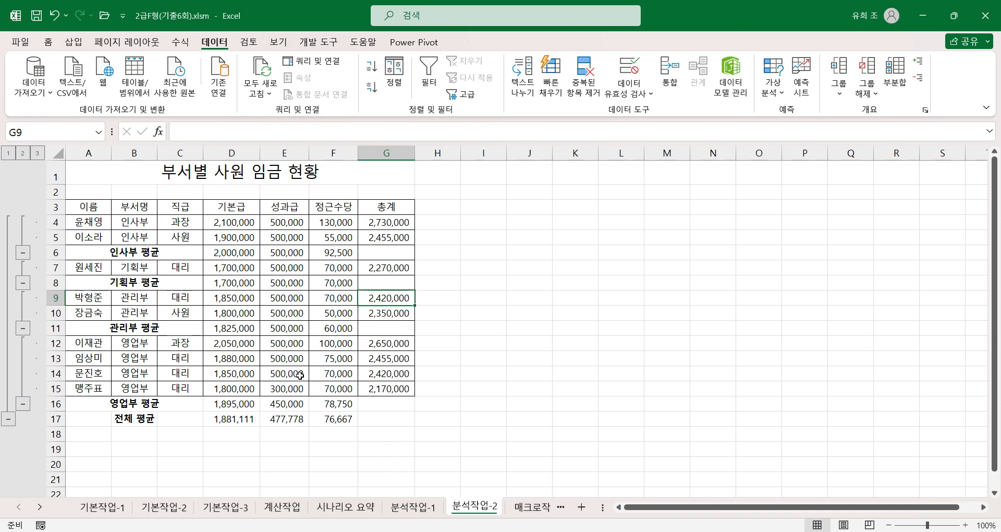
Step: Add a second 부서명 subtotal using 최대 for 총계 only, with 새로운 값으로 대치 turned off to keep the averages
{"action": "left_click", "coordinate": [894, 89]}
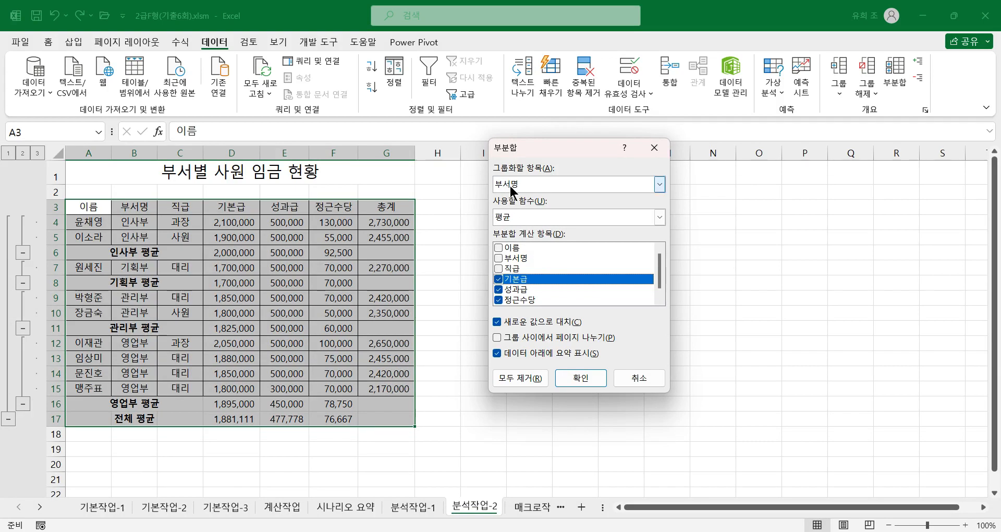
{"action": "left_click", "coordinate": [514, 216]}
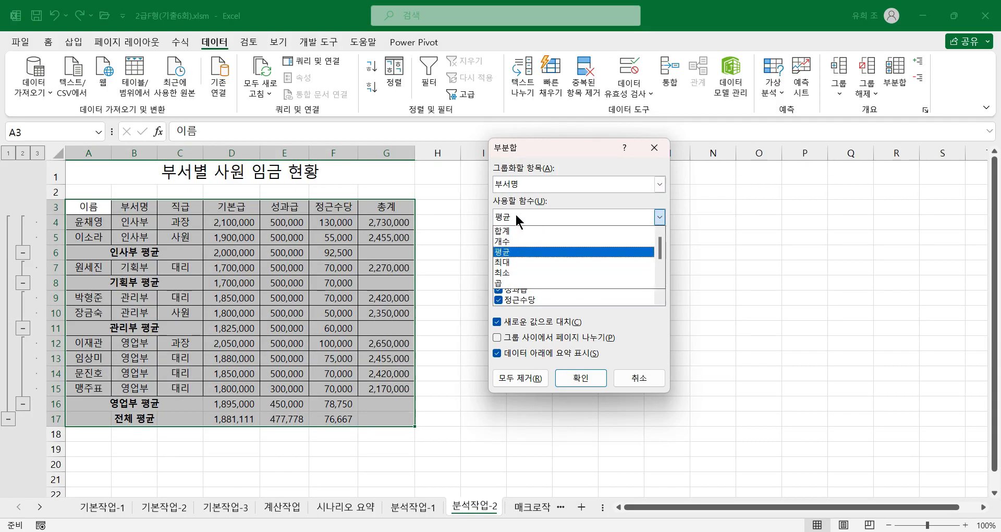
{"action": "left_click", "coordinate": [510, 262]}
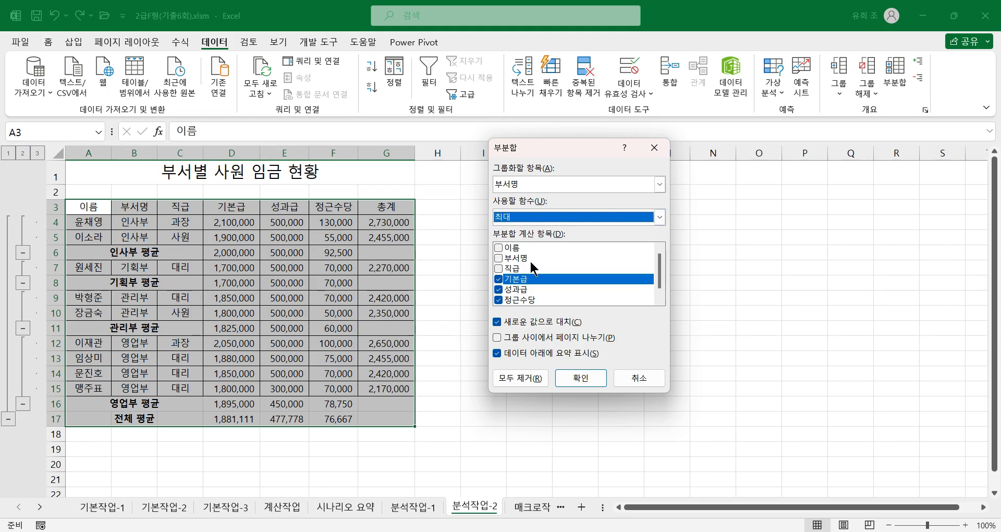
{"action": "left_click", "coordinate": [499, 278]}
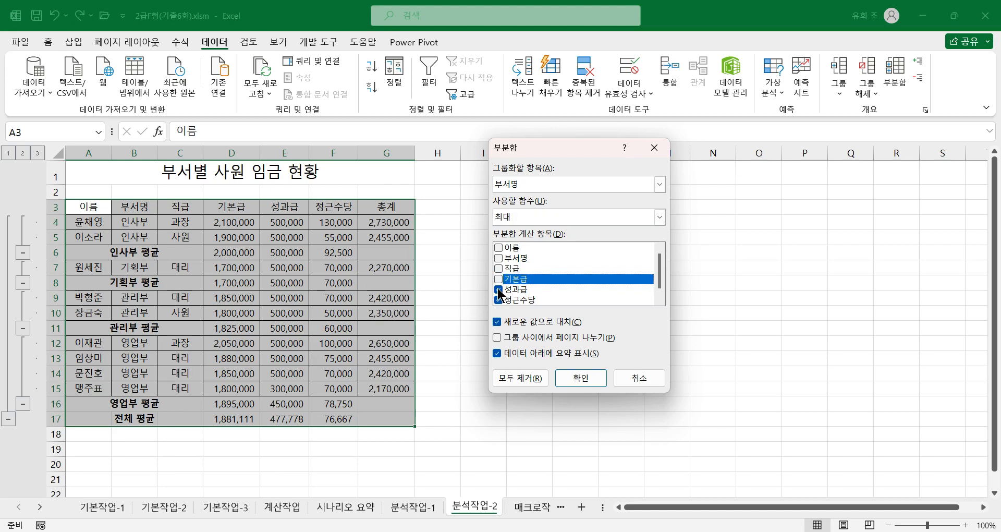
{"action": "left_click", "coordinate": [498, 289]}
{"action": "left_click", "coordinate": [497, 299]}
{"action": "scroll", "coordinate": [552, 281], "scroll_direction": "down", "scroll_amount": 1}
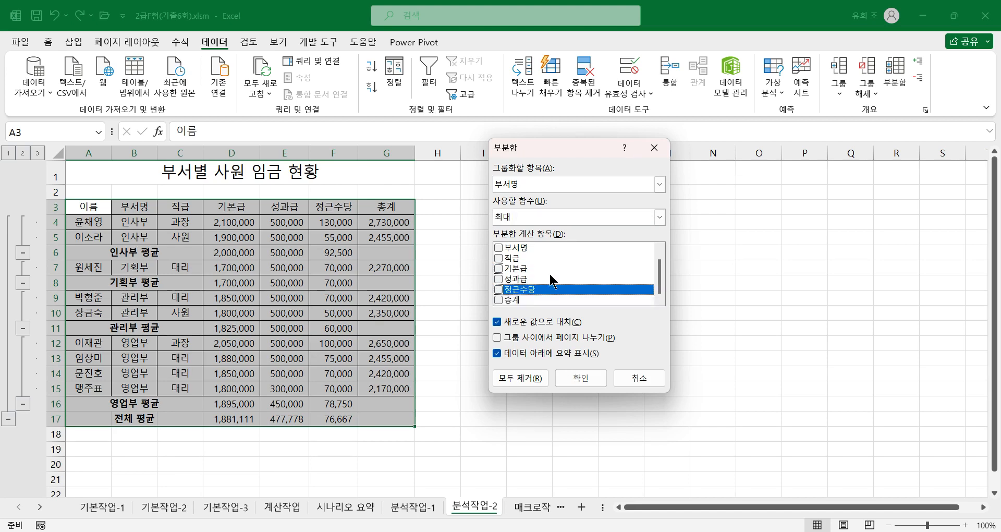
{"action": "left_click", "coordinate": [498, 300]}
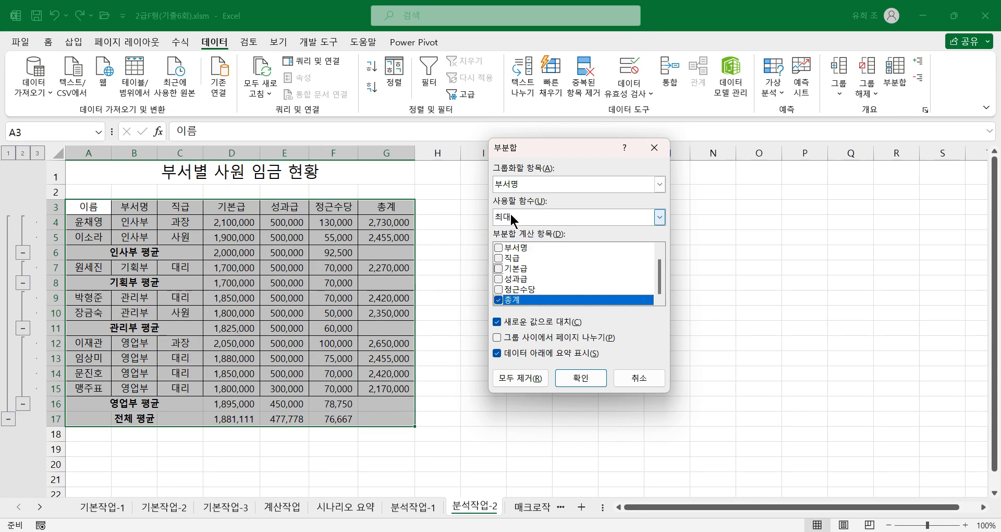
{"action": "left_click", "coordinate": [496, 322]}
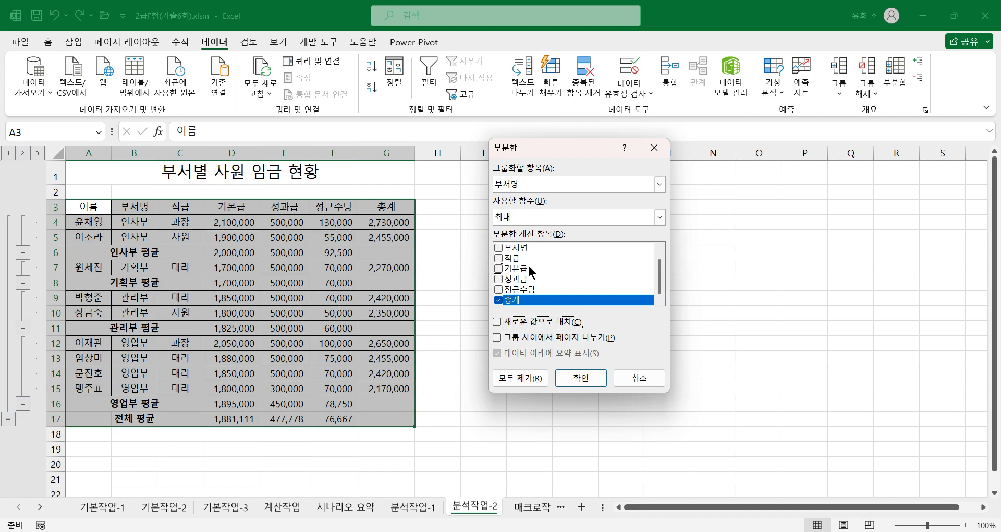
{"action": "left_click", "coordinate": [581, 376]}
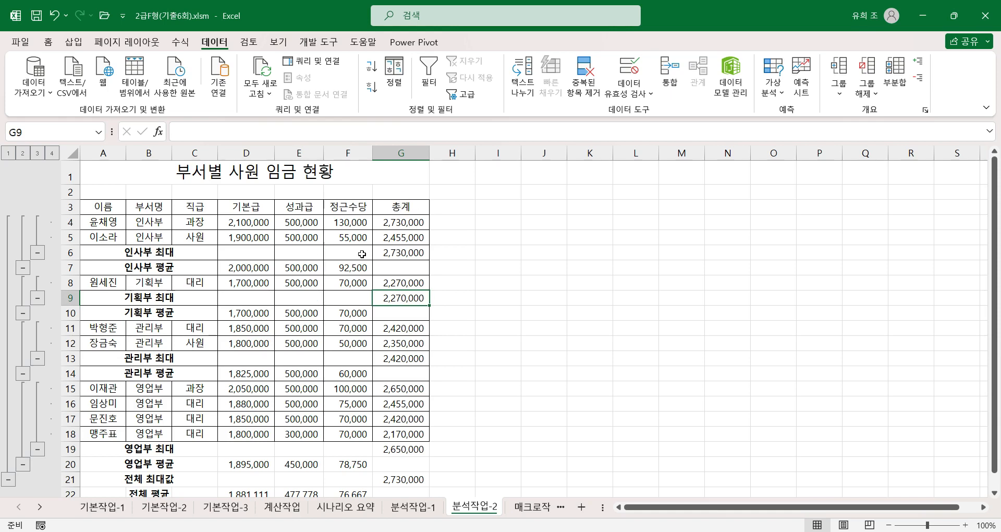
{"action": "scroll", "coordinate": [360, 399], "scroll_direction": "down", "scroll_amount": 2}
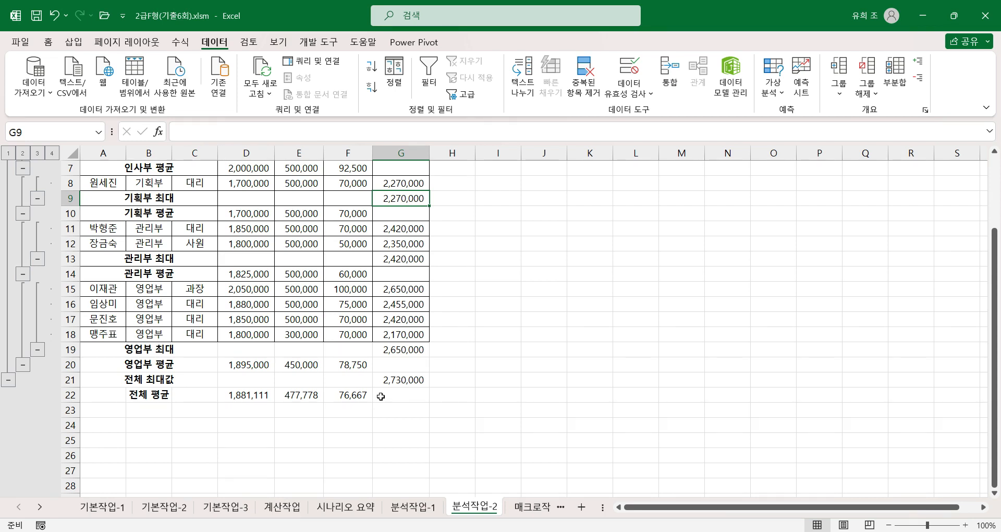
Step: Open the 매크로작업 sheet and look over the 헬스, 수영 and 에어로빅 amounts in row 4
{"action": "left_click", "coordinate": [531, 506]}
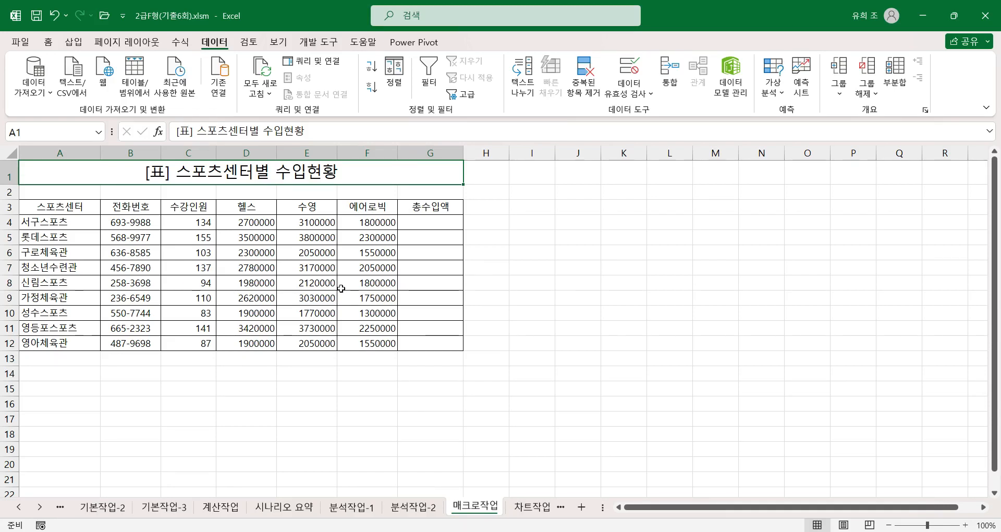
{"action": "left_click", "coordinate": [264, 224]}
{"action": "left_click", "coordinate": [326, 222]}
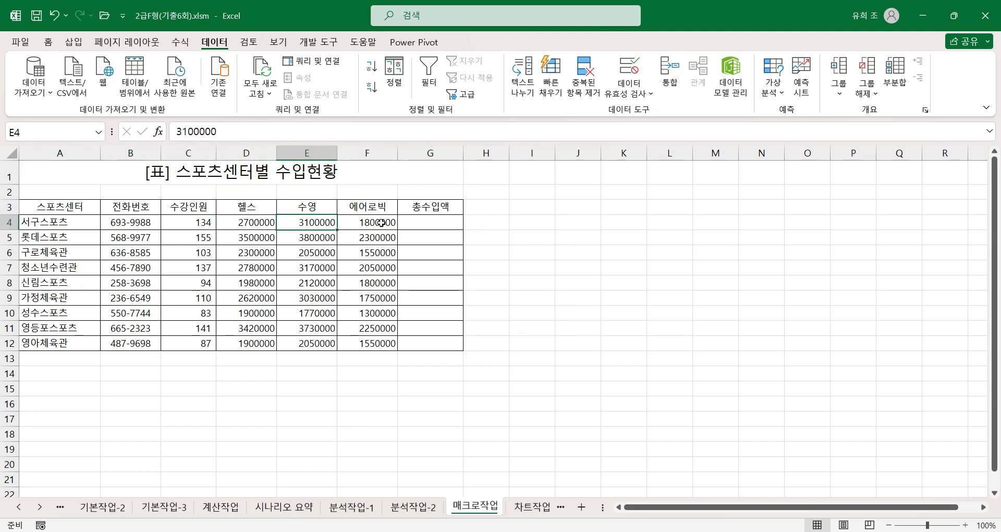
{"action": "left_click", "coordinate": [381, 222]}
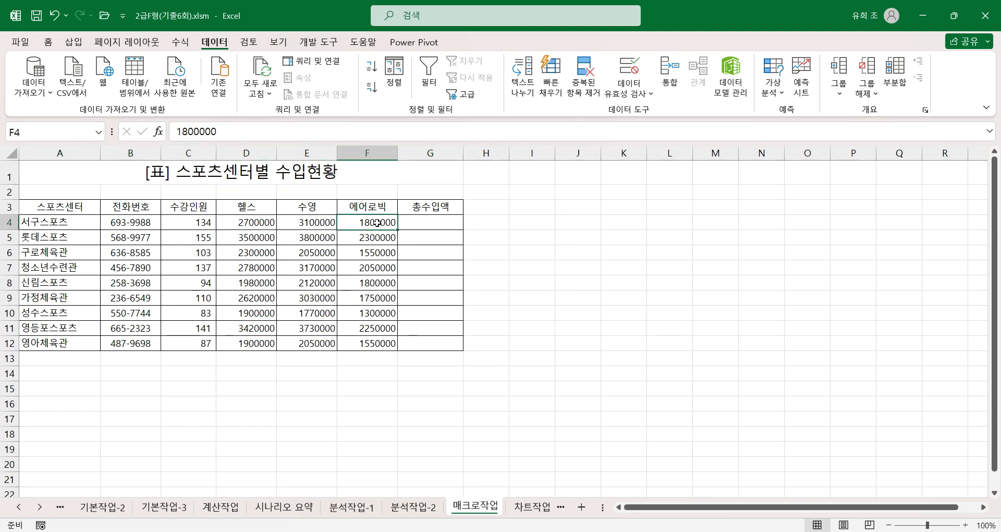
Step: Try filling the 총수입액 range G4:G12 with the formula =D4+E4+F4 in a single entry
{"action": "left_click", "coordinate": [433, 225]}
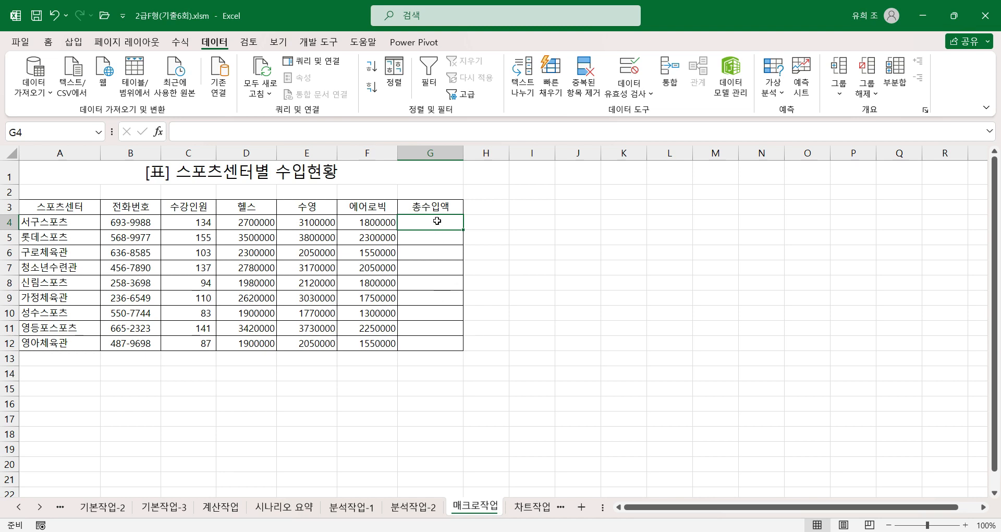
{"action": "left_click_drag", "start_coordinate": [437, 221], "coordinate": [433, 340]}
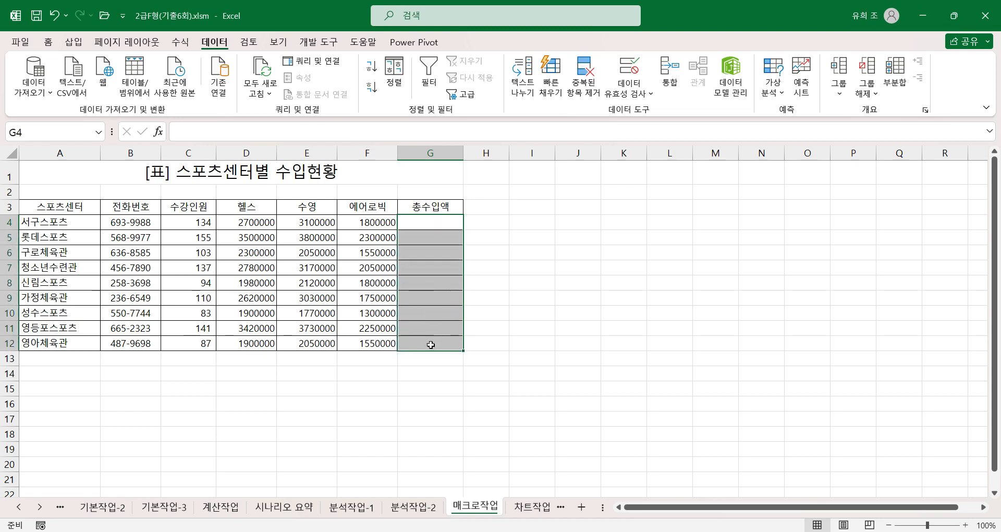
{"action": "type", "text": "="}
{"action": "left_click", "coordinate": [256, 223]}
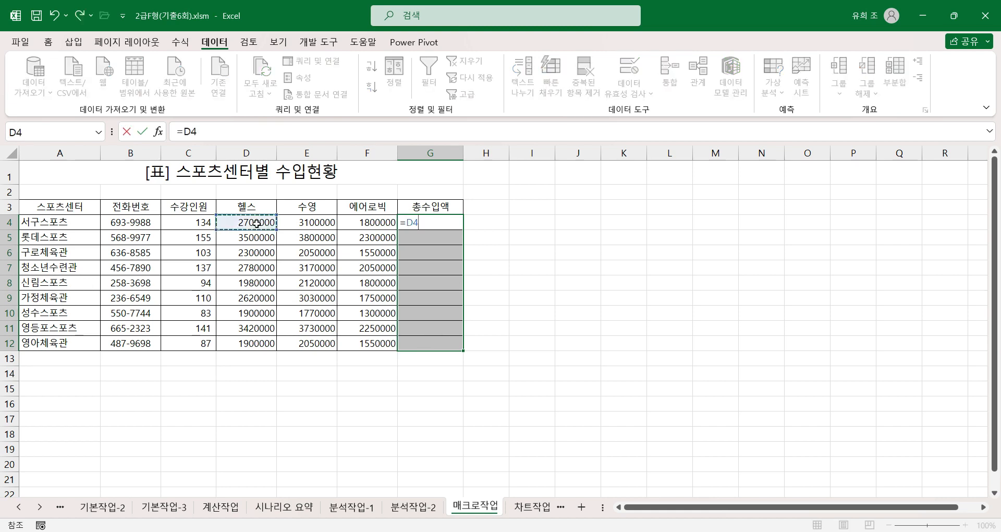
{"action": "type", "text": "+"}
{"action": "left_click", "coordinate": [308, 224]}
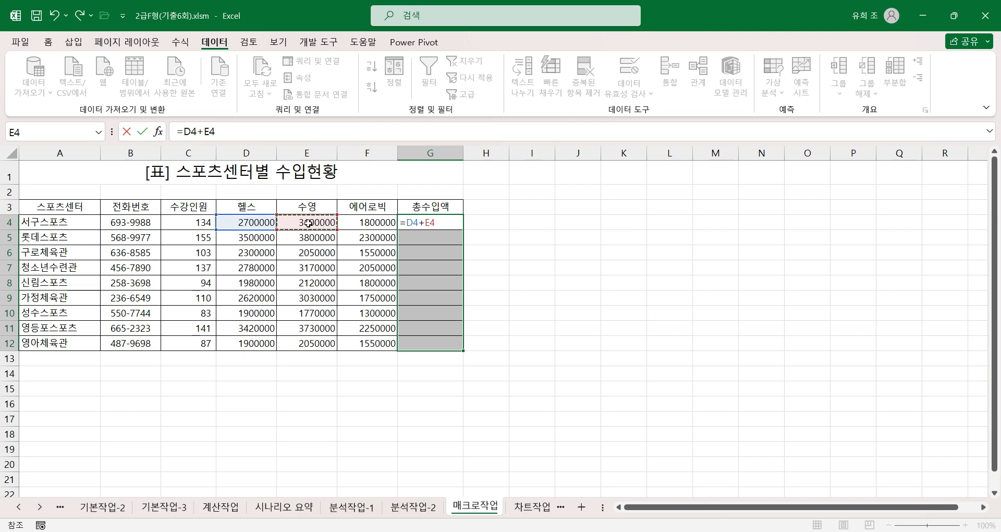
{"action": "type", "text": "+"}
{"action": "left_click", "coordinate": [374, 222]}
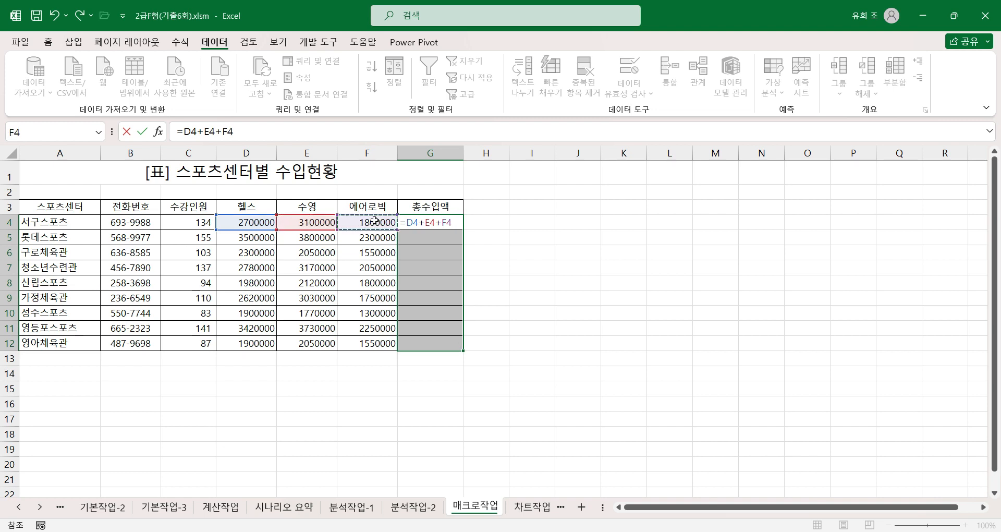
{"action": "key", "text": "ctrl+Return"}
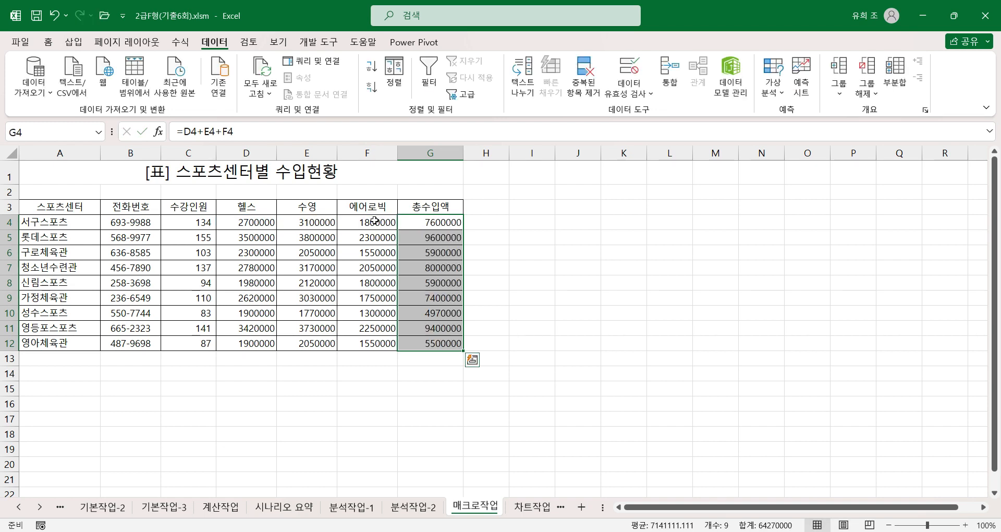
Step: Check the filled formula in G12, and clear the trial results from G4:G12
{"action": "left_click", "coordinate": [443, 343]}
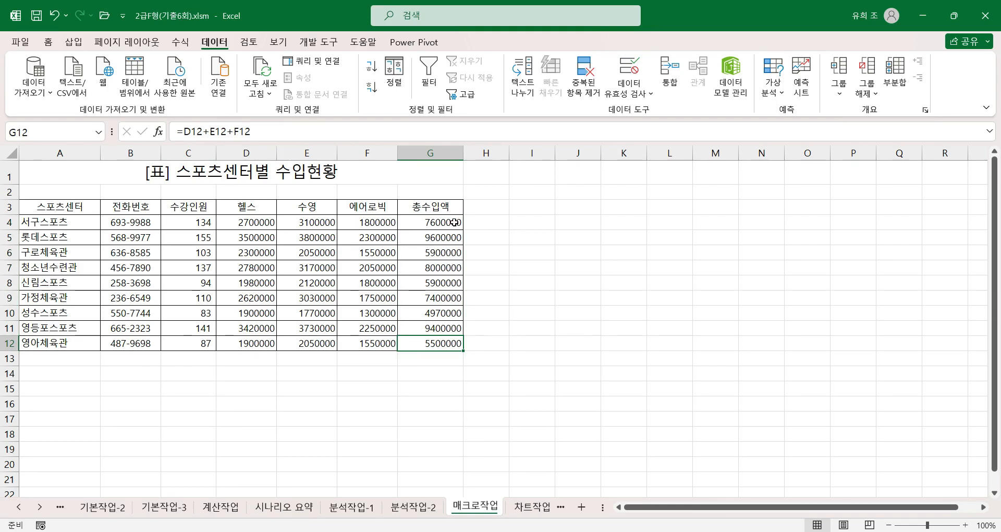
{"action": "left_click_drag", "start_coordinate": [449, 222], "coordinate": [437, 342]}
{"action": "key", "text": "Delete"}
{"action": "left_click", "coordinate": [531, 257]}
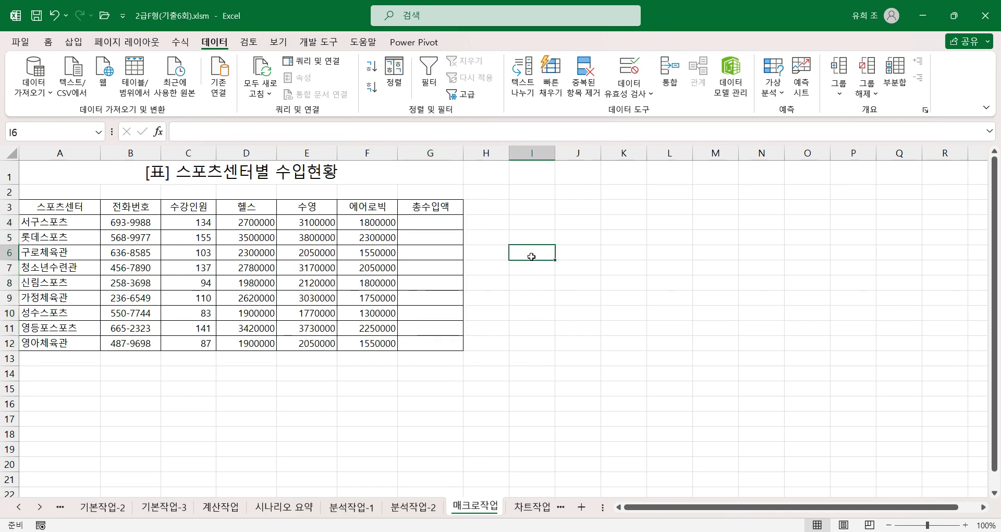
Step: Select the empty cell I4 outside the table and start recording a macro named 총수입액 in the current workbook
{"action": "left_click", "coordinate": [504, 209]}
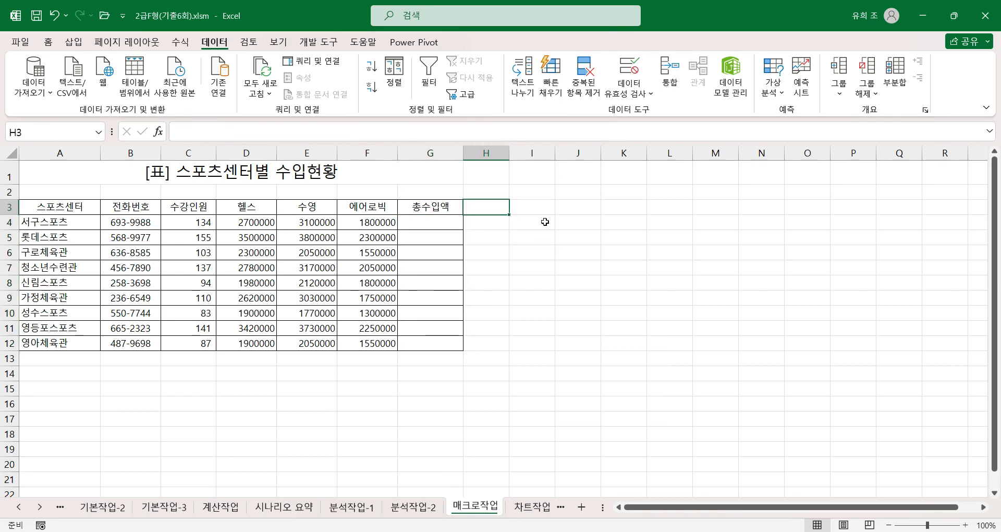
{"action": "left_click", "coordinate": [540, 221]}
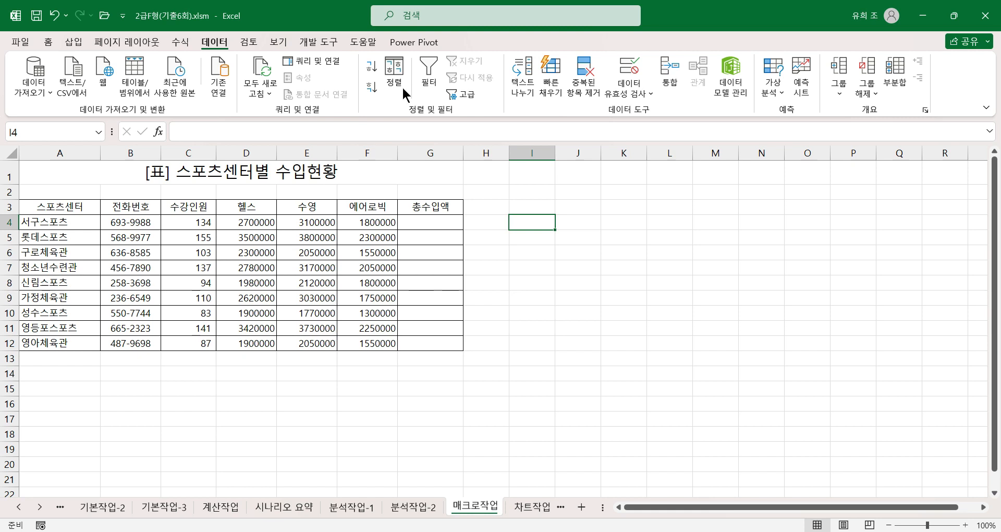
{"action": "left_click", "coordinate": [319, 42]}
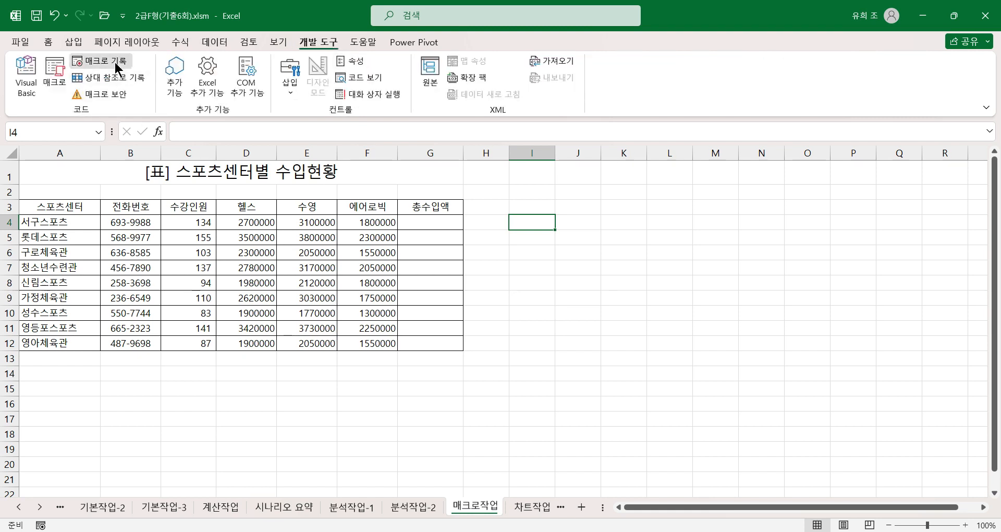
{"action": "left_click", "coordinate": [116, 67]}
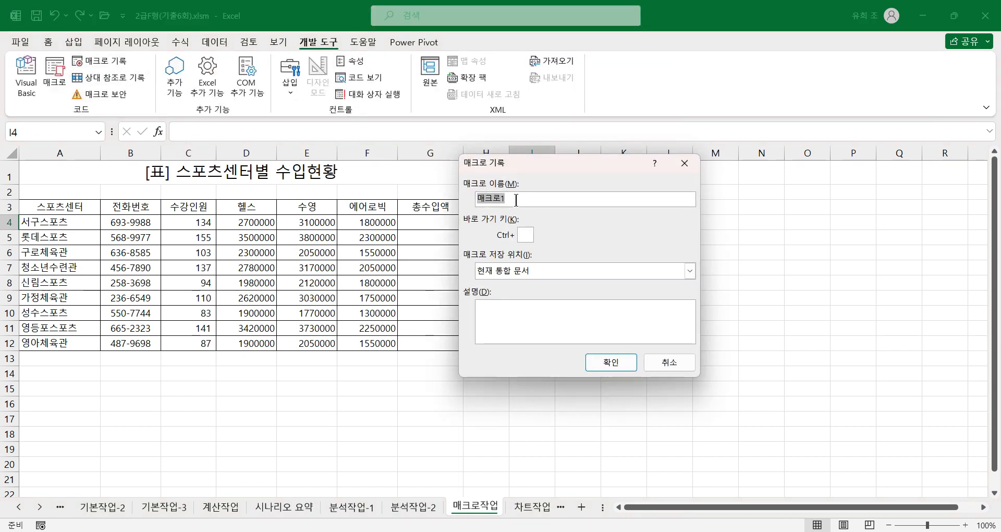
{"action": "type", "text": "ㅊ수입ㅇ"}
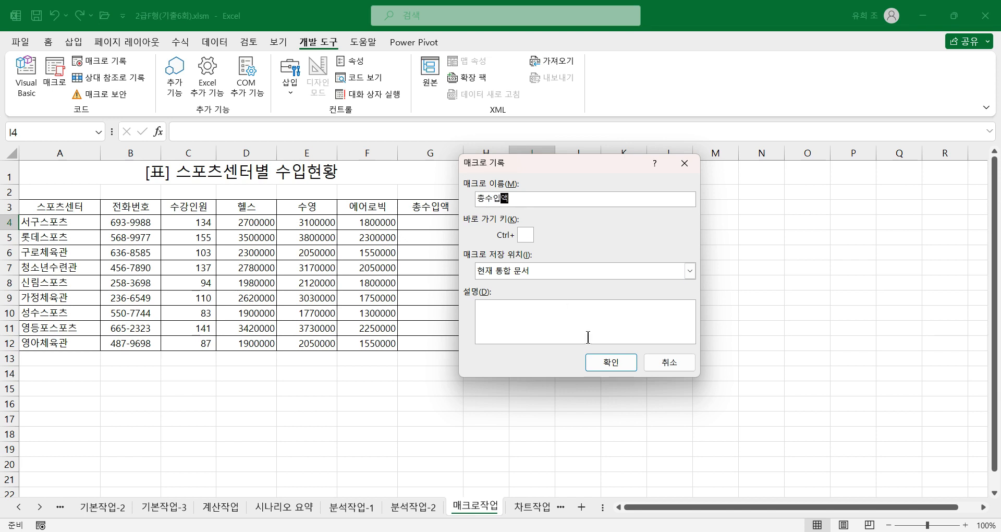
{"action": "left_click", "coordinate": [617, 360]}
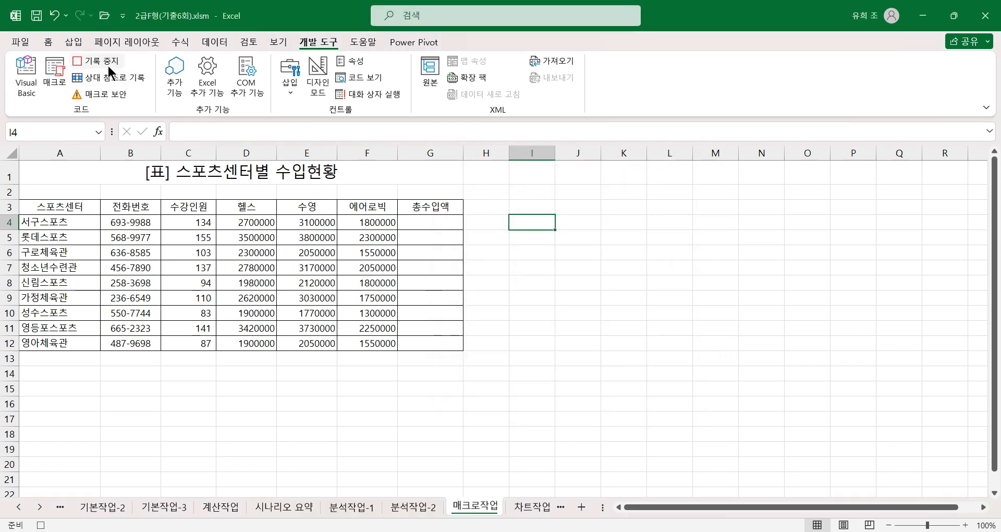
Step: Record filling G4:G12 with the formula =D4+E4+F4 in a single entry, and stop the macro recording with G12 selected
{"action": "left_click_drag", "start_coordinate": [426, 221], "coordinate": [418, 336]}
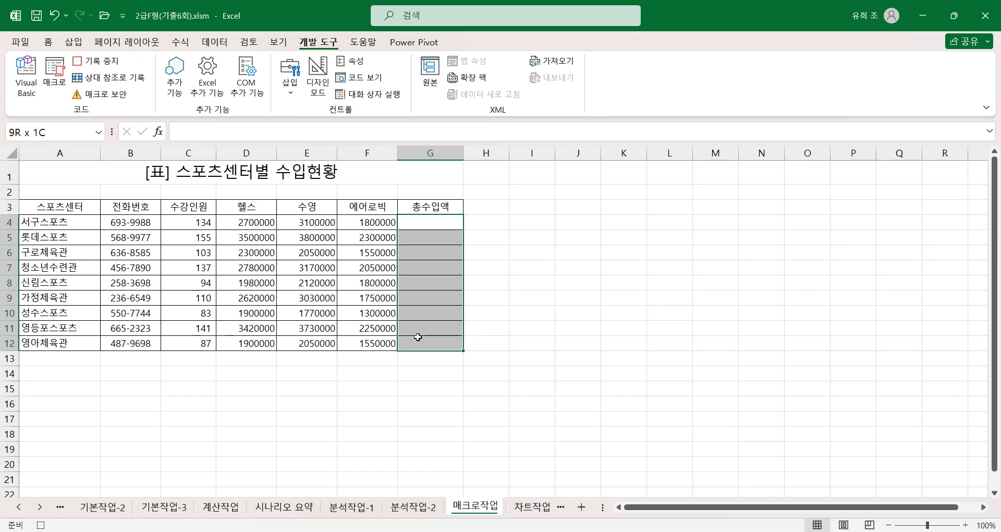
{"action": "type", "text": "="}
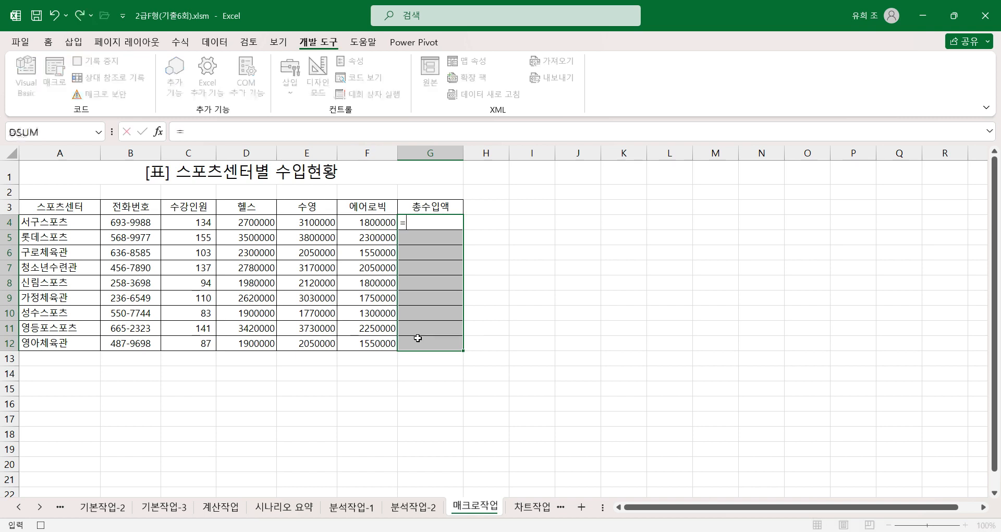
{"action": "left_click", "coordinate": [243, 223]}
{"action": "type", "text": "+"}
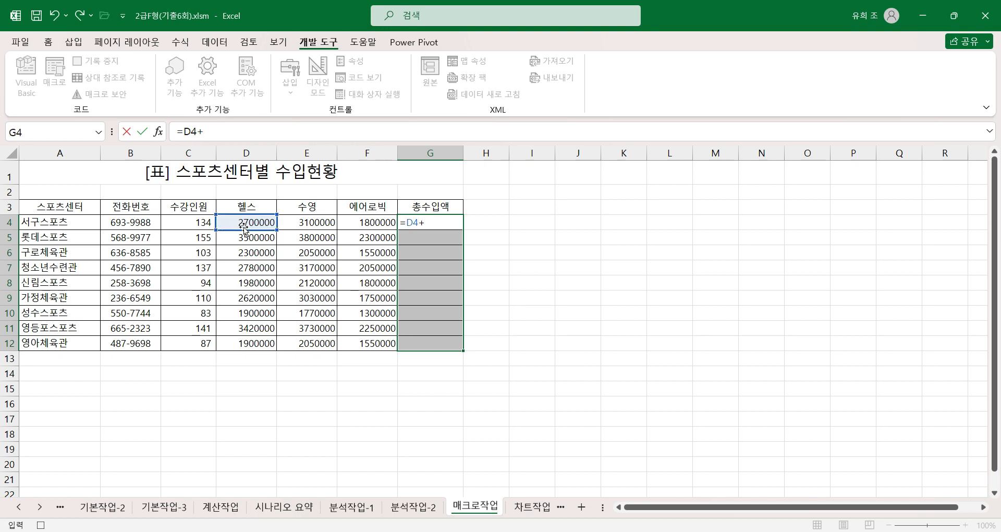
{"action": "left_click", "coordinate": [325, 222]}
{"action": "type", "text": "+"}
{"action": "left_click", "coordinate": [375, 224]}
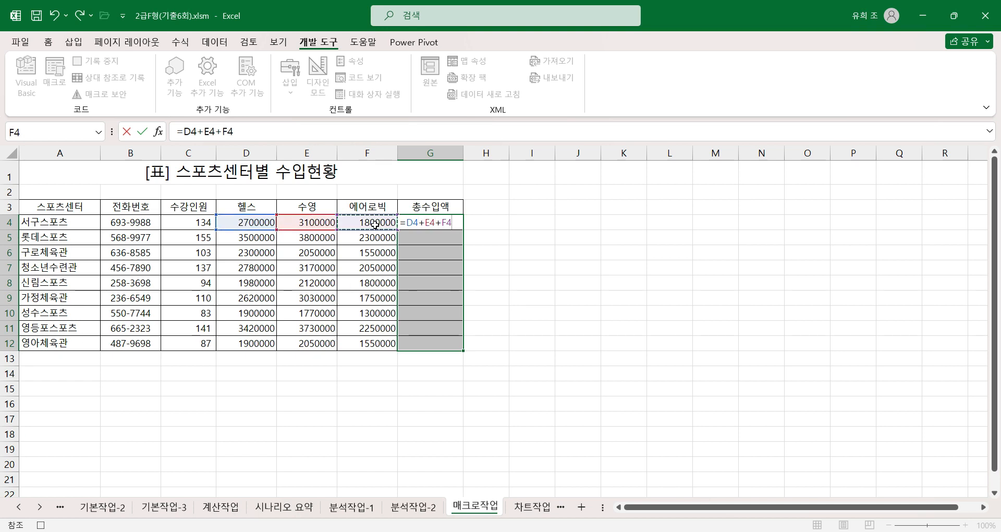
{"action": "key", "text": "ctrl+Return"}
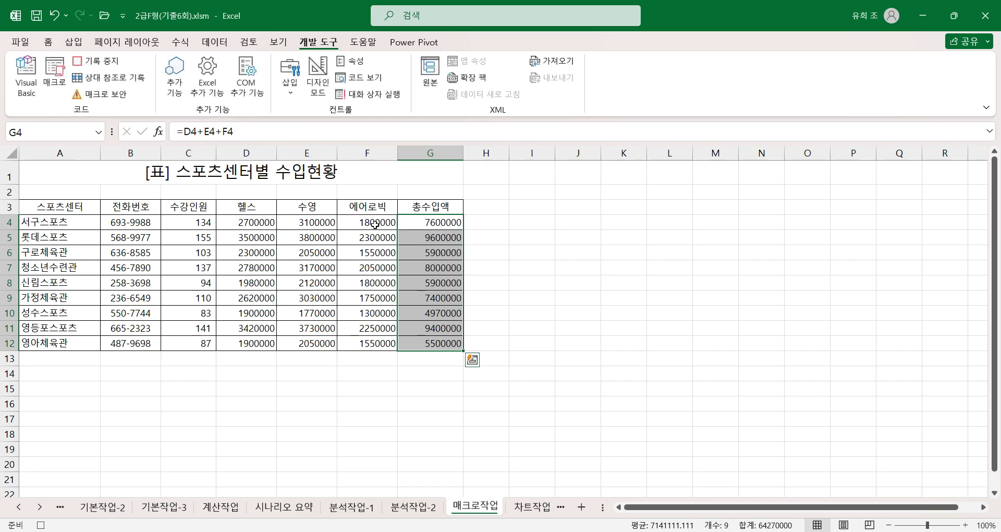
{"action": "left_click", "coordinate": [443, 343]}
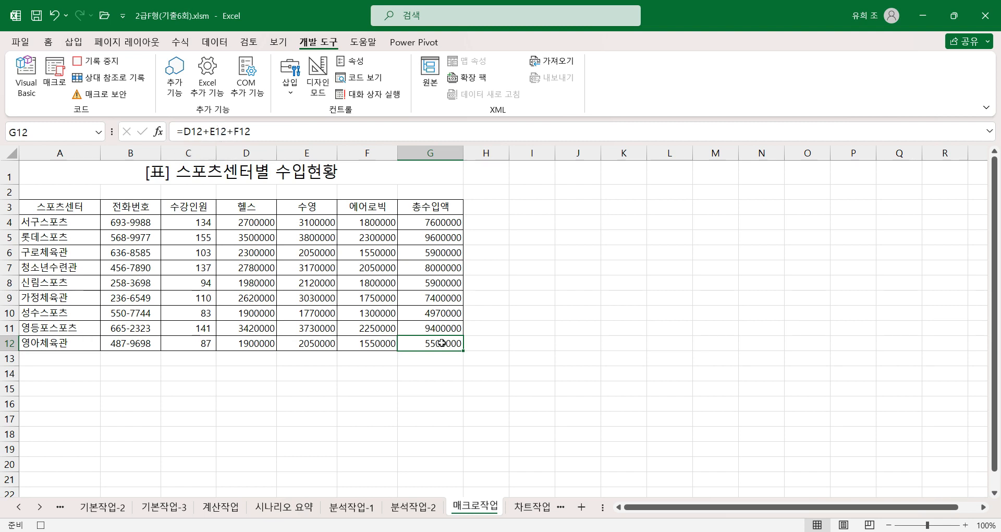
{"action": "left_click", "coordinate": [41, 525]}
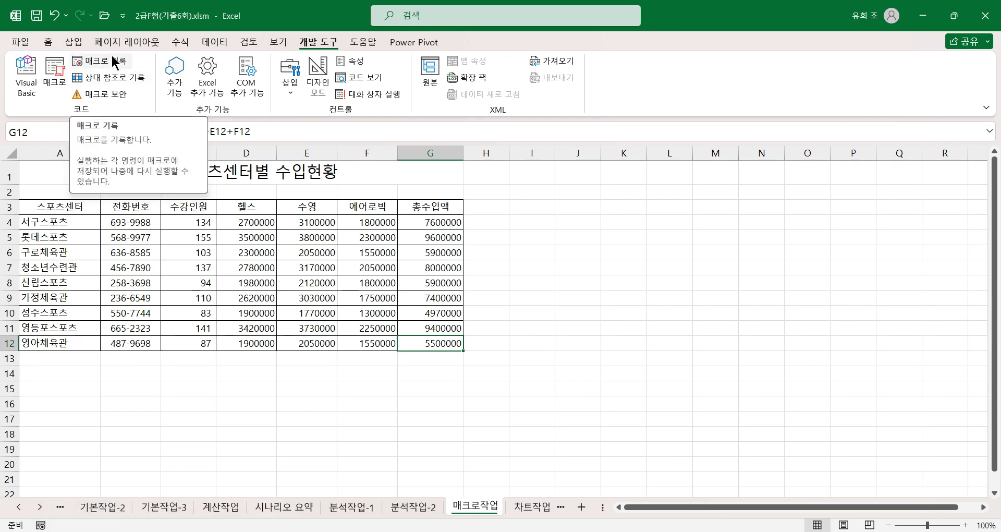
Step: Examine the recorded 총수입액 macro code in Module1 of the Visual Basic editor, and close the editor
{"action": "left_click", "coordinate": [25, 76]}
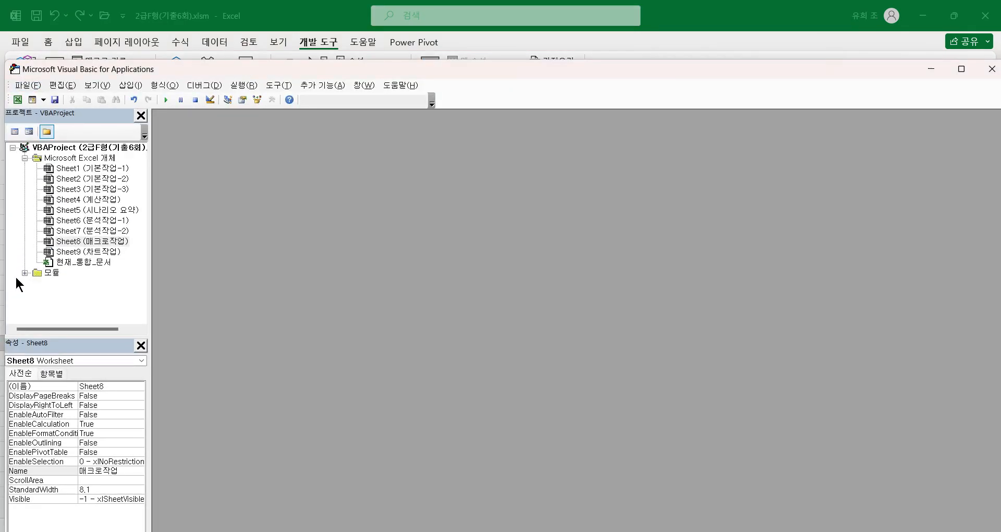
{"action": "left_click", "coordinate": [21, 270]}
{"action": "left_click", "coordinate": [23, 273]}
{"action": "double_click", "coordinate": [70, 283]}
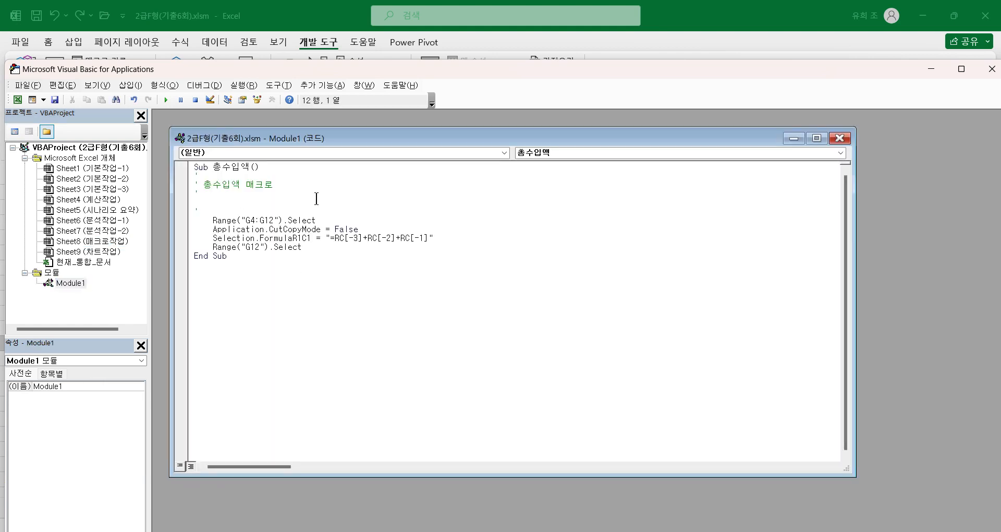
{"action": "left_click", "coordinate": [992, 69]}
Step: Clear the recorded results from the 총수입액 range G4:G12
{"action": "left_click_drag", "start_coordinate": [443, 223], "coordinate": [437, 344]}
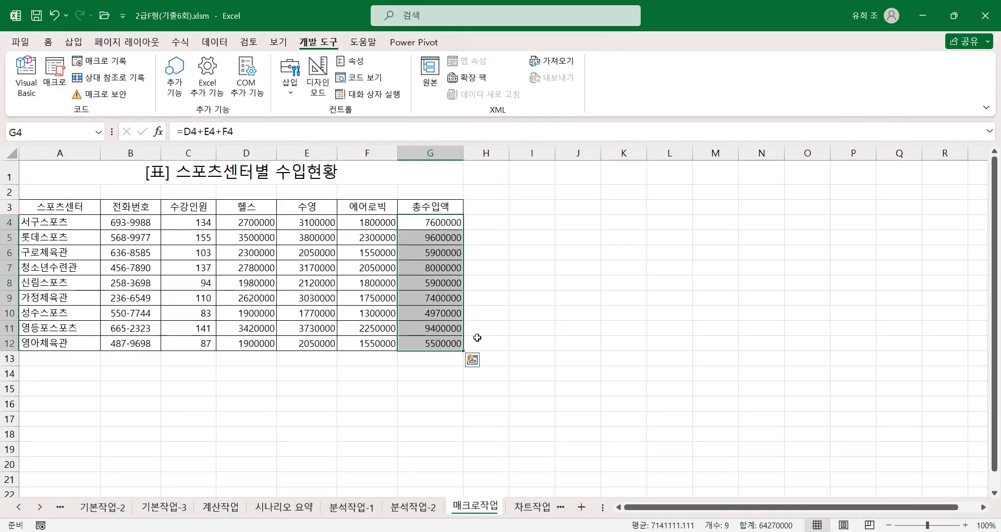
{"action": "key", "text": "Delete"}
{"action": "left_click", "coordinate": [573, 286]}
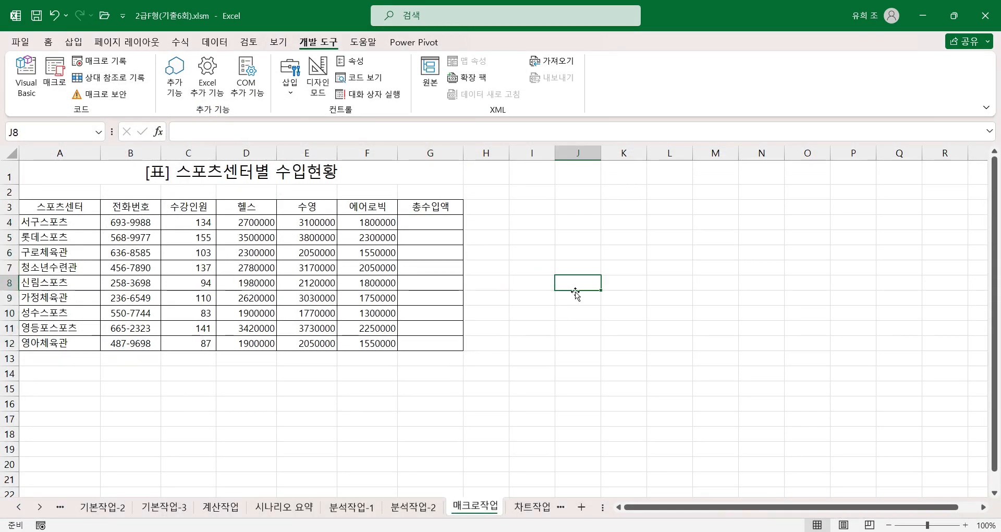
{"action": "left_click", "coordinate": [528, 284]}
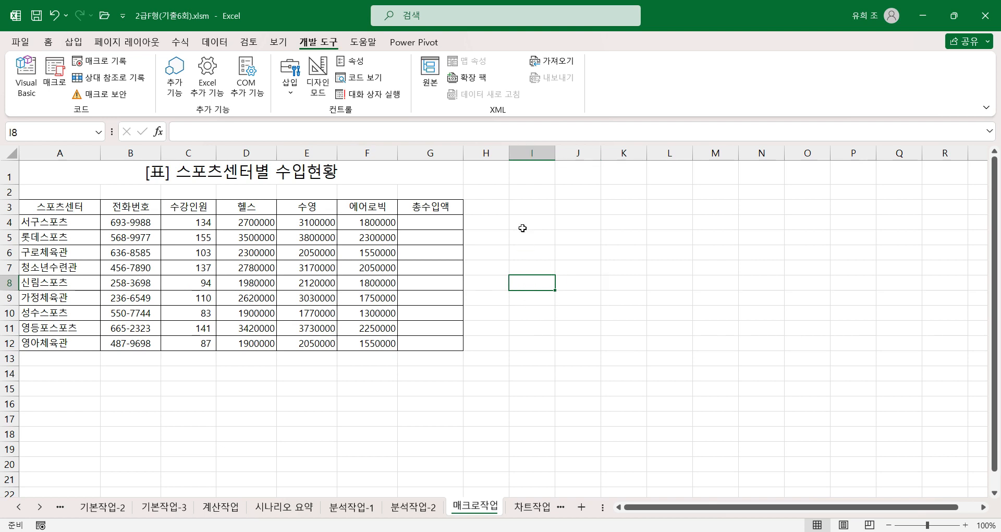
Step: Insert a form control button covering I4:J5 and assign the 총수입액 macro to it
{"action": "left_click_drag", "start_coordinate": [521, 220], "coordinate": [570, 231]}
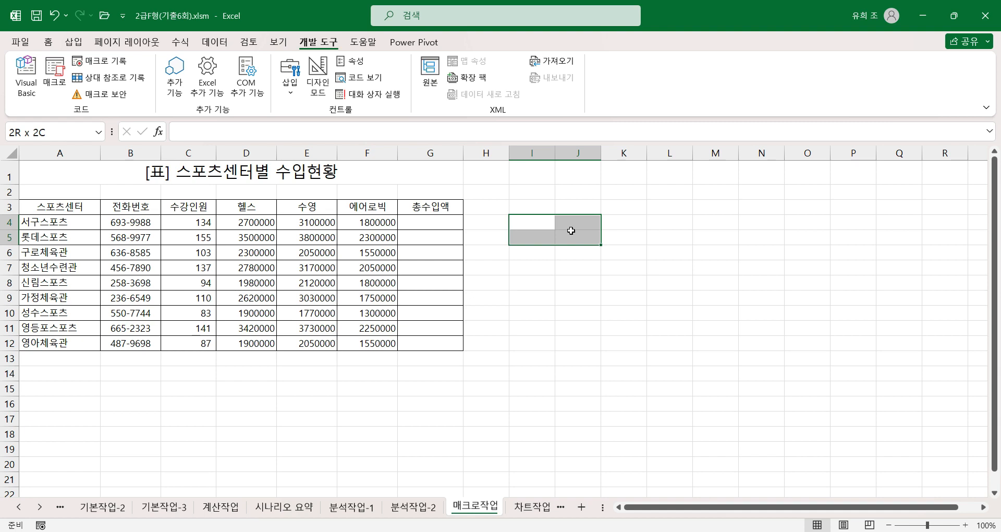
{"action": "left_click_drag", "start_coordinate": [569, 230], "coordinate": [569, 230]}
{"action": "left_click", "coordinate": [291, 82]}
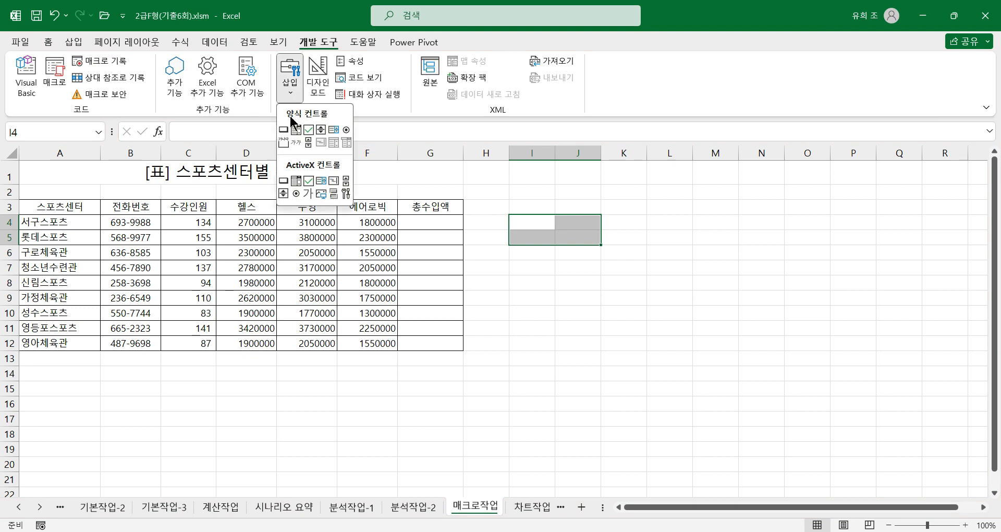
{"action": "left_click", "coordinate": [283, 129]}
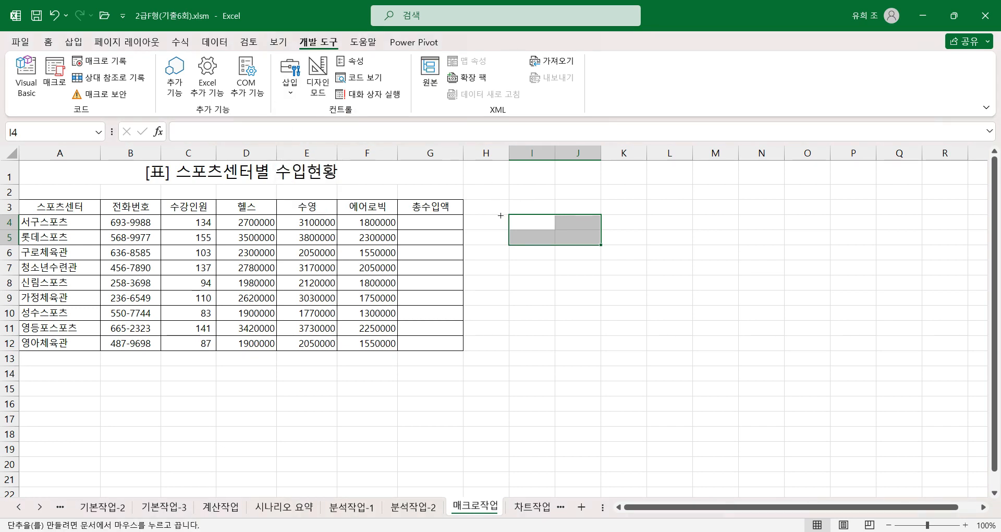
{"action": "left_click_drag", "start_coordinate": [509, 214], "coordinate": [600, 245]}
{"action": "left_click", "coordinate": [455, 182]}
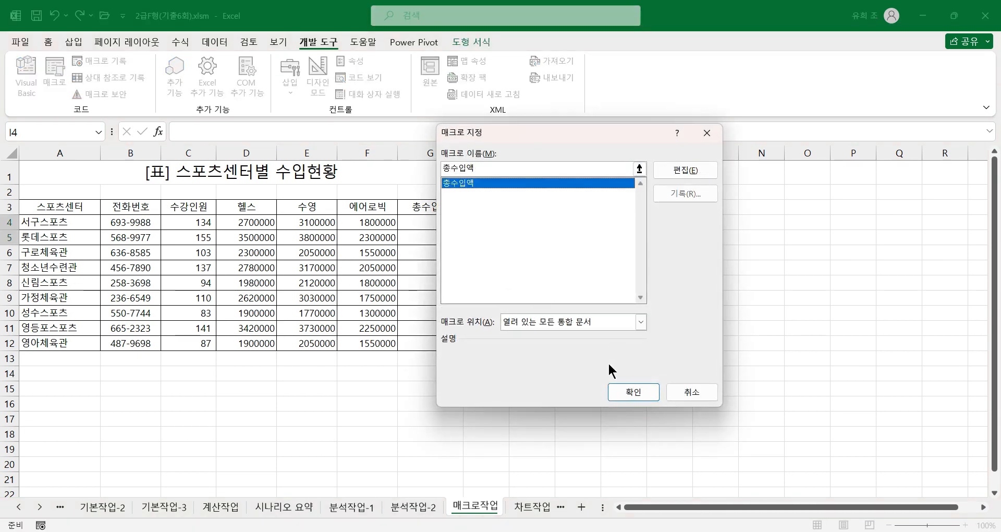
{"action": "left_click", "coordinate": [631, 391]}
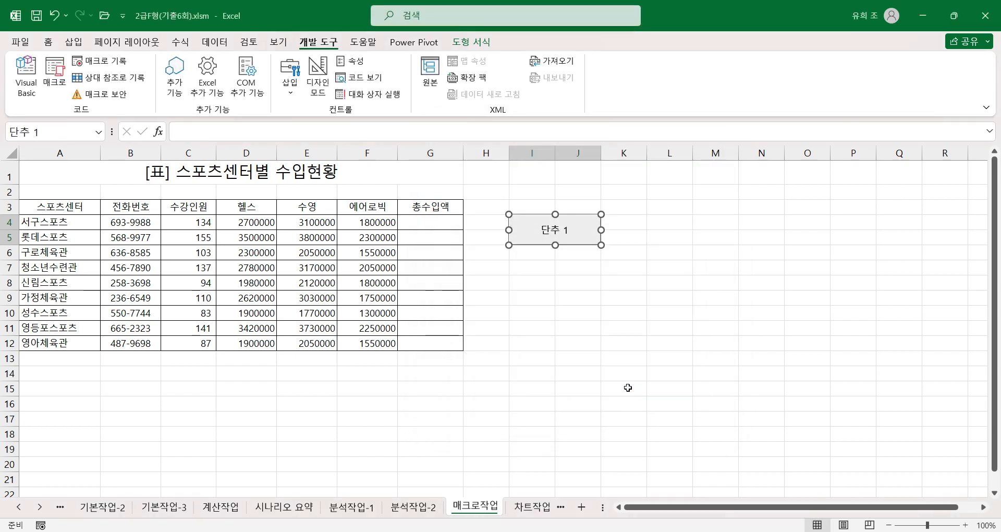
Step: Label the button 총수입액 and run it to fill the totals in column G
{"action": "type", "text": "총수이"}
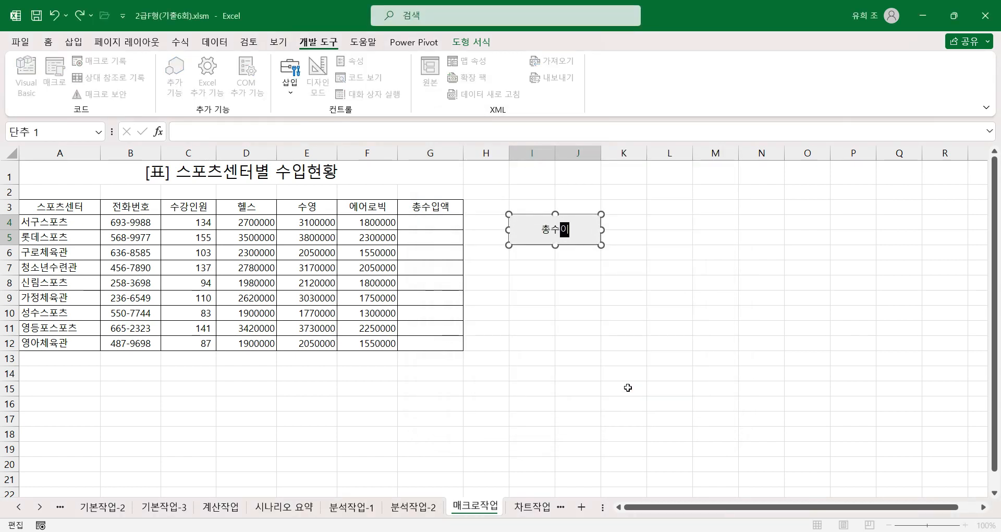
{"action": "type", "text": "액"}
{"action": "left_click", "coordinate": [585, 312]}
{"action": "left_click", "coordinate": [554, 237]}
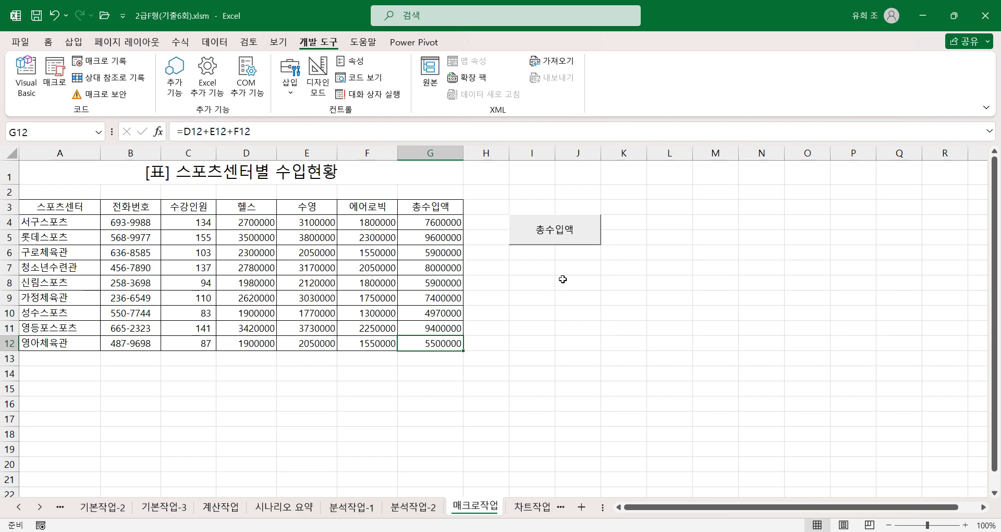
{"action": "left_click", "coordinate": [553, 280]}
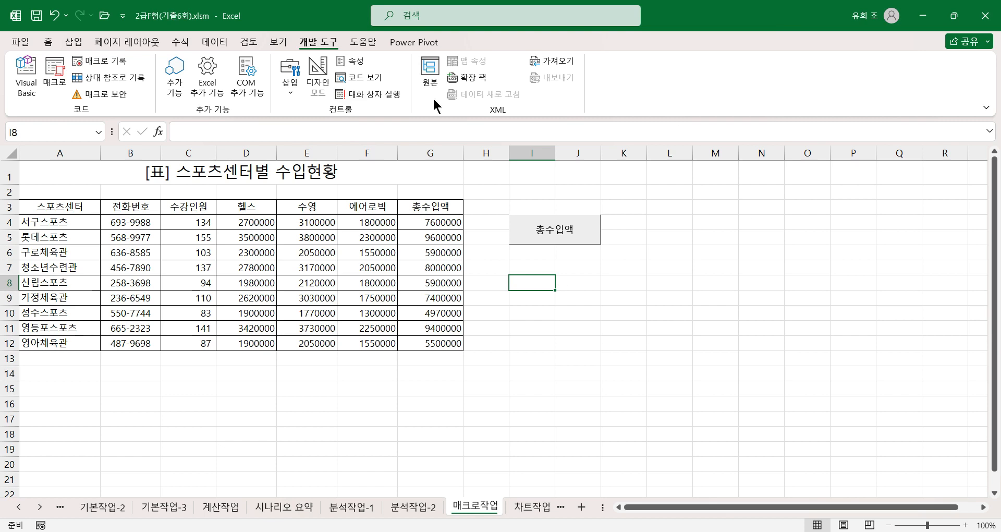
Step: Start recording a second macro named 통화서식, stored in the current workbook
{"action": "left_click", "coordinate": [102, 61]}
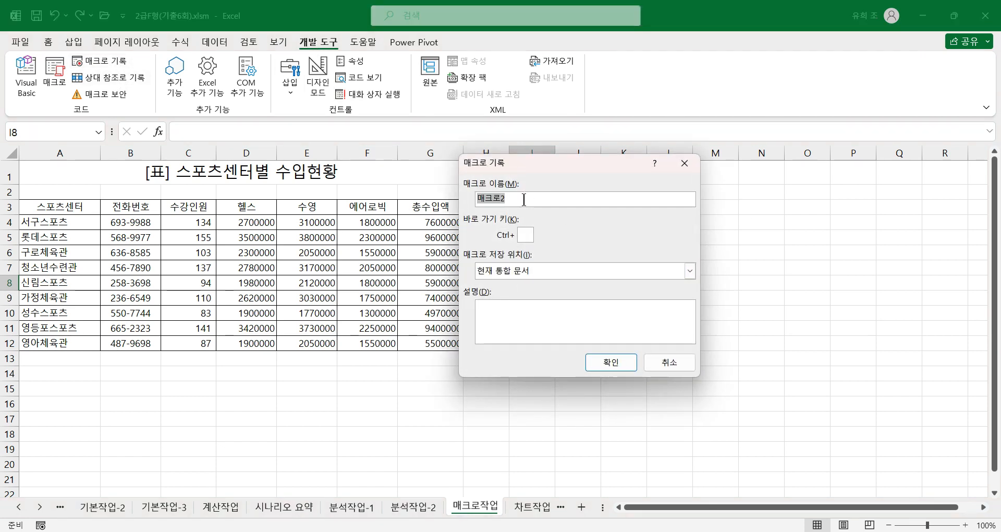
{"action": "type", "text": "토"}
{"action": "type", "text": "호"}
{"action": "type", "text": "서식"}
{"action": "left_click", "coordinate": [628, 363]}
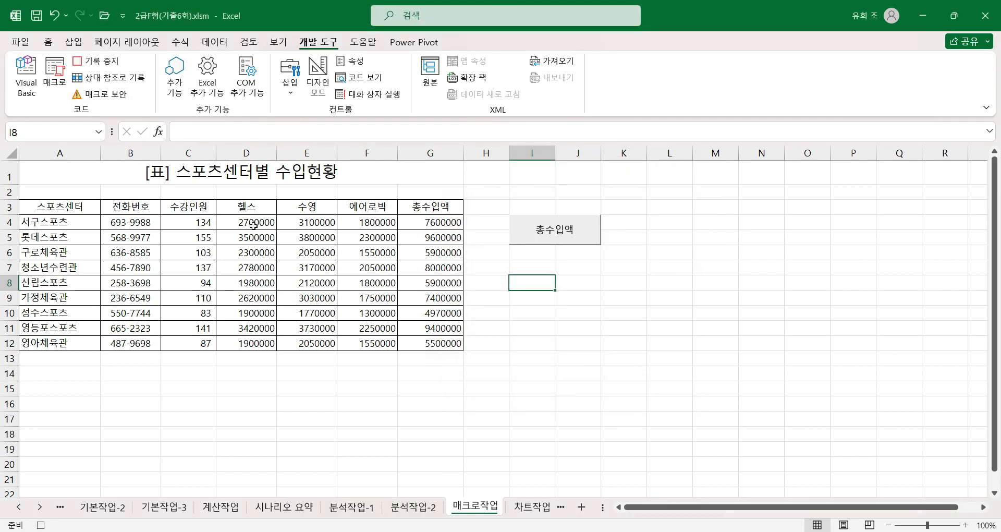
Step: Record applying the won accounting format to D4:G12, and stop the macro recording with G12 selected
{"action": "left_click_drag", "start_coordinate": [247, 224], "coordinate": [432, 342]}
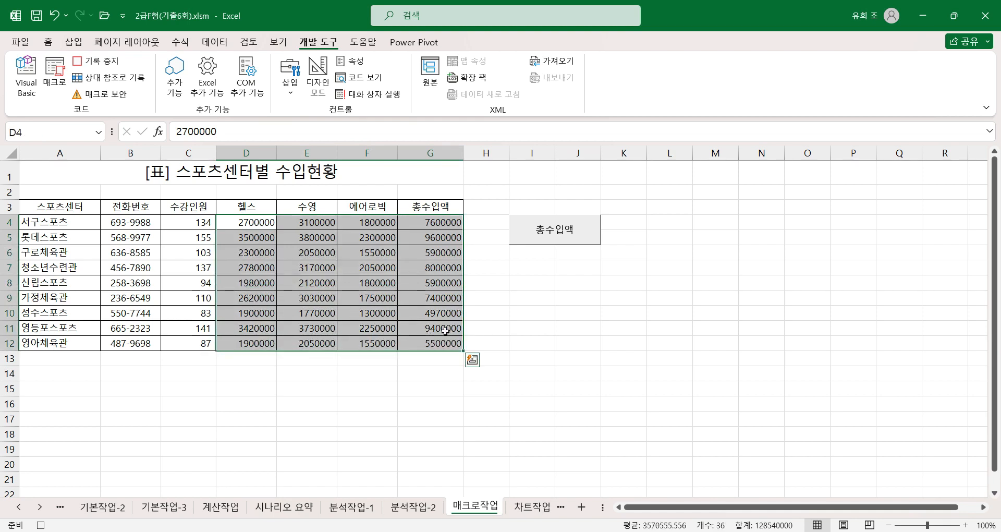
{"action": "left_click", "coordinate": [48, 42]}
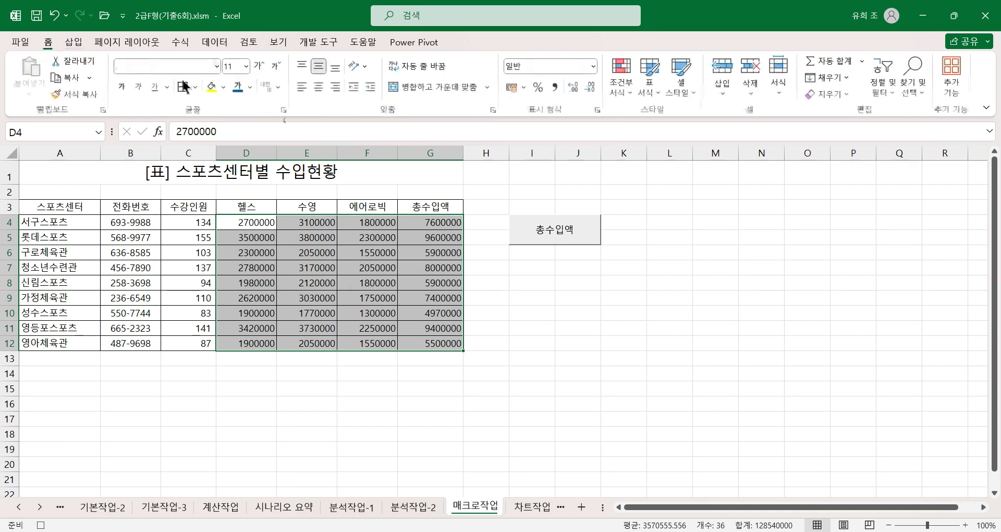
{"action": "left_click", "coordinate": [511, 87]}
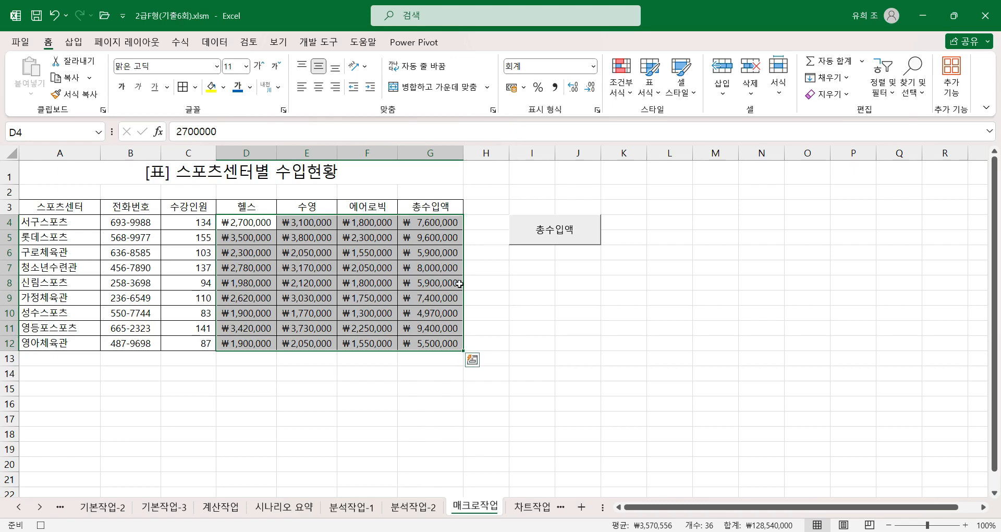
{"action": "left_click", "coordinate": [446, 343]}
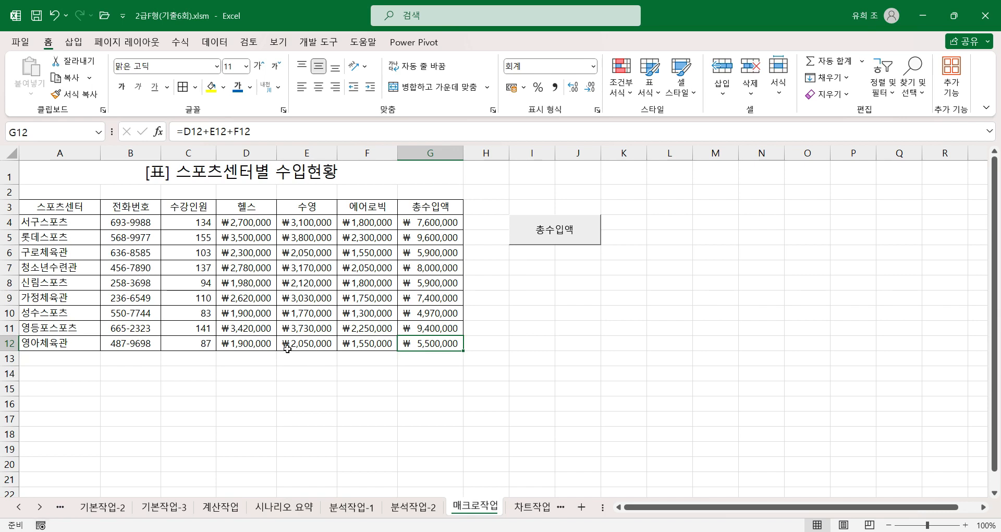
Step: Review the recorded 통화서식 macro code in the Visual Basic editor, and close the editor
{"action": "left_click", "coordinate": [336, 42]}
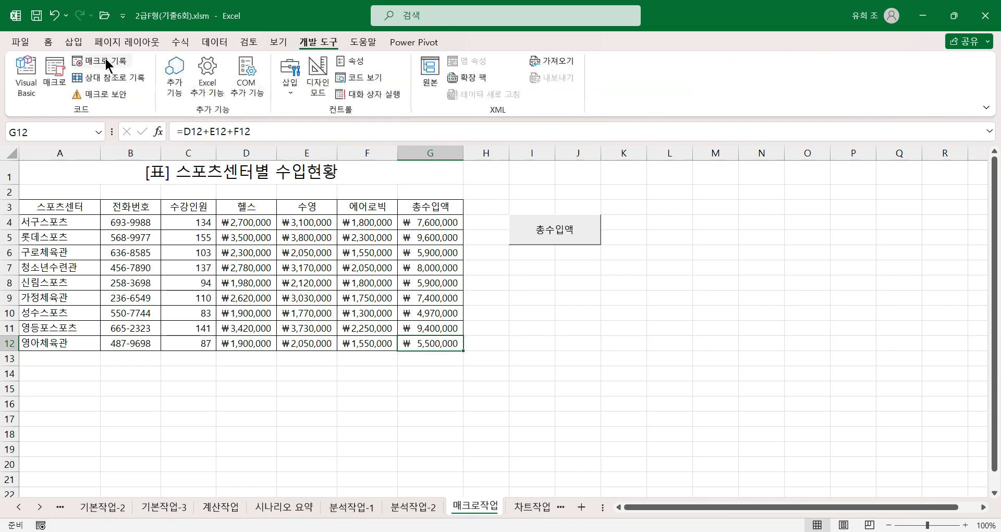
{"action": "left_click", "coordinate": [24, 89]}
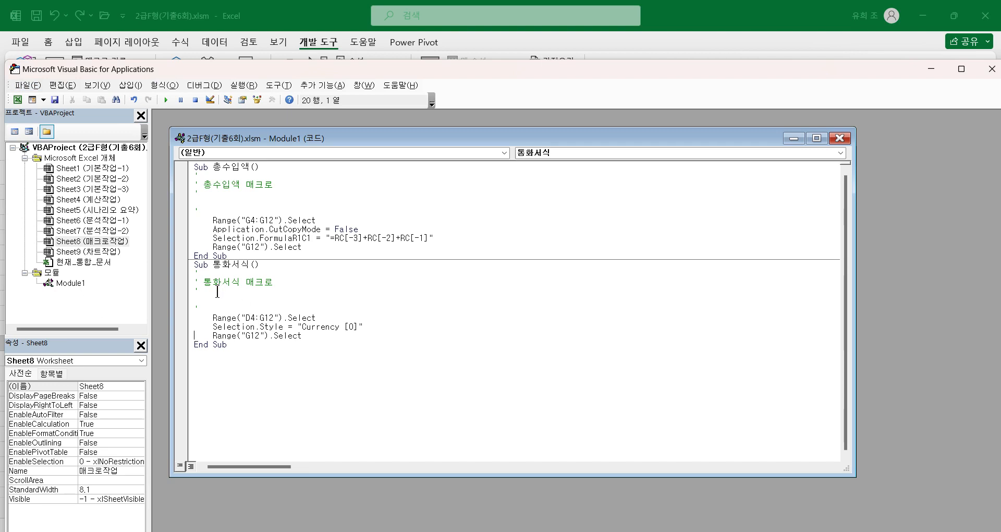
{"action": "left_click", "coordinate": [992, 68]}
Step: Reset the number format of D4:G12 to General (일반)
{"action": "left_click_drag", "start_coordinate": [240, 222], "coordinate": [460, 348]}
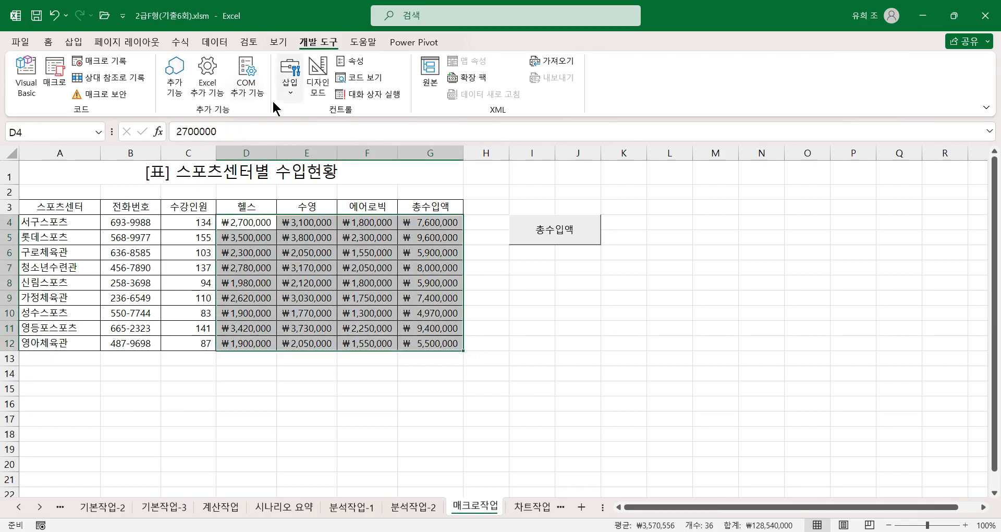
{"action": "left_click", "coordinate": [48, 42]}
{"action": "left_click", "coordinate": [592, 66]}
{"action": "left_click", "coordinate": [554, 93]}
{"action": "left_click", "coordinate": [526, 297]}
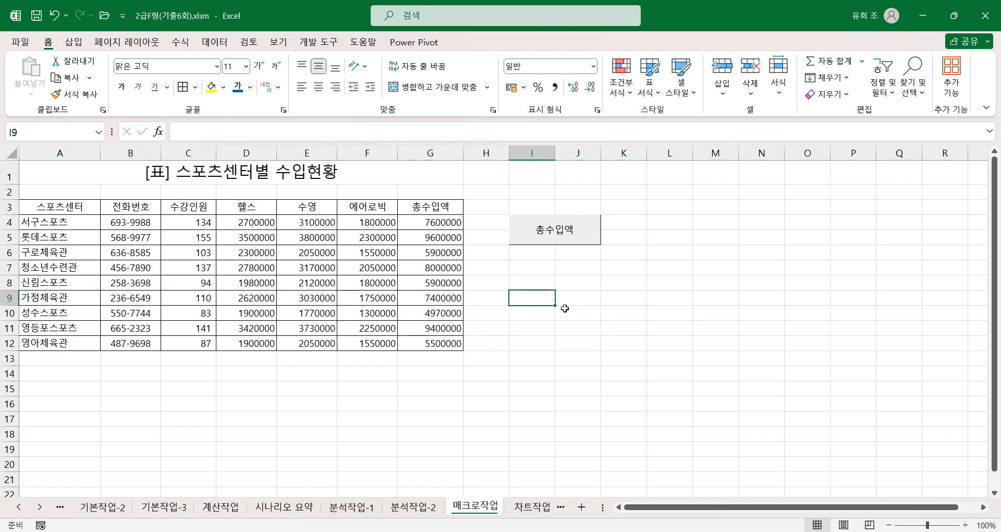
Step: Draw a rounded rectangle about 1.25 cm high and 3.66 cm wide over I7:J8
{"action": "left_click_drag", "start_coordinate": [526, 269], "coordinate": [588, 281]}
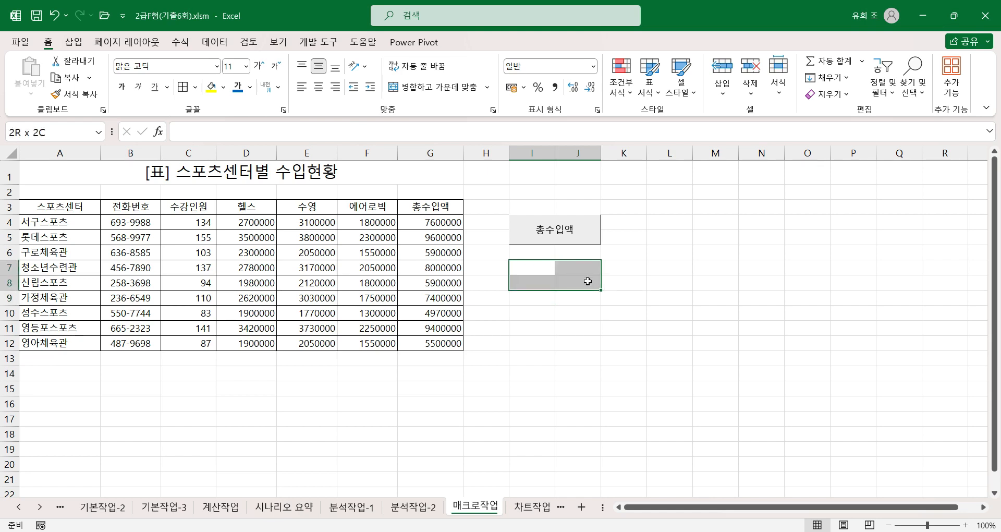
{"action": "left_click", "coordinate": [72, 42]}
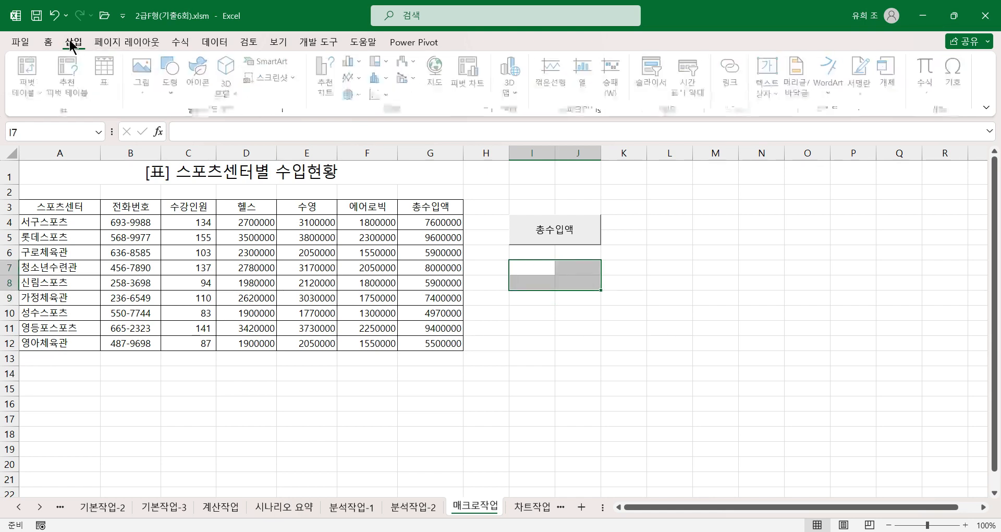
{"action": "left_click", "coordinate": [172, 73]}
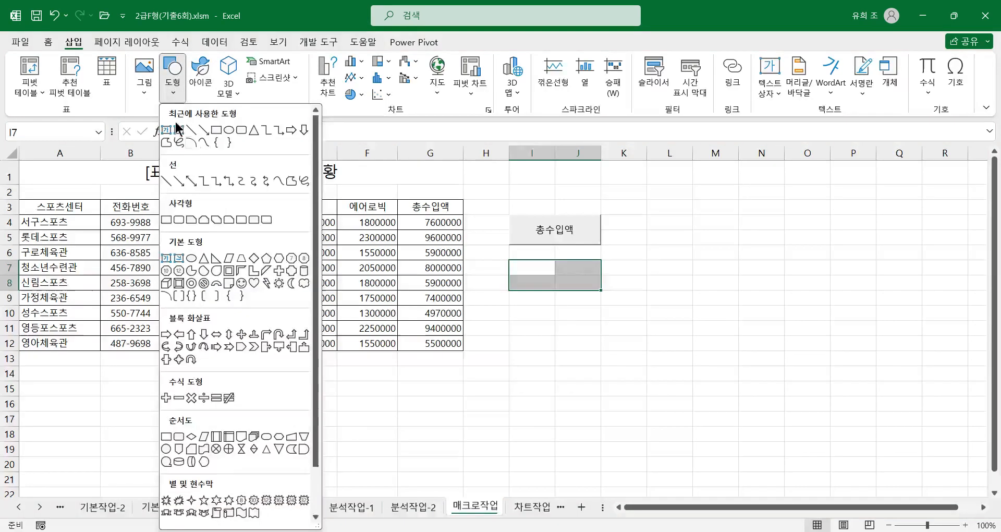
{"action": "left_click", "coordinate": [178, 220]}
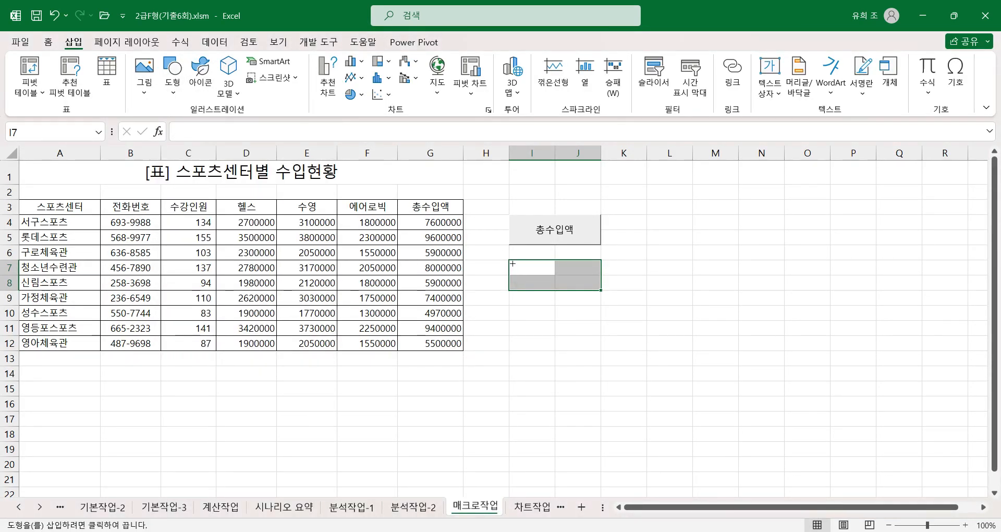
{"action": "left_click_drag", "start_coordinate": [532, 269], "coordinate": [608, 292]}
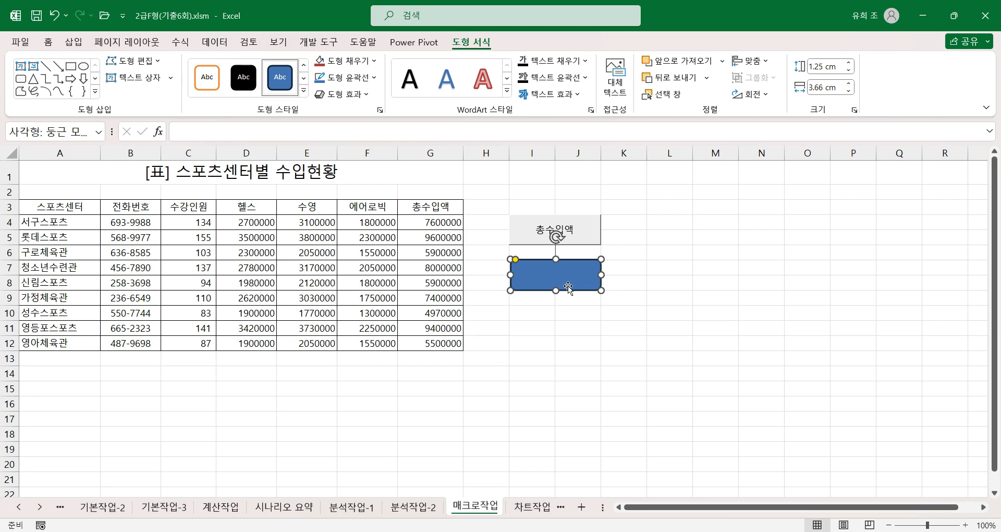
Step: Label the rounded rectangle 통화서식 and assign the 통화서식 macro to it
{"action": "type", "text": "통화서식"}
{"action": "right_click", "coordinate": [584, 282]}
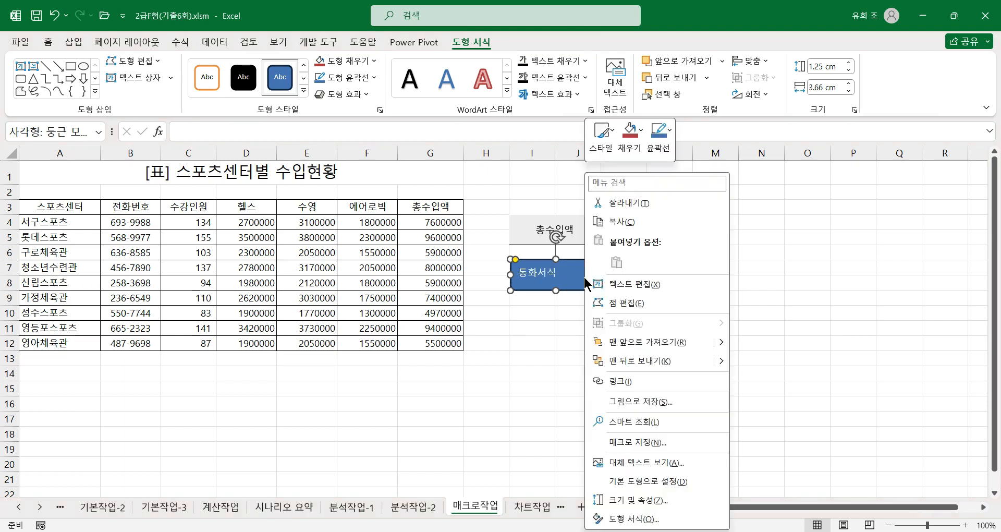
{"action": "left_click", "coordinate": [628, 441]}
{"action": "left_click", "coordinate": [522, 314]}
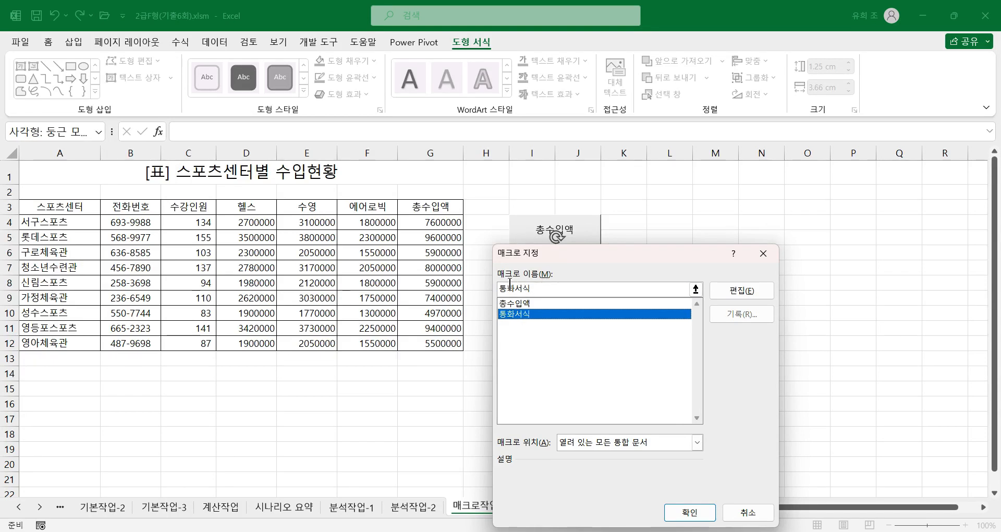
{"action": "left_click", "coordinate": [684, 512]}
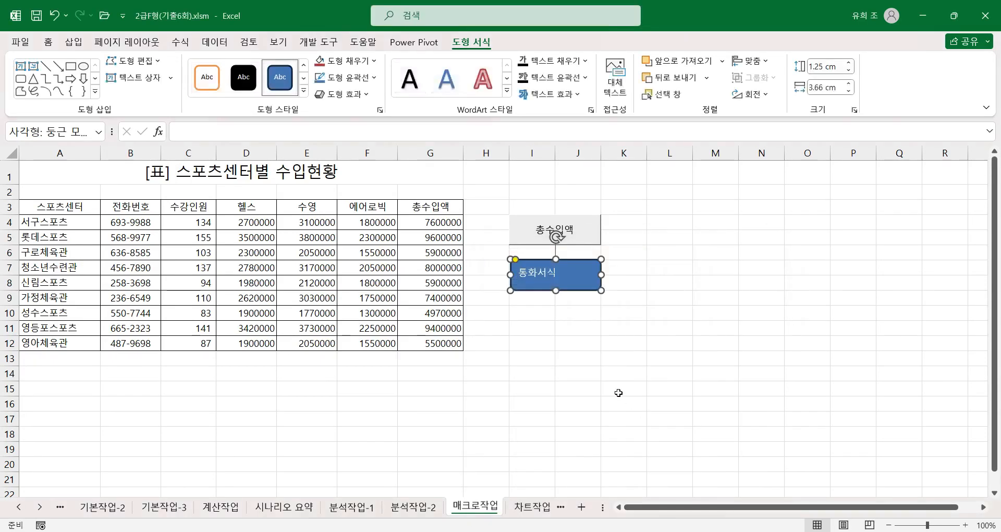
Step: Run the 통화서식 macro from the rounded rectangle to apply the won accounting format to D4:G12
{"action": "left_click", "coordinate": [628, 373]}
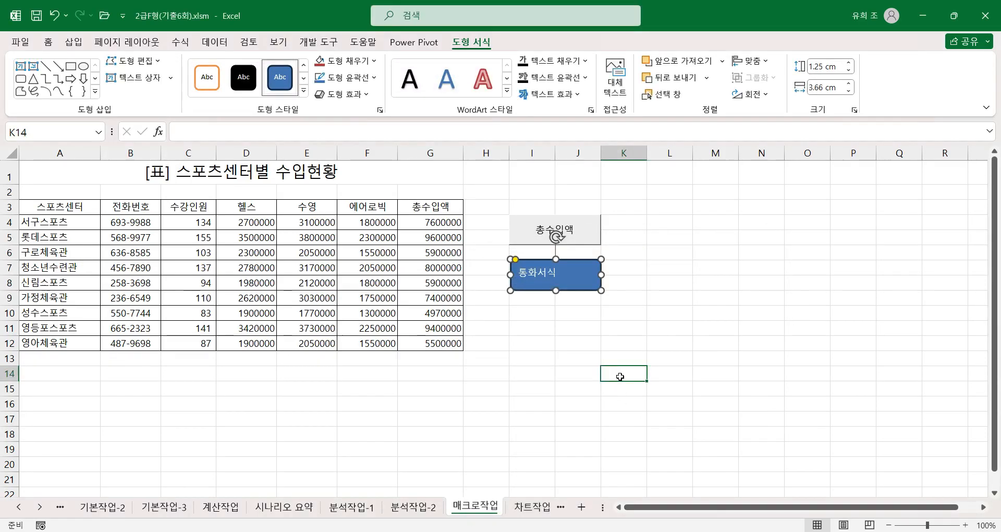
{"action": "left_click", "coordinate": [559, 285]}
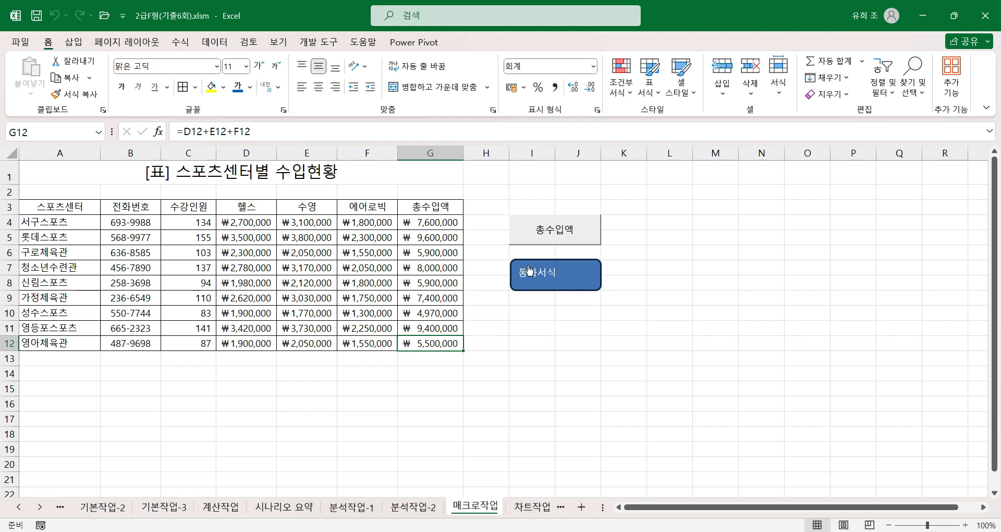
{"action": "left_click", "coordinate": [554, 417]}
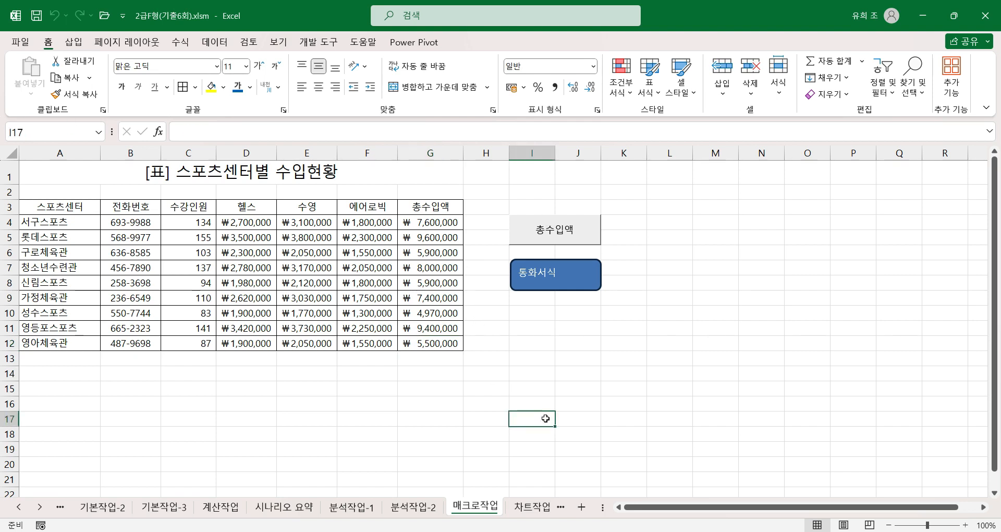
Step: Open the 차트작업 sheet and examine the 주거형태 and 세대주 entries of the 아파트 rows
{"action": "left_click", "coordinate": [531, 507]}
{"action": "left_click", "coordinate": [327, 380]}
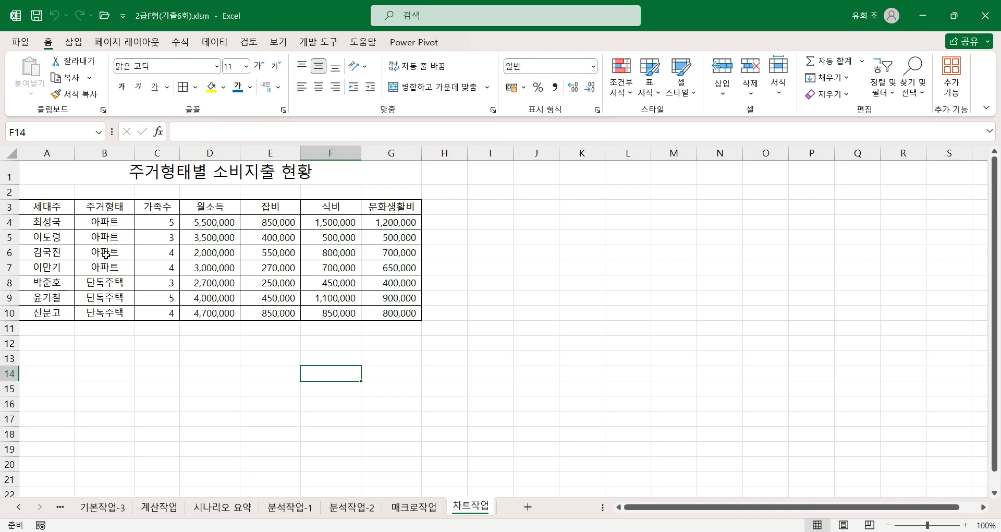
{"action": "left_click_drag", "start_coordinate": [110, 207], "coordinate": [110, 267]}
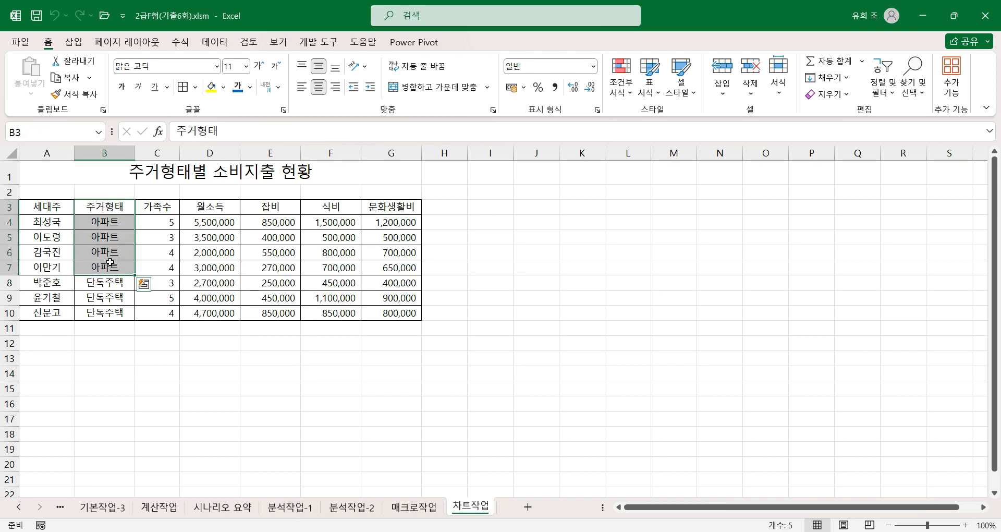
{"action": "left_click", "coordinate": [171, 256]}
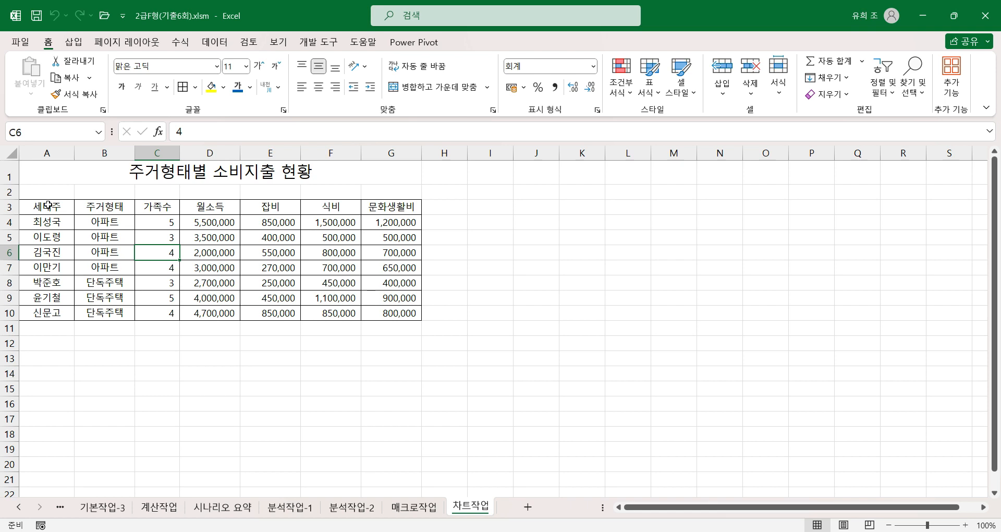
{"action": "left_click", "coordinate": [109, 266]}
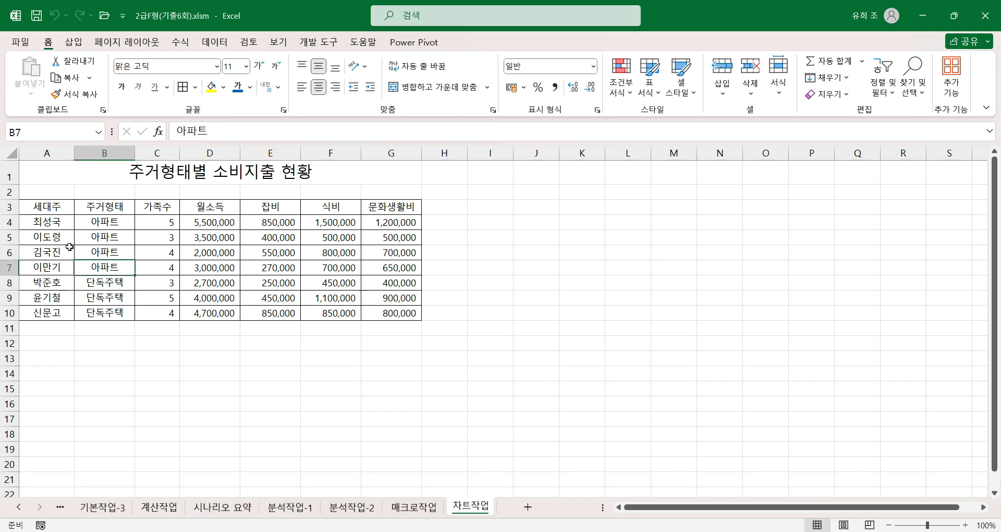
{"action": "left_click", "coordinate": [47, 269]}
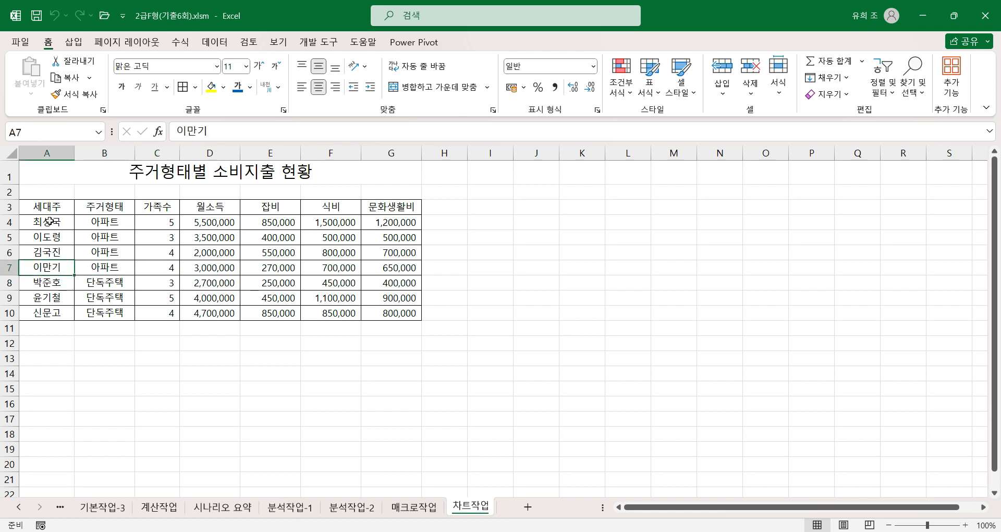
Step: Insert a 2-D stacked column chart from A3:A7 and D3:G7
{"action": "left_click_drag", "start_coordinate": [48, 207], "coordinate": [48, 265]}
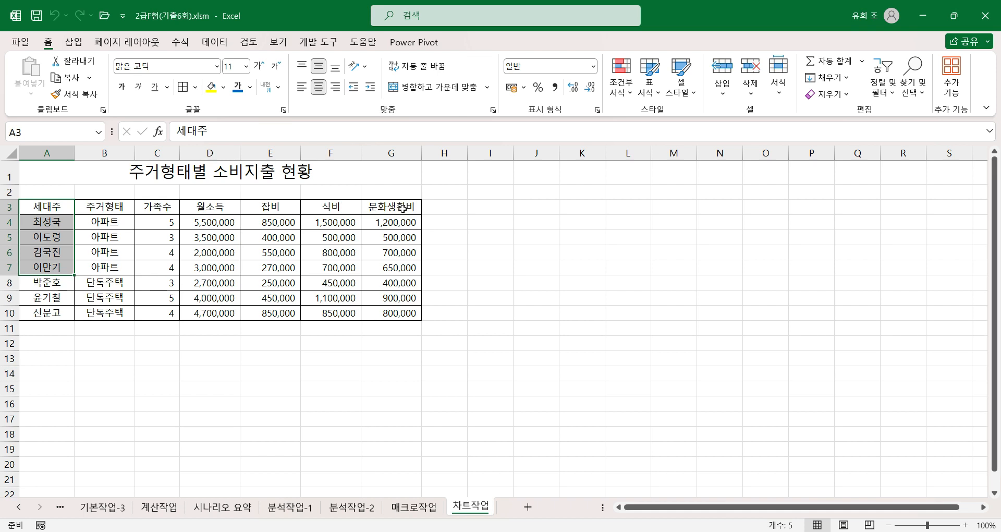
{"action": "left_click", "coordinate": [230, 210], "text": "ctrl"}
{"action": "left_click_drag", "start_coordinate": [229, 210], "coordinate": [392, 267]}
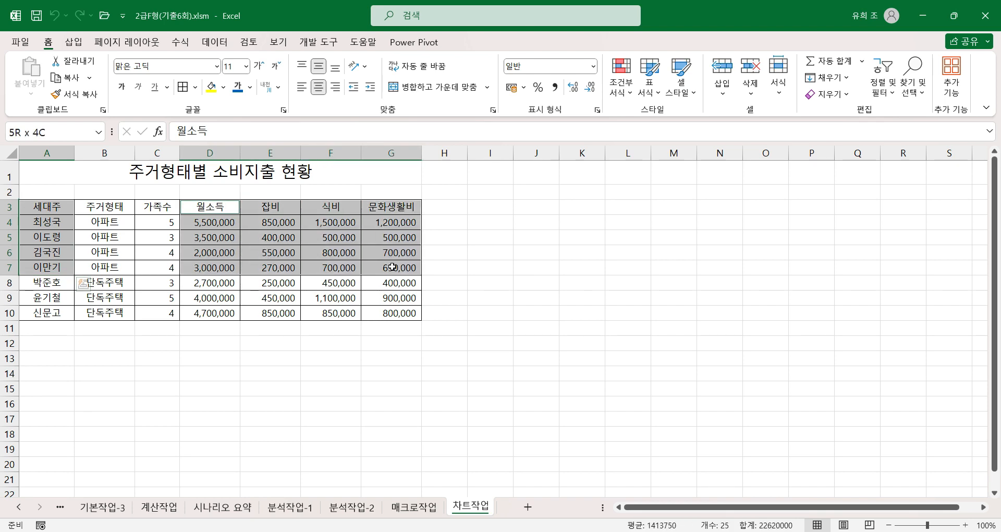
{"action": "left_click_drag", "start_coordinate": [392, 267], "coordinate": [392, 267]}
{"action": "left_click", "coordinate": [74, 42]}
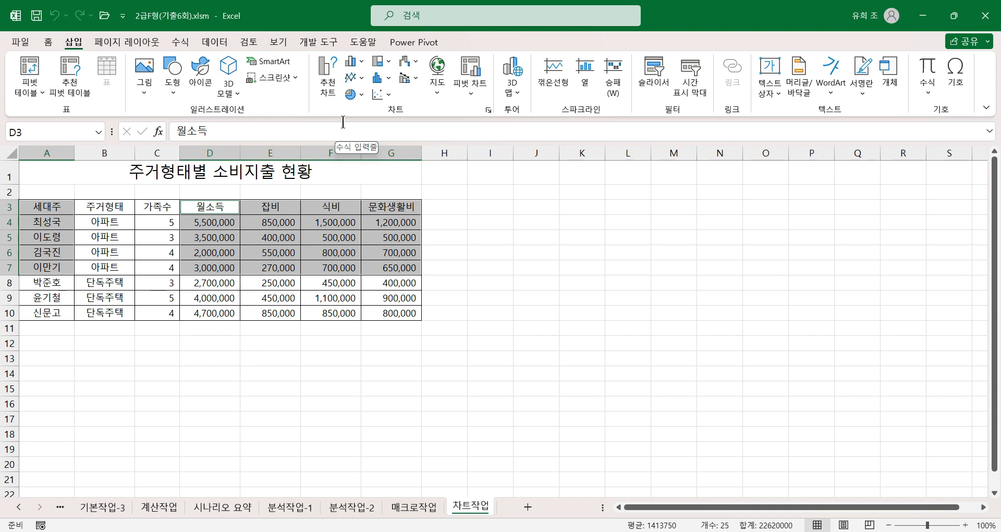
{"action": "left_click", "coordinate": [357, 62]}
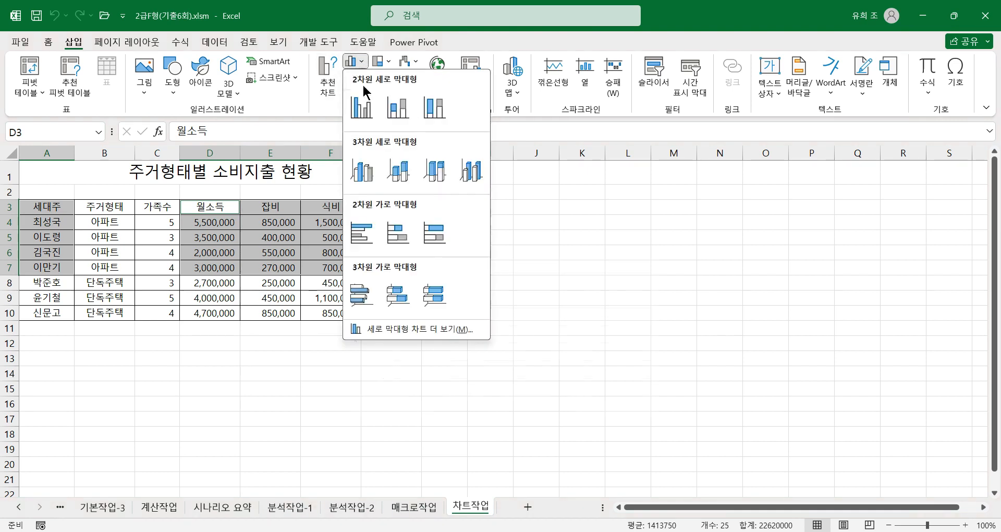
{"action": "left_click", "coordinate": [399, 108]}
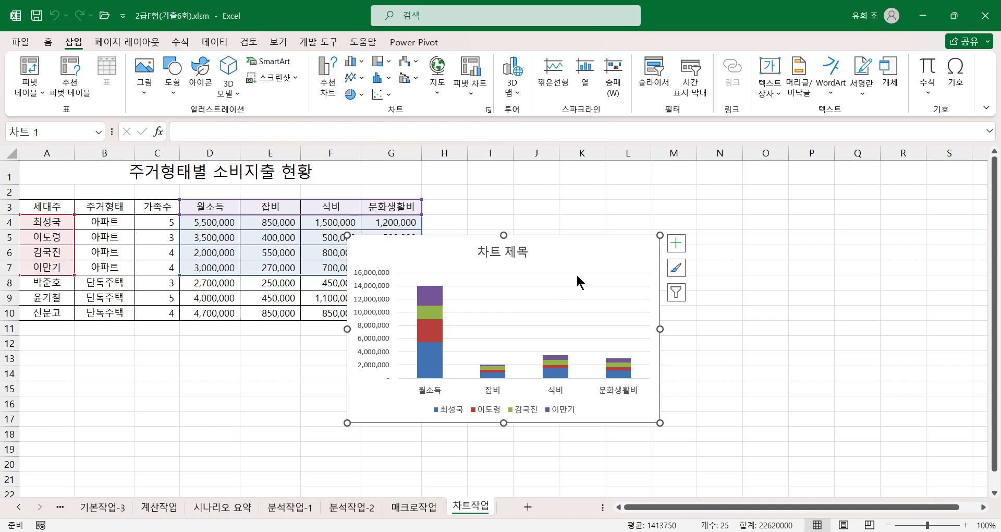
Step: Move the chart below the table and resize it to fill A12:G27
{"action": "left_click_drag", "start_coordinate": [564, 251], "coordinate": [238, 345]}
{"action": "scroll", "coordinate": [418, 352], "scroll_direction": "down", "scroll_amount": 2}
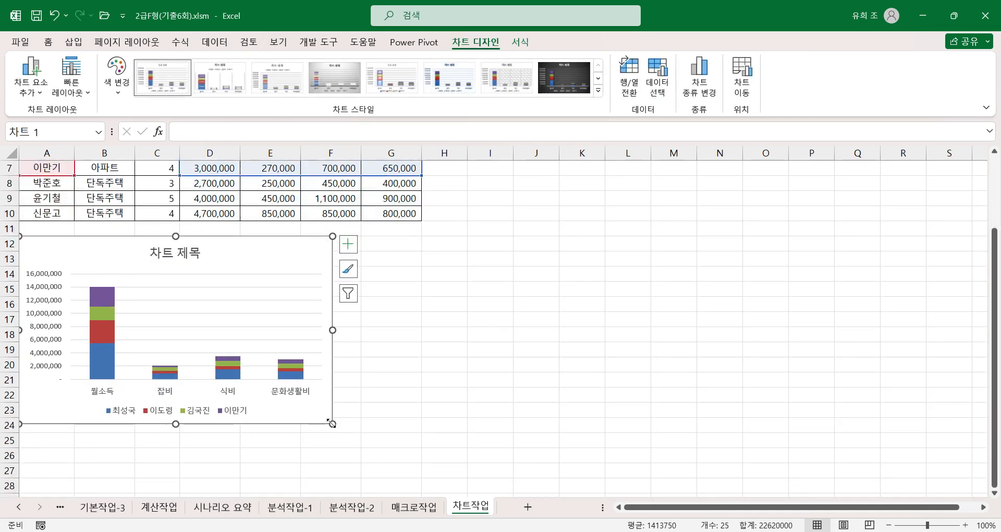
{"action": "left_click_drag", "start_coordinate": [332, 423], "coordinate": [406, 440]}
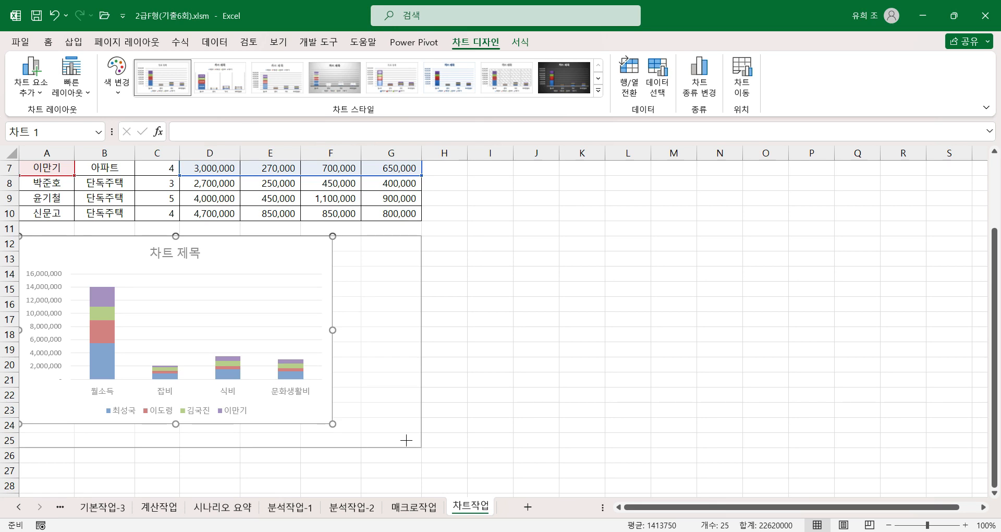
{"action": "left_click_drag", "start_coordinate": [406, 440], "coordinate": [423, 478]}
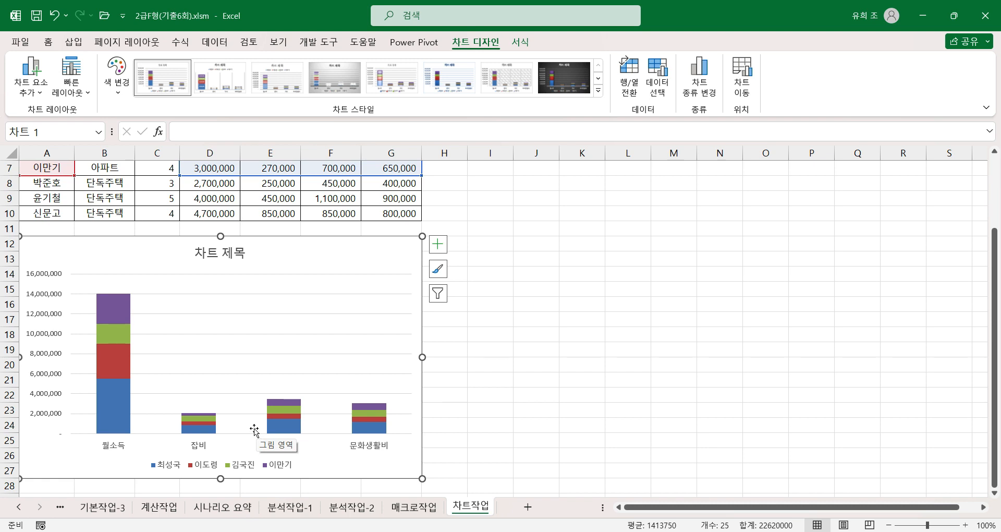
Step: Switch the chart's rows and columns so 월소득, 잡비, 식비 and 문화생활비 are the series
{"action": "left_click", "coordinate": [227, 328]}
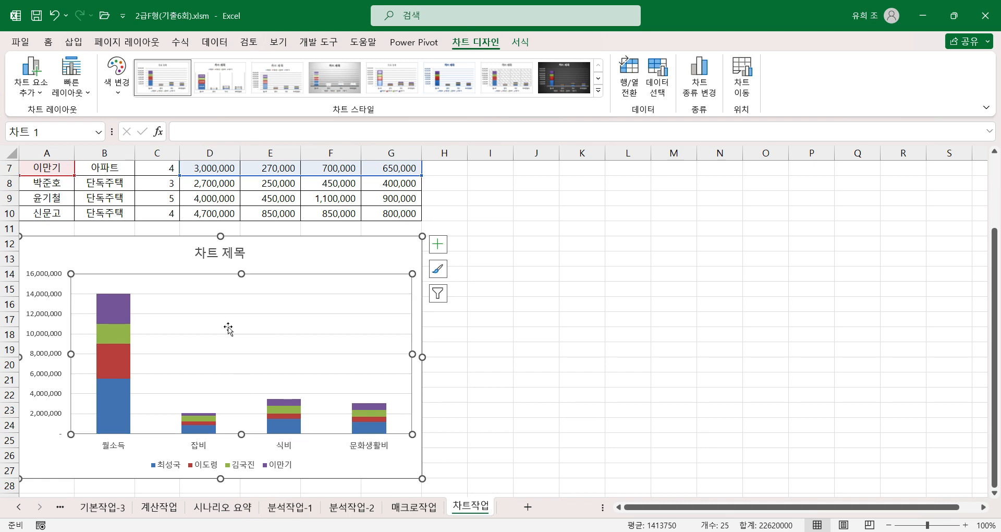
{"action": "right_click", "coordinate": [229, 328]}
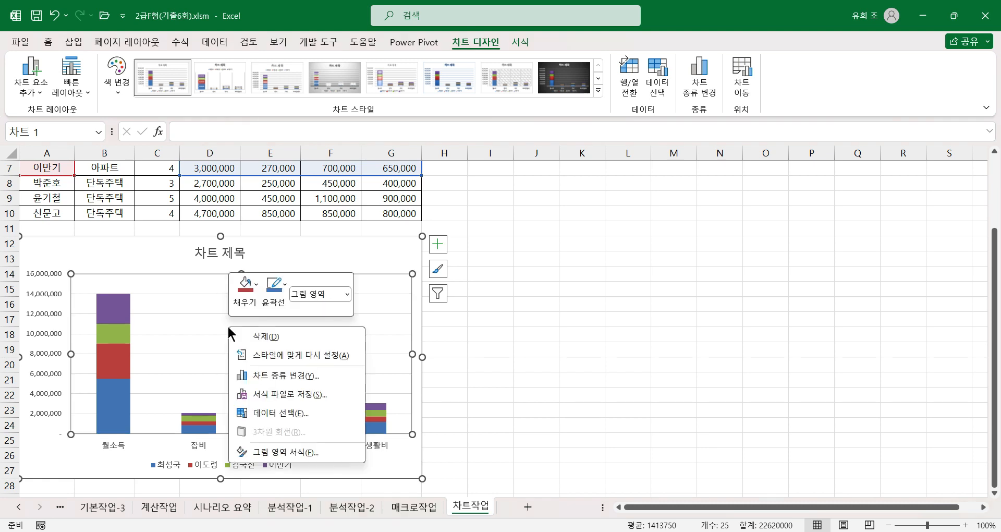
{"action": "left_click", "coordinate": [277, 416]}
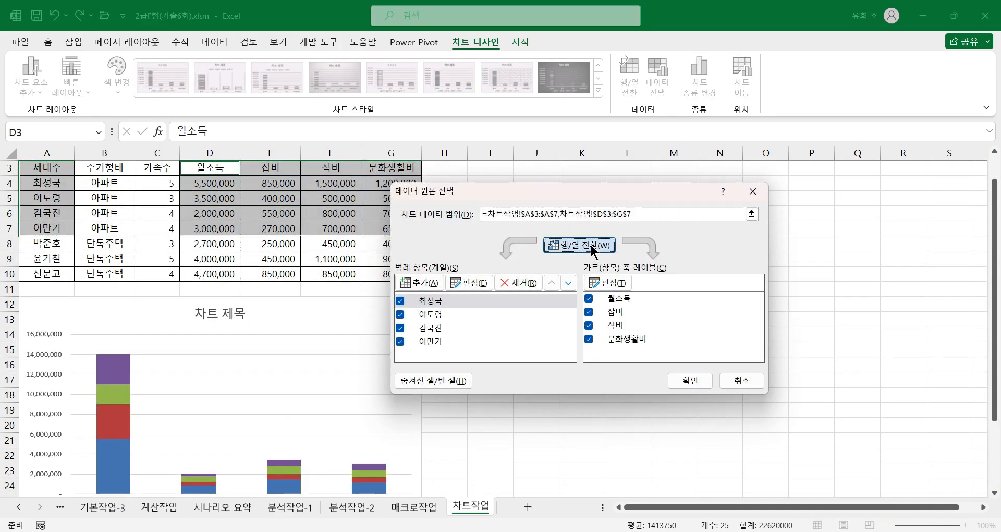
{"action": "left_click", "coordinate": [591, 249]}
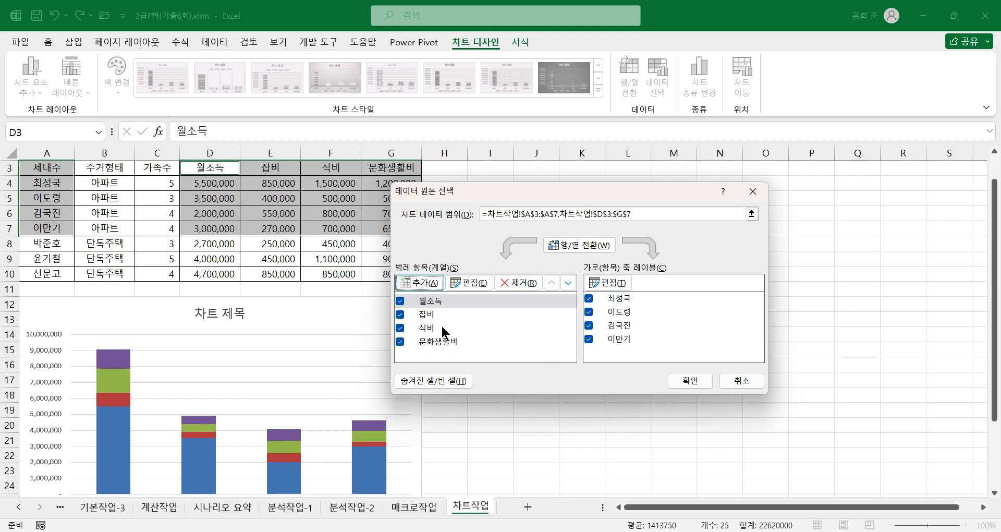
{"action": "left_click", "coordinate": [690, 380]}
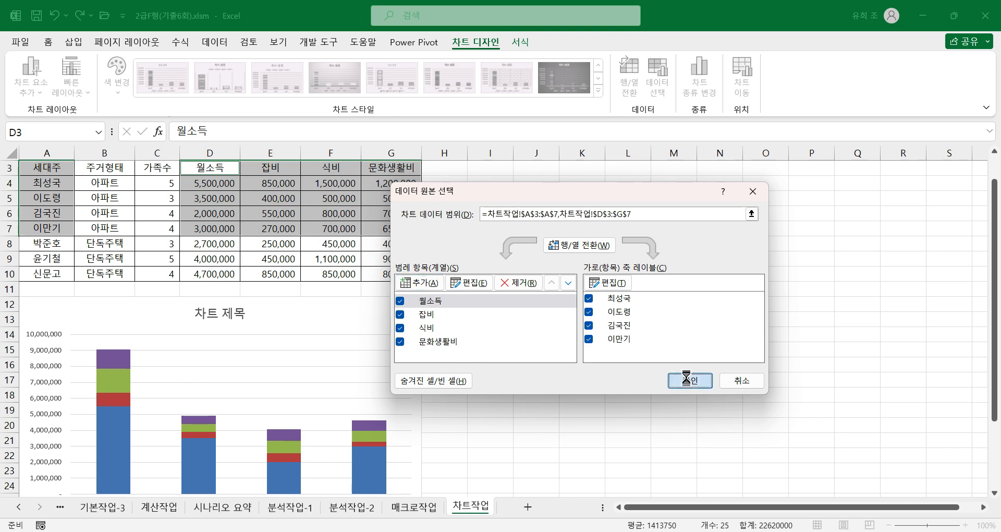
Step: Change the 월소득 series to a line with markers (표식이 있는 꺾은선형) on the secondary axis (보조 축)
{"action": "scroll", "coordinate": [226, 413], "scroll_direction": "down", "scroll_amount": 2}
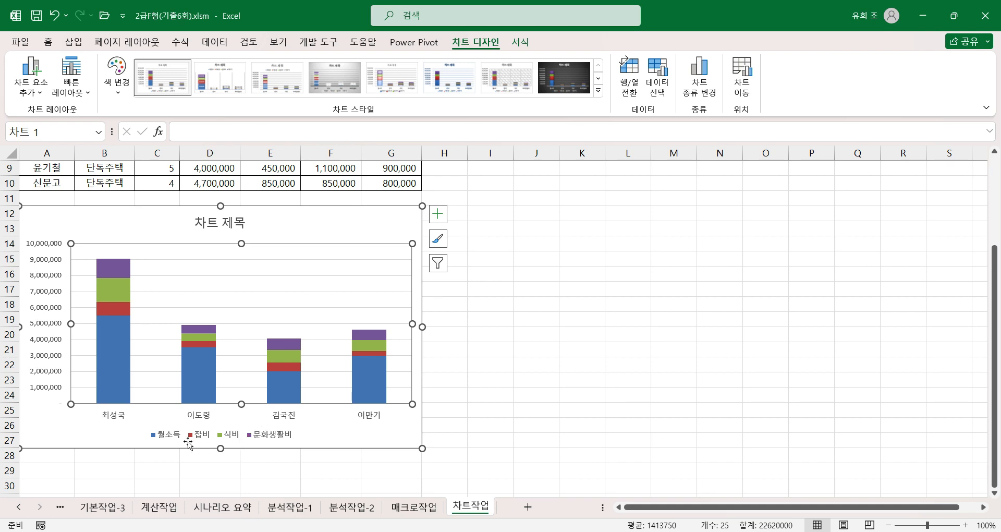
{"action": "left_click", "coordinate": [199, 380]}
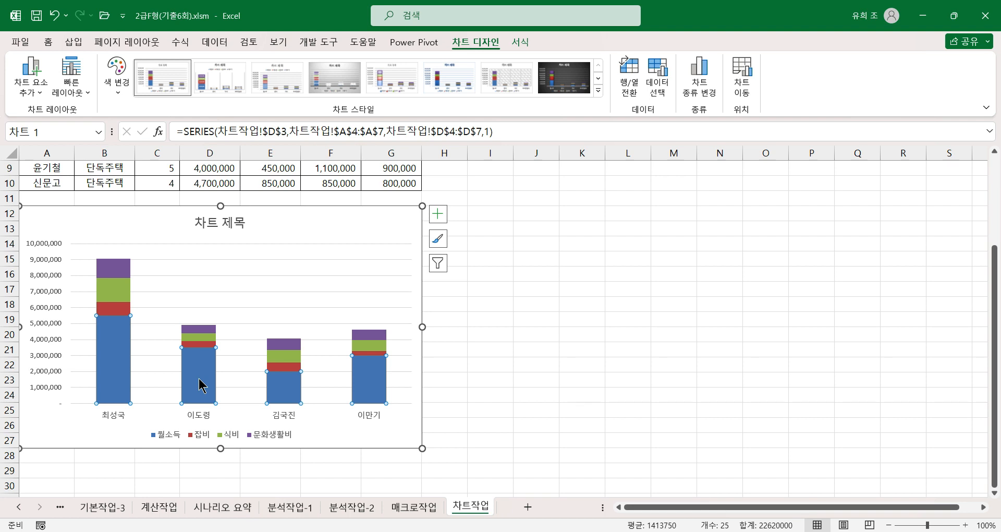
{"action": "right_click", "coordinate": [200, 380]}
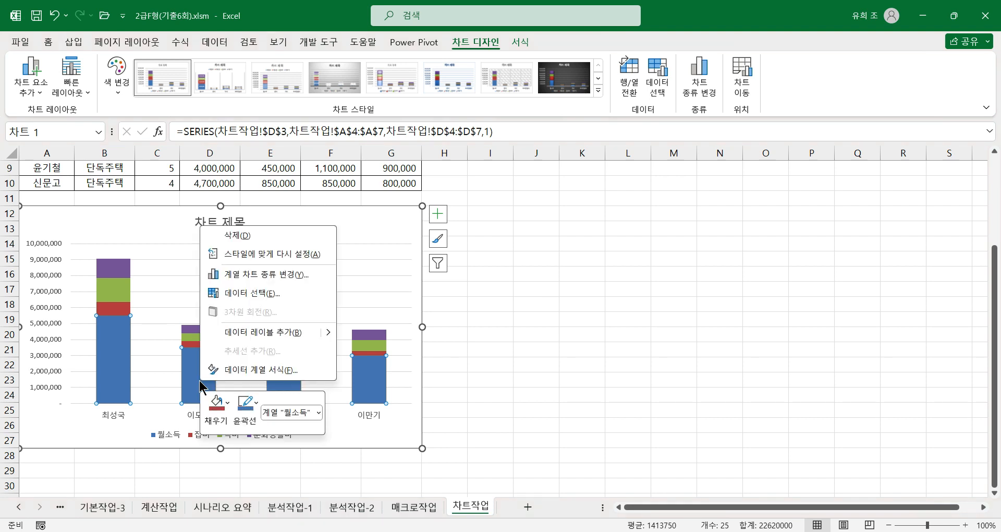
{"action": "left_click", "coordinate": [259, 275]}
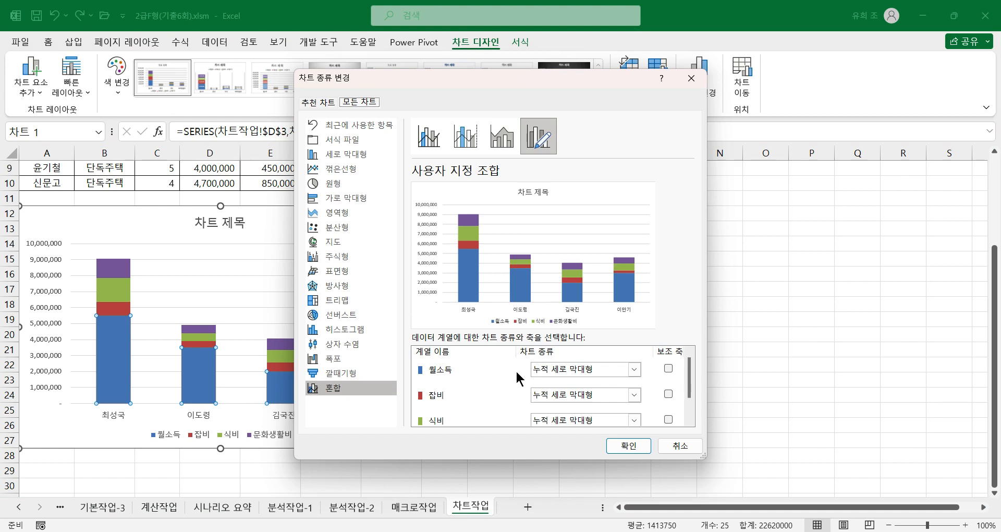
{"action": "left_click", "coordinate": [634, 369]}
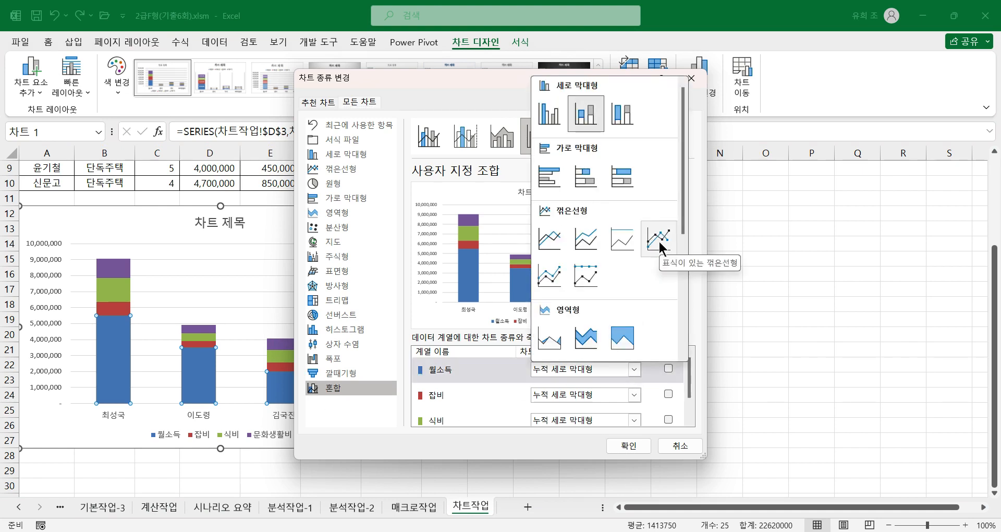
{"action": "left_click", "coordinate": [659, 241]}
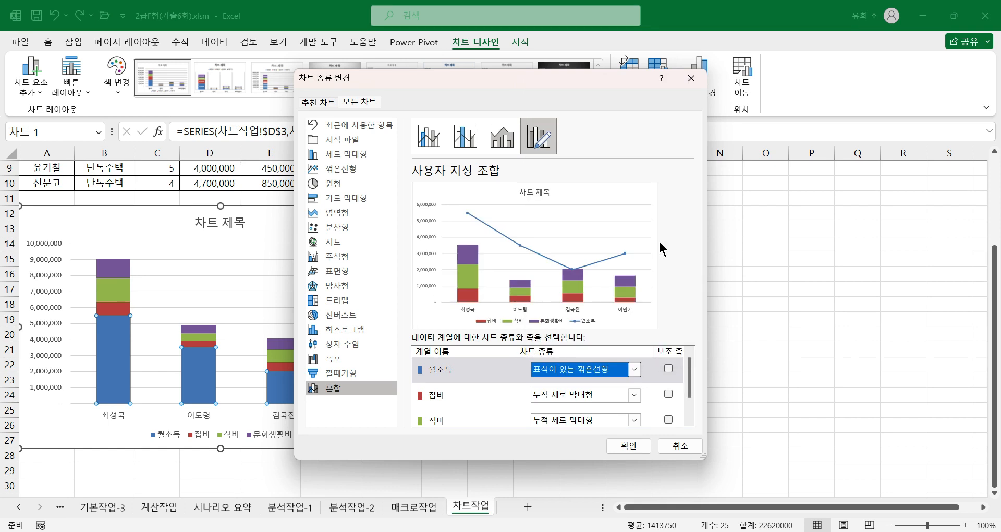
{"action": "left_click", "coordinate": [668, 369]}
{"action": "left_click", "coordinate": [630, 447]}
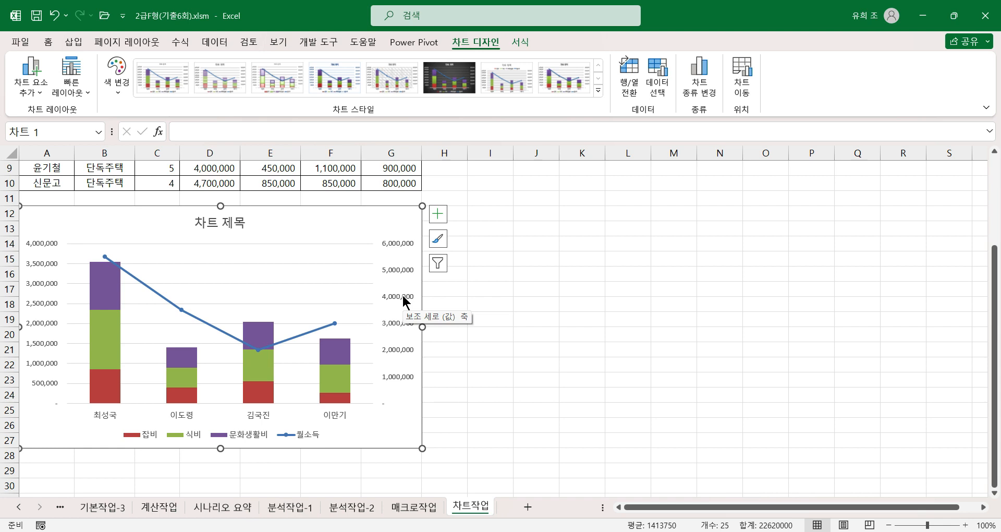
Step: Place the chart's legend (범례) above the plot area with the 위쪽 option
{"action": "left_click", "coordinate": [439, 216]}
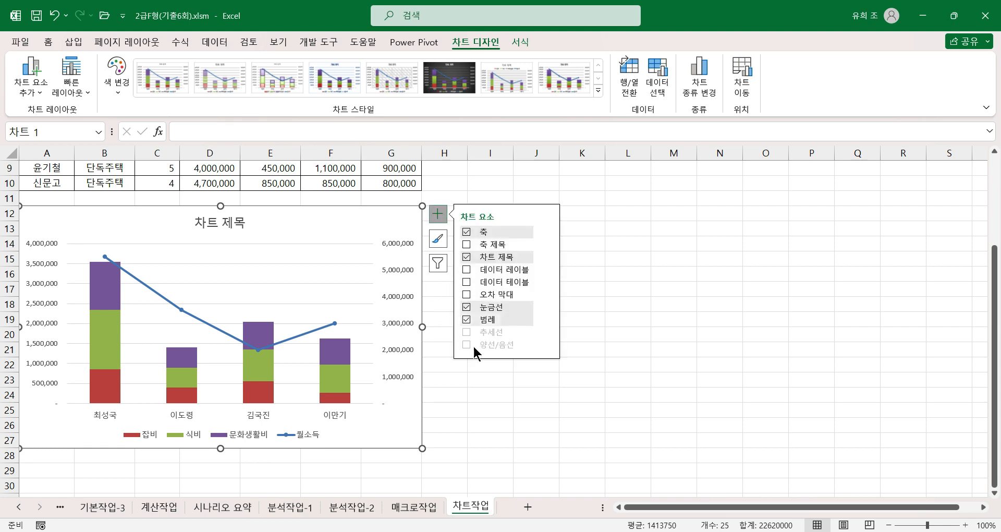
{"action": "left_click", "coordinate": [547, 319]}
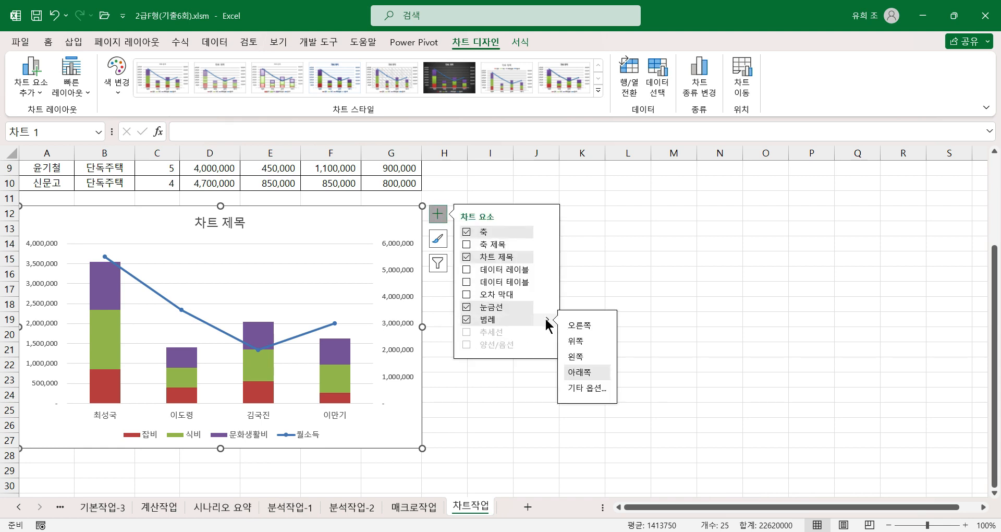
{"action": "left_click", "coordinate": [572, 341]}
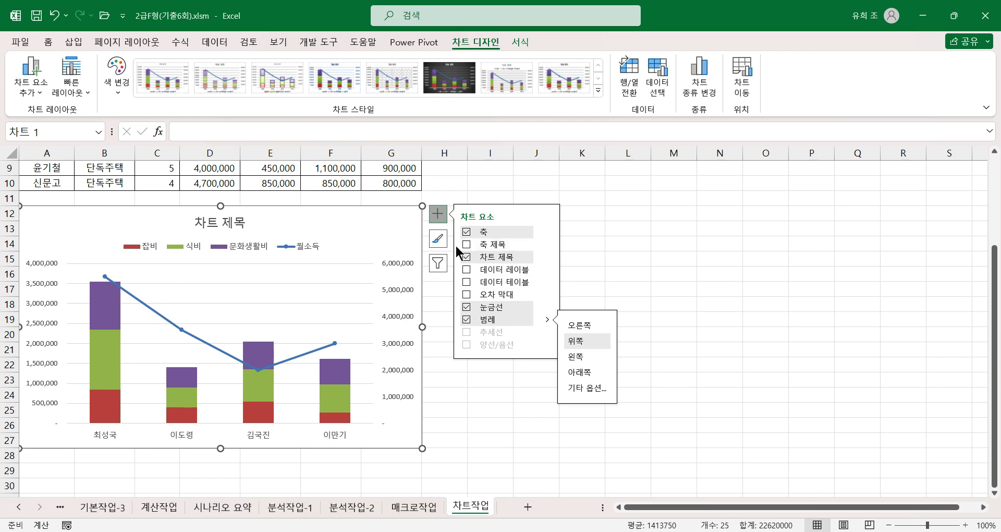
Step: Replace the placeholder chart title with 아파트의 소비지출 현황
{"action": "left_click", "coordinate": [236, 225]}
{"action": "left_click_drag", "start_coordinate": [192, 223], "coordinate": [243, 225]}
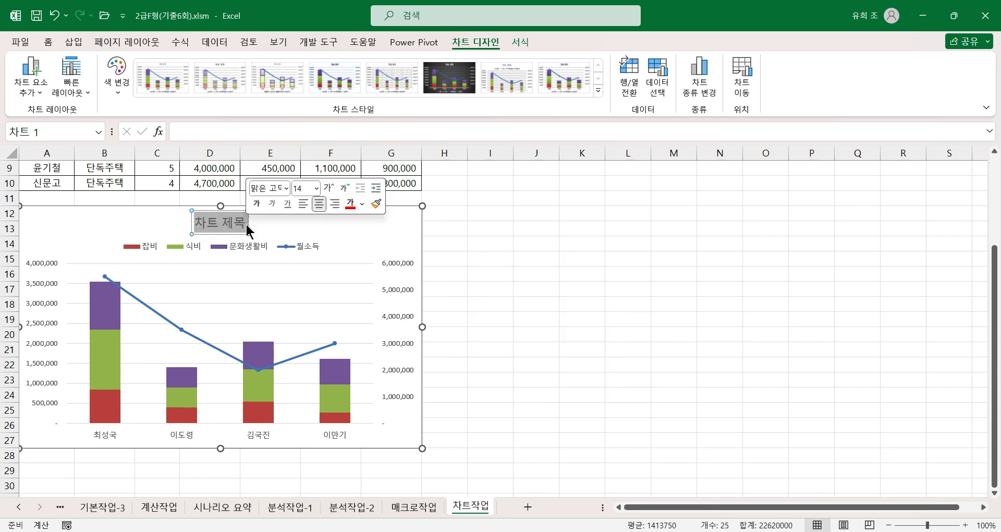
{"action": "type", "text": "ㅓ"}
{"action": "key", "text": "BackSpace"}
{"action": "type", "text": "ㅇ"}
{"action": "type", "text": "파트의 소"}
{"action": "type", "text": "비지출 ㅎ"}
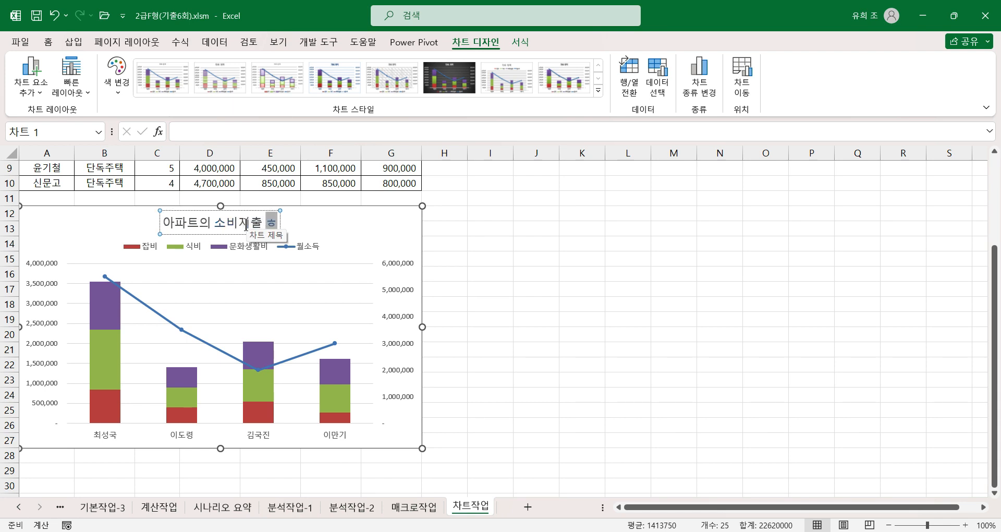
{"action": "type", "text": "황"}
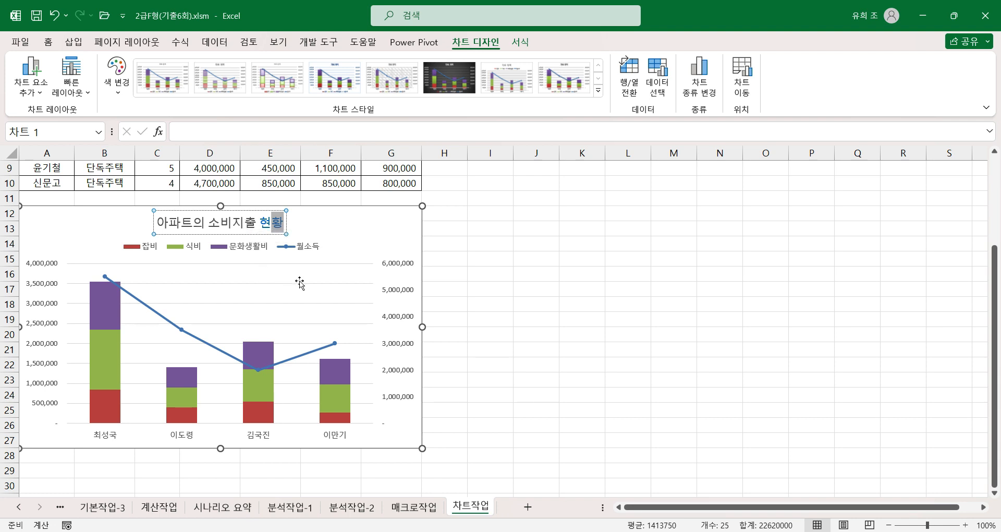
{"action": "left_click", "coordinate": [288, 236]}
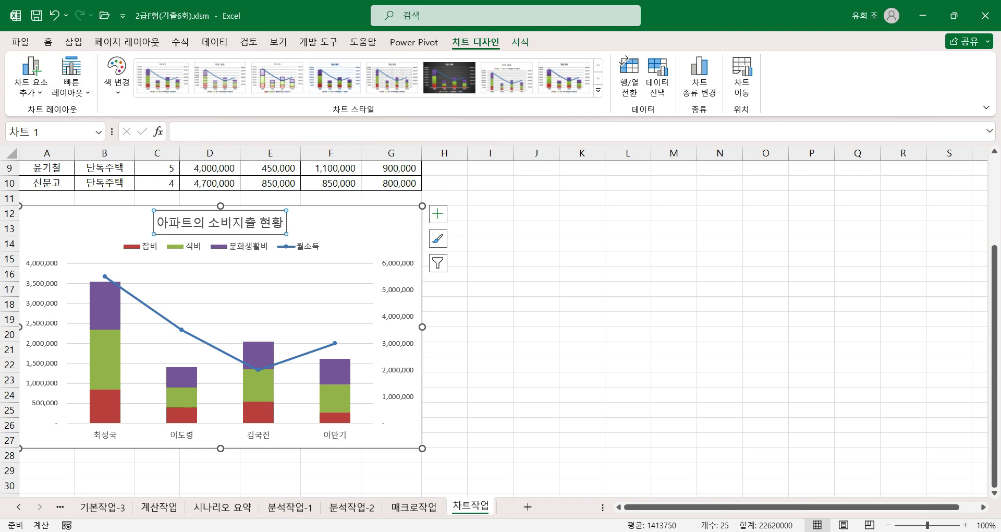
Step: Set the chart title's font size to 18 and make it bold
{"action": "left_click", "coordinate": [48, 42]}
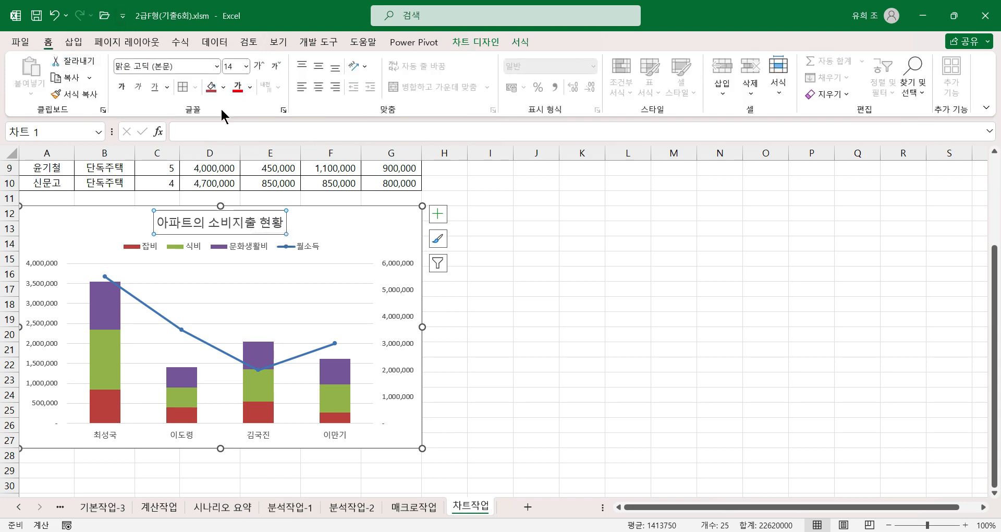
{"action": "left_click", "coordinate": [245, 66]}
{"action": "left_click", "coordinate": [234, 208]}
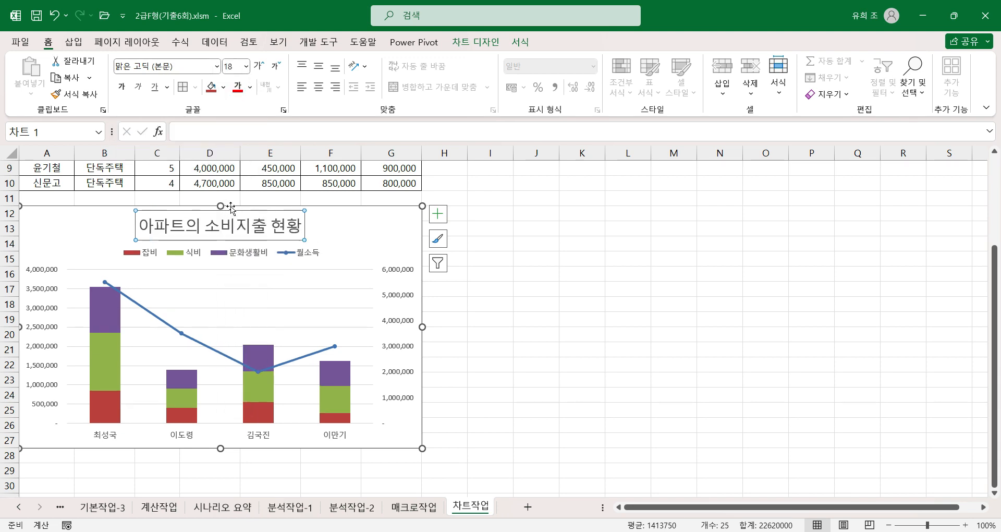
{"action": "left_click", "coordinate": [121, 89]}
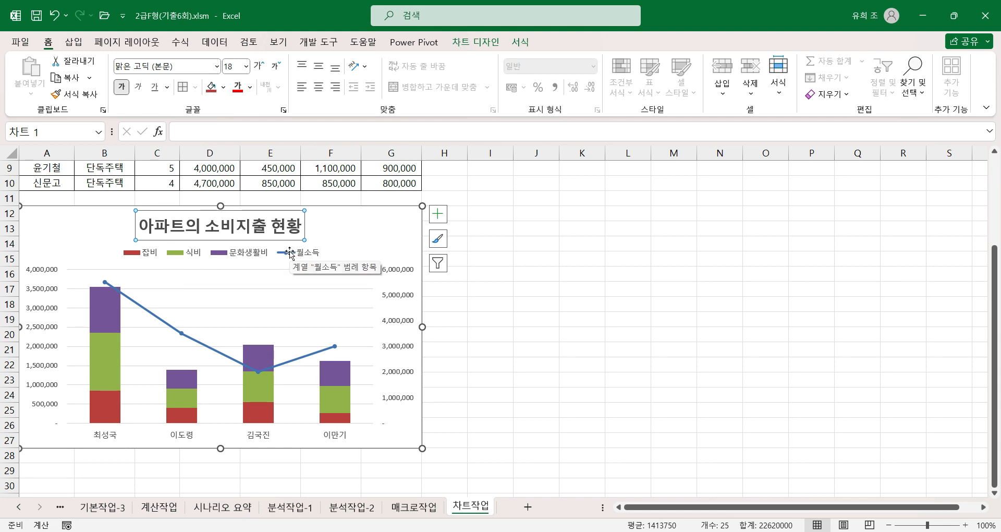
Step: Add data labels (데이터 레이블) to only the first and third points of the 월소득 line
{"action": "left_click", "coordinate": [105, 281]}
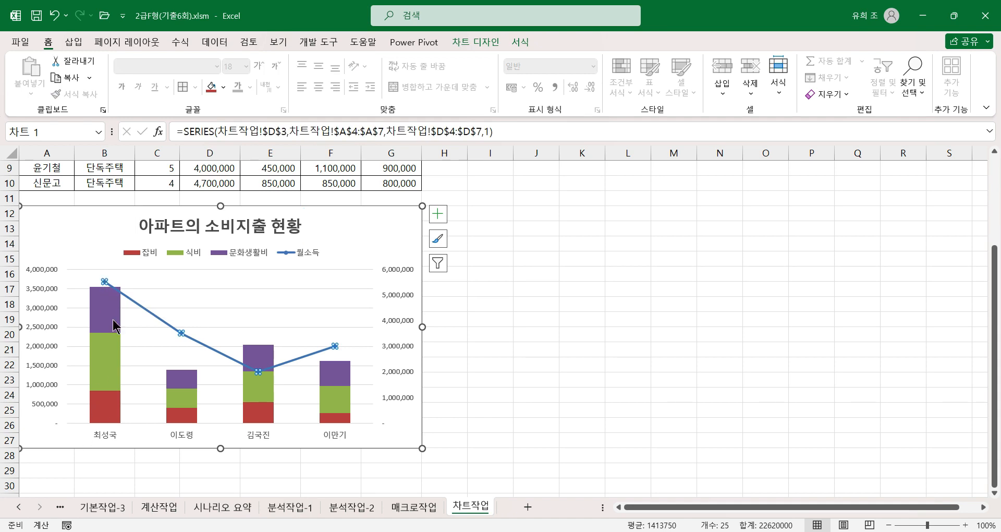
{"action": "left_click", "coordinate": [104, 281]}
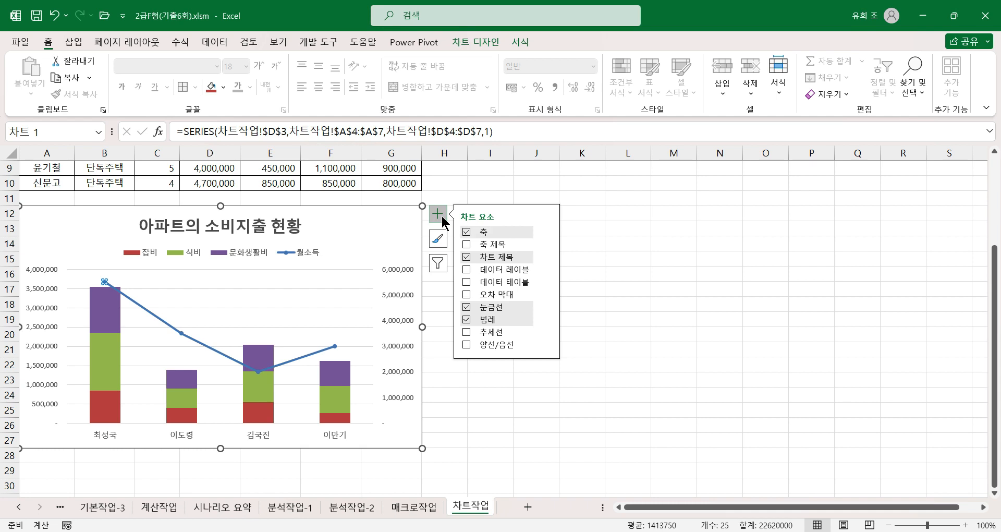
{"action": "left_click", "coordinate": [467, 270]}
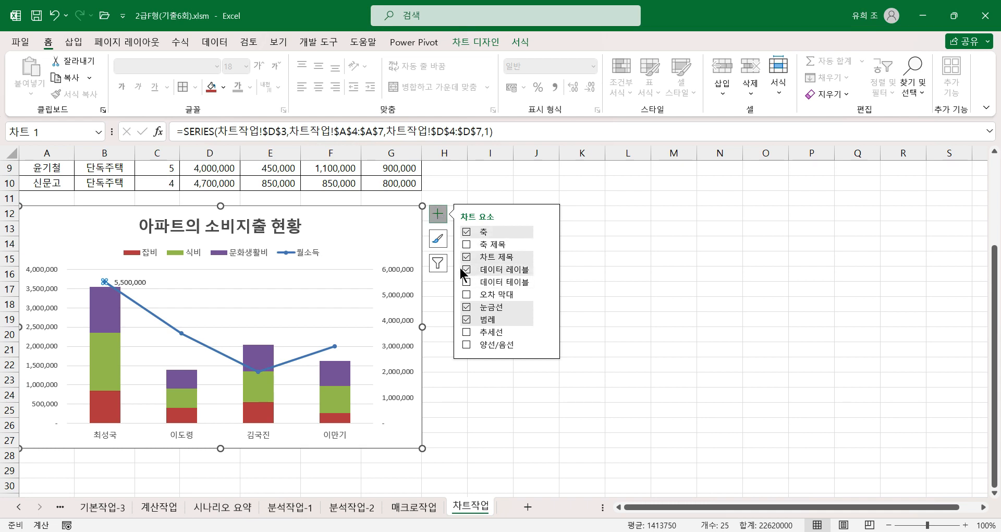
{"action": "left_click", "coordinate": [257, 371]}
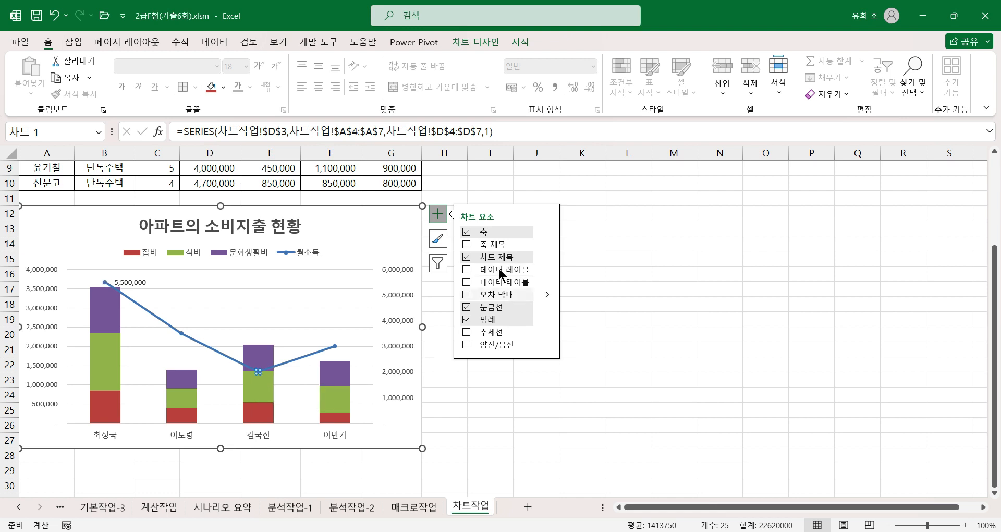
{"action": "left_click", "coordinate": [465, 269]}
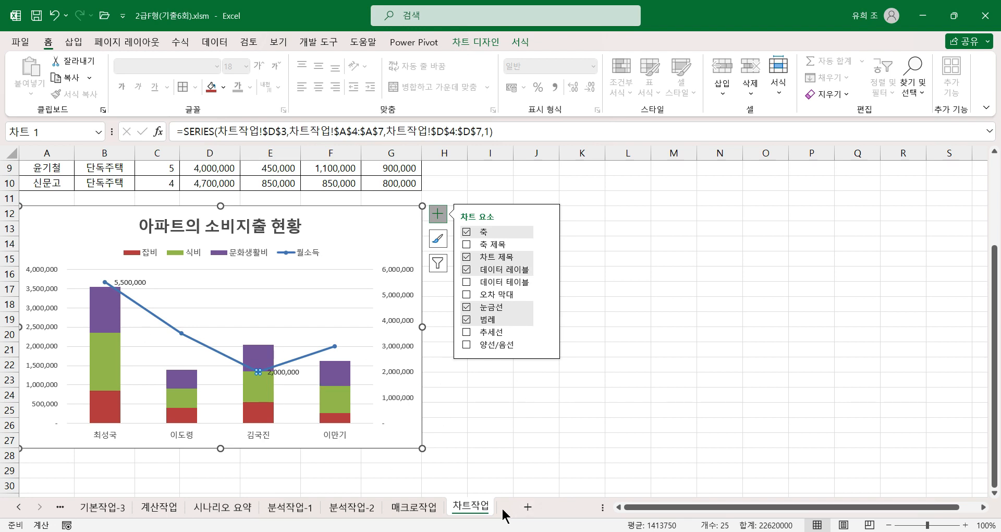
Step: Apply the light green gradient shape style from the fourth row of the theme styles (테마 스타일) to the plot area (그림 영역)
{"action": "left_click", "coordinate": [245, 301]}
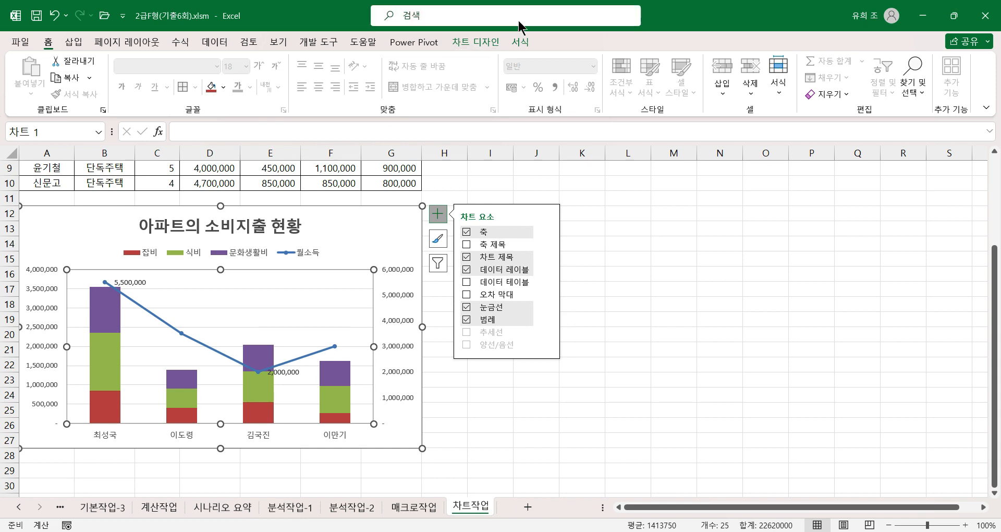
{"action": "left_click", "coordinate": [519, 42]}
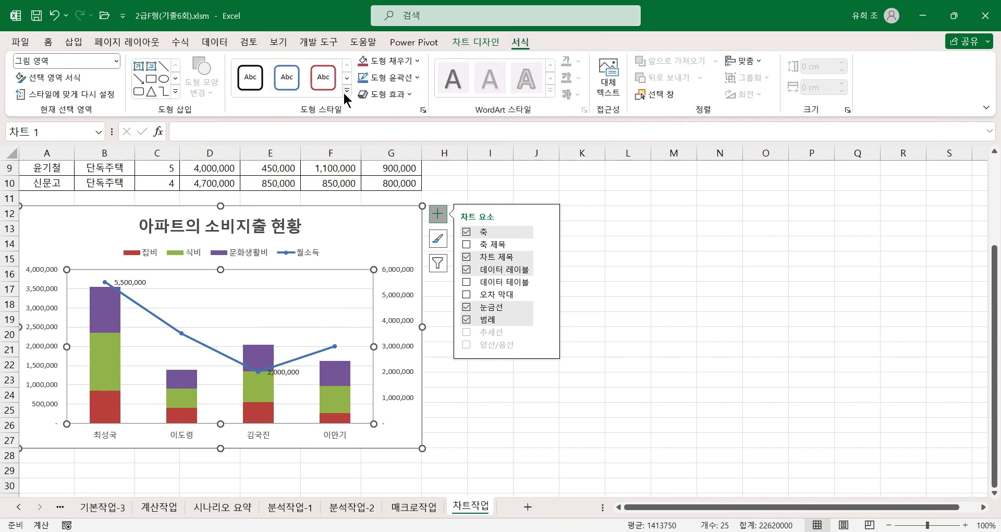
{"action": "left_click", "coordinate": [346, 91]}
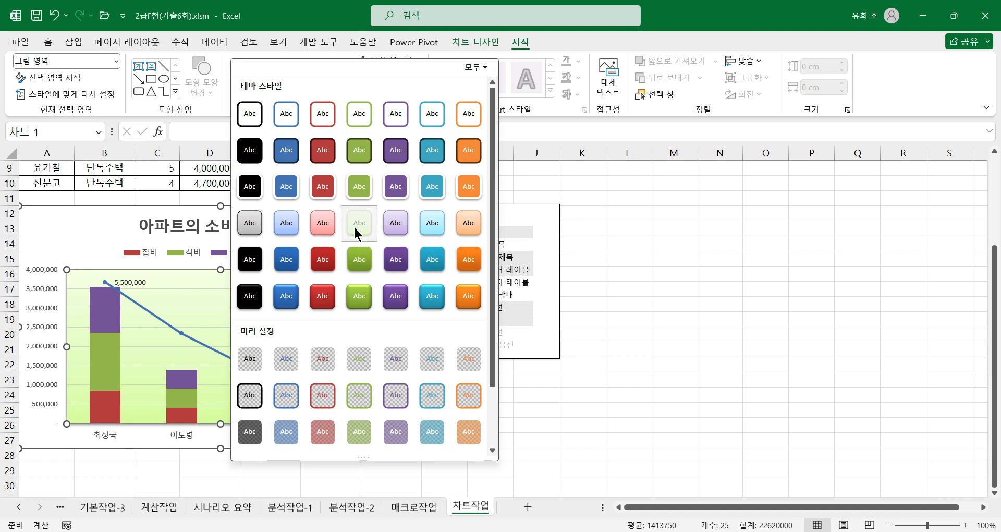
{"action": "left_click", "coordinate": [354, 227]}
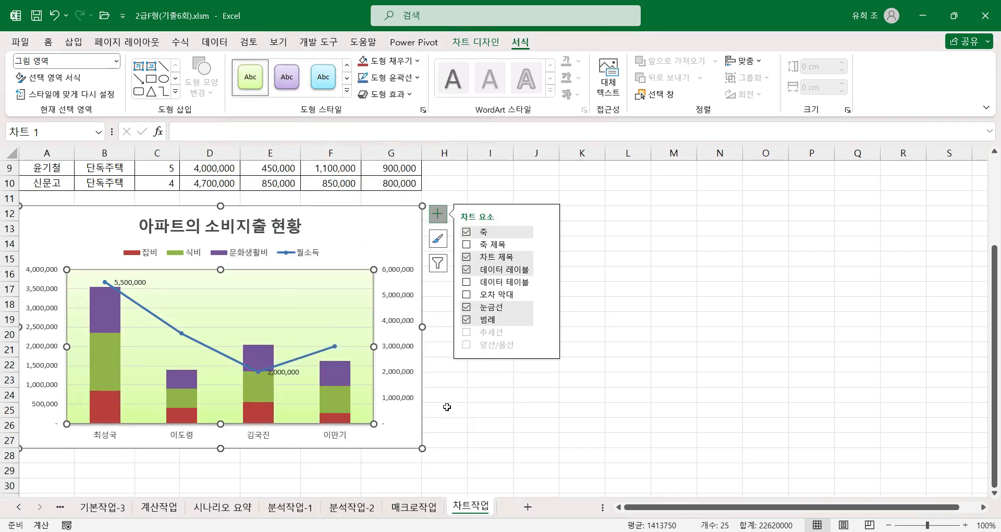
{"action": "left_click", "coordinate": [532, 405]}
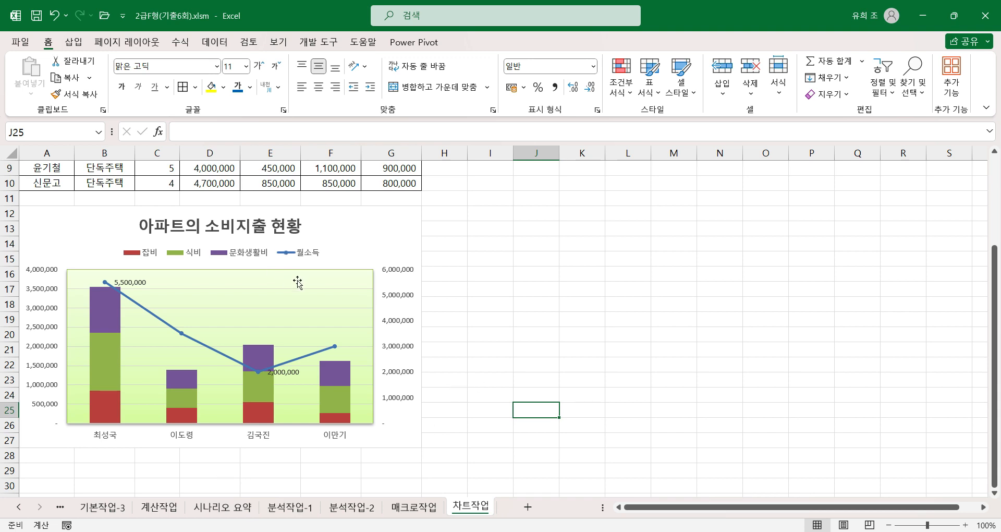
Step: Set the chart title's font to 맑은 고딕 from the full font list (모든 글꼴), and deselect the chart
{"action": "left_click", "coordinate": [294, 223]}
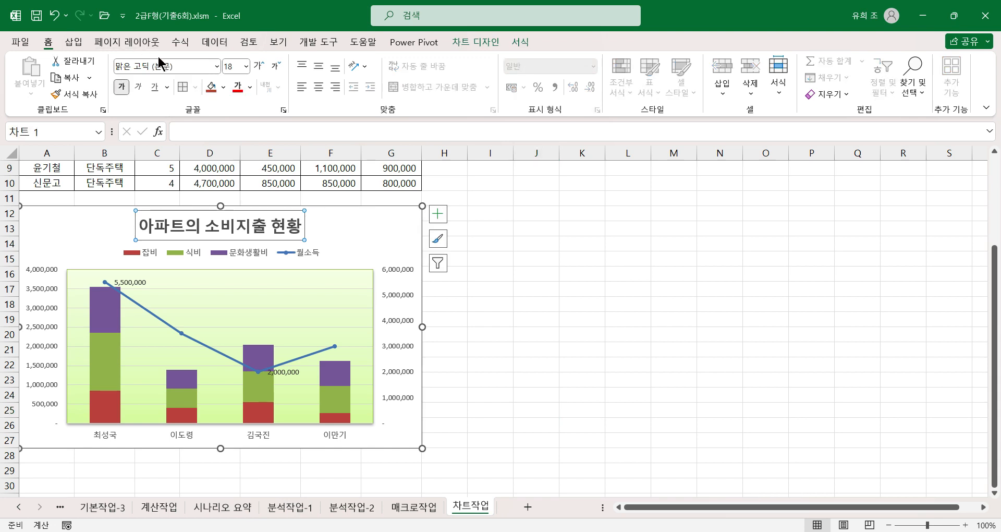
{"action": "left_click", "coordinate": [215, 68]}
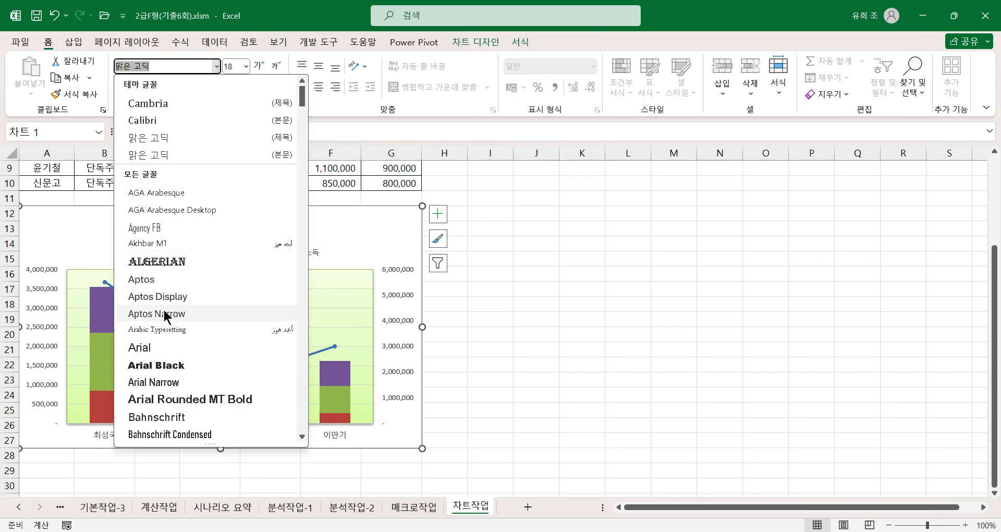
{"action": "scroll", "coordinate": [166, 385], "scroll_direction": "down", "scroll_amount": 20}
{"action": "scroll", "coordinate": [181, 376], "scroll_direction": "down", "scroll_amount": 20}
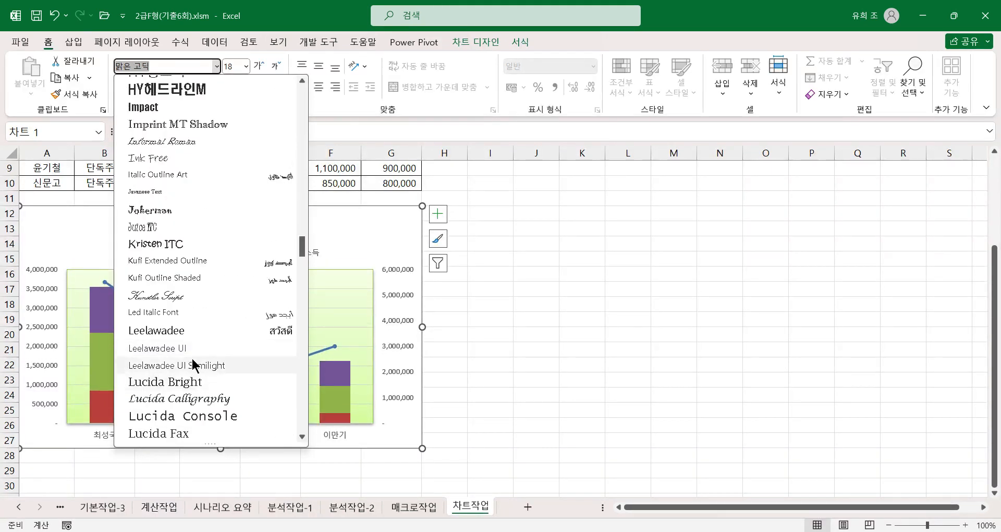
{"action": "scroll", "coordinate": [192, 356], "scroll_direction": "up", "scroll_amount": 5}
{"action": "scroll", "coordinate": [192, 359], "scroll_direction": "down", "scroll_amount": 20}
{"action": "scroll", "coordinate": [194, 384], "scroll_direction": "down", "scroll_amount": 20}
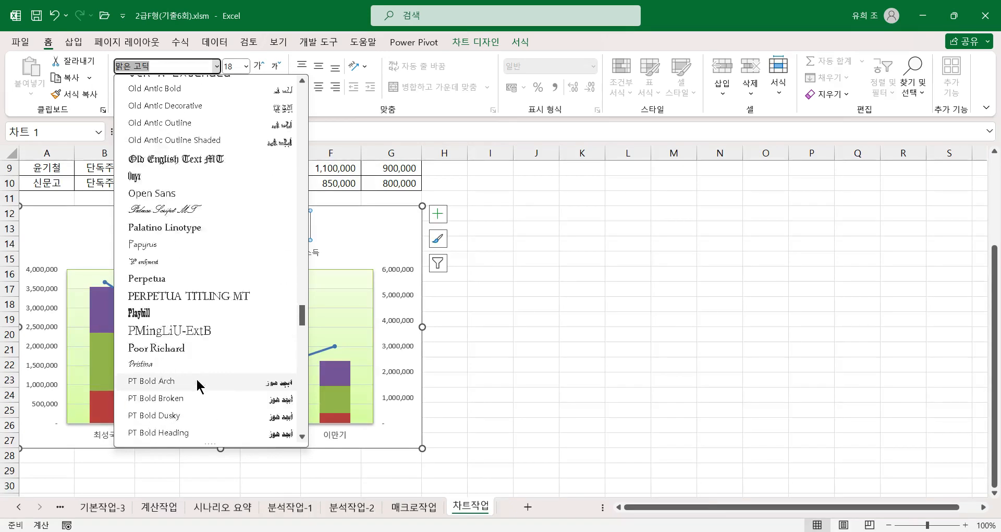
{"action": "scroll", "coordinate": [198, 384], "scroll_direction": "down", "scroll_amount": 20}
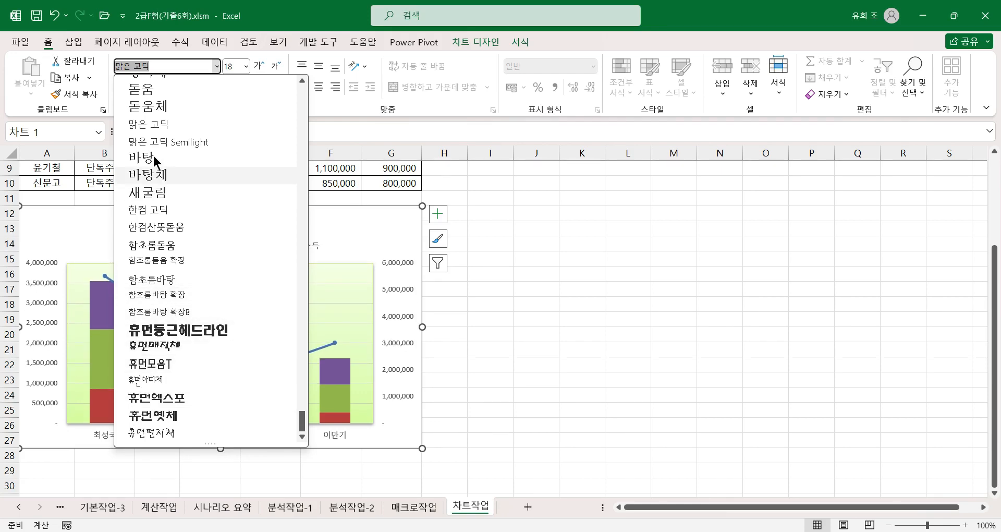
{"action": "left_click", "coordinate": [148, 122]}
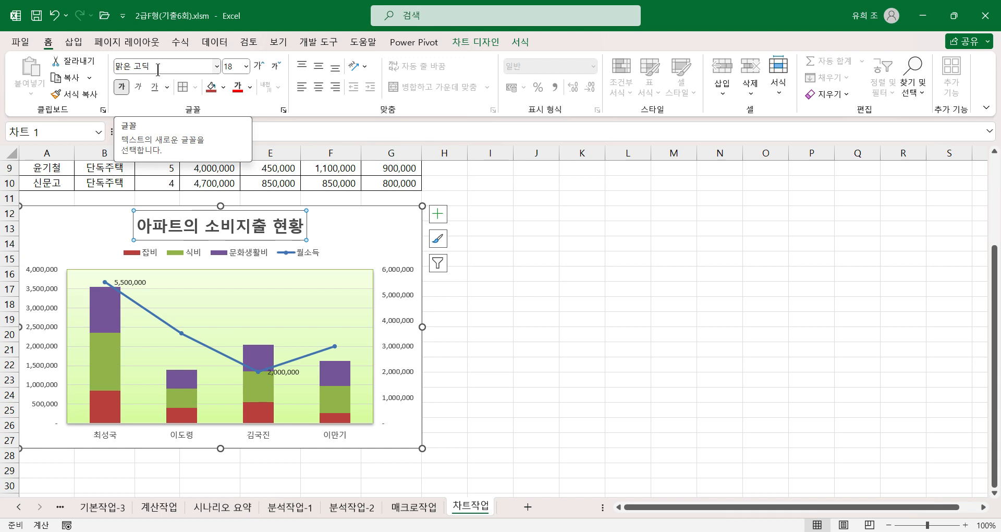
{"action": "left_click", "coordinate": [374, 223]}
{"action": "left_click", "coordinate": [478, 346]}
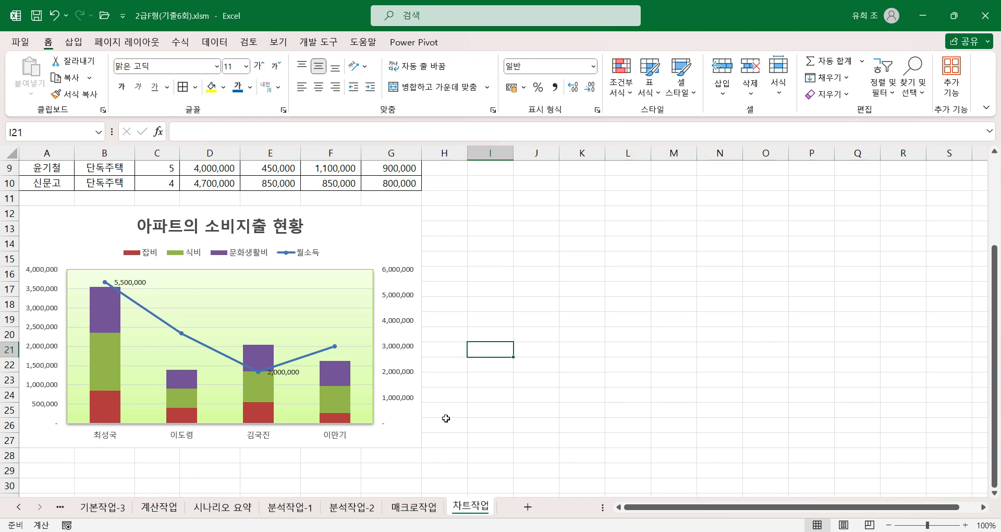
{"action": "left_click", "coordinate": [446, 444]}
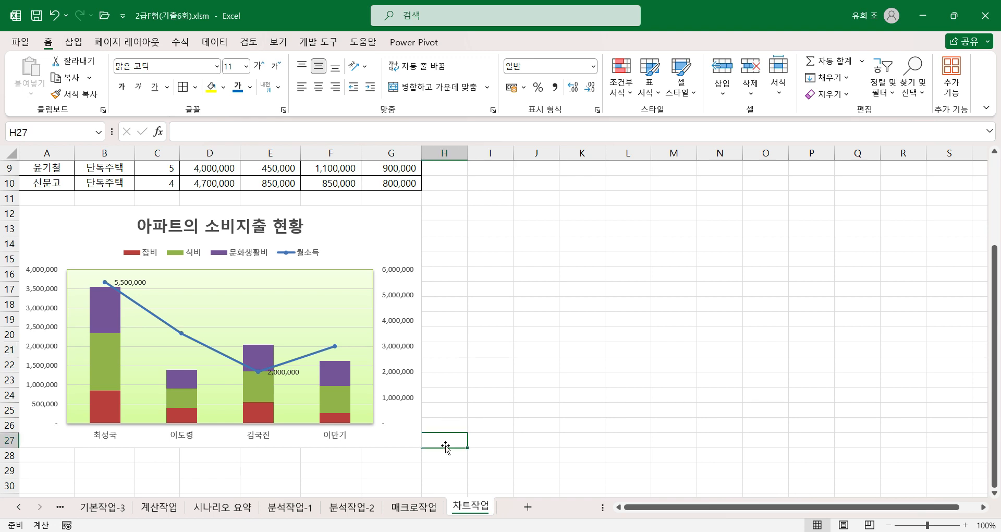